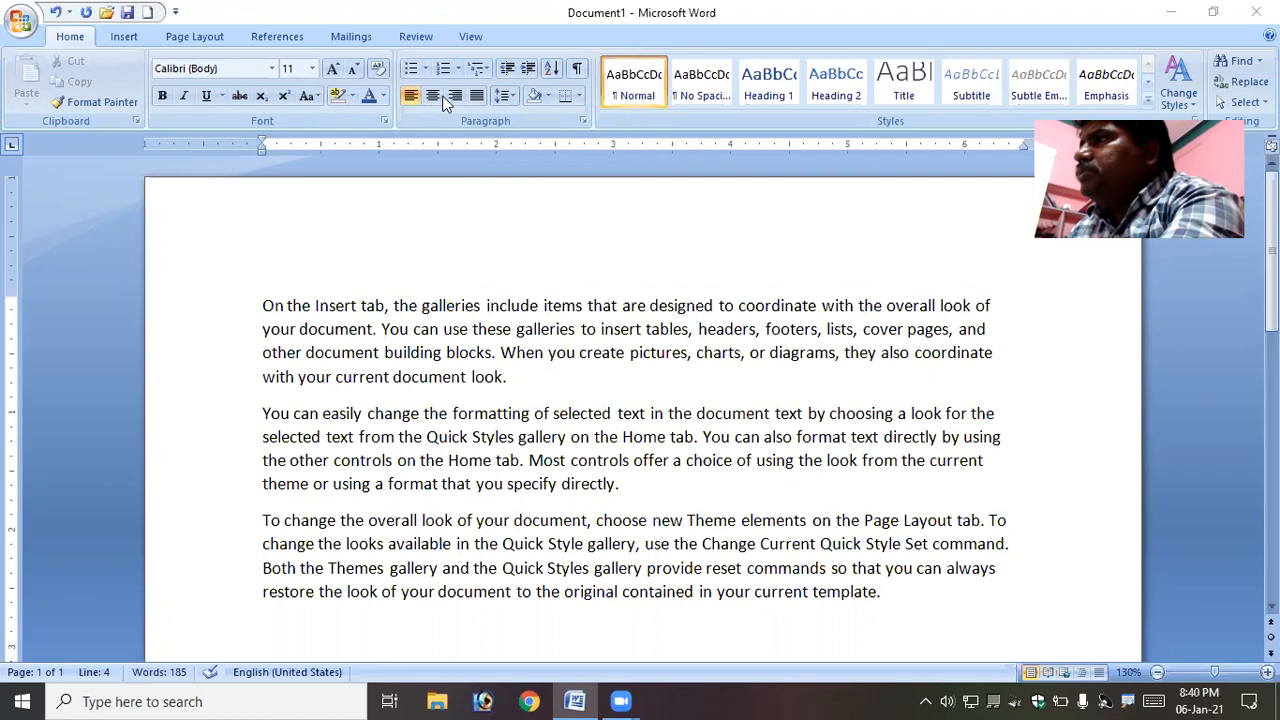
pyautogui.click(431, 107)
pyautogui.hotkey('ctrl', 'Home')
pyautogui.moveTo(263, 305); pyautogui.dragTo(920, 598)
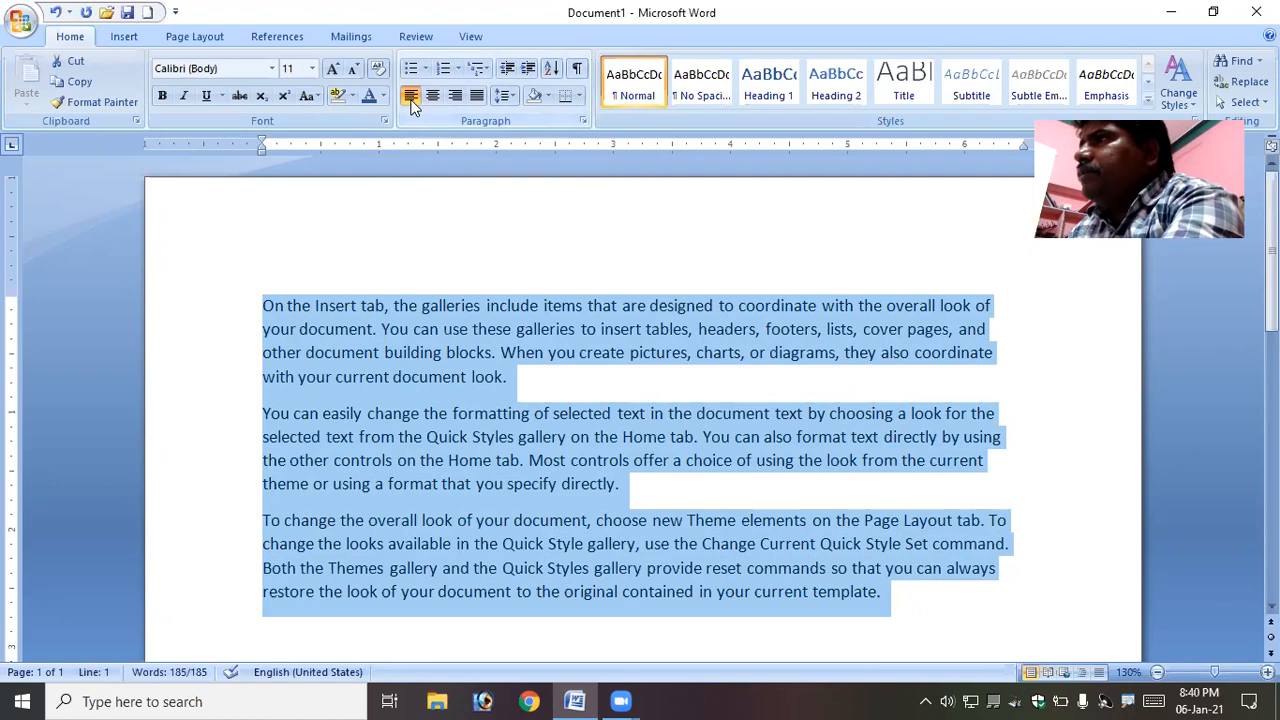
pyautogui.click(410, 334)
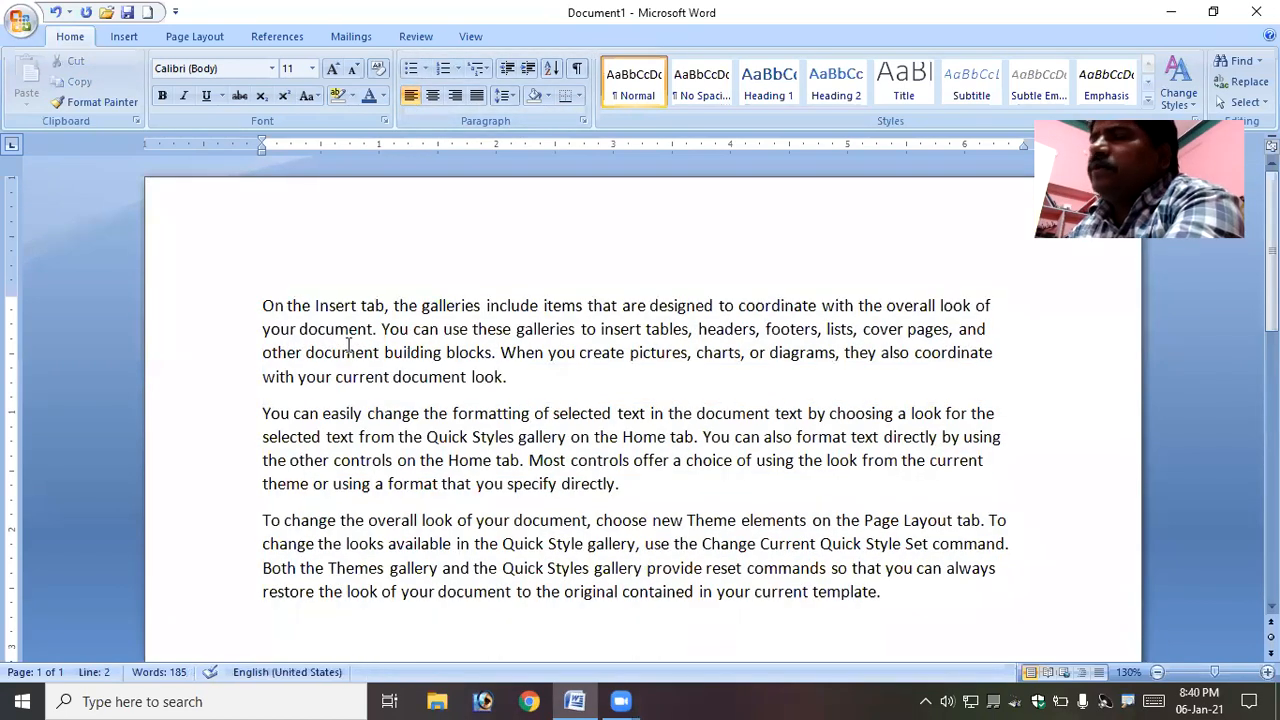
# - Try center and right alignment on the first paragraph, then return it to left alignment
pyautogui.moveTo(262, 306); pyautogui.dragTo(522, 368)
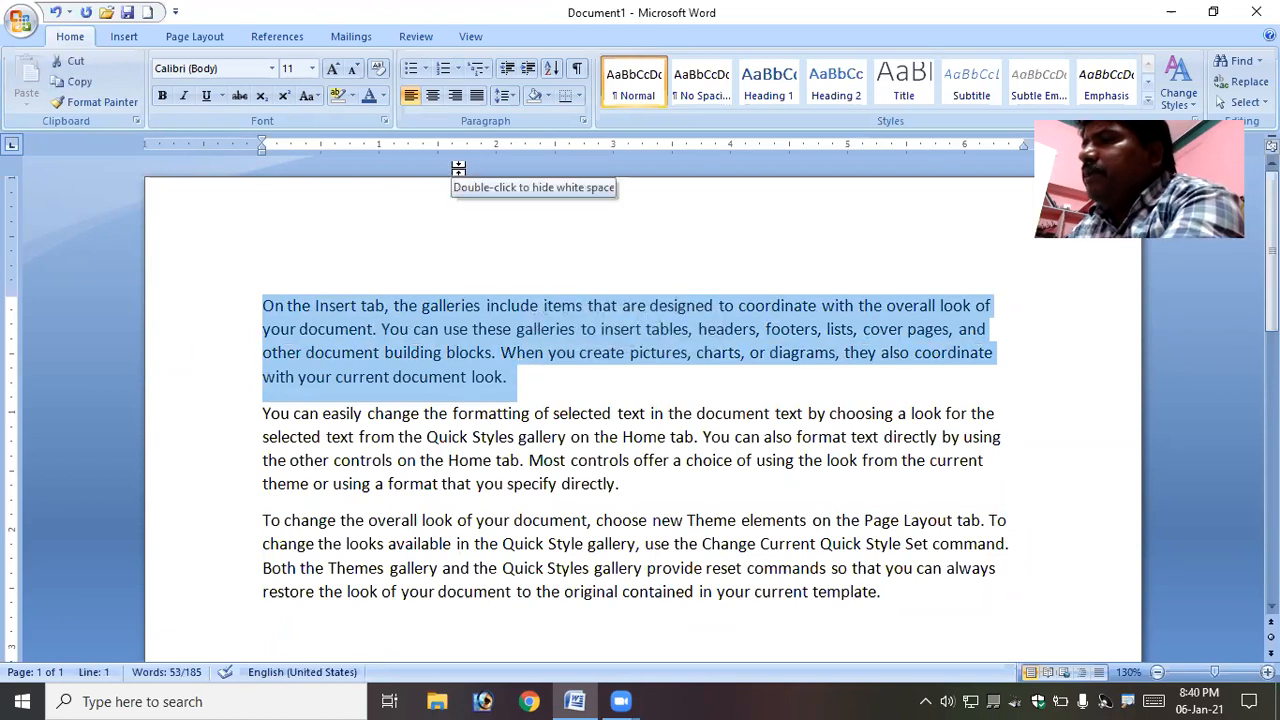
pyautogui.click(432, 100)
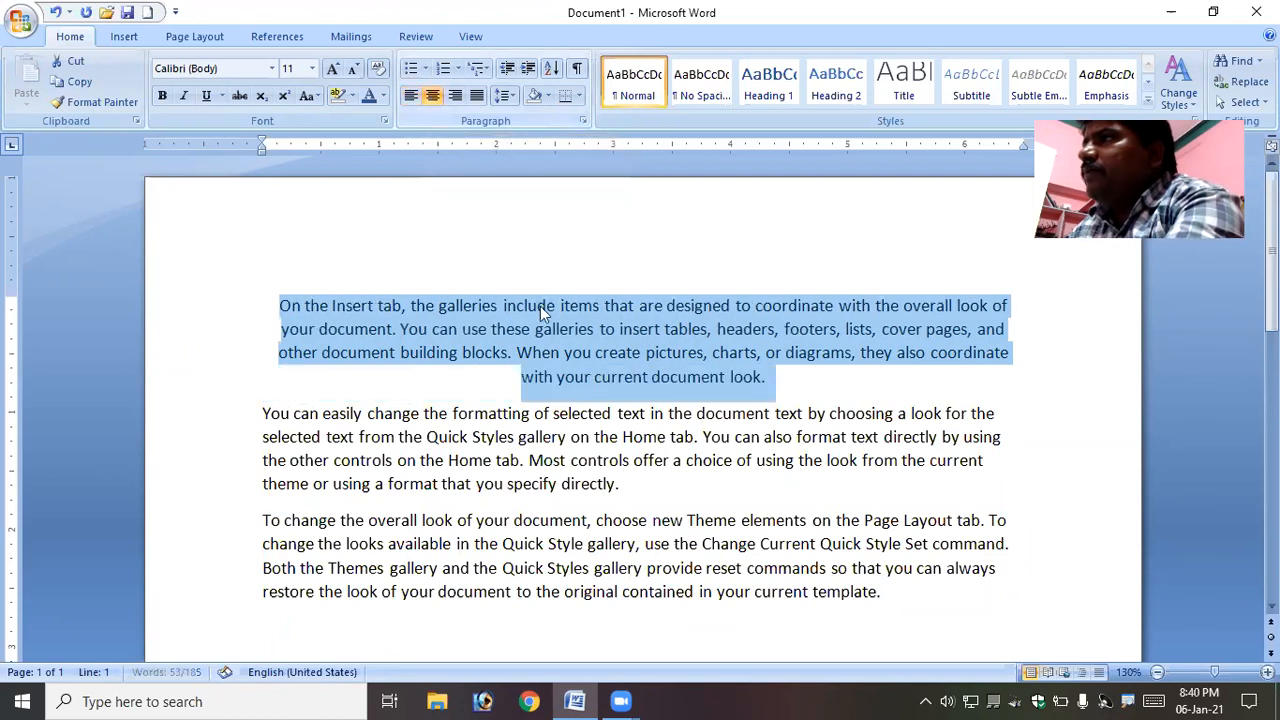
pyautogui.click(455, 96)
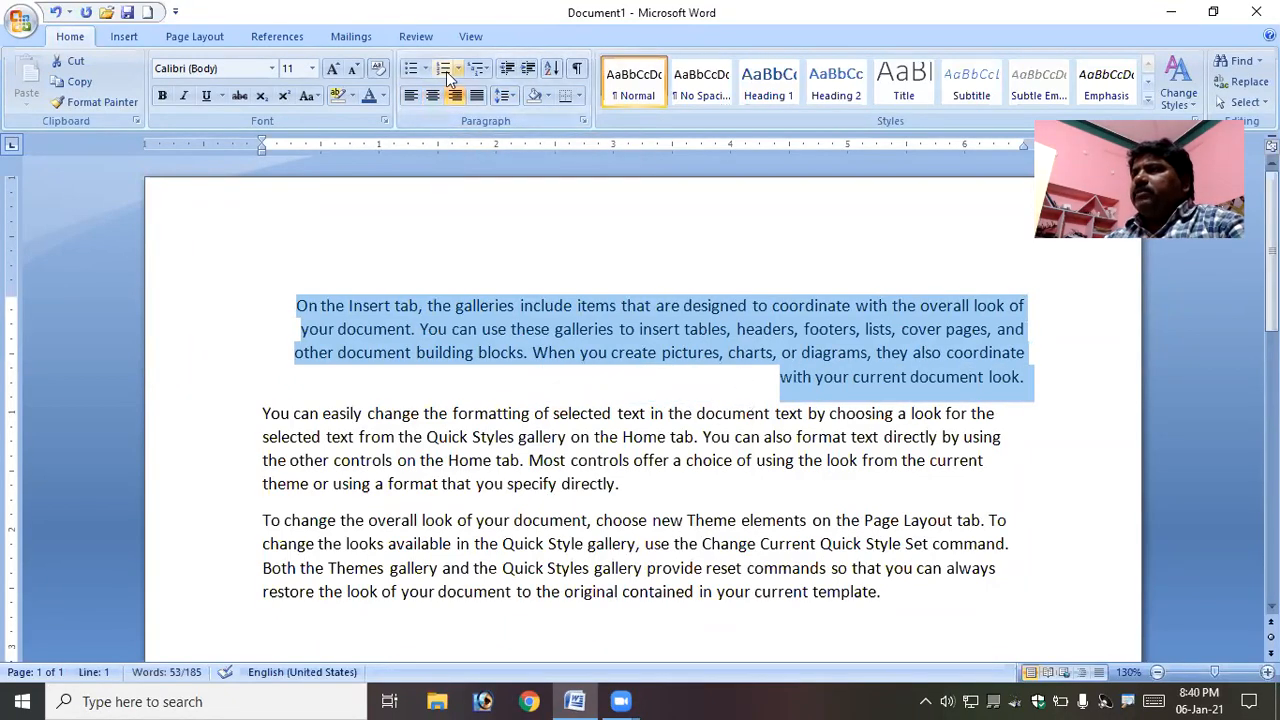
pyautogui.click(410, 96)
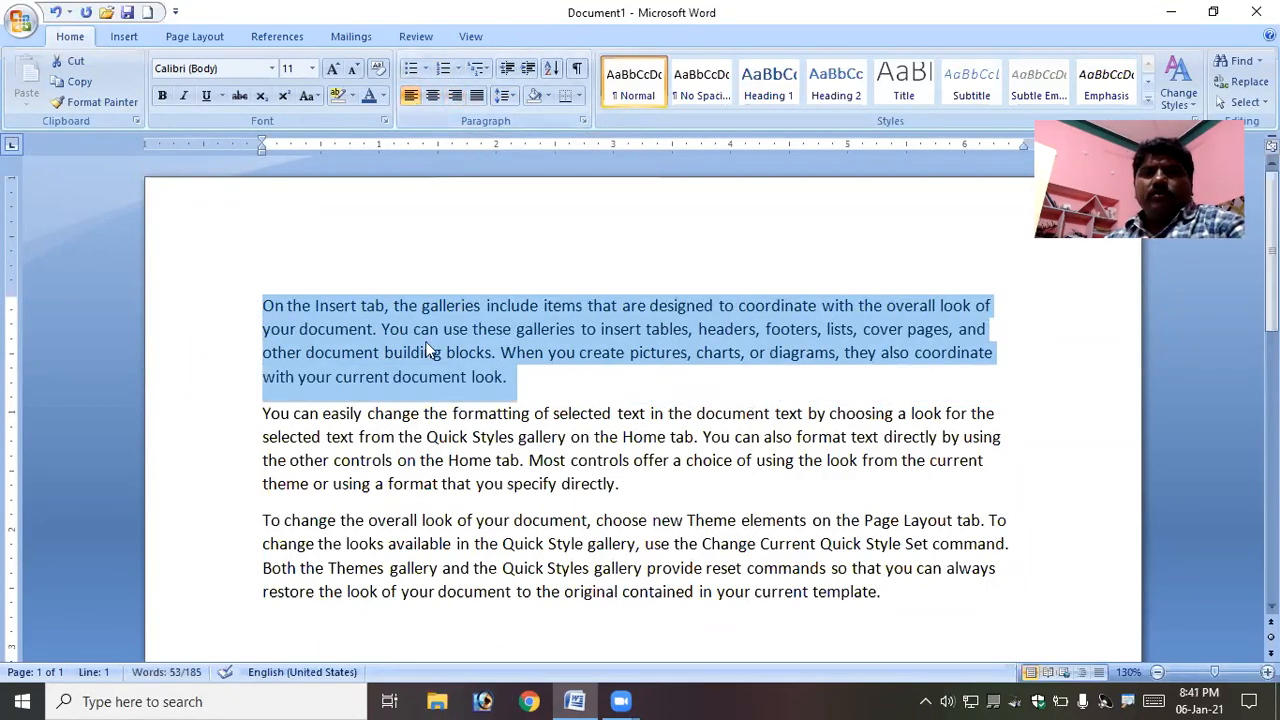
# - Insert a new line reading "To" above the first paragraph
pyautogui.click(264, 306)
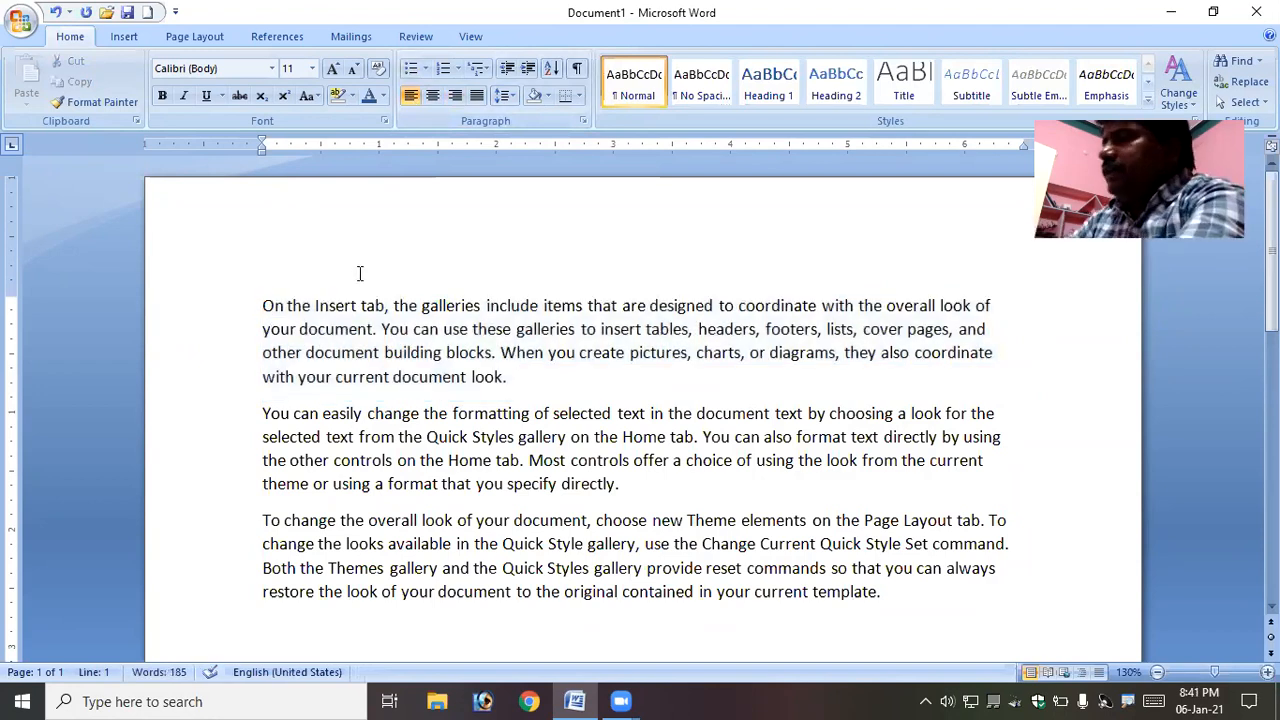
pyautogui.press('Return')
pyautogui.press('Up')
pyautogui.write('To')
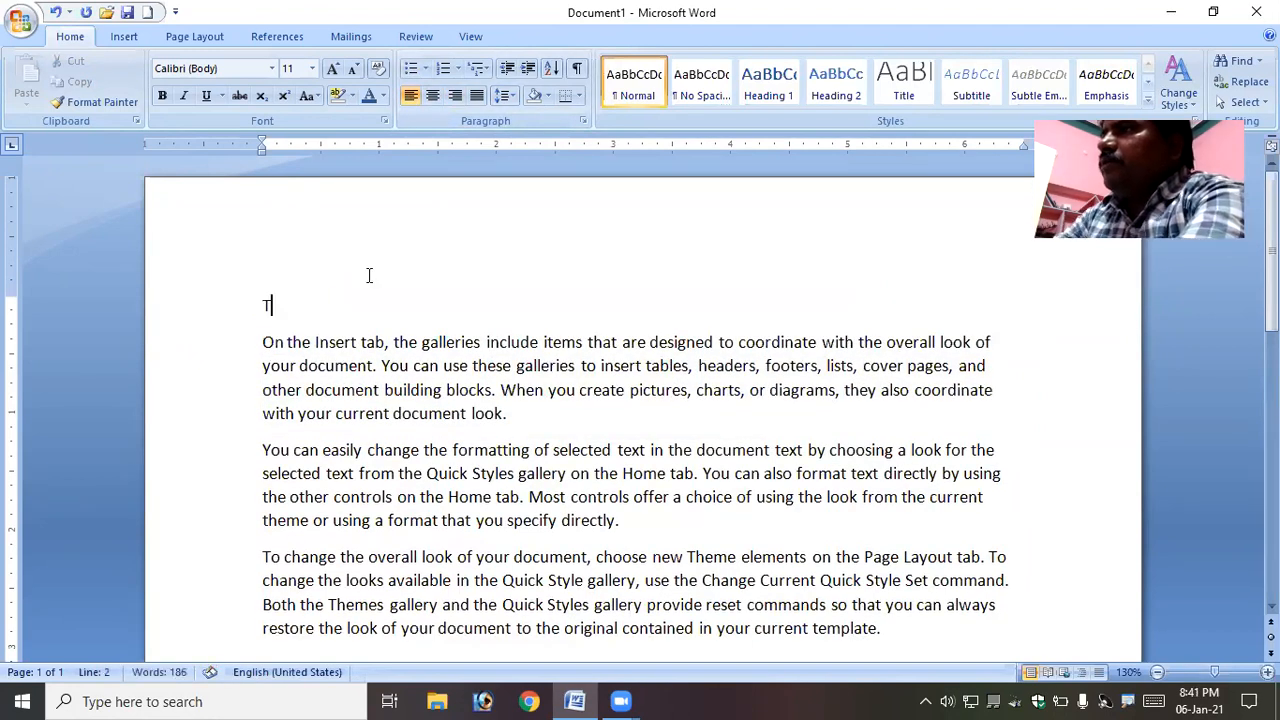
# - Add the lines Dasdfsad, Fsadfasfd, Asdfasdf and Sdfsdfas below "To", followed by a blank line
pyautogui.press('Return')
pyautogui.write('dasdfsad')
pyautogui.press('Return')
pyautogui.write('fsadfasfd')
pyautogui.press('Return')
pyautogui.write('asdfasdf')
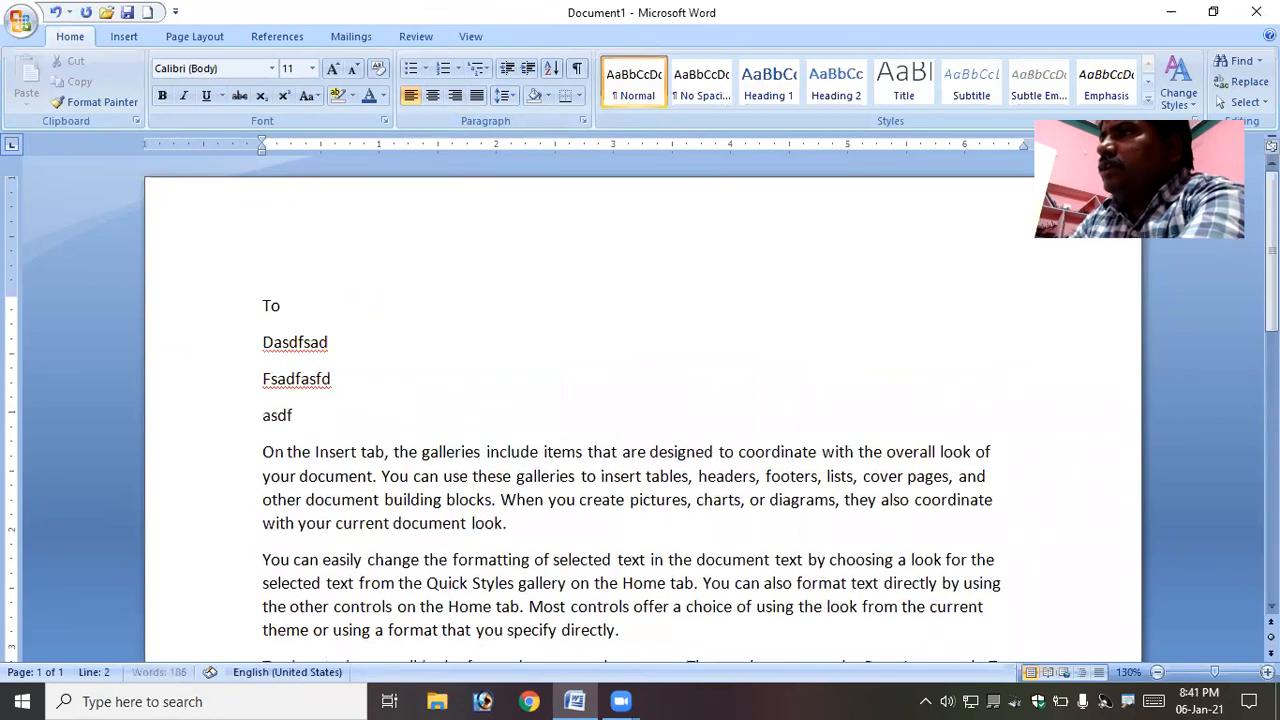
pyautogui.press('Return')
pyautogui.write('sdfsdfas')
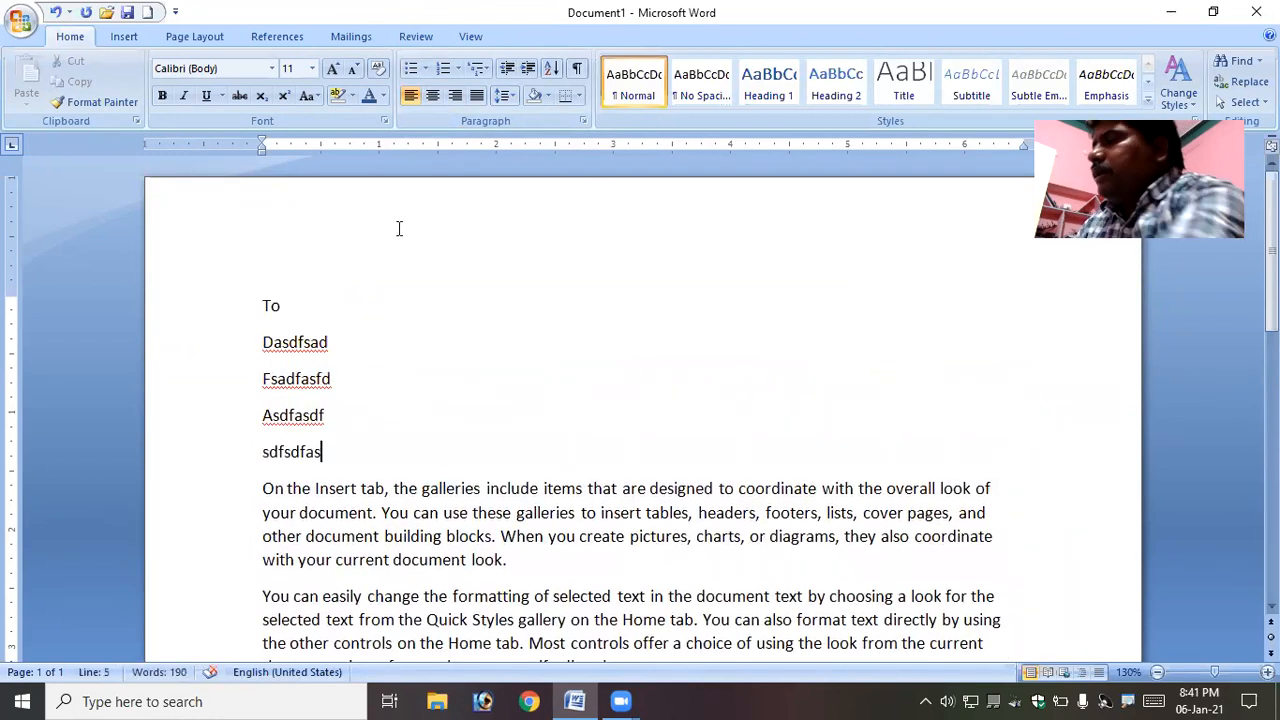
pyautogui.press('Return')
# - Center the five newly inserted short lines
pyautogui.moveTo(264, 303); pyautogui.dragTo(352, 452)
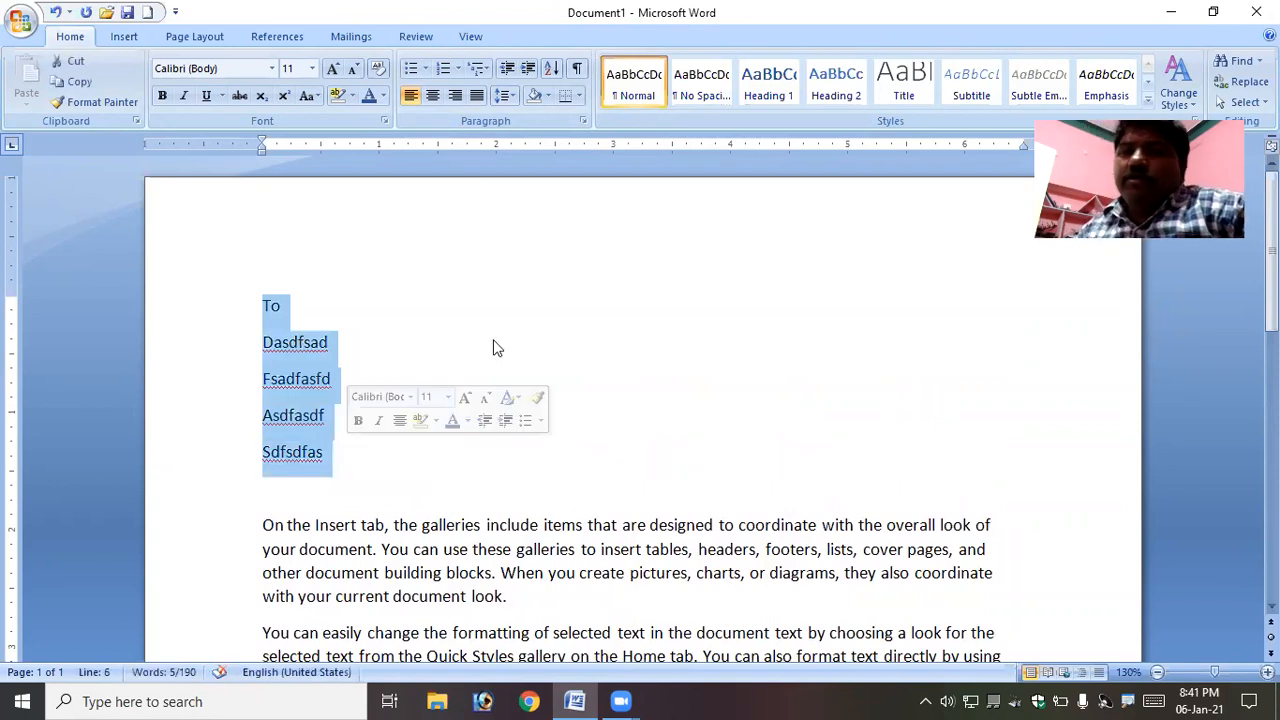
pyautogui.click(433, 96)
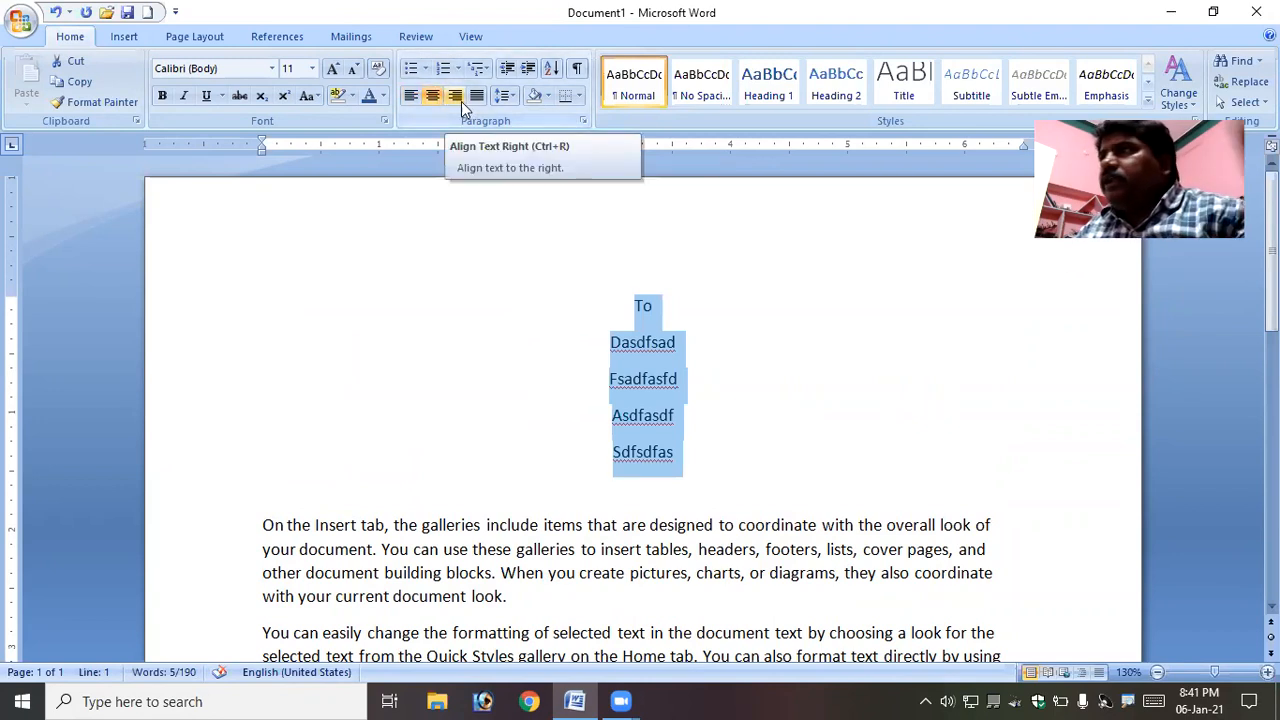
# - Right-align the five short lines, then return them to left alignment
pyautogui.click(455, 96)
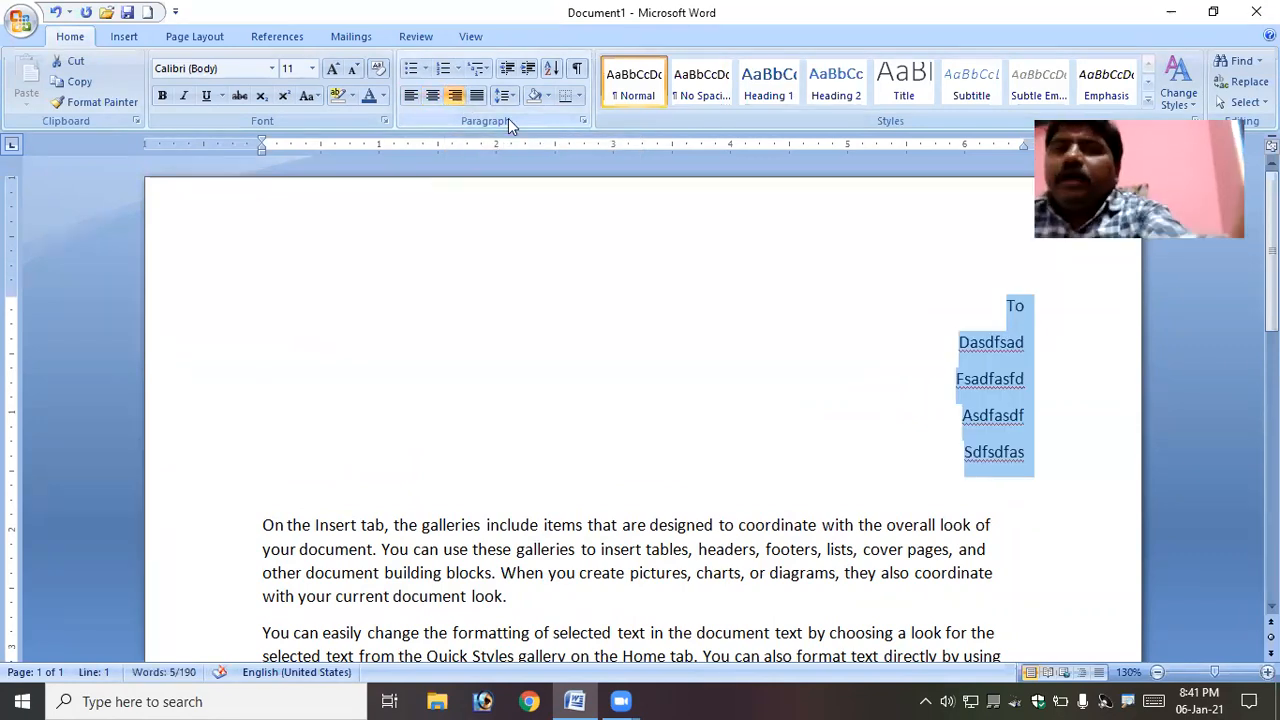
pyautogui.click(418, 98)
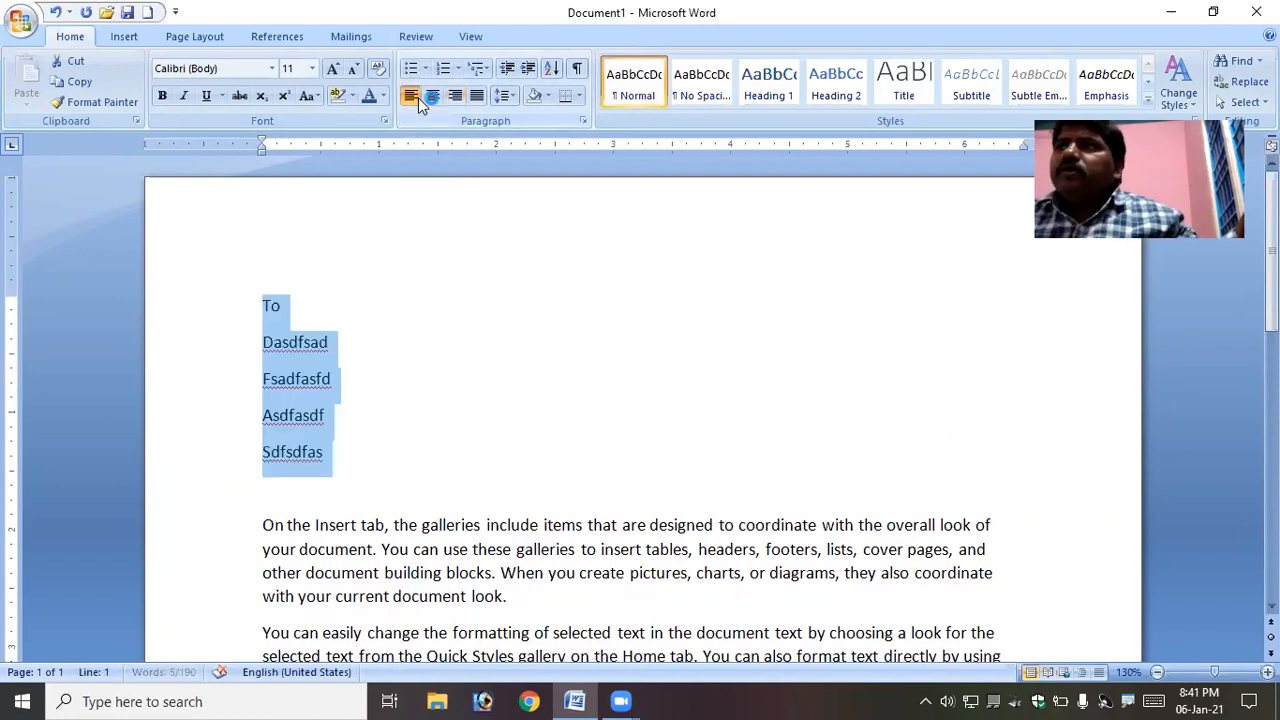
# - Apply justified alignment to the five short lines
pyautogui.click(476, 97)
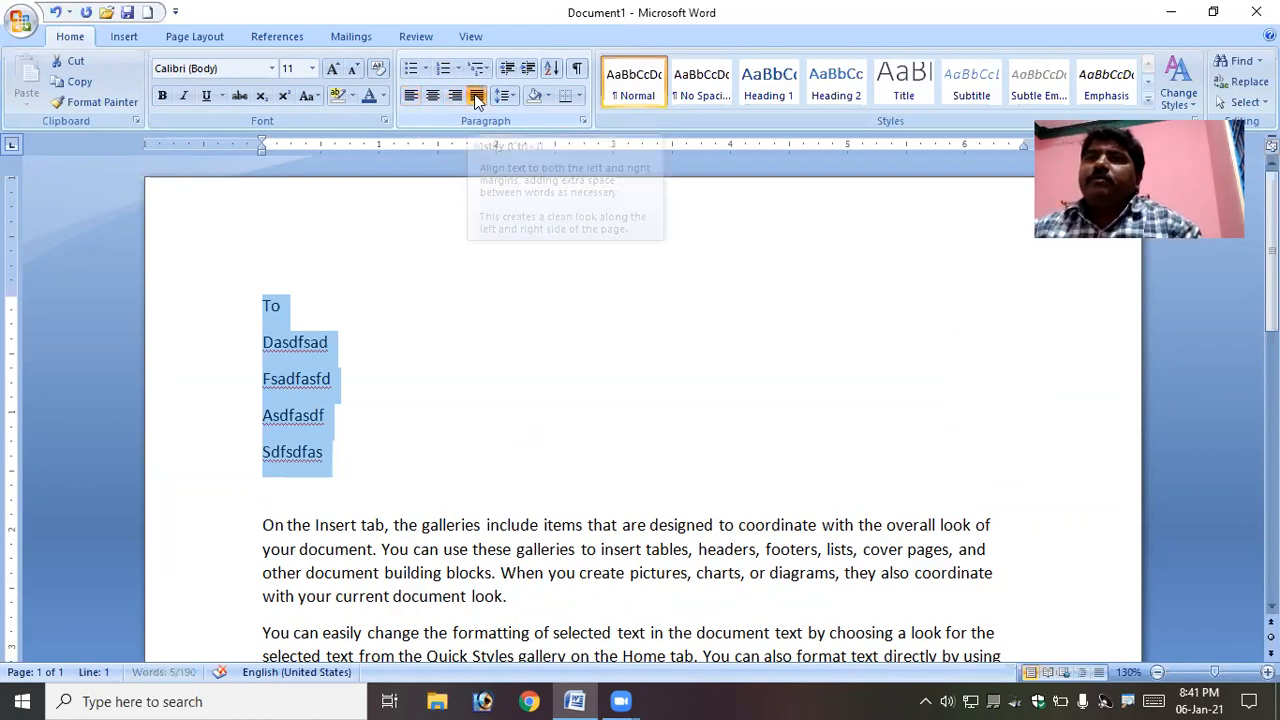
pyautogui.click(477, 103)
pyautogui.click(477, 103)
pyautogui.click(477, 103)
pyautogui.click(477, 103)
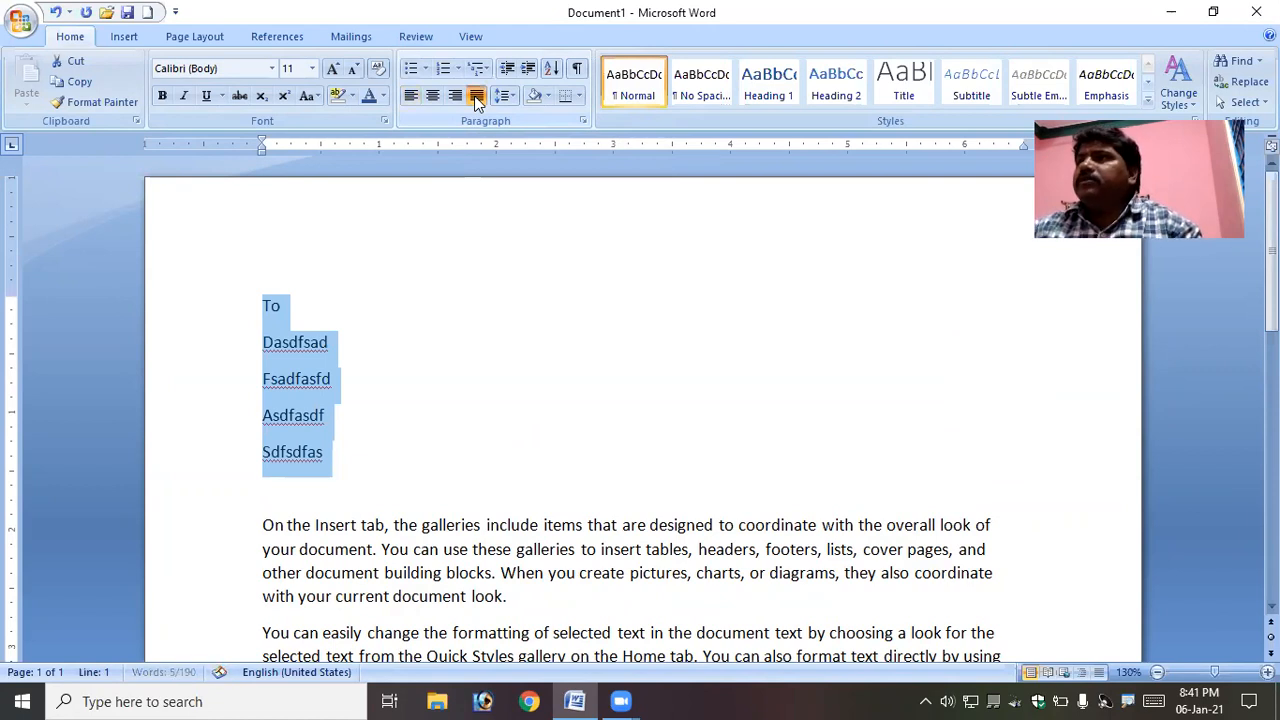
pyautogui.click(477, 103)
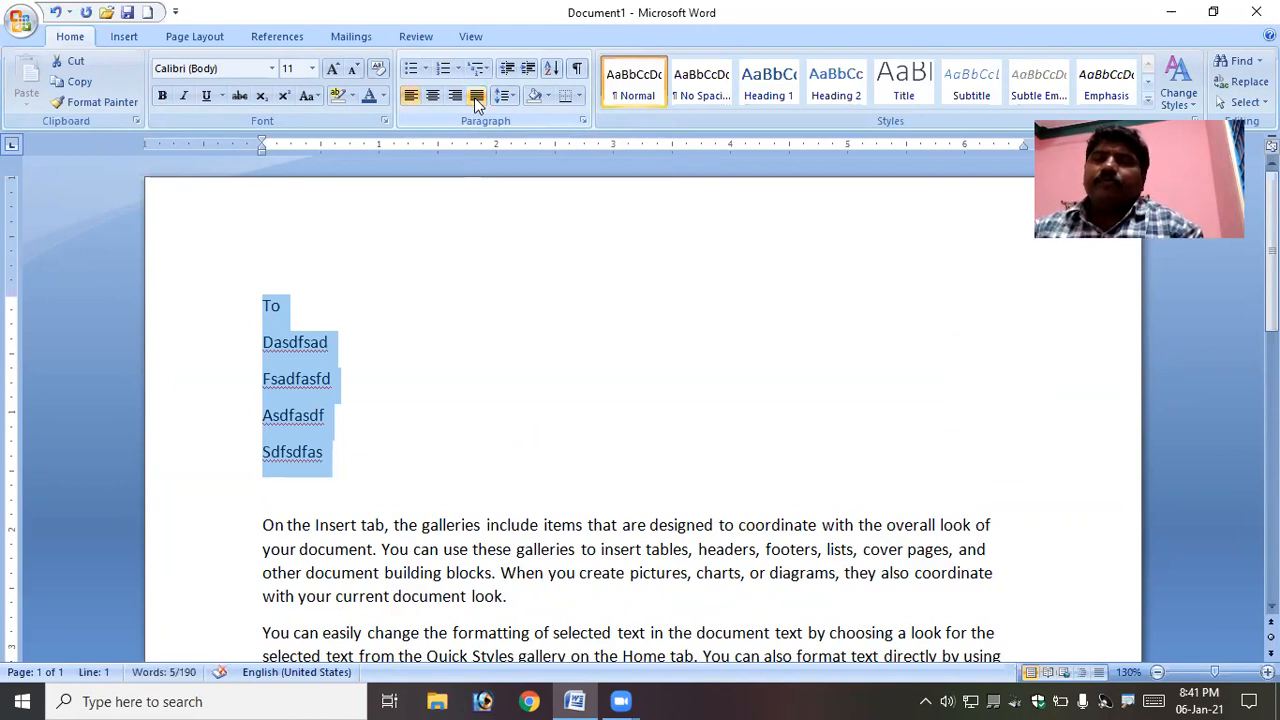
# - Justify the three body paragraphs below the short lines
pyautogui.click(510, 390)
pyautogui.scroll(-3, 510, 390)
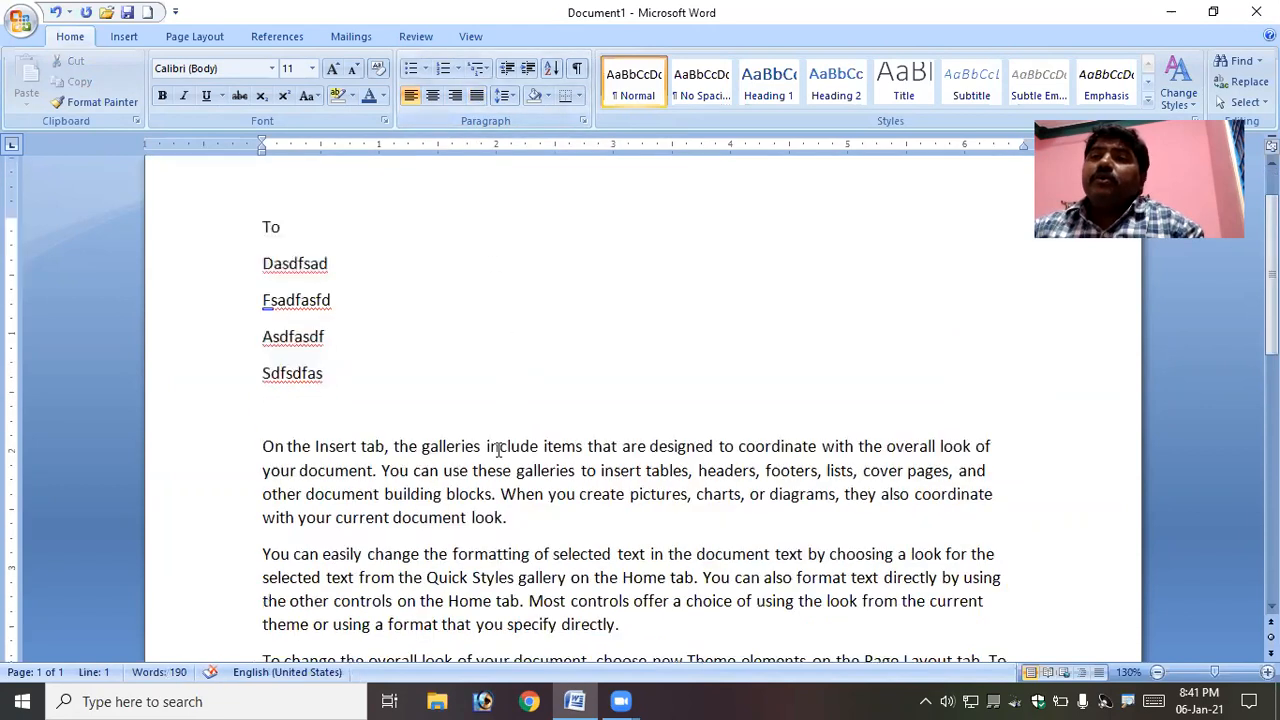
pyautogui.moveTo(264, 368); pyautogui.dragTo(862, 620)
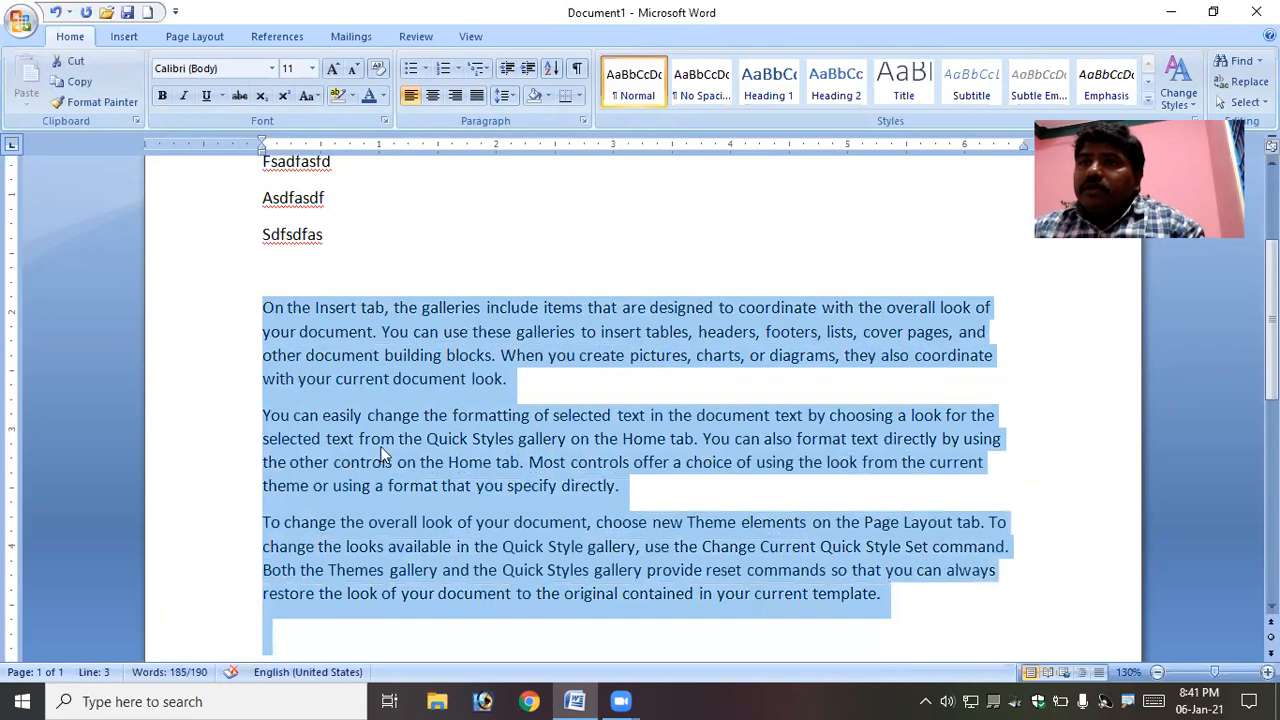
pyautogui.click(270, 312)
pyautogui.moveTo(260, 306); pyautogui.dragTo(897, 594)
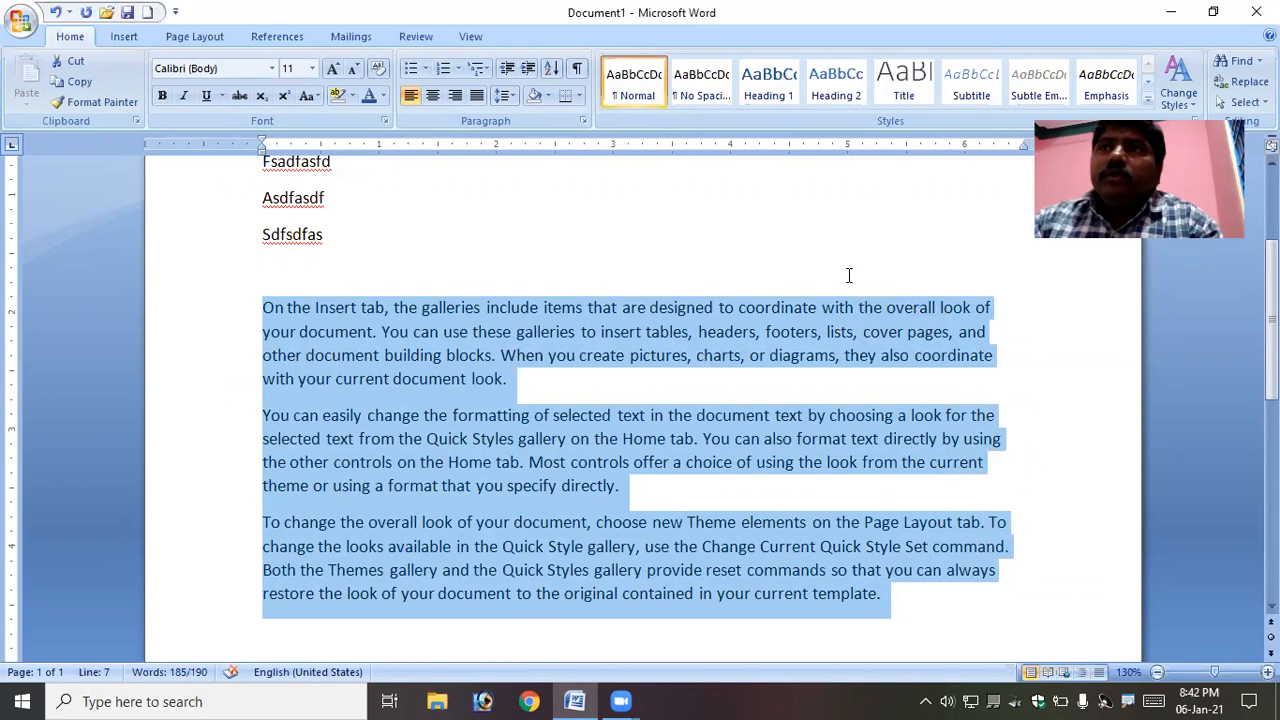
pyautogui.click(475, 96)
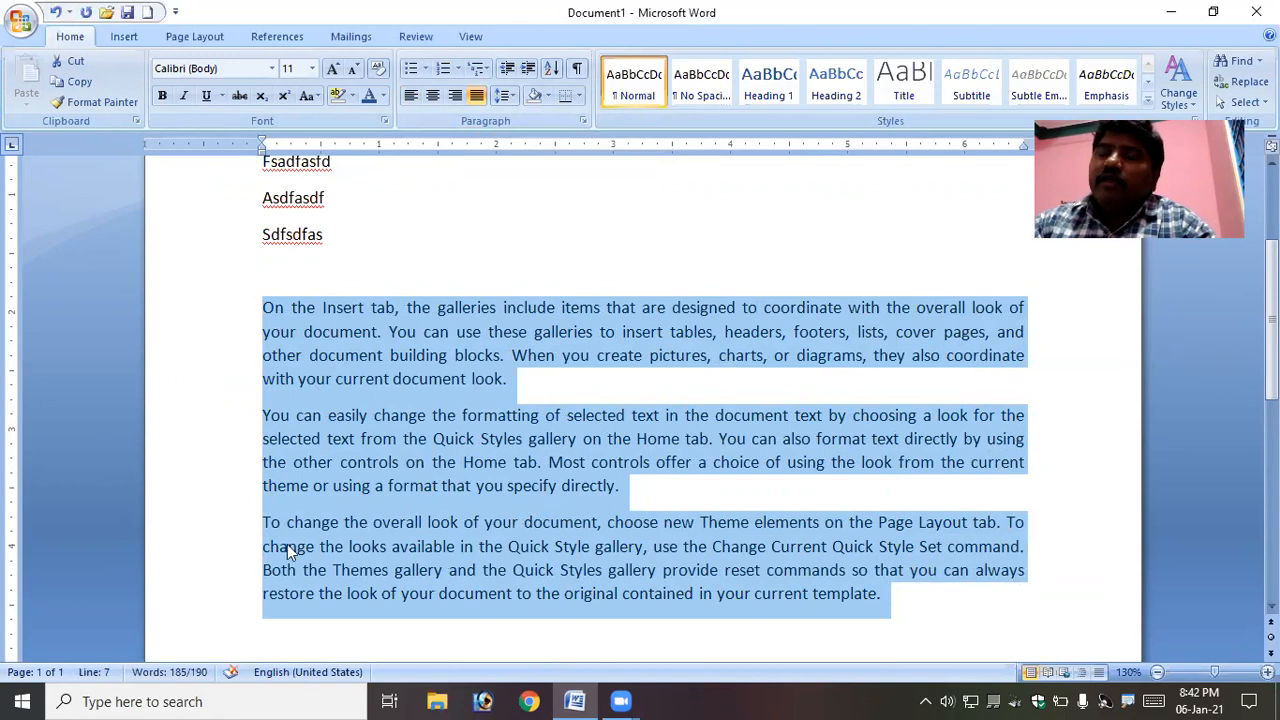
# - Justify the five short lines at the top as well
pyautogui.scroll(1, 324, 296)
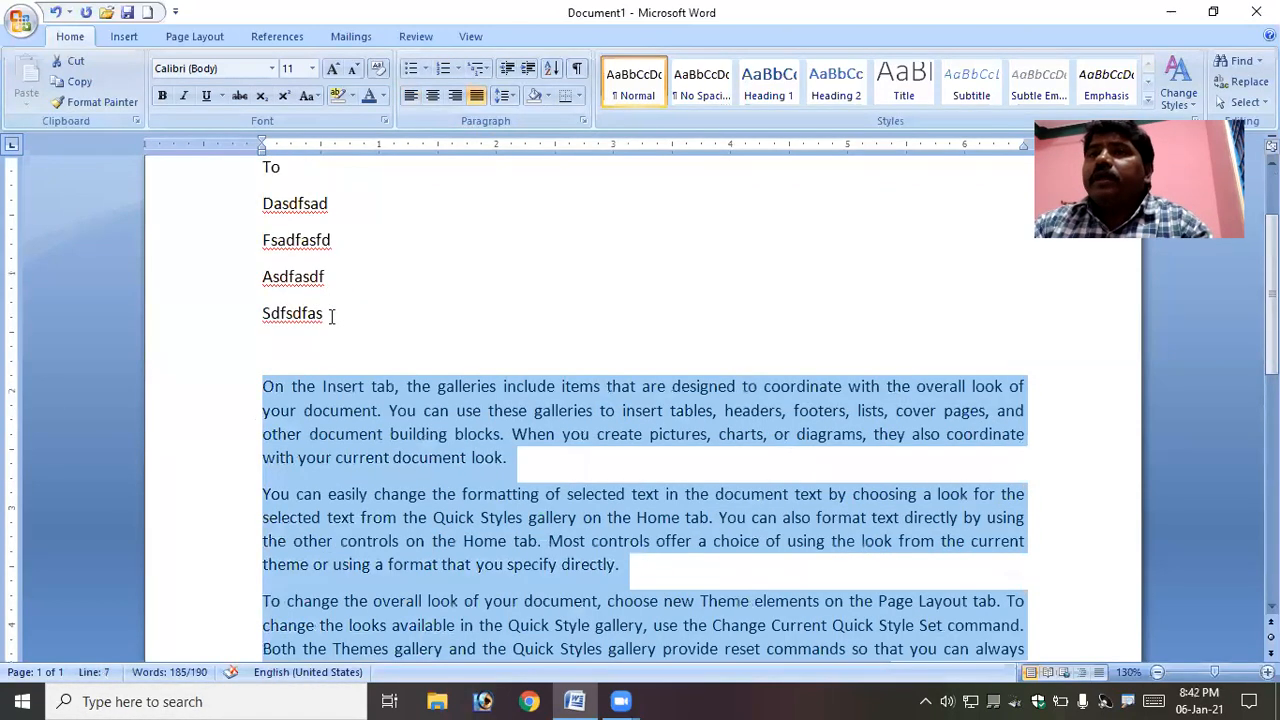
pyautogui.moveTo(332, 314); pyautogui.dragTo(237, 166)
pyautogui.click(477, 96)
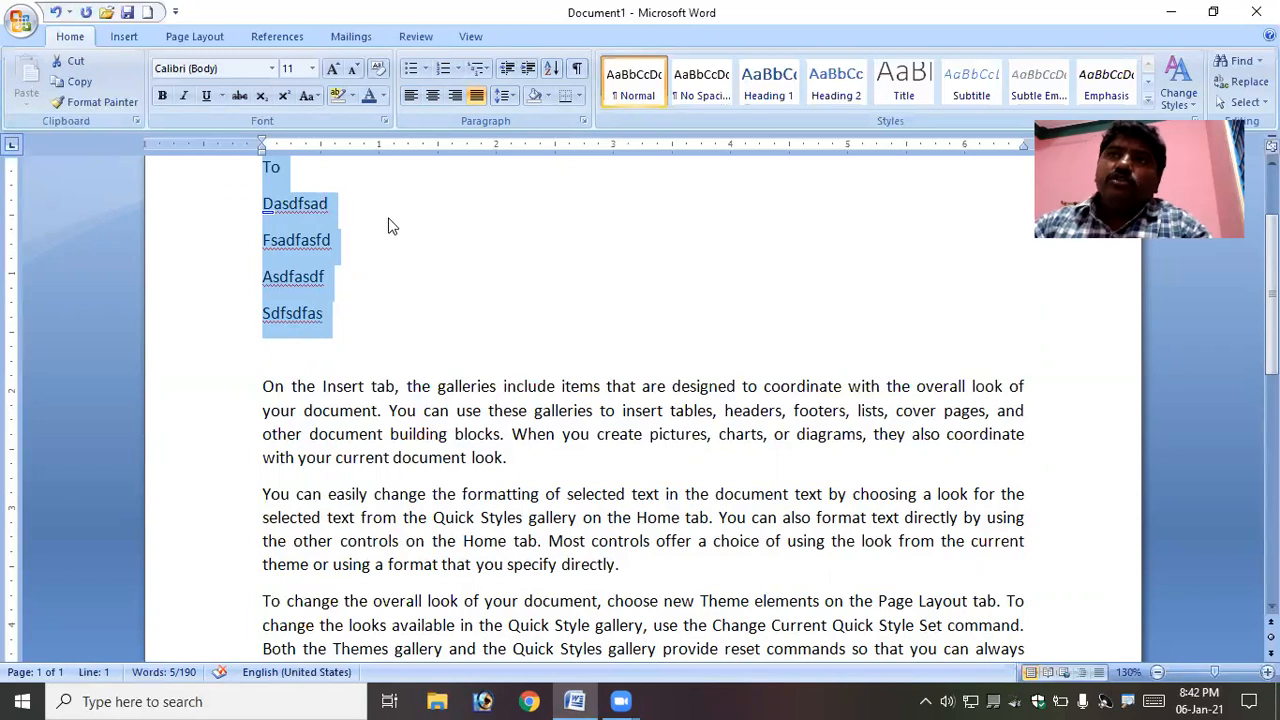
pyautogui.scroll(-1, 290, 346)
pyautogui.click(290, 346)
pyautogui.moveTo(262, 307); pyautogui.dragTo(961, 585)
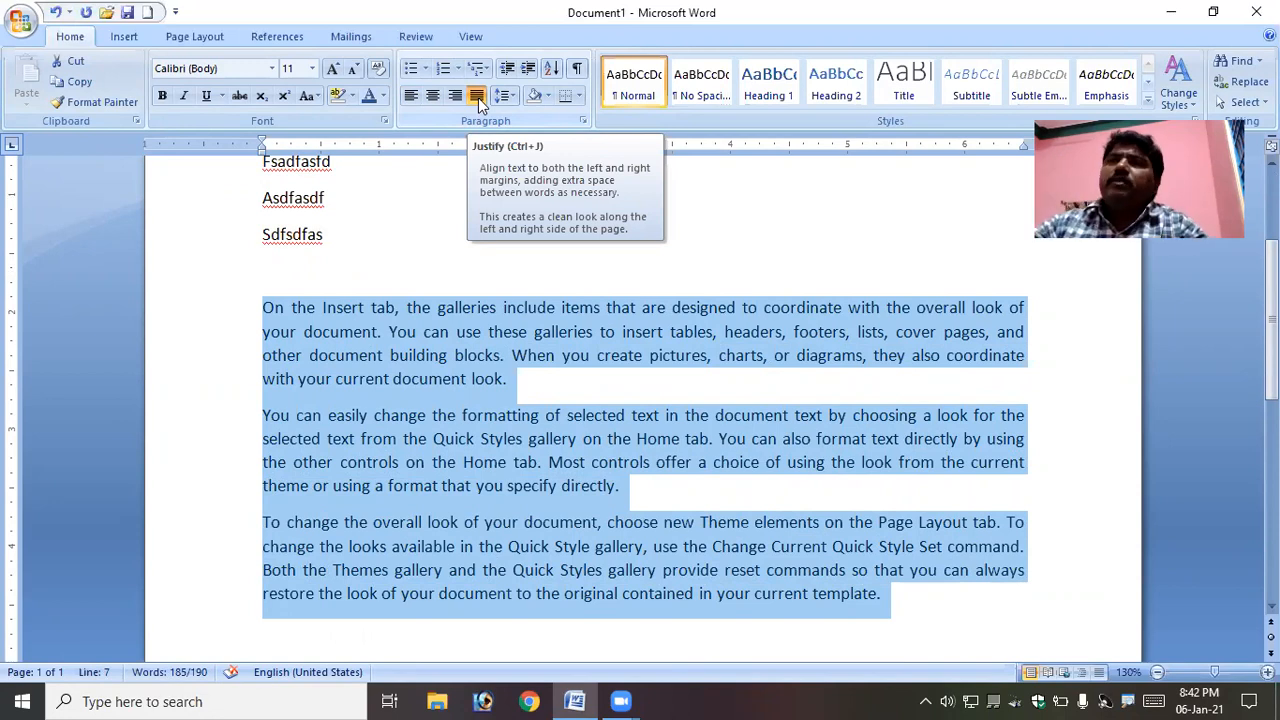
pyautogui.click(641, 312)
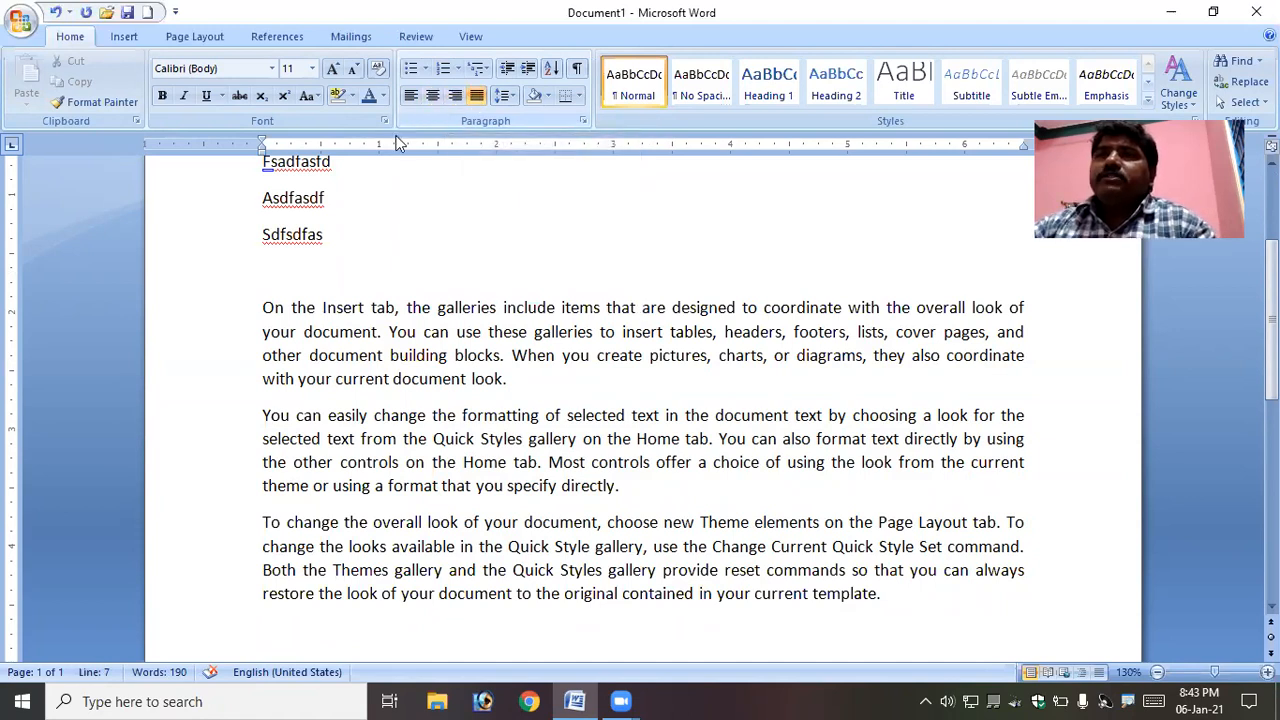
# - Toggle the five short lines between centered and left alignment, ending left-aligned
pyautogui.scroll(3, 391, 217)
pyautogui.moveTo(263, 246); pyautogui.dragTo(327, 401)
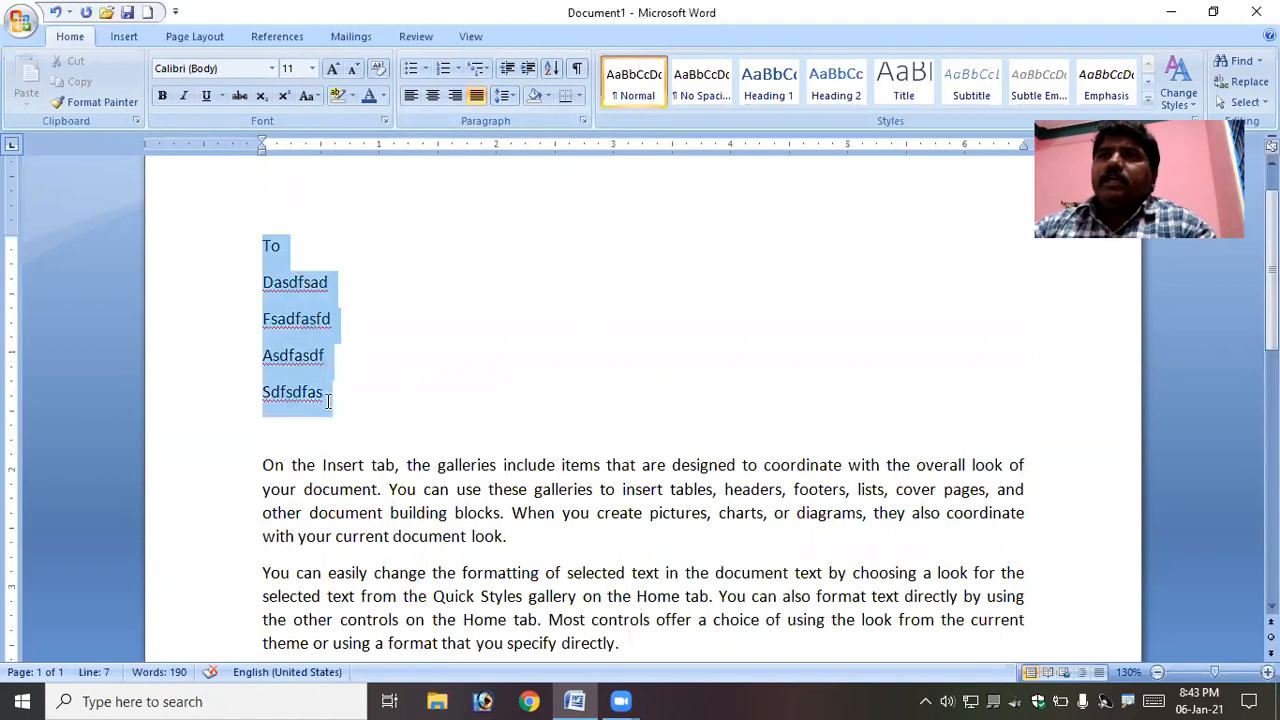
pyautogui.click(433, 97)
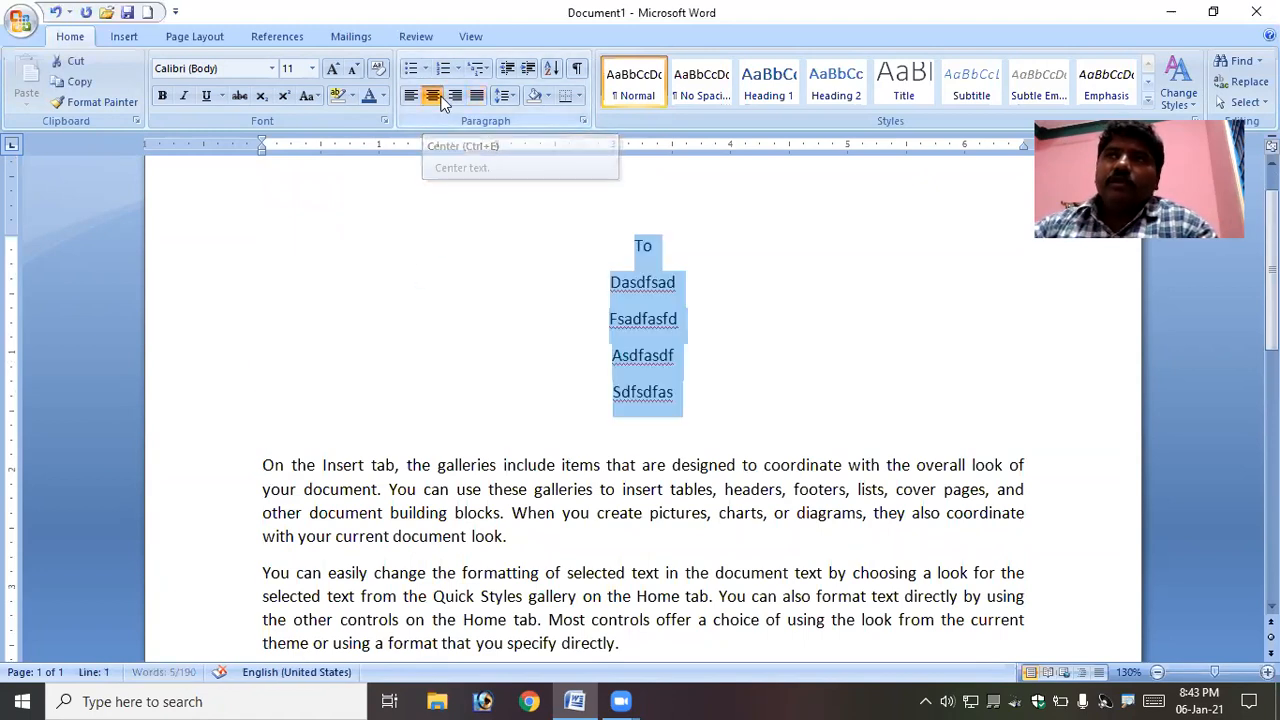
pyautogui.click(414, 100)
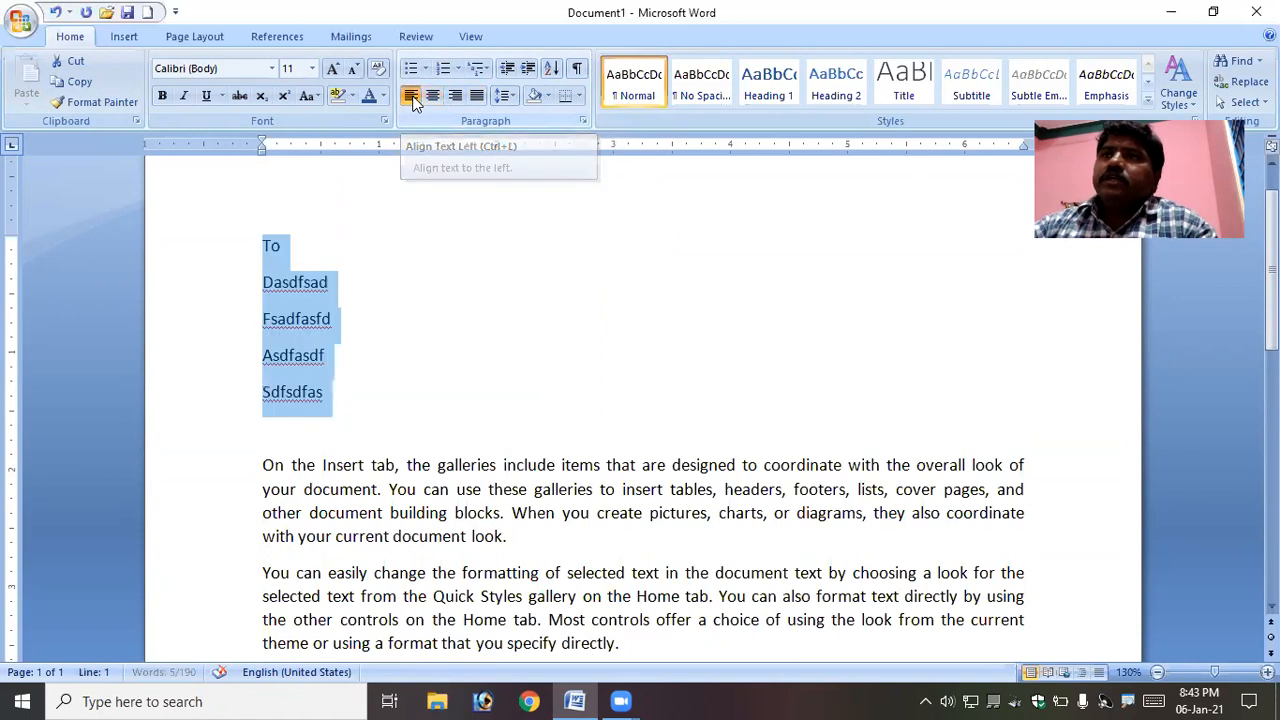
pyautogui.click(436, 99)
pyautogui.click(410, 97)
# - Cycle the five short lines through center, right and left alignment again
pyautogui.hotkey('ctrl', 'e')
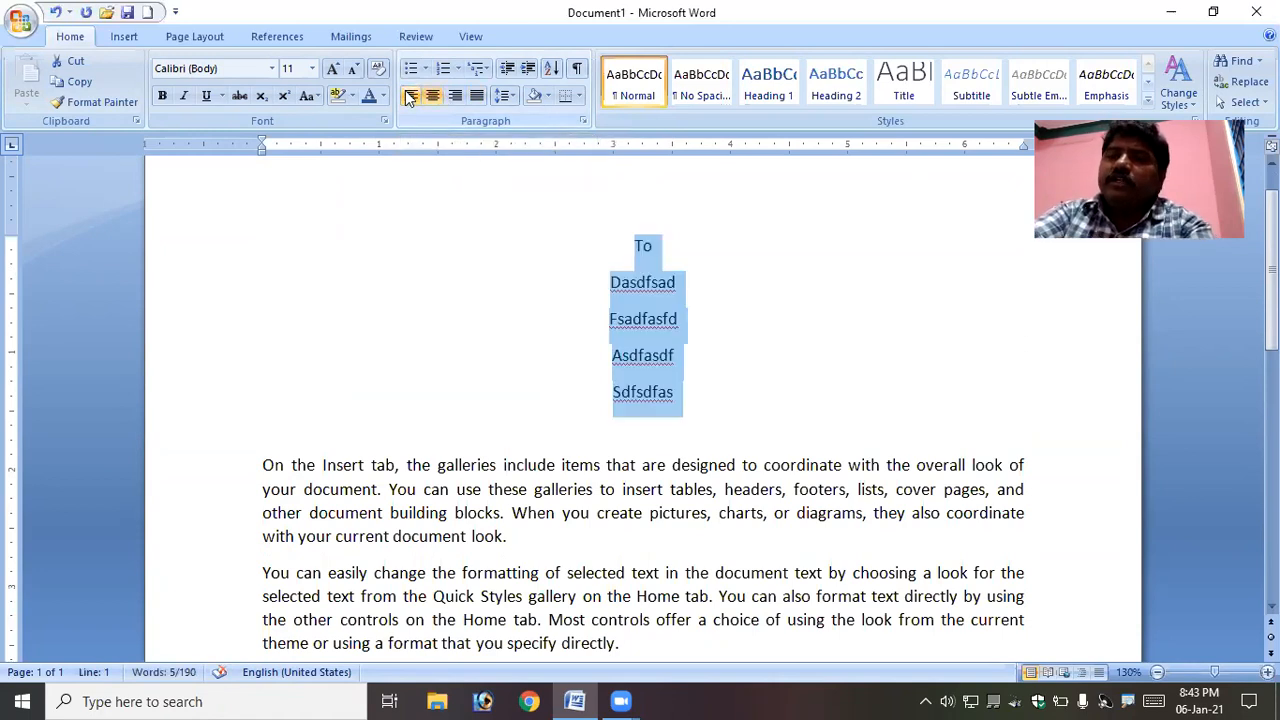
pyautogui.hotkey('ctrl', 'r')
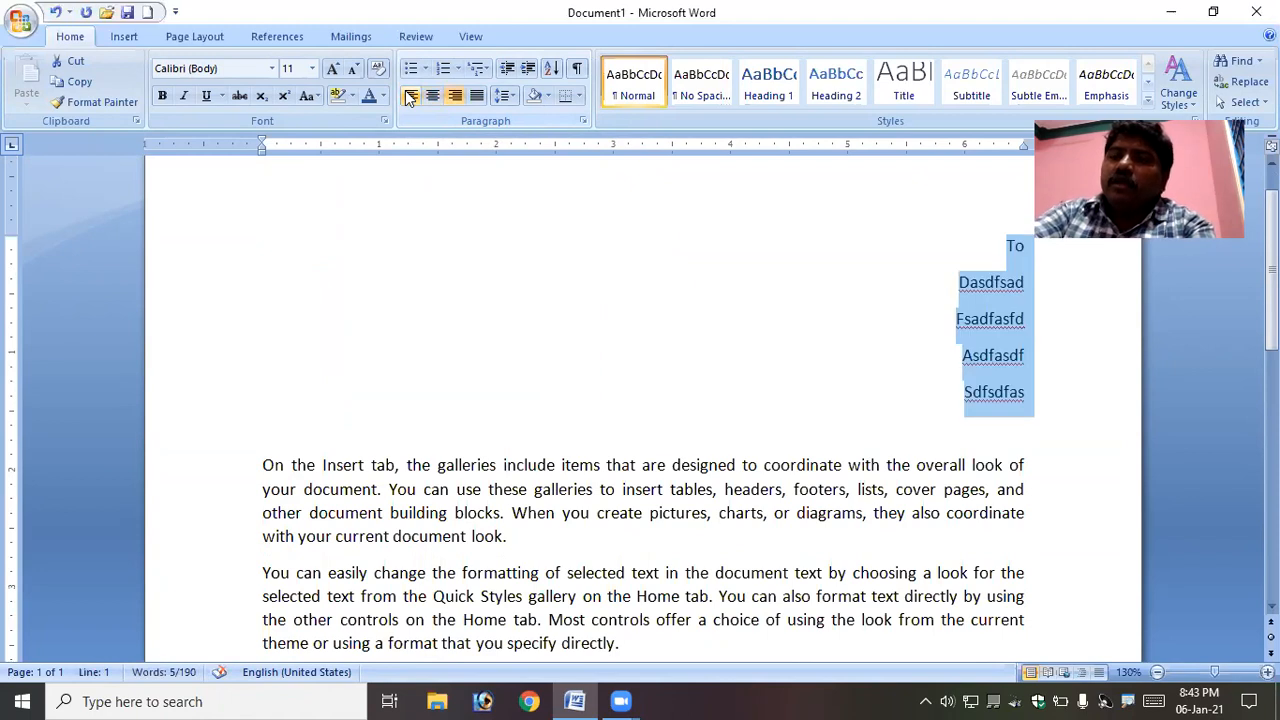
pyautogui.hotkey('ctrl', 'l')
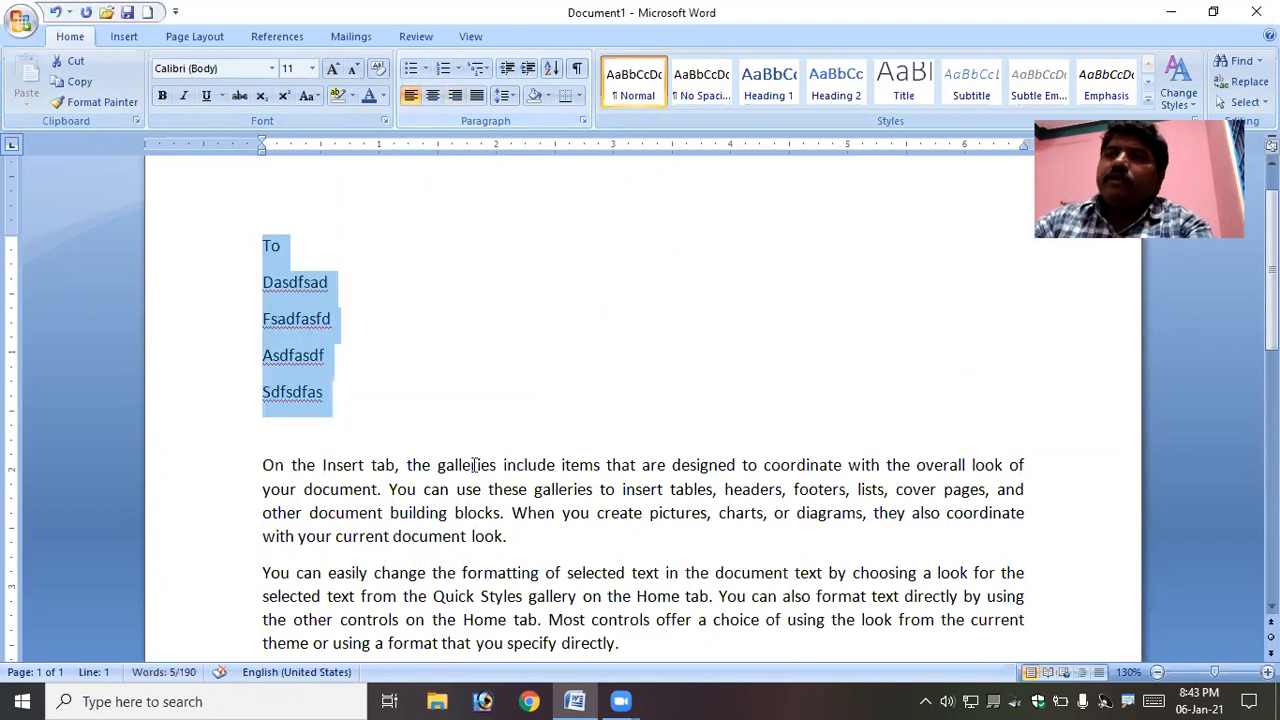
# - Set the line spacing of the three body paragraphs to 1.15
pyautogui.click(385, 513)
pyautogui.scroll(-3, 385, 513)
pyautogui.moveTo(258, 312); pyautogui.dragTo(909, 597)
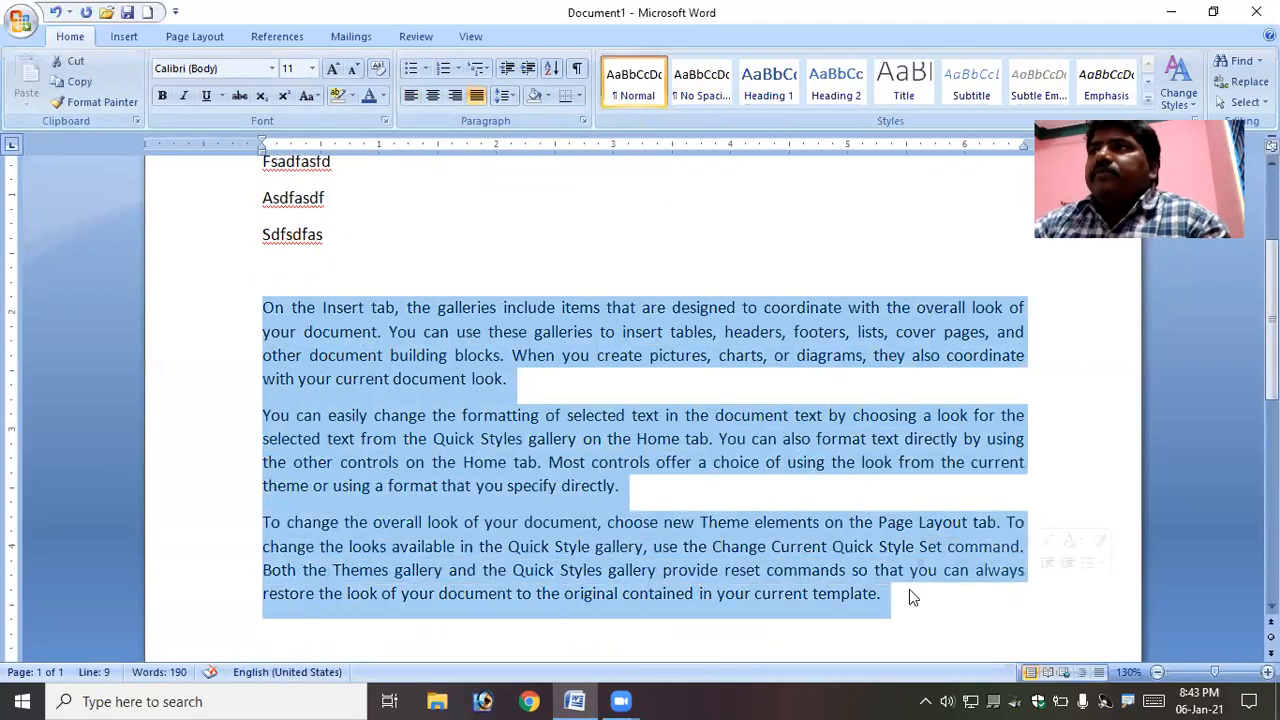
pyautogui.click(510, 100)
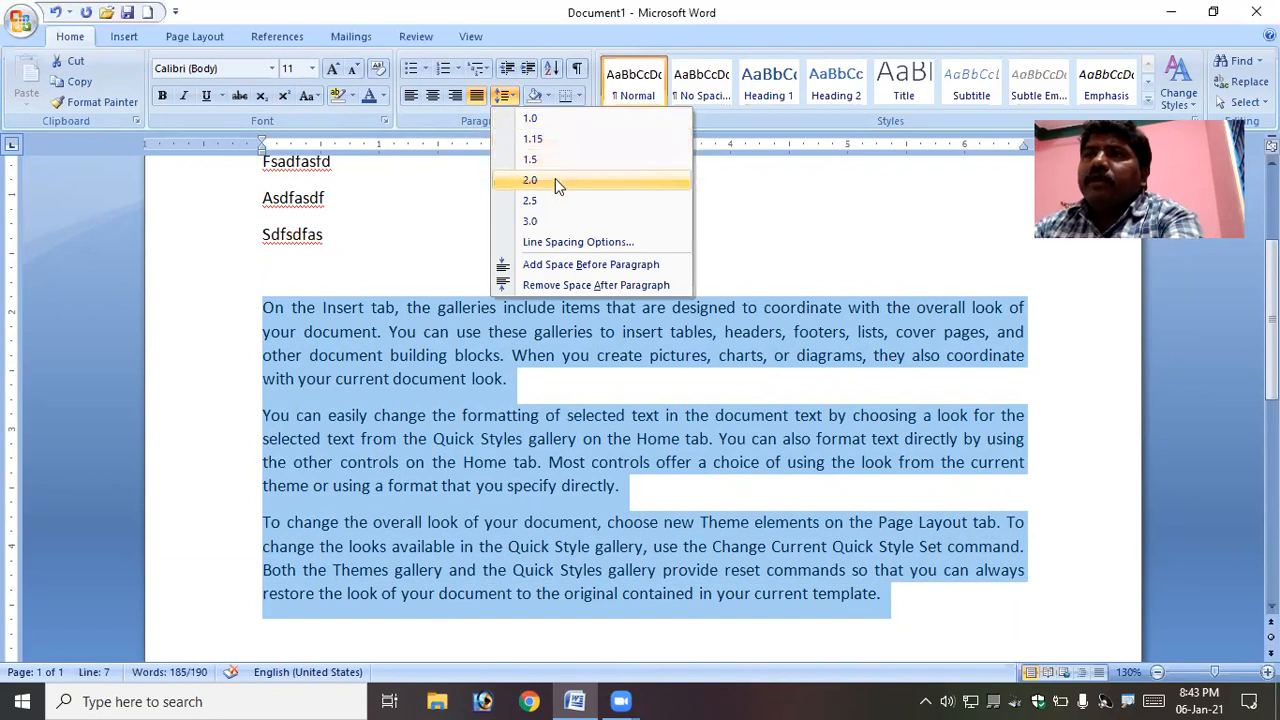
pyautogui.click(566, 116)
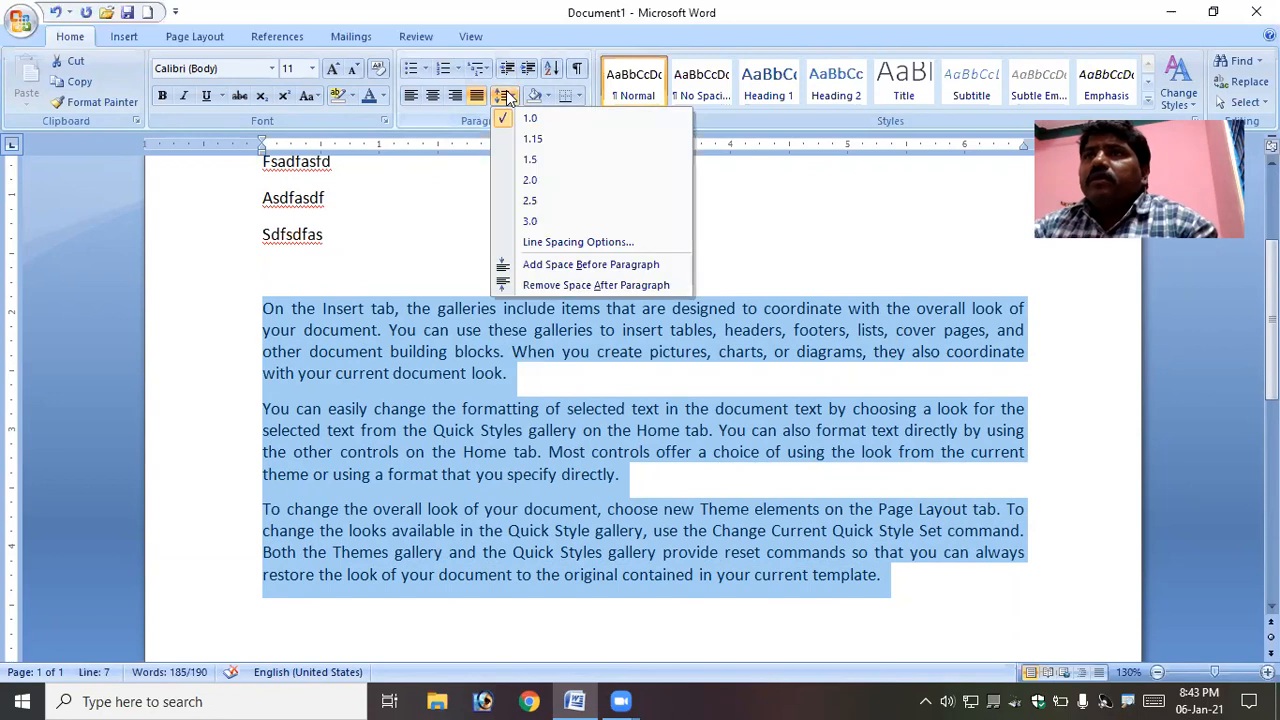
pyautogui.click(523, 142)
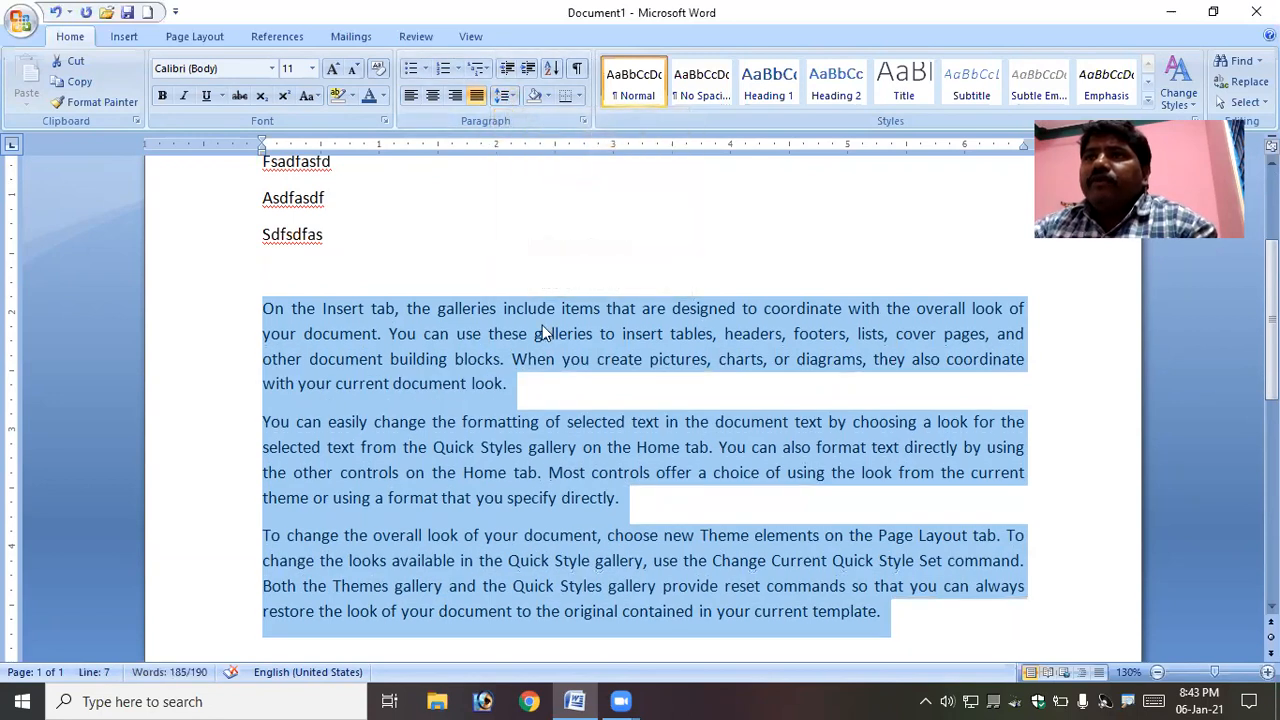
# - Apply line spacings of 1.5, 2.0, 2.5 and 3.0 in turn to the three body paragraphs
pyautogui.click(505, 96)
pyautogui.click(534, 167)
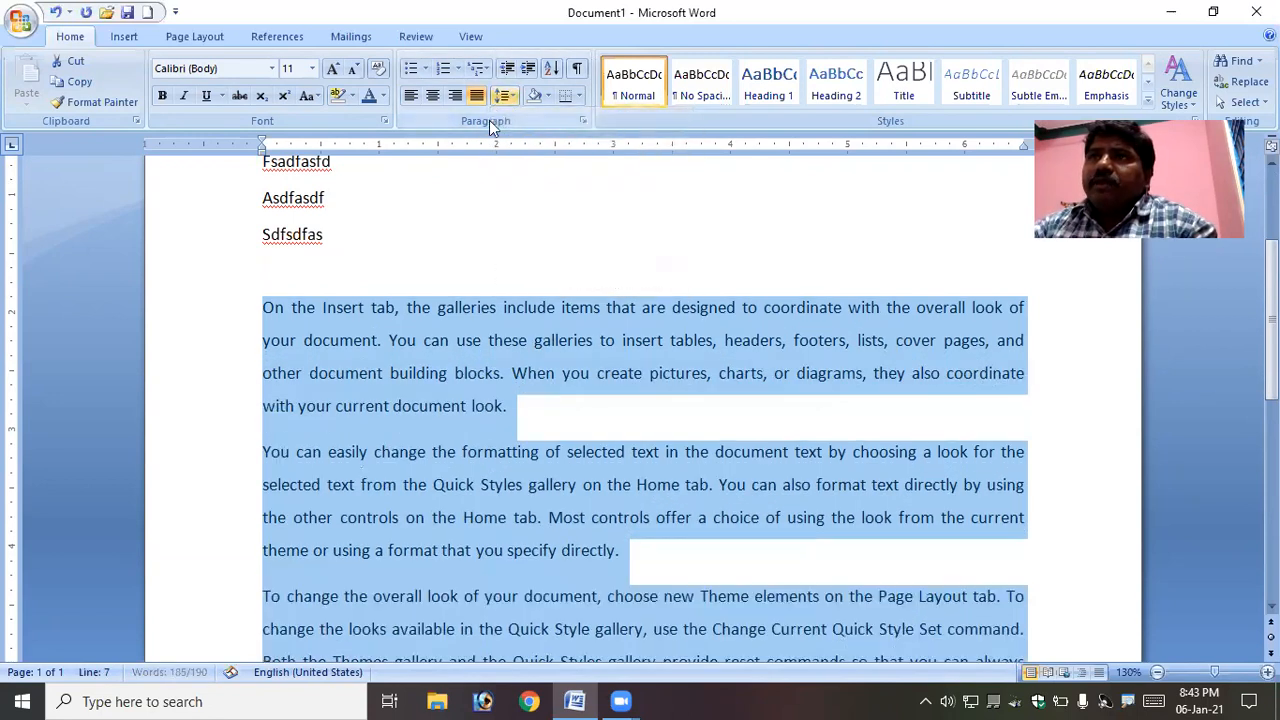
pyautogui.click(505, 96)
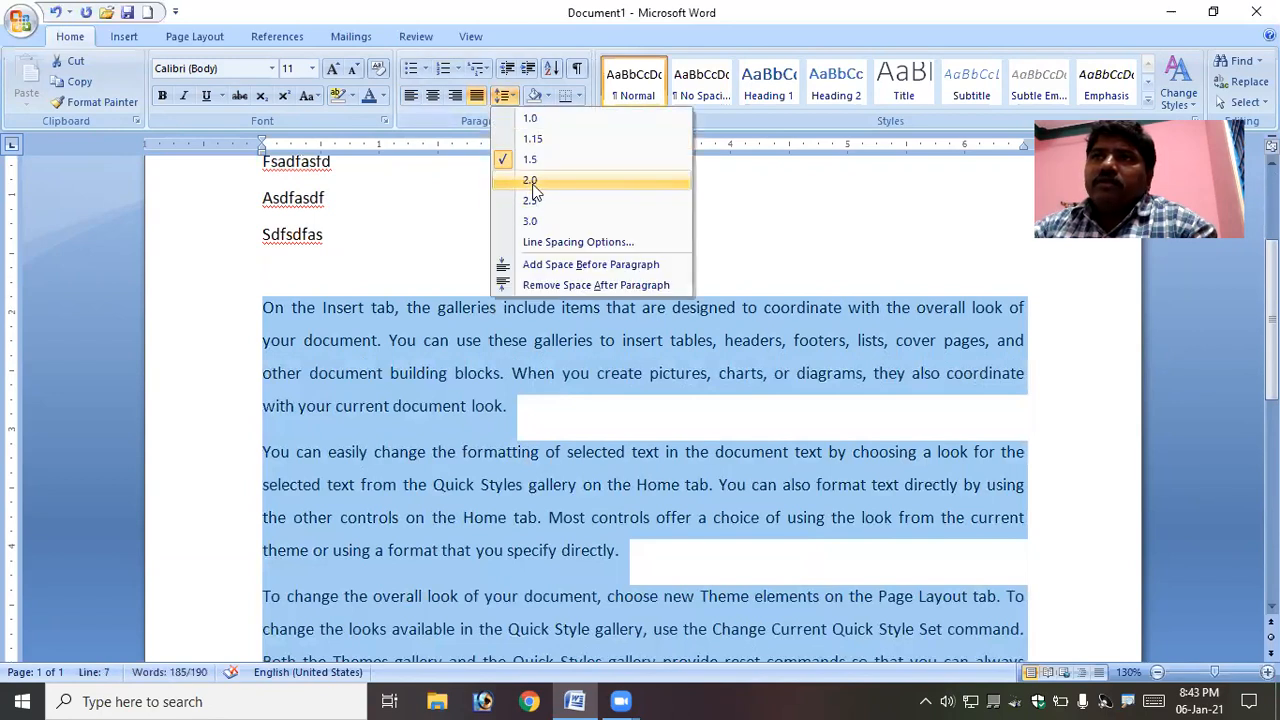
pyautogui.click(530, 180)
pyautogui.click(505, 96)
pyautogui.click(530, 200)
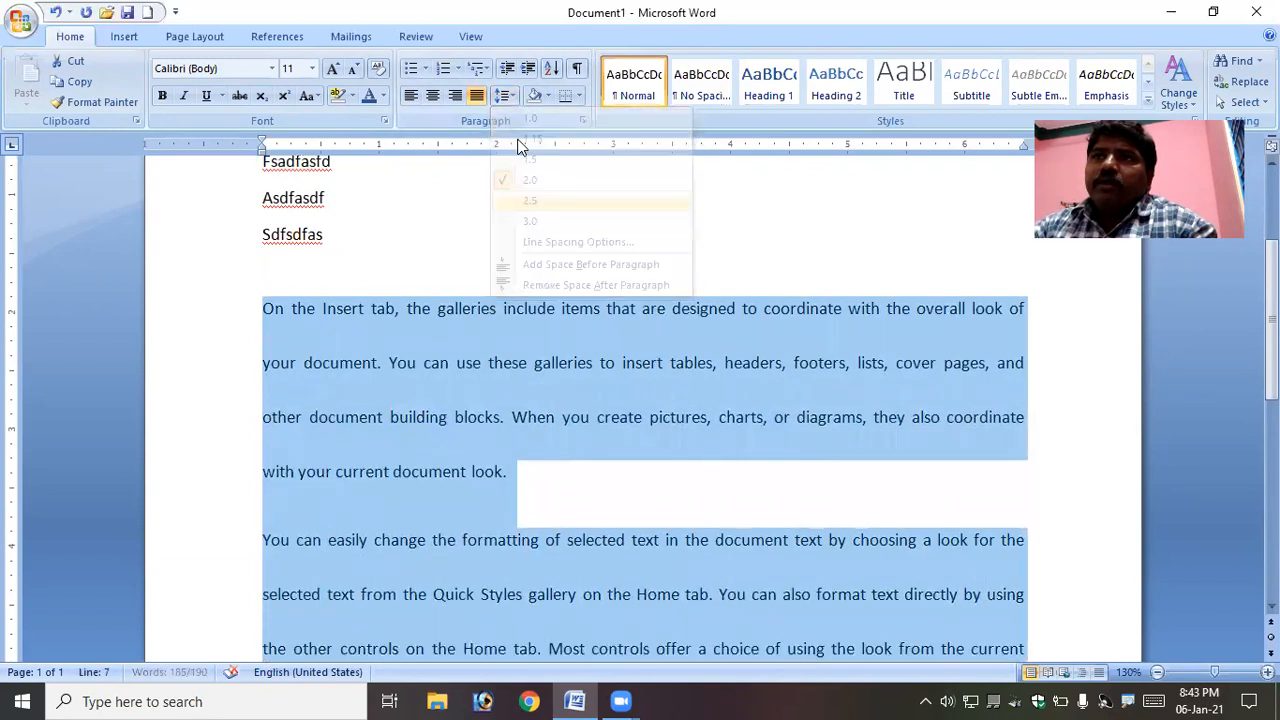
pyautogui.click(505, 96)
pyautogui.click(530, 221)
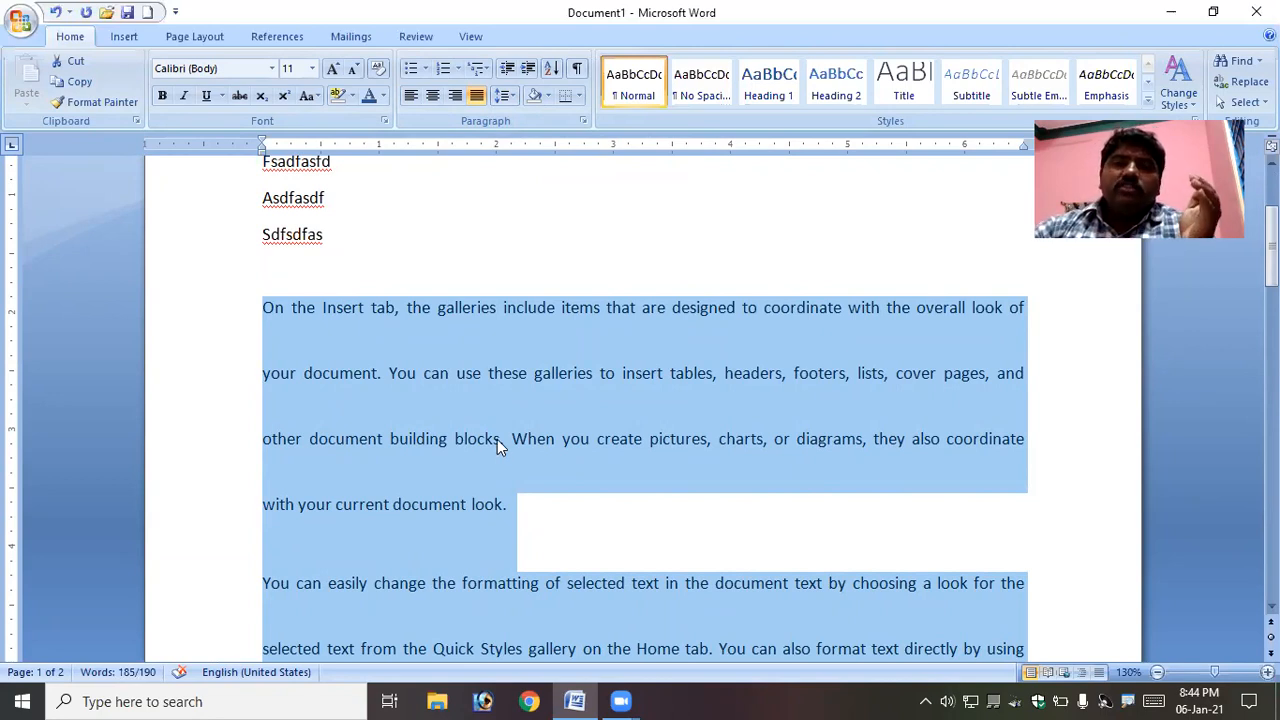
# - Switch the body paragraphs' line spacing through 1.5, 1.15 and 1.0, returning it to 1.15
pyautogui.click(506, 97)
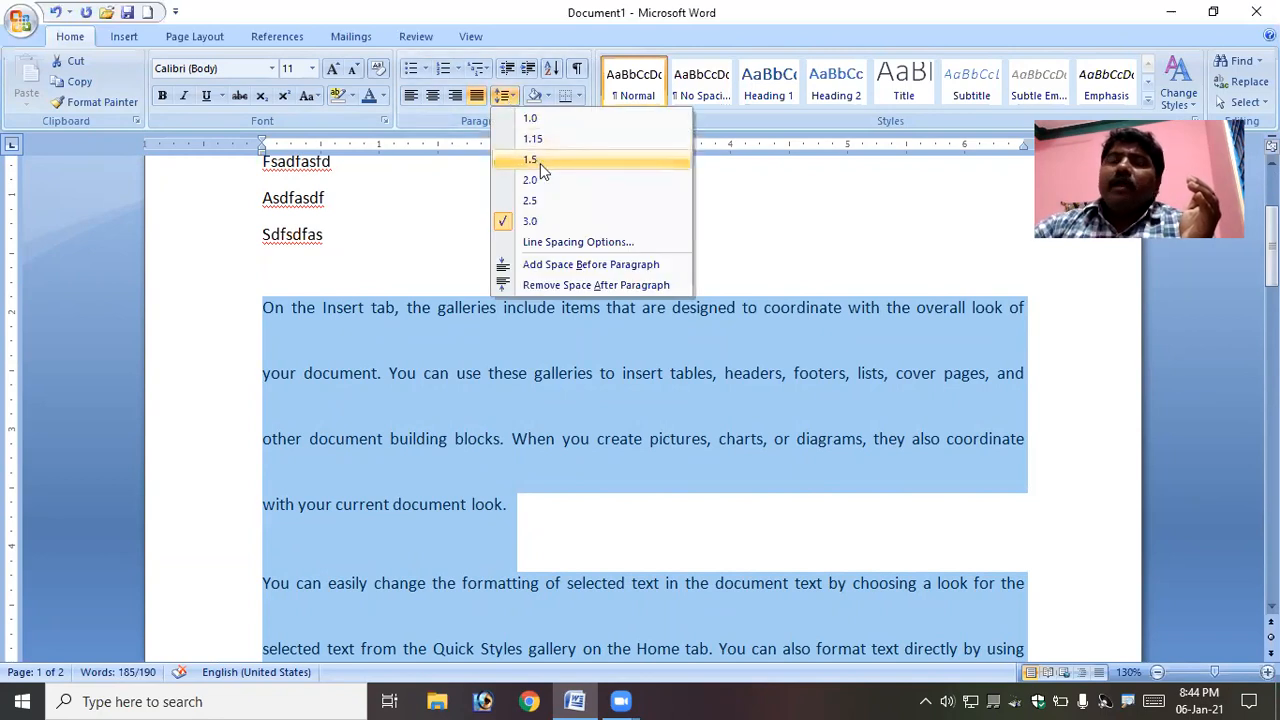
pyautogui.click(540, 164)
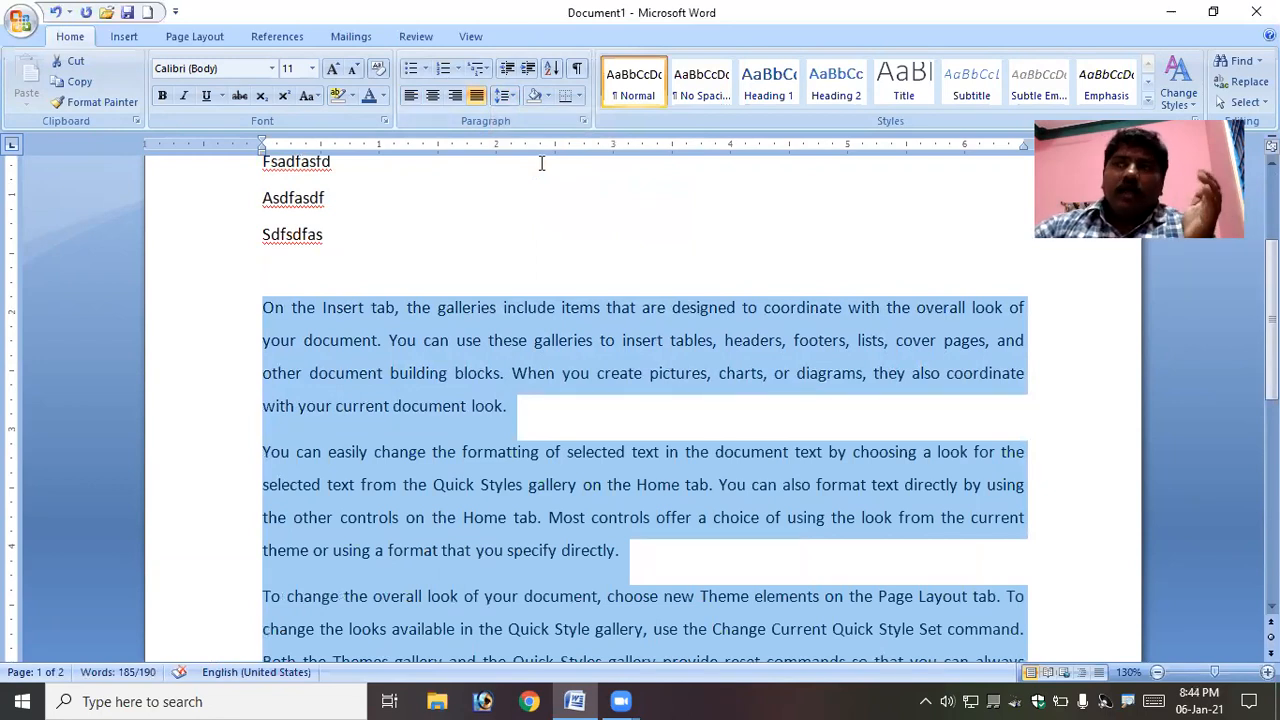
pyautogui.click(513, 96)
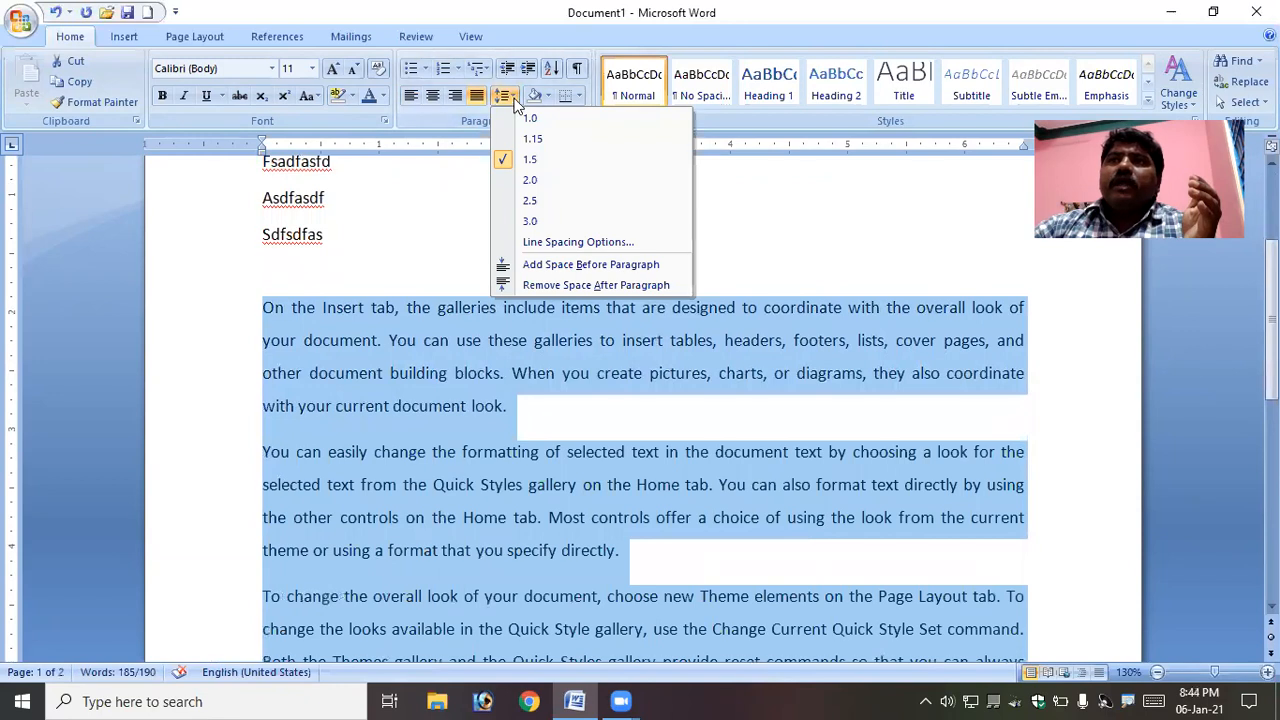
pyautogui.click(530, 140)
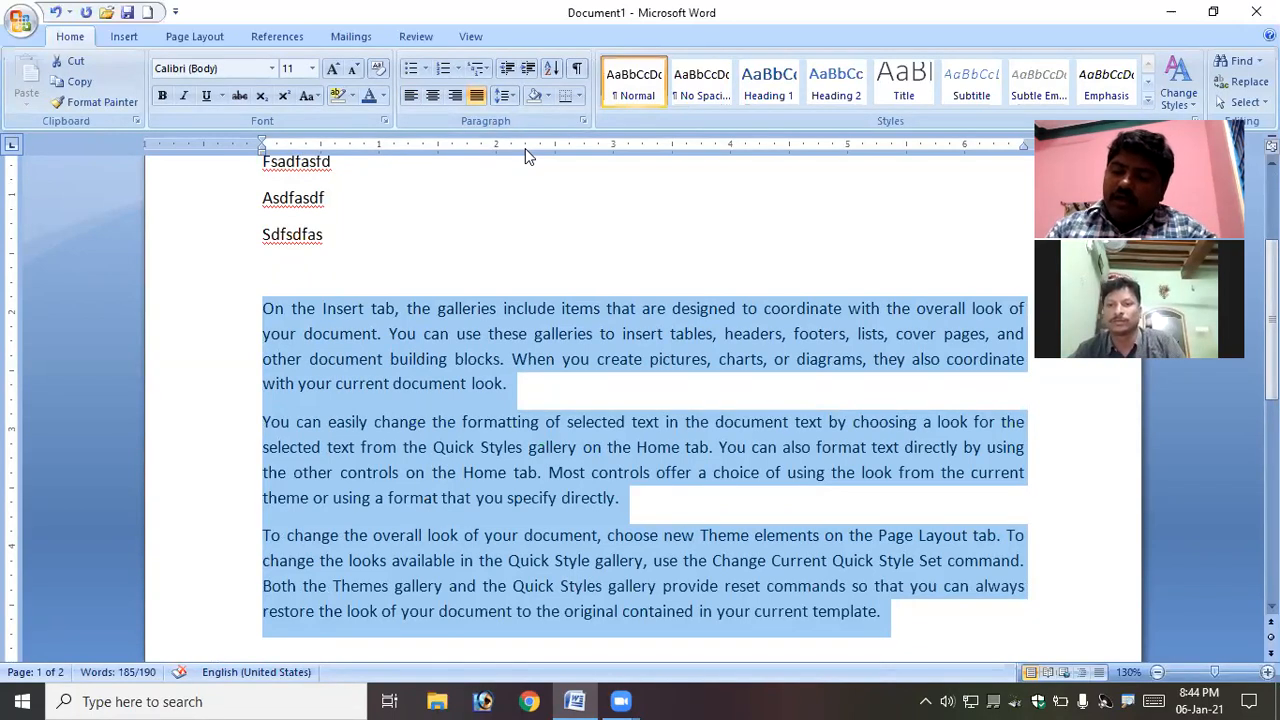
pyautogui.click(508, 96)
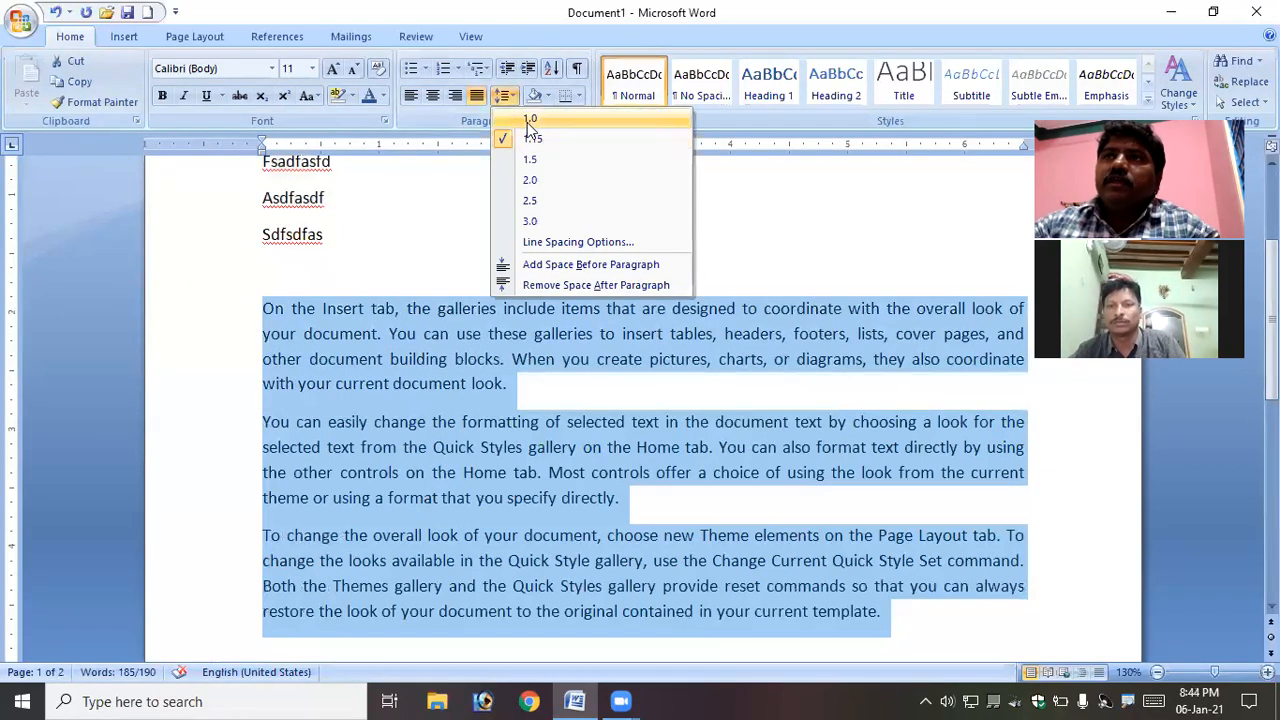
pyautogui.click(527, 120)
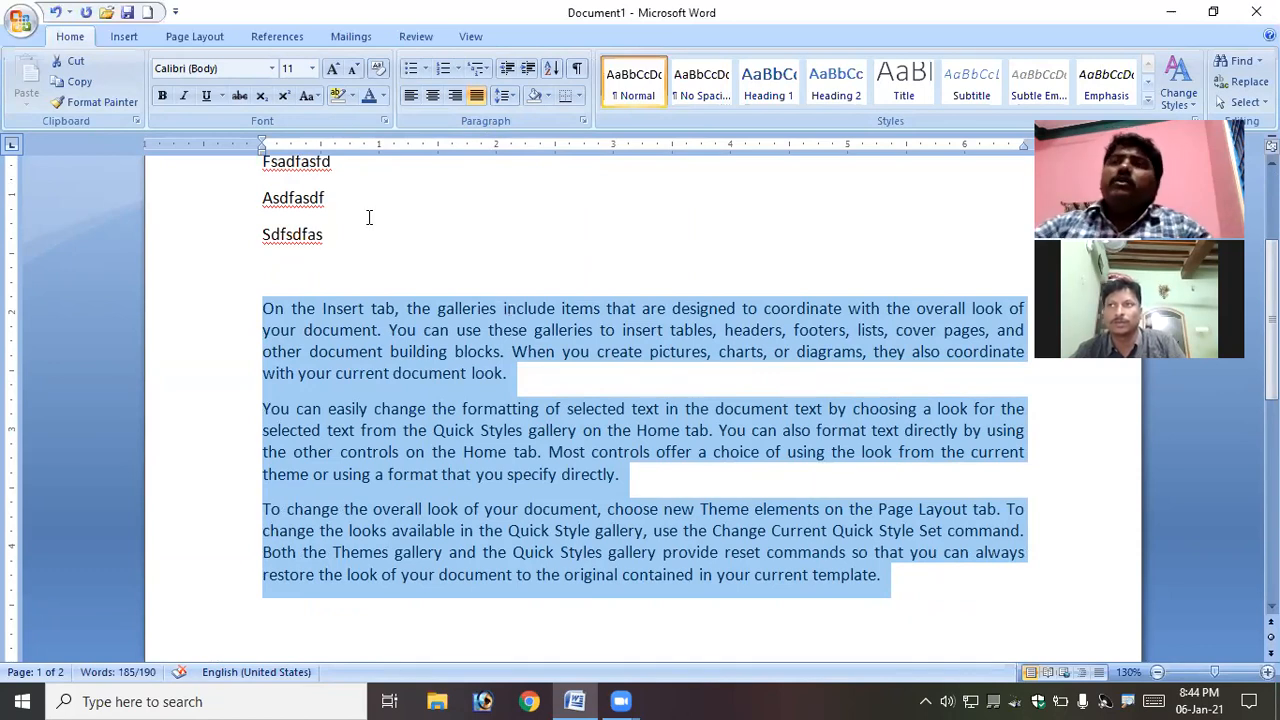
pyautogui.click(502, 97)
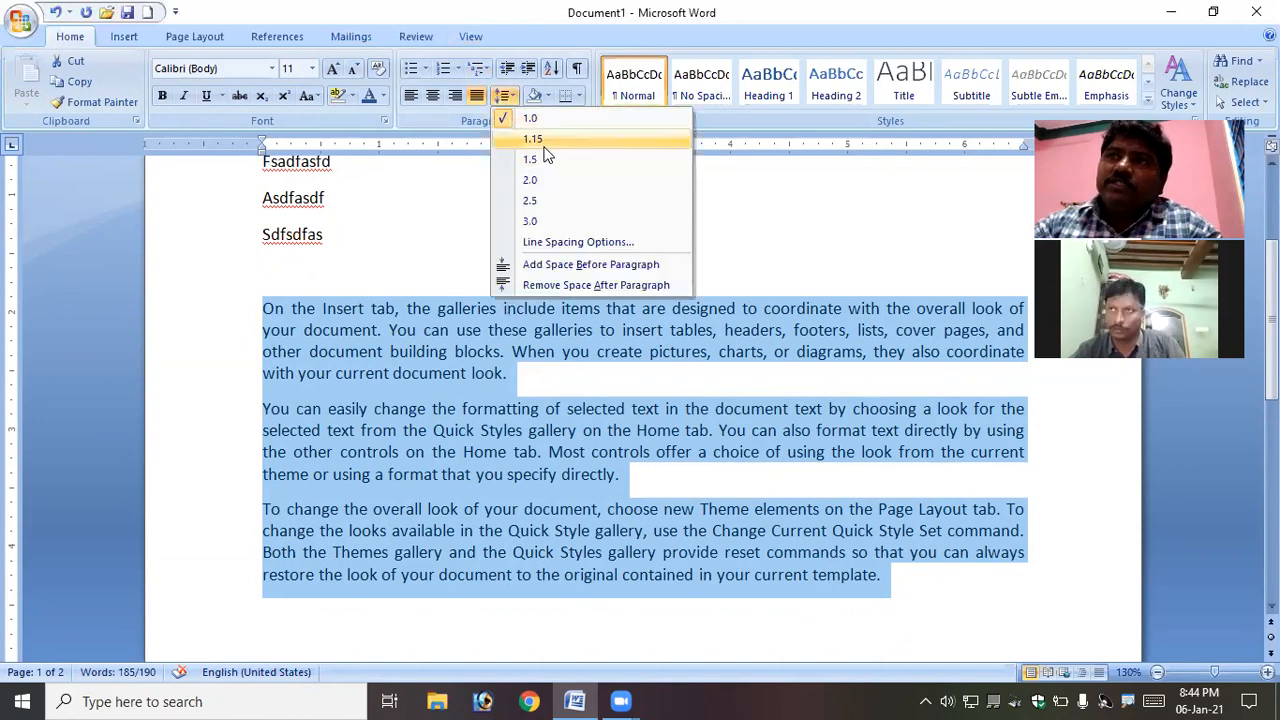
pyautogui.click(545, 145)
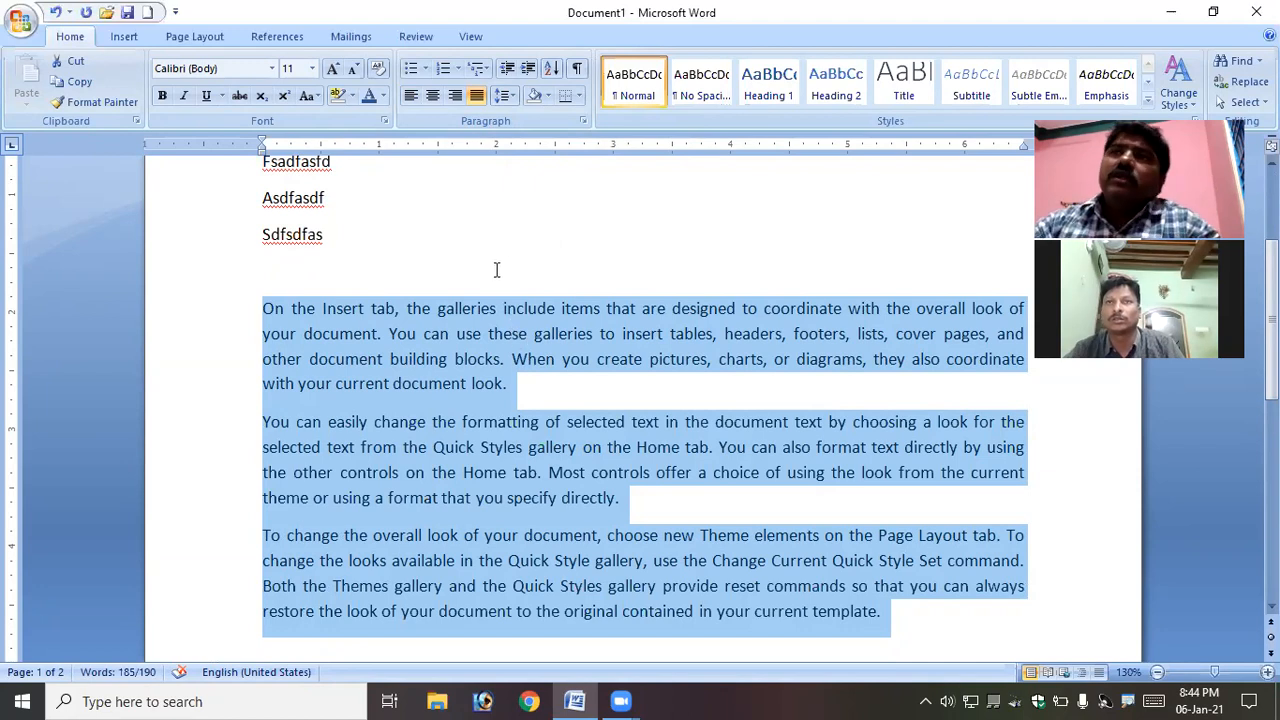
pyautogui.click(503, 95)
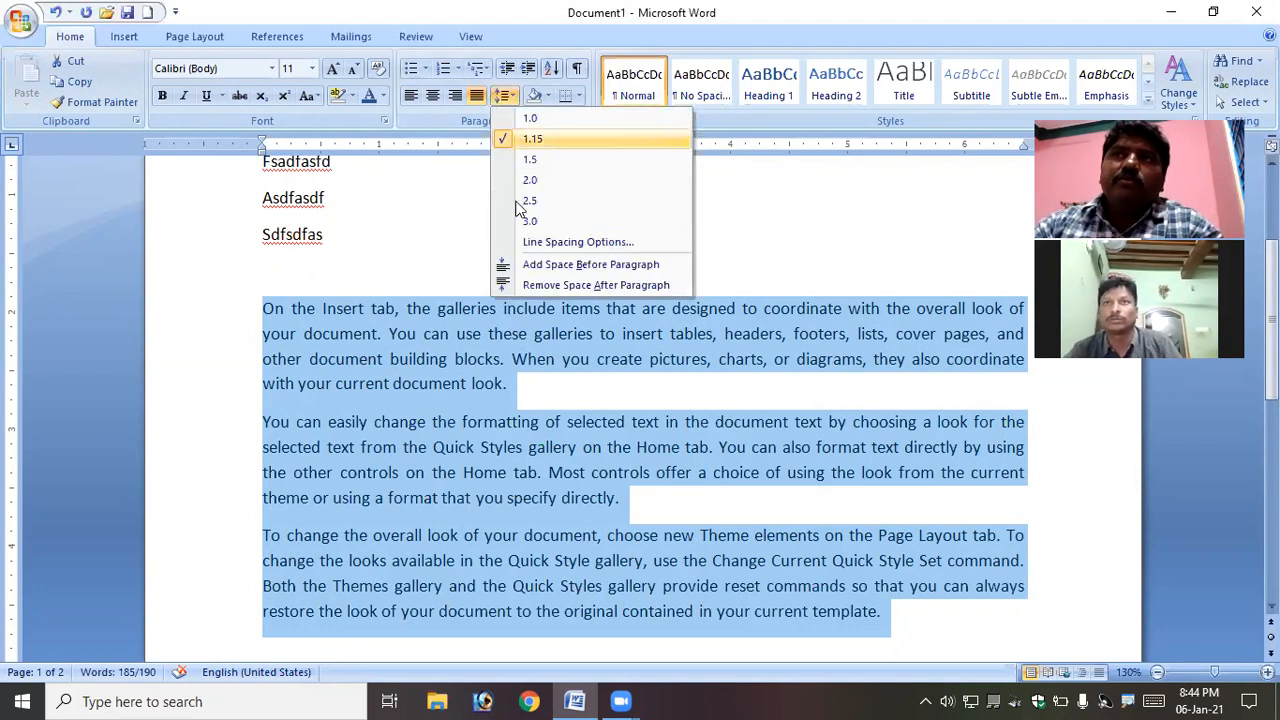
pyautogui.click(469, 364)
pyautogui.scroll(3, 476, 385)
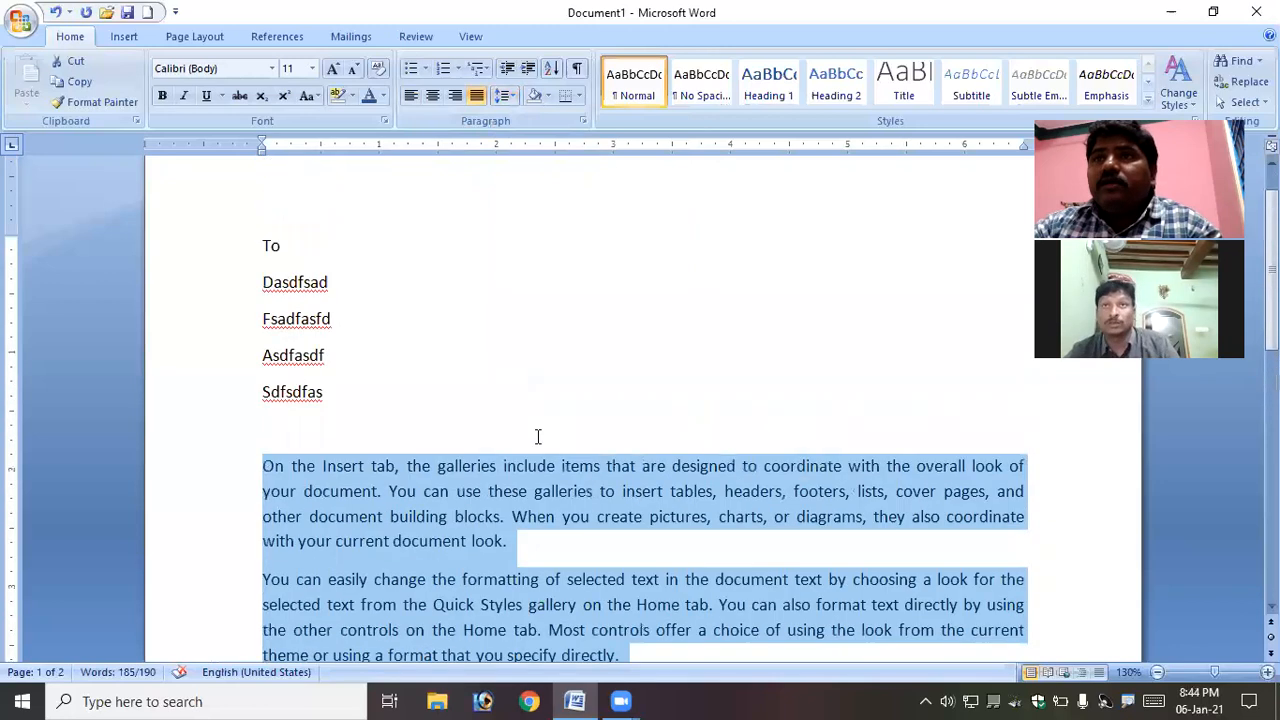
pyautogui.click(263, 247)
pyautogui.moveTo(263, 247); pyautogui.dragTo(319, 390)
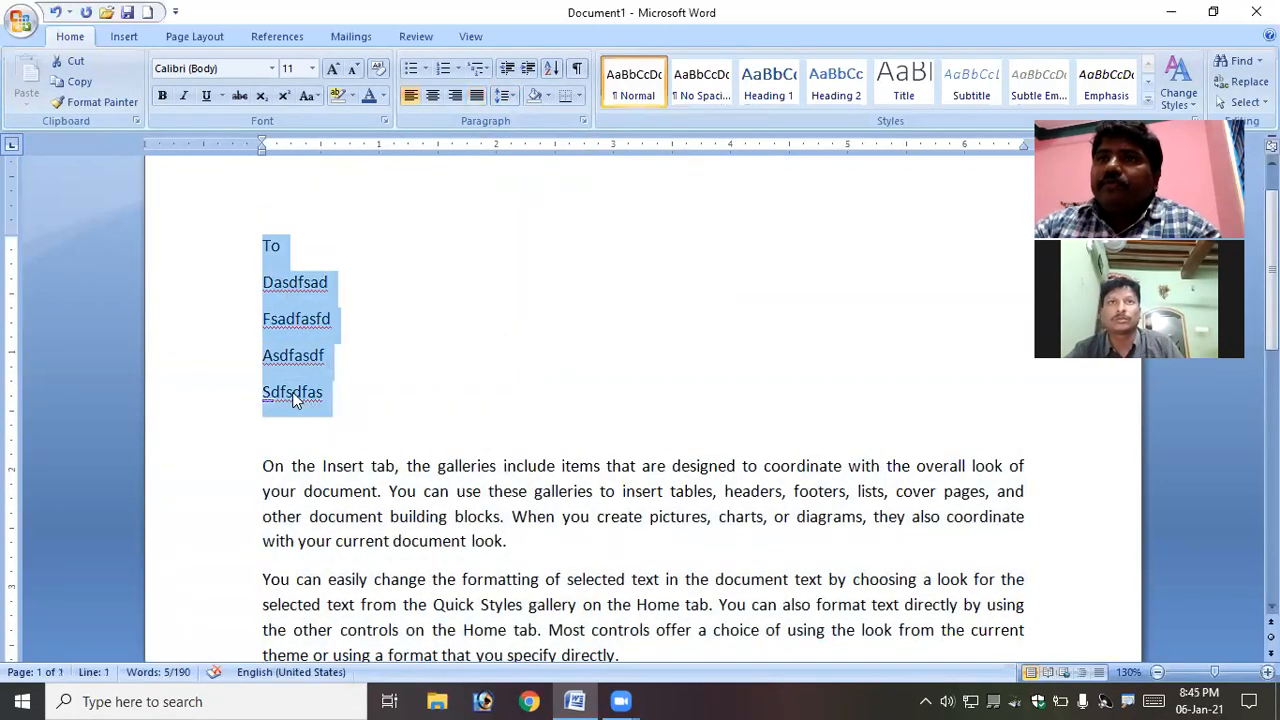
pyautogui.click(295, 393)
pyautogui.click(296, 318)
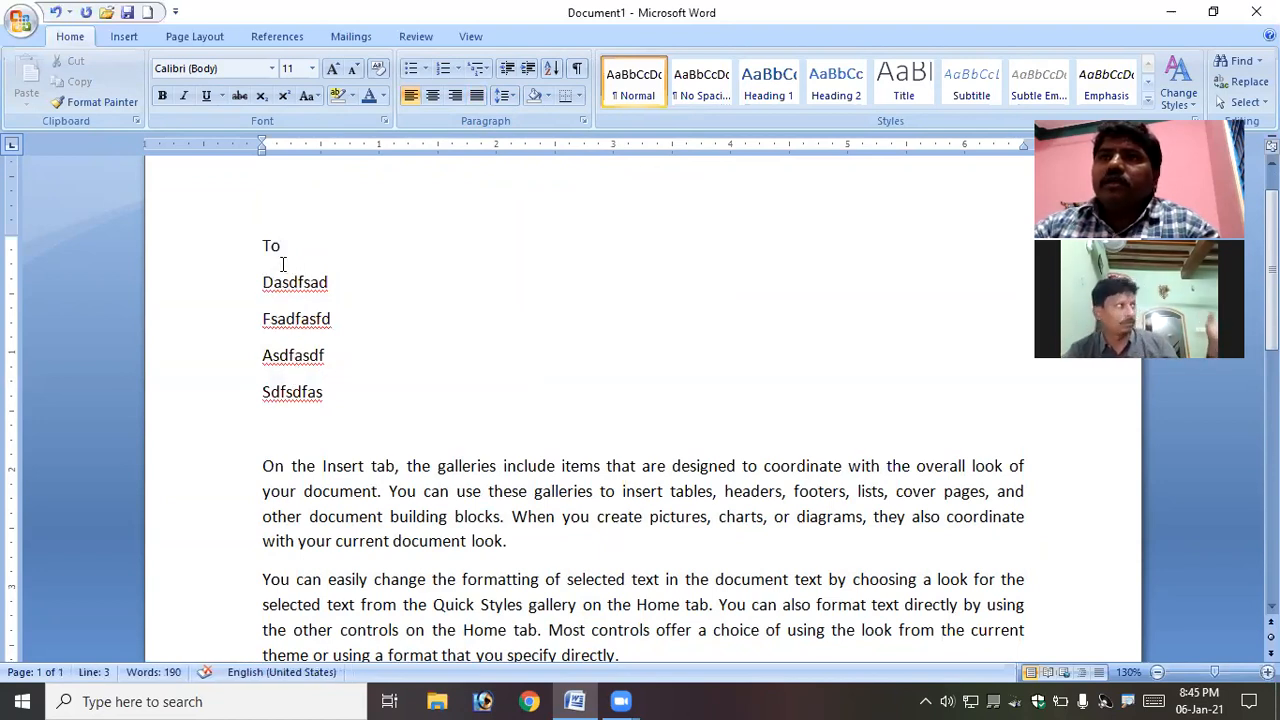
pyautogui.moveTo(255, 252); pyautogui.dragTo(337, 286)
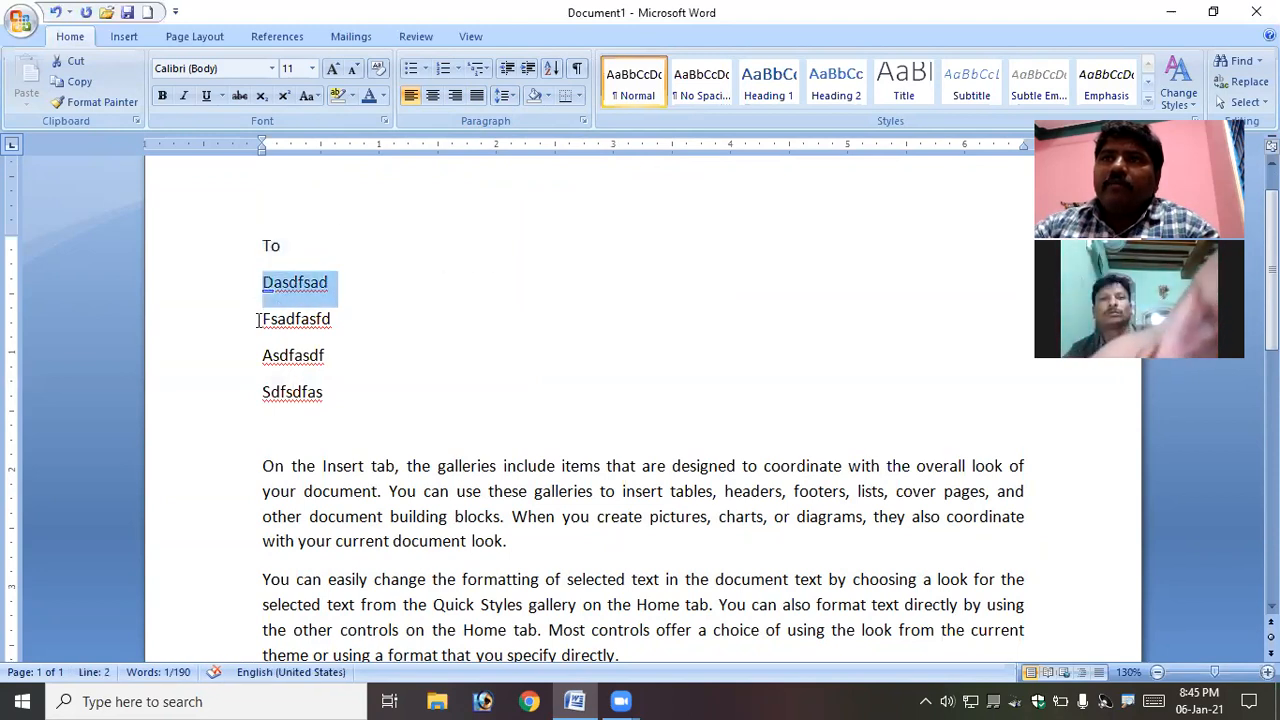
pyautogui.moveTo(258, 318); pyautogui.dragTo(377, 323)
pyautogui.moveTo(259, 356); pyautogui.dragTo(377, 362)
pyautogui.moveTo(262, 391); pyautogui.dragTo(343, 392)
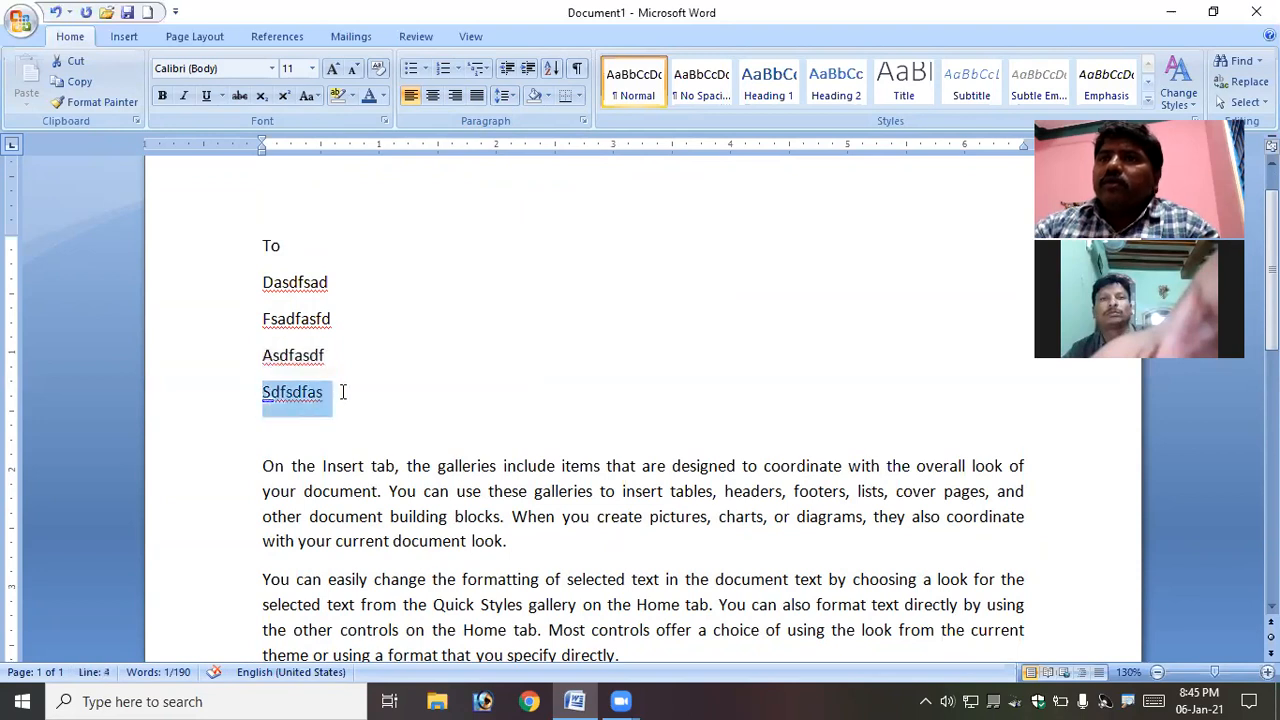
# - Remove the space after paragraph from the five short lines and set their line spacing to 1.0
pyautogui.moveTo(266, 245); pyautogui.dragTo(340, 385)
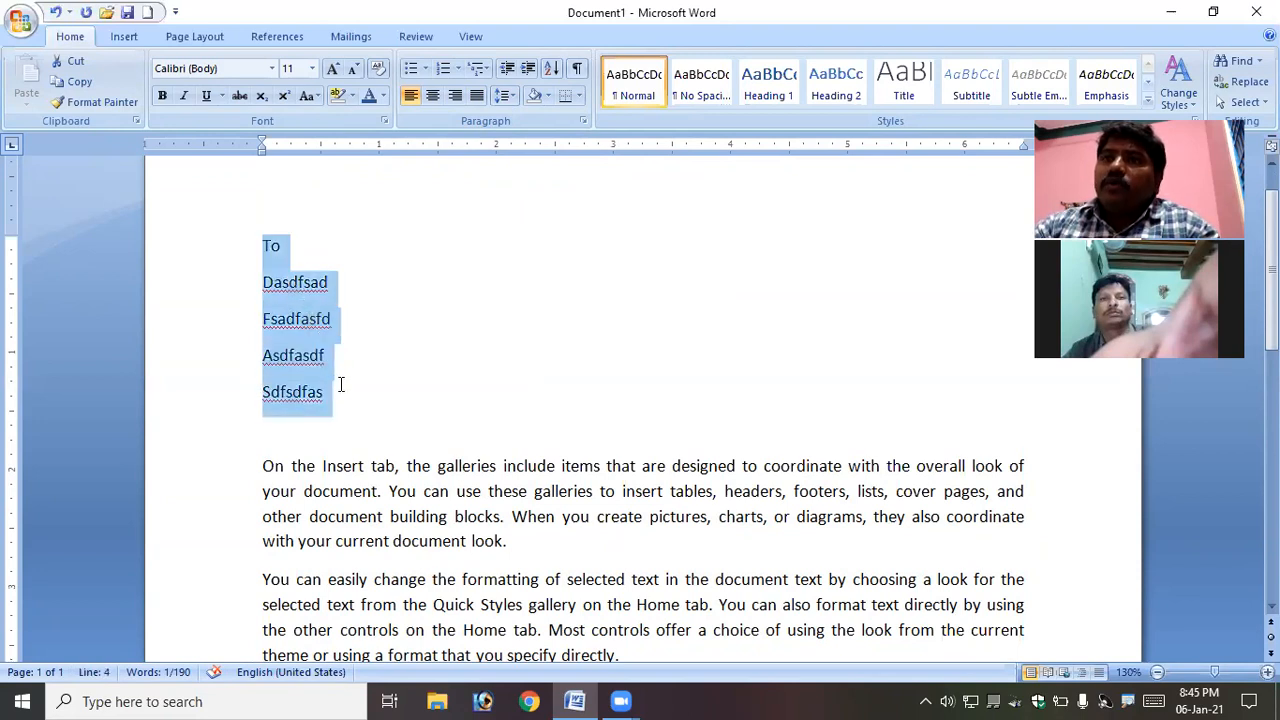
pyautogui.click(504, 99)
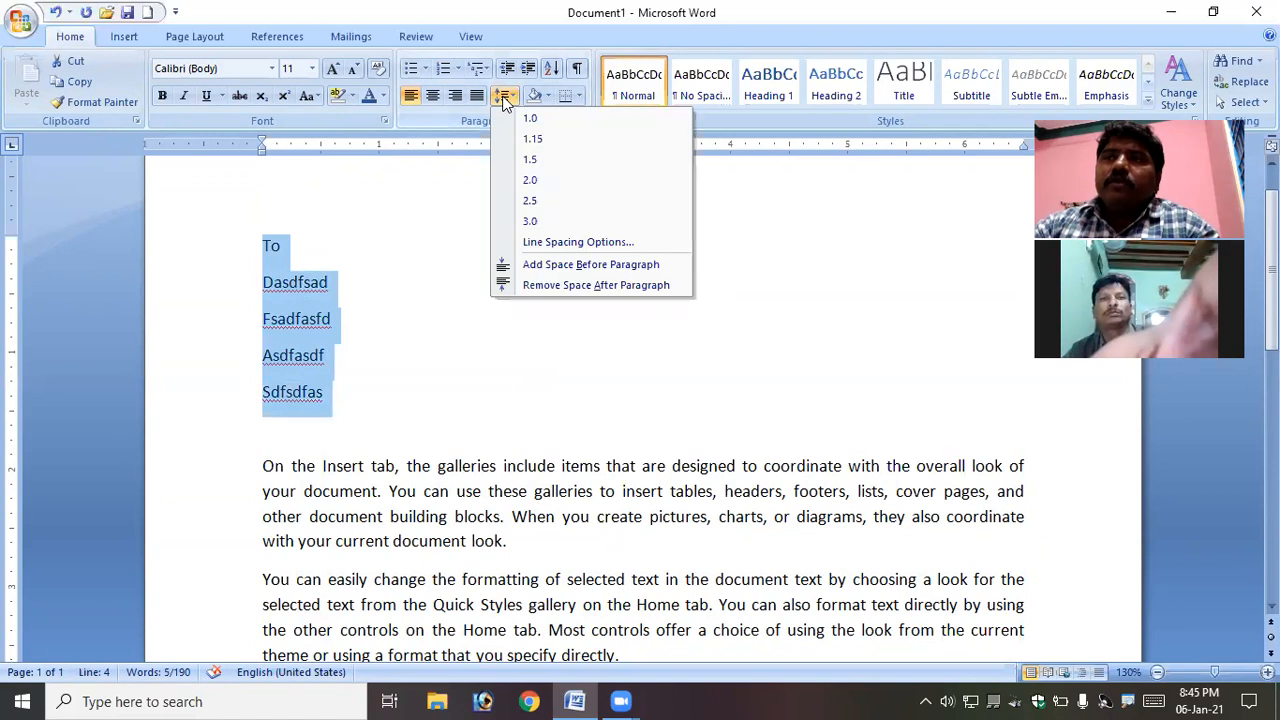
pyautogui.click(607, 282)
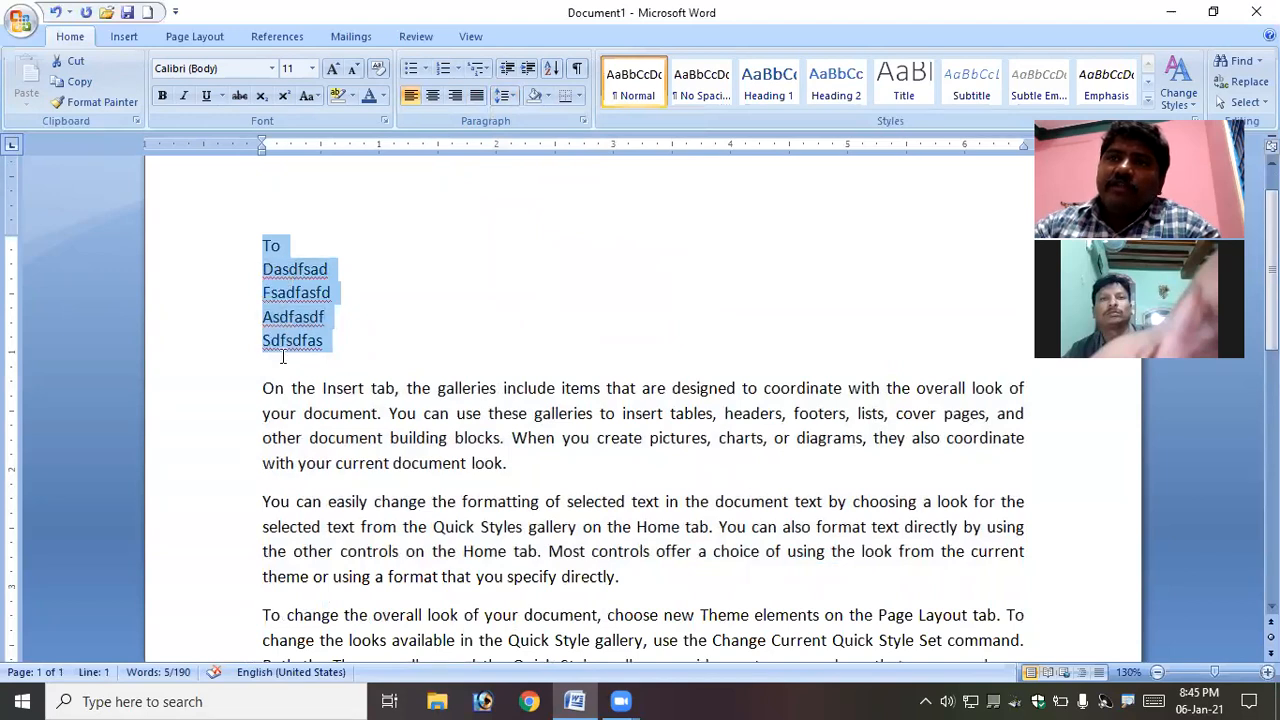
pyautogui.click(507, 95)
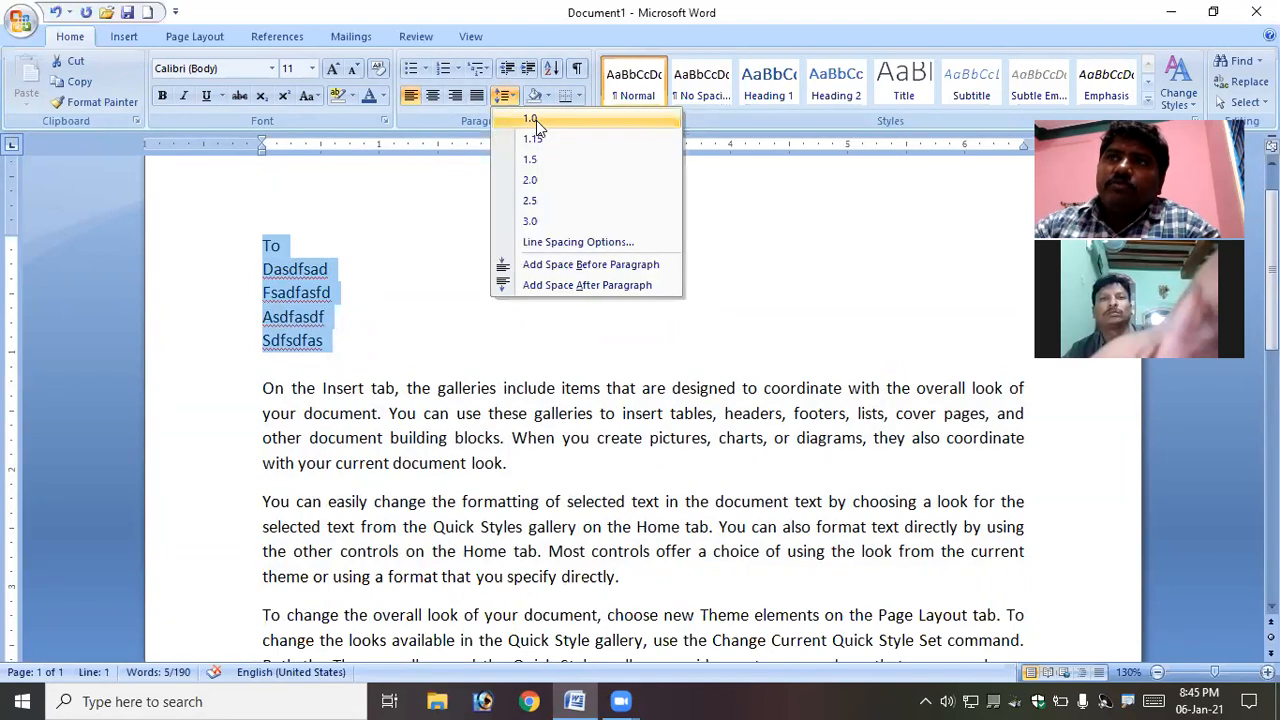
pyautogui.click(536, 120)
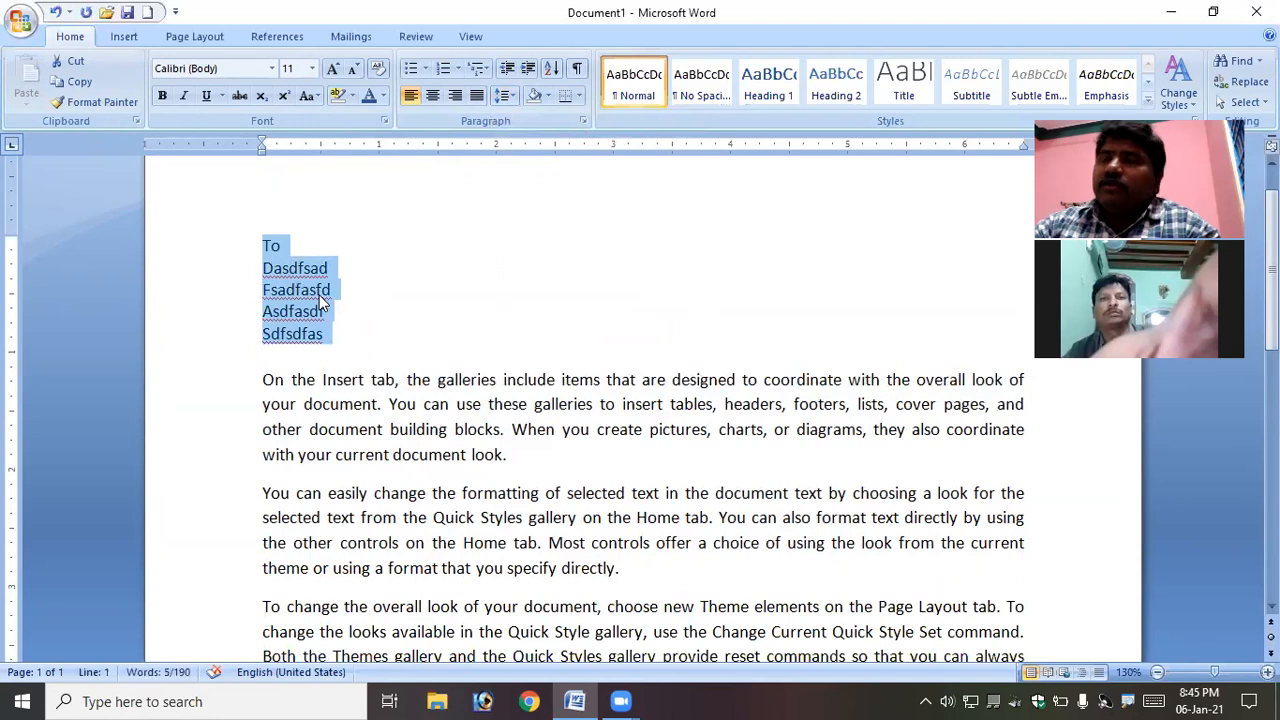
# - Remove the space after paragraph from the three body paragraphs
pyautogui.scroll(-1, 350, 360)
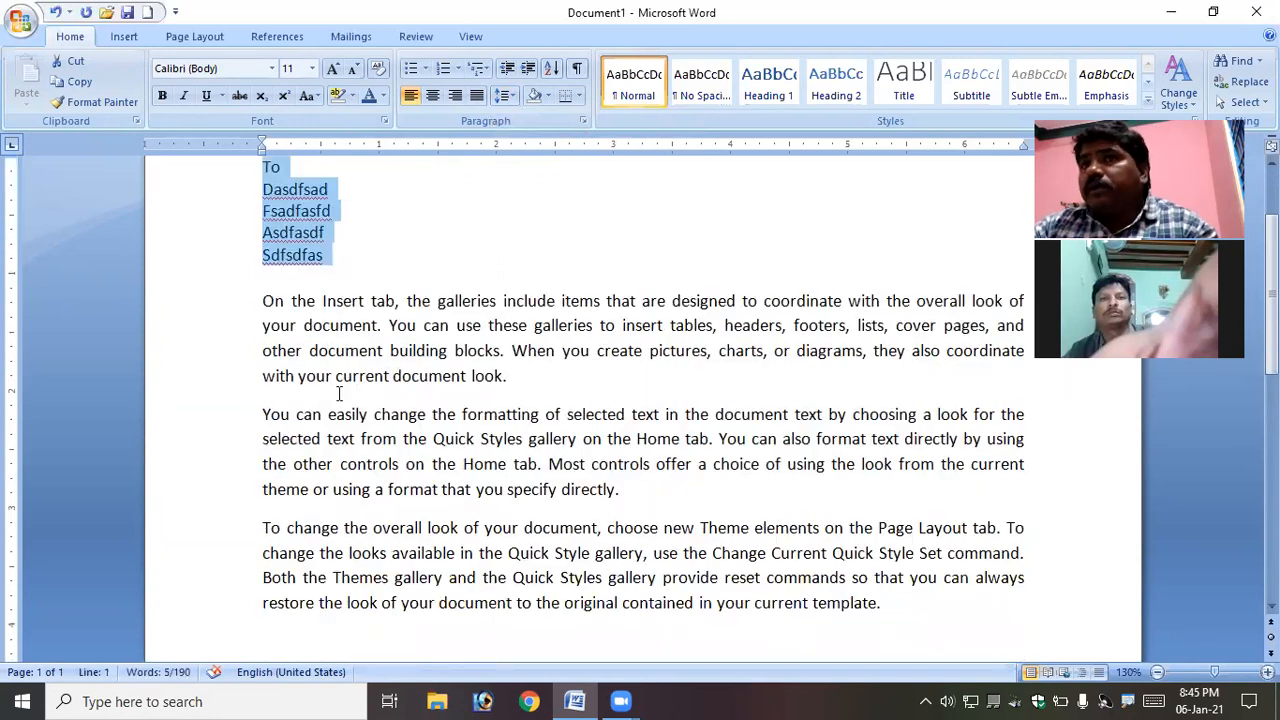
pyautogui.click(262, 300)
pyautogui.moveTo(262, 300); pyautogui.dragTo(939, 598)
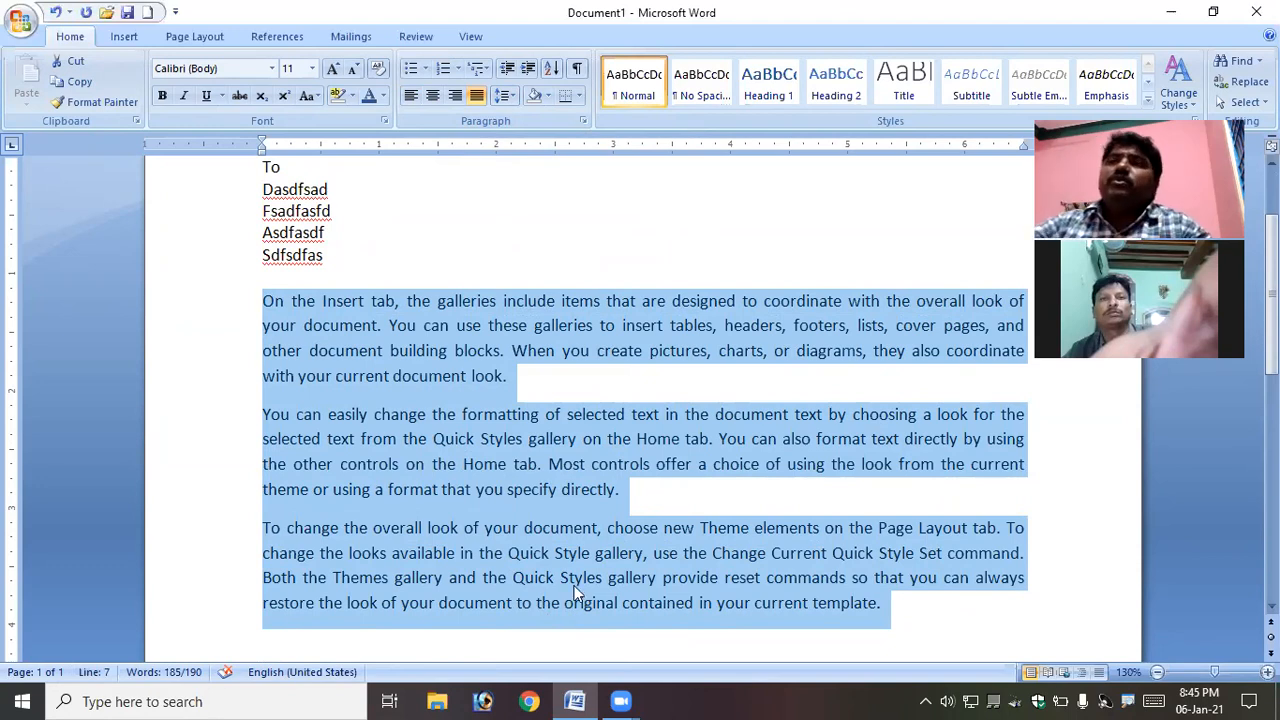
pyautogui.click(505, 96)
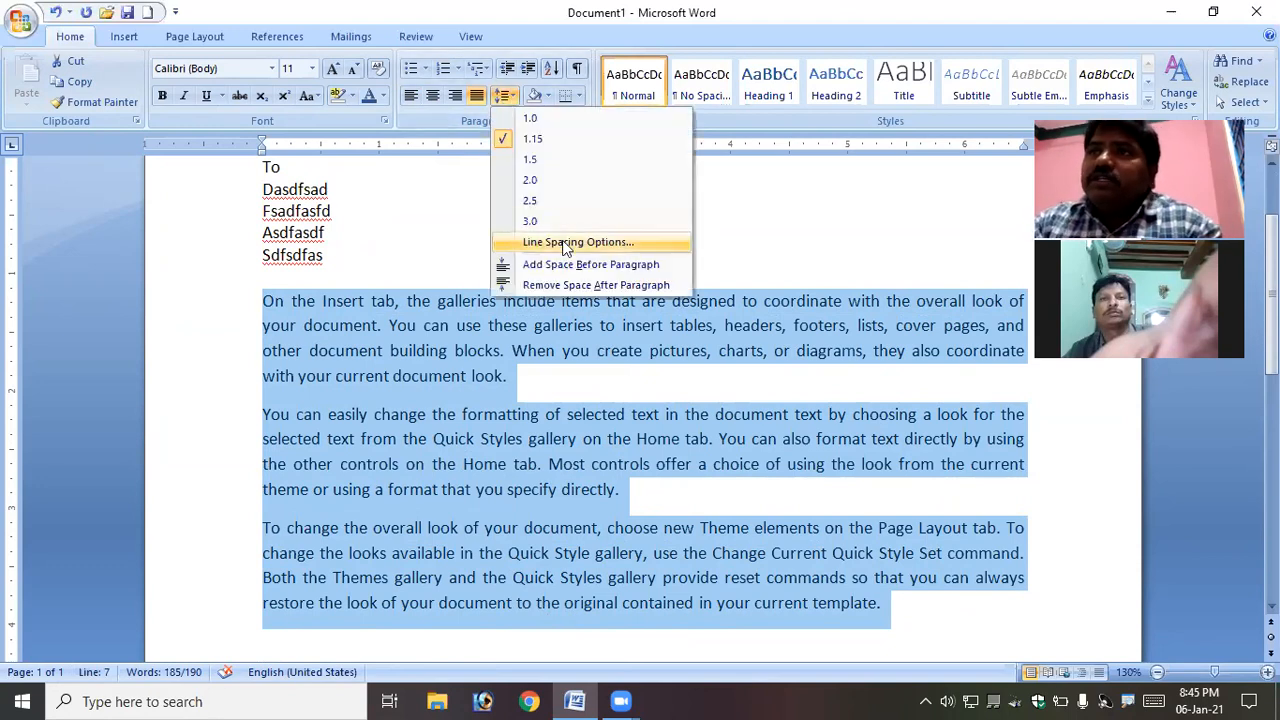
pyautogui.click(637, 285)
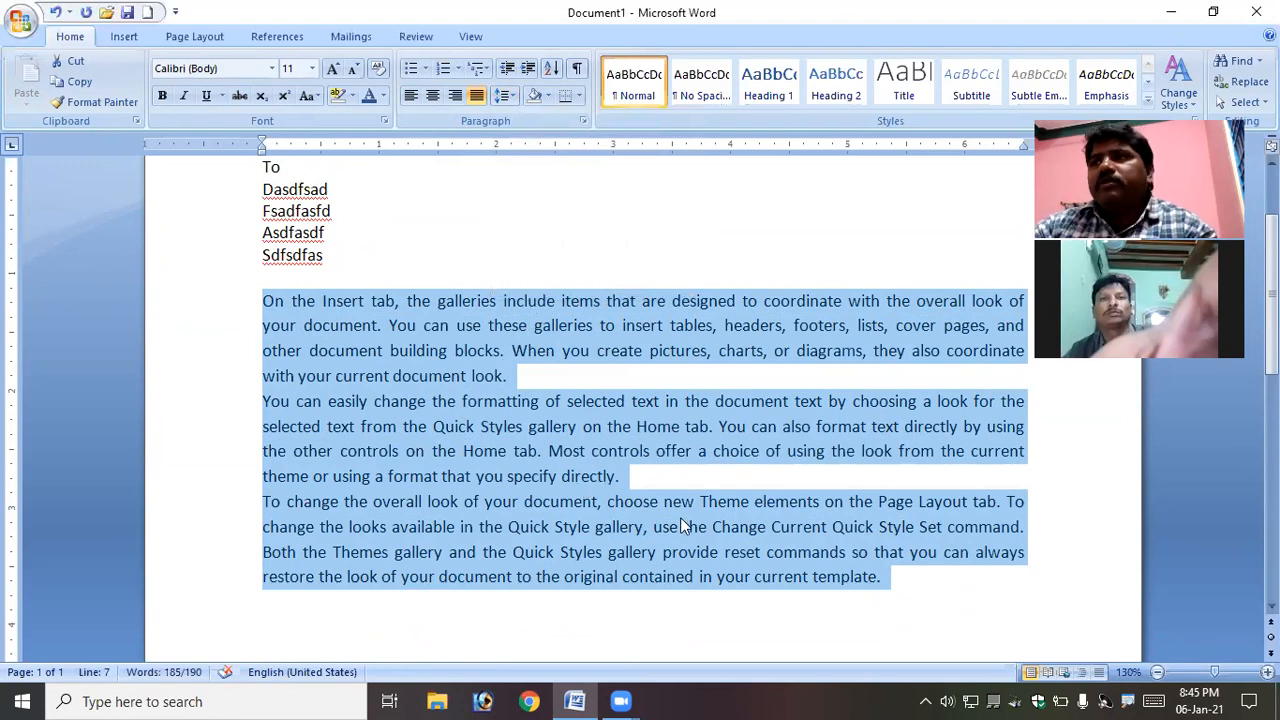
# - Set the body paragraphs' line spacing to 1.5
pyautogui.click(505, 96)
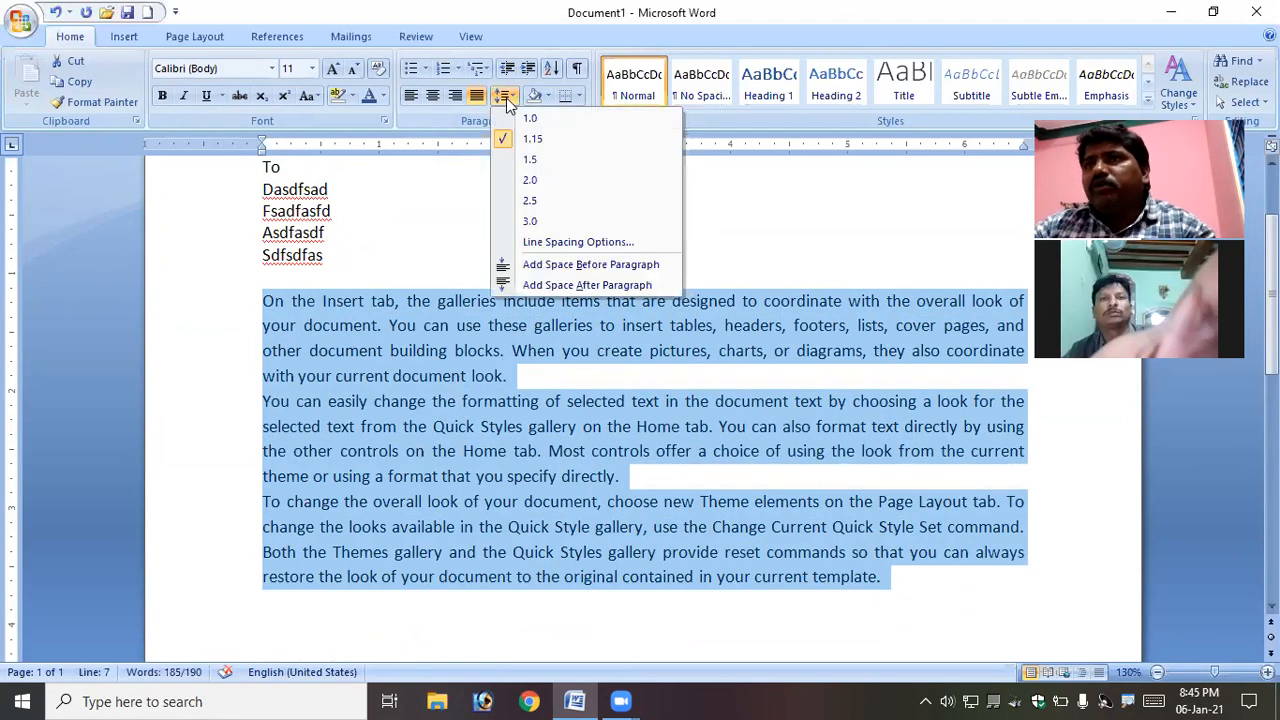
pyautogui.click(531, 158)
pyautogui.scroll(-1, 515, 391)
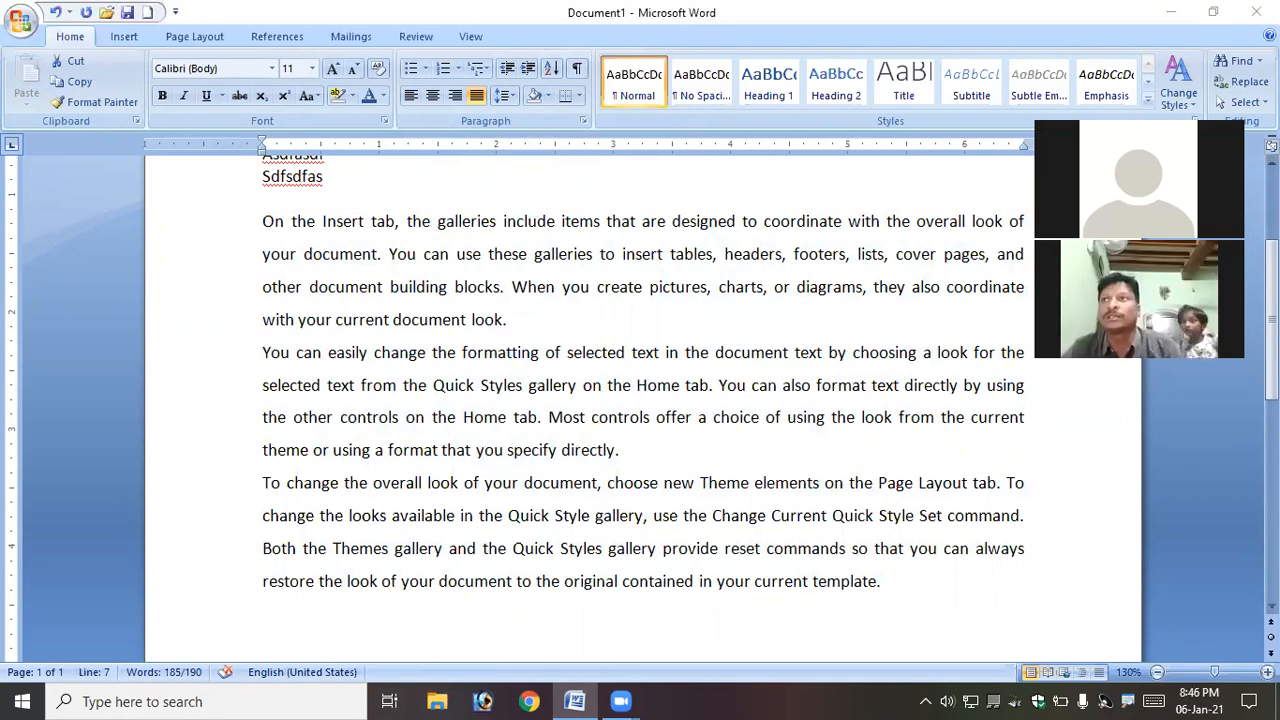
# - Reselect the three body paragraphs and set their line spacing to 1.0
pyautogui.click(778, 224)
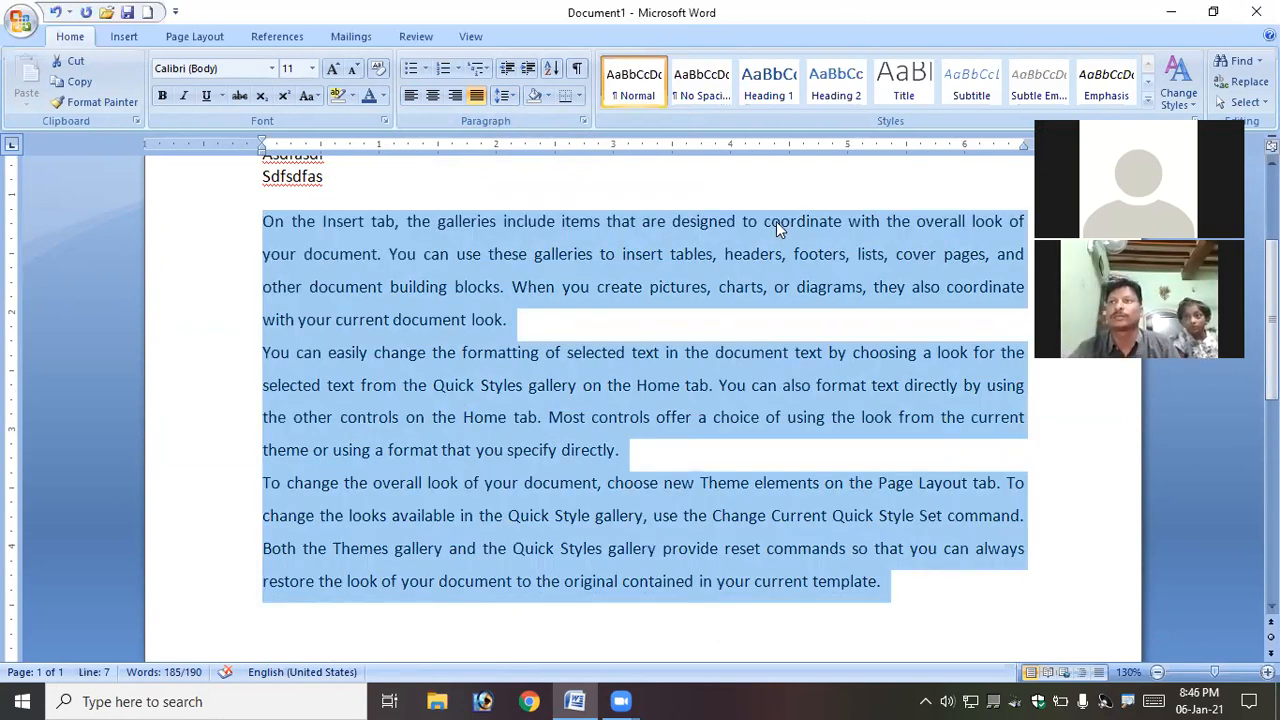
pyautogui.click(581, 287)
pyautogui.scroll(1, 400, 270)
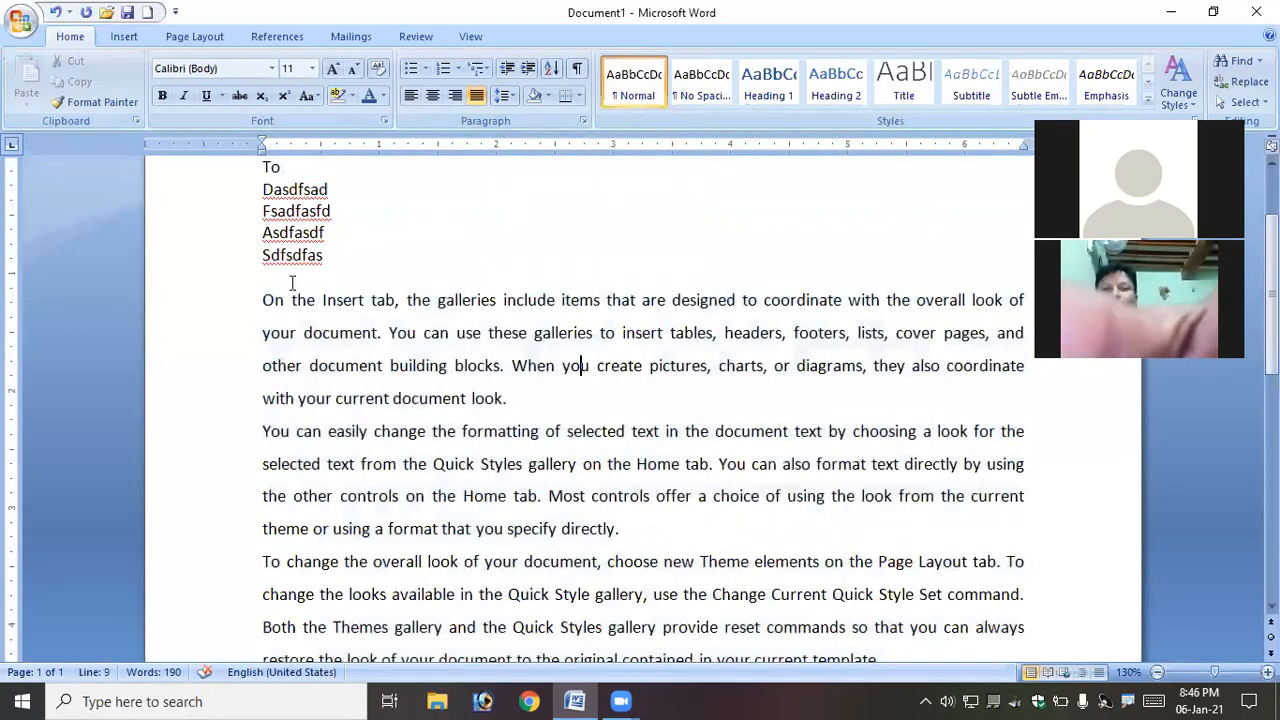
pyautogui.moveTo(252, 303); pyautogui.dragTo(884, 581)
pyautogui.scroll(-1, 628, 535)
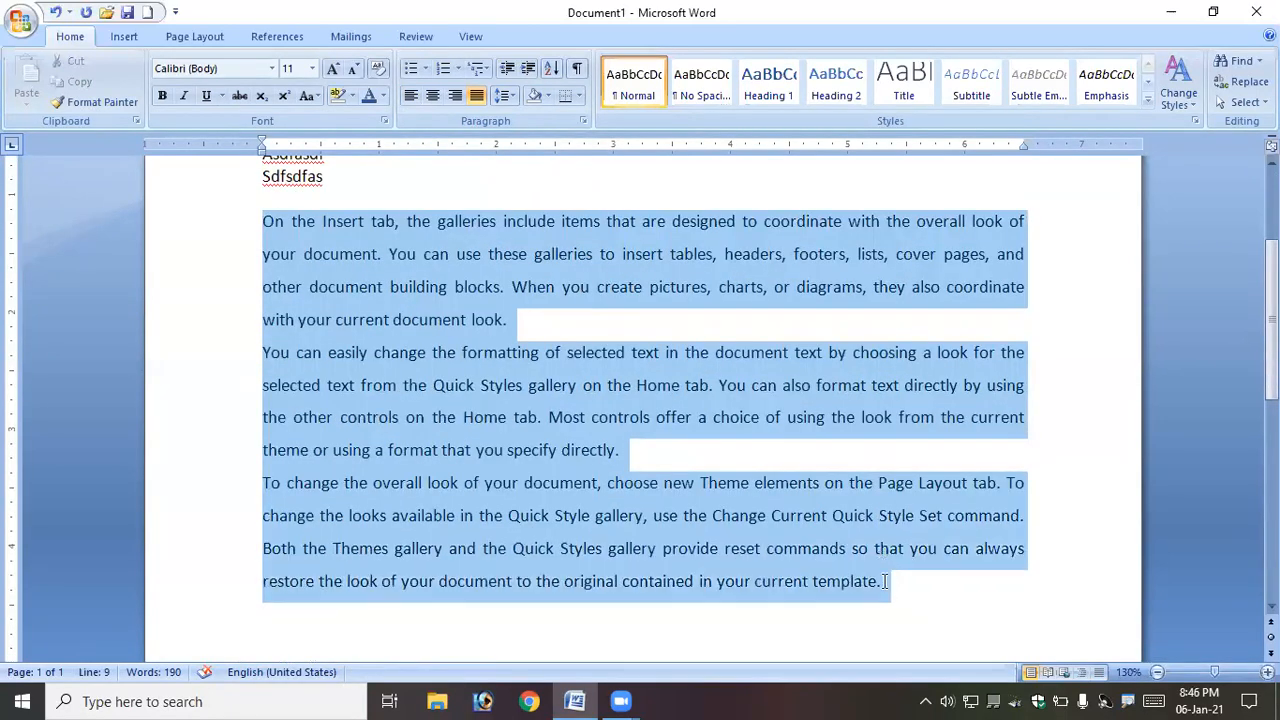
pyautogui.click(506, 96)
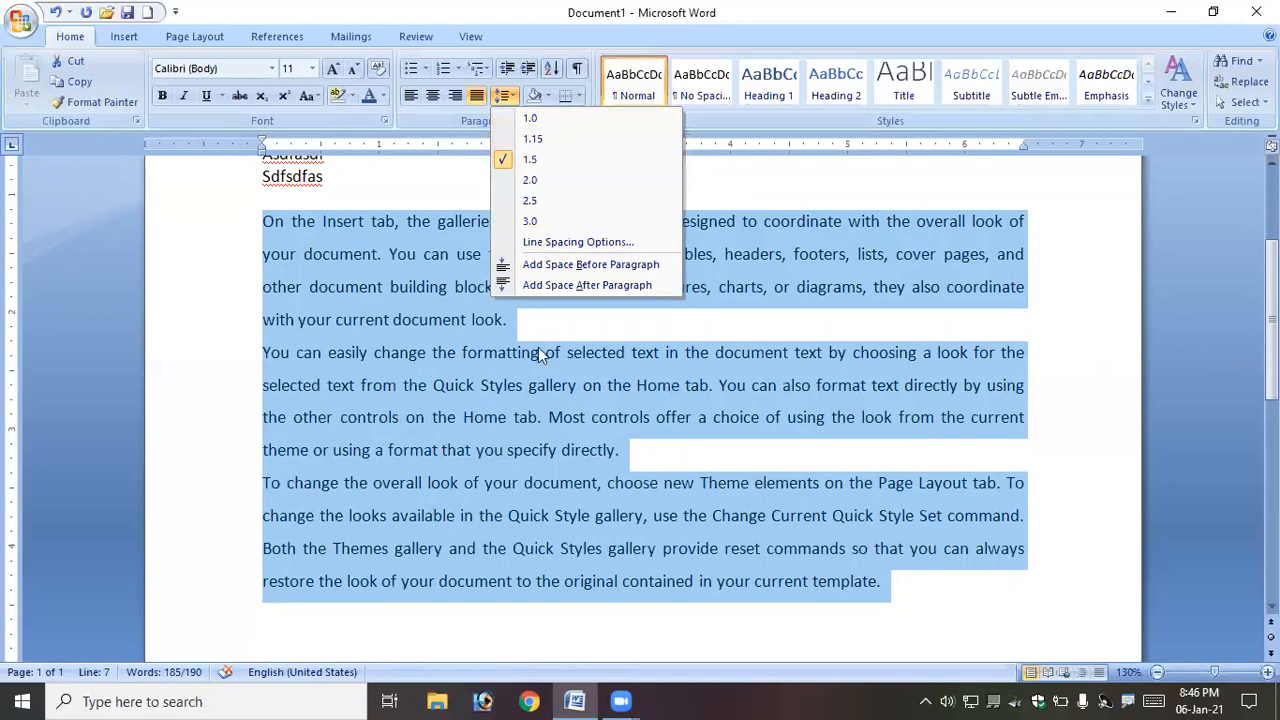
pyautogui.click(553, 118)
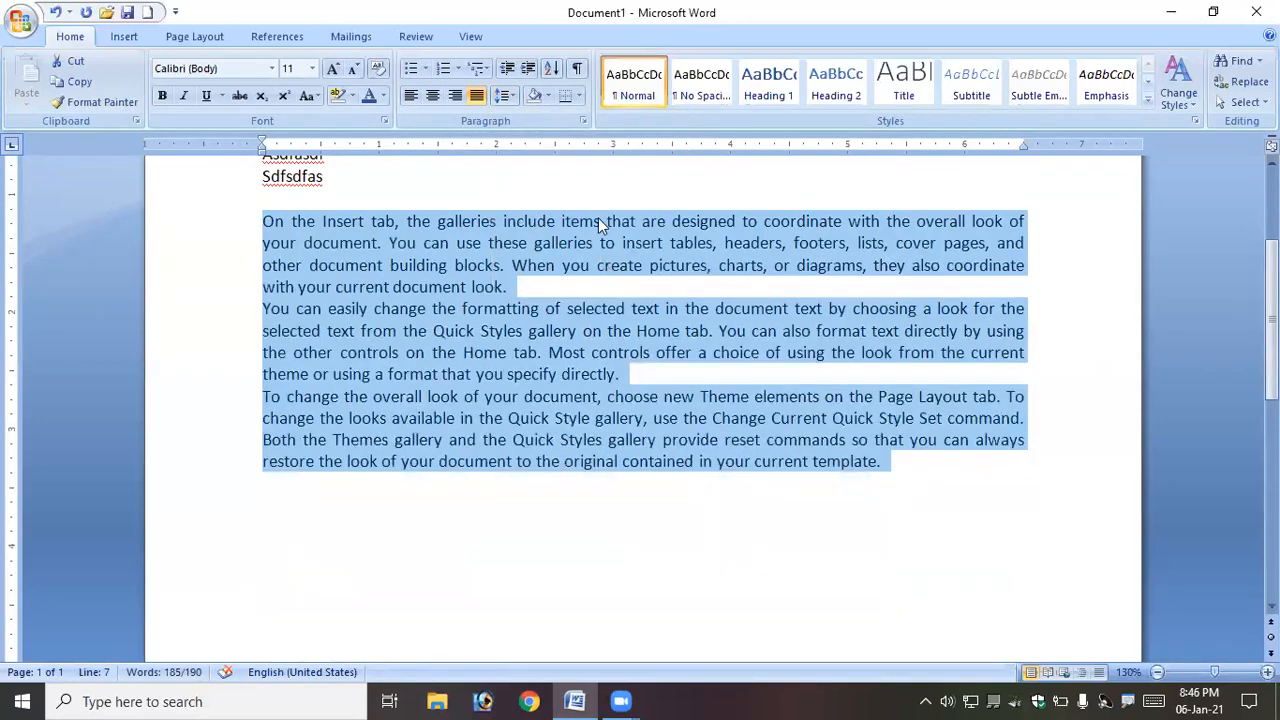
# - Add space before and space after paragraph to the three selected body paragraphs
pyautogui.click(513, 97)
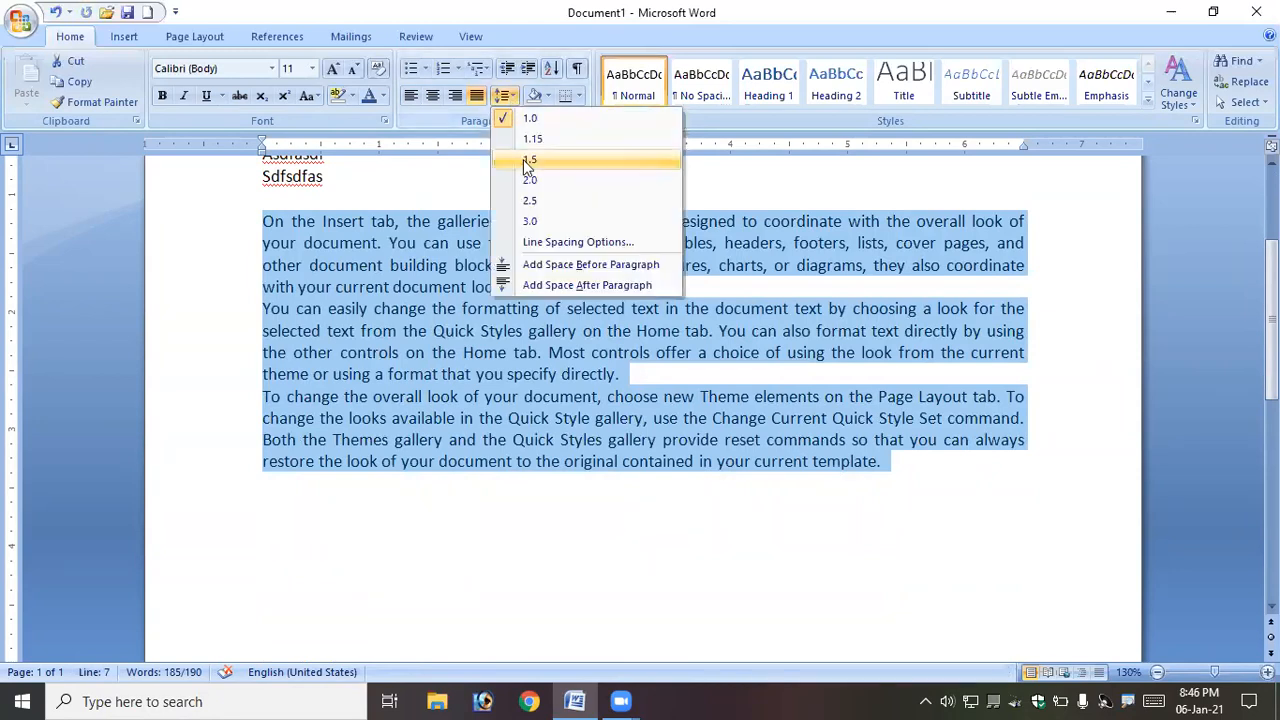
pyautogui.click(576, 266)
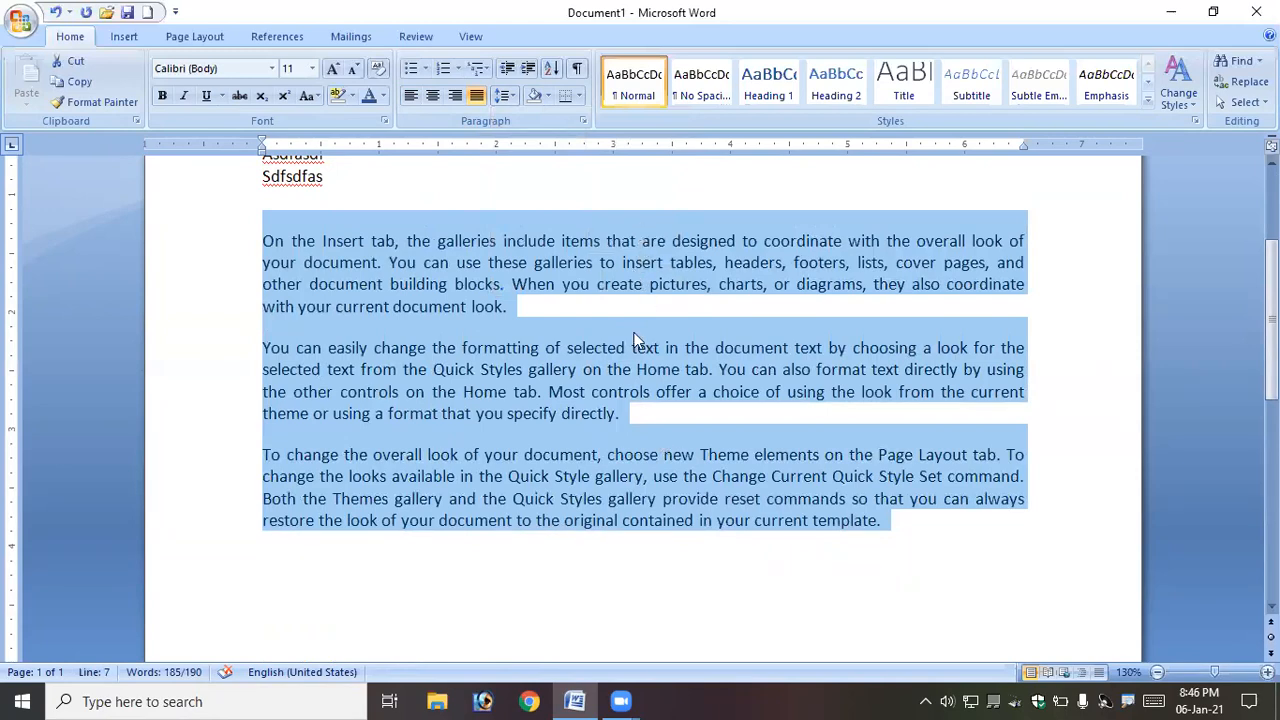
pyautogui.click(505, 95)
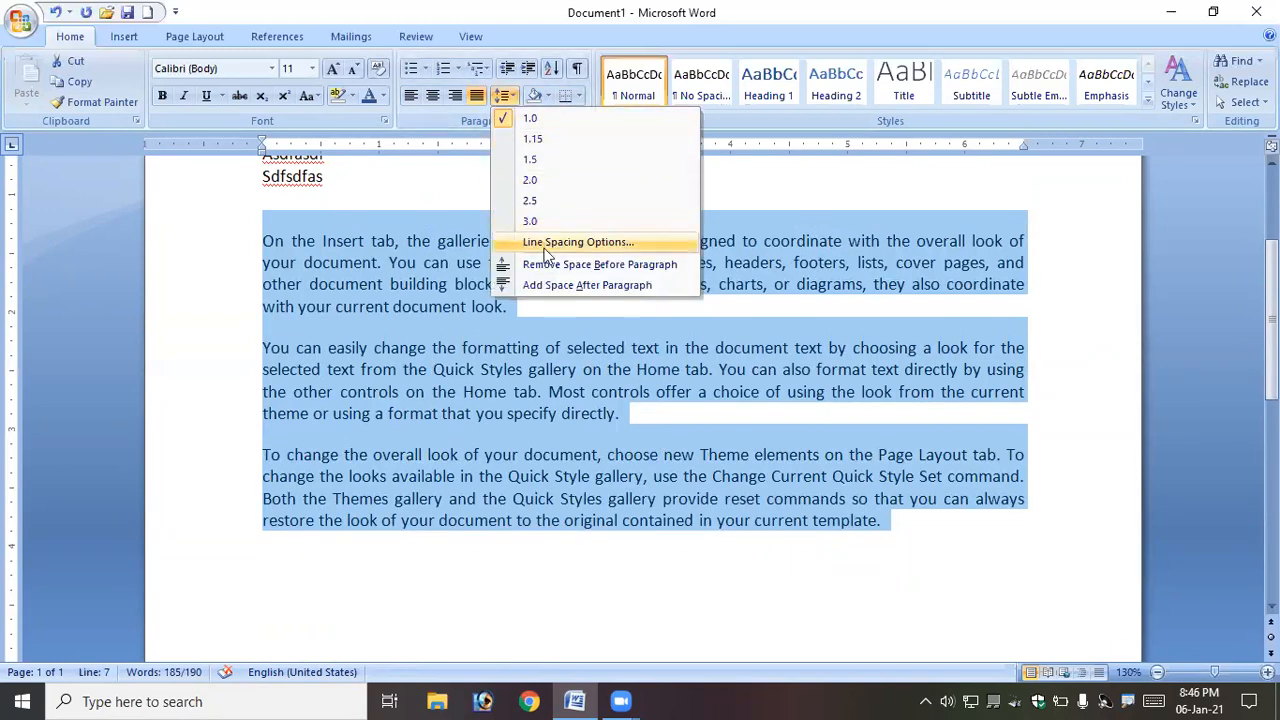
pyautogui.click(562, 287)
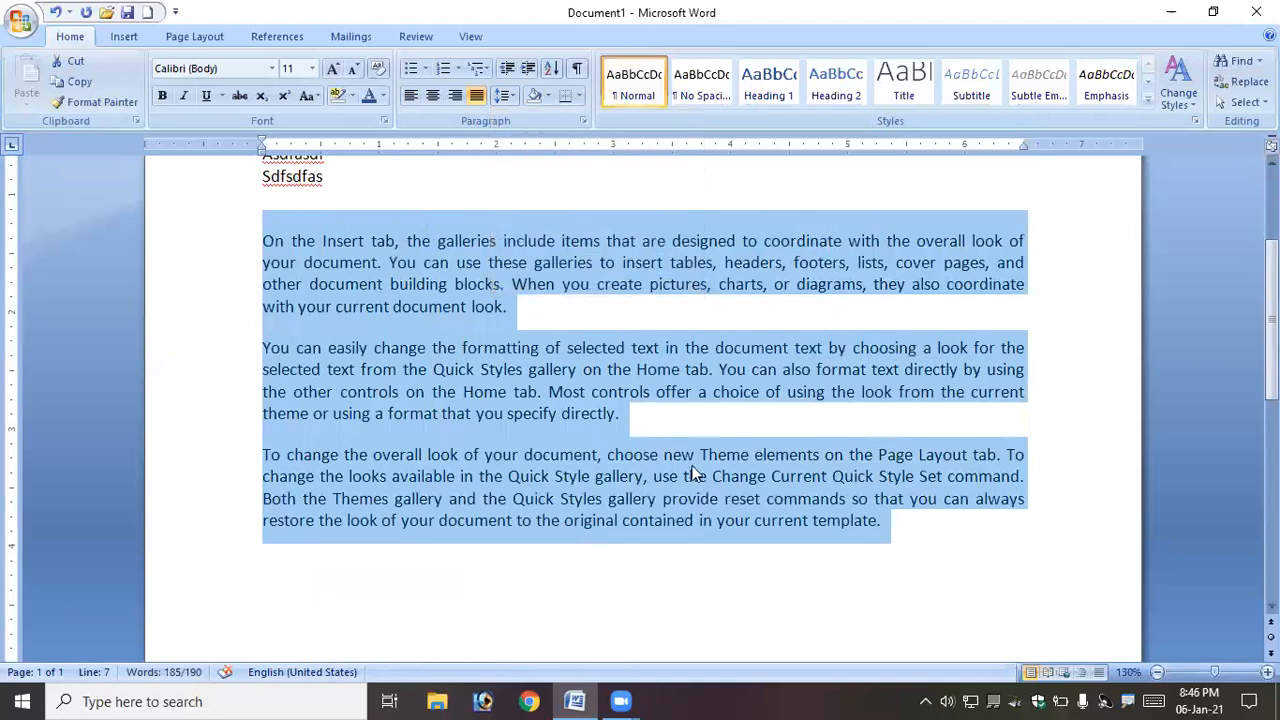
pyautogui.click(702, 522)
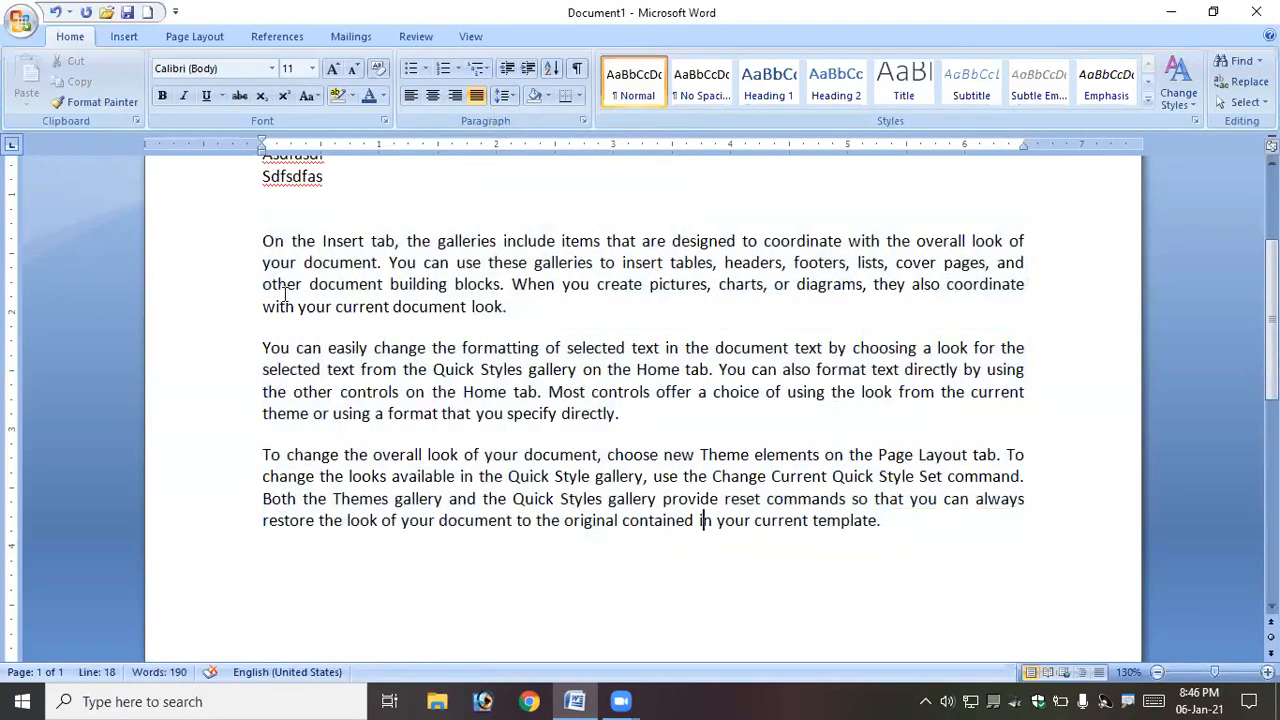
# - Reselect the three body paragraphs and remove their space before and after paragraph
pyautogui.moveTo(267, 241); pyautogui.dragTo(1042, 529)
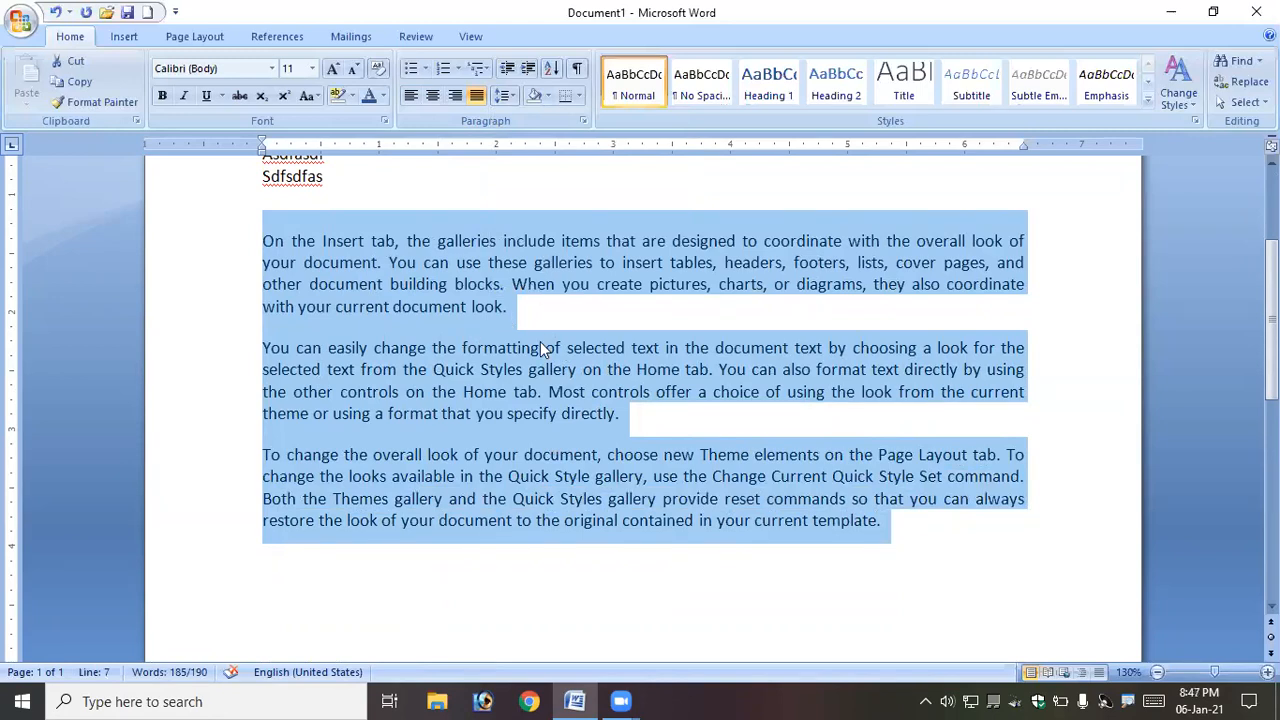
pyautogui.click(505, 97)
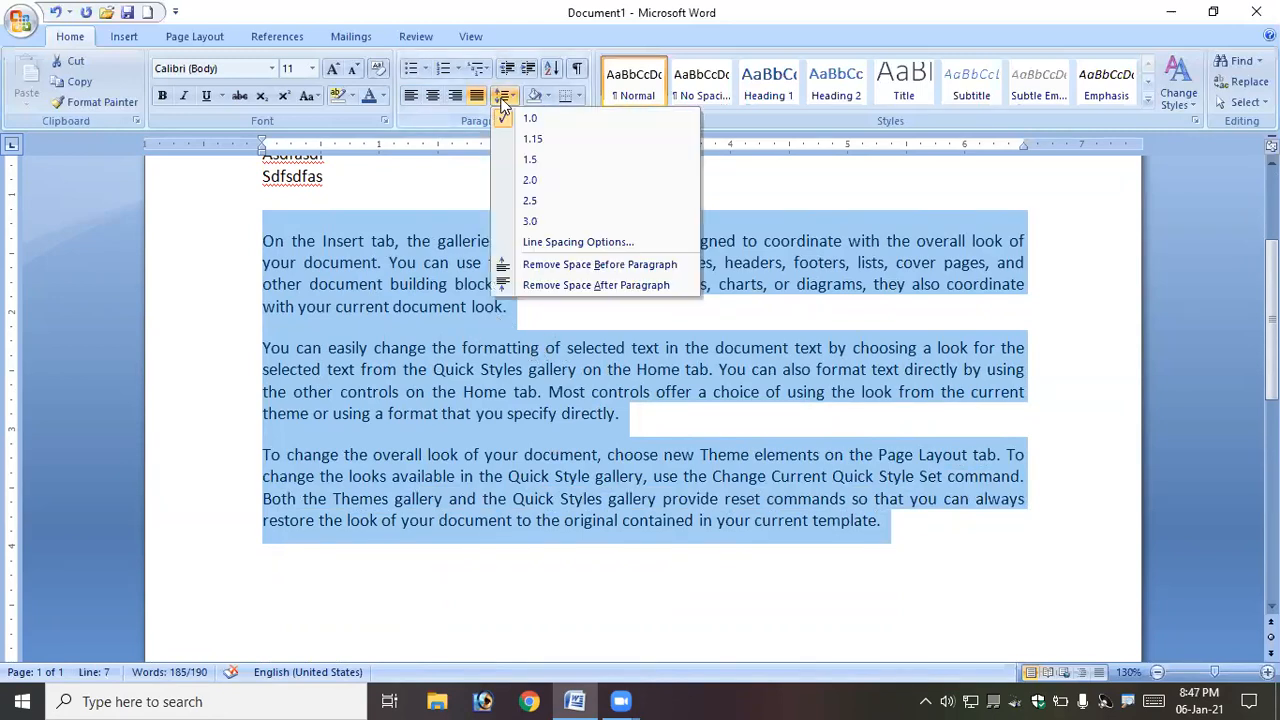
pyautogui.click(577, 266)
pyautogui.click(508, 96)
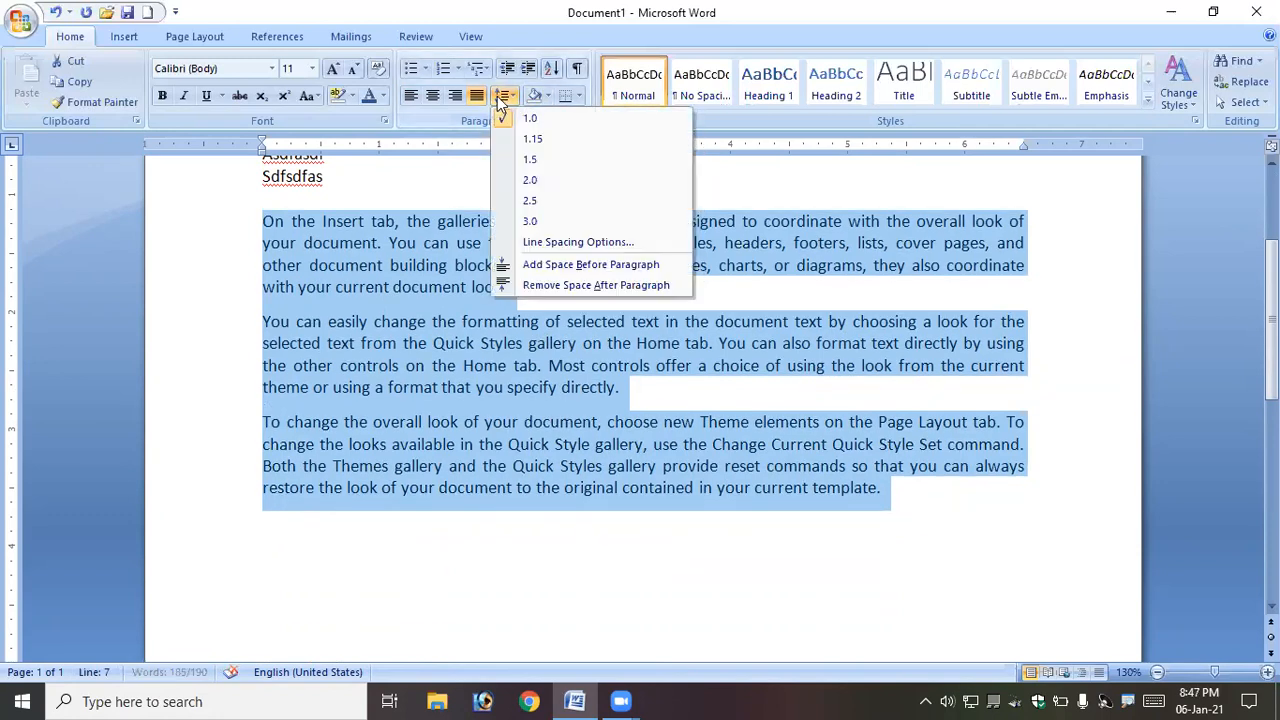
pyautogui.click(586, 285)
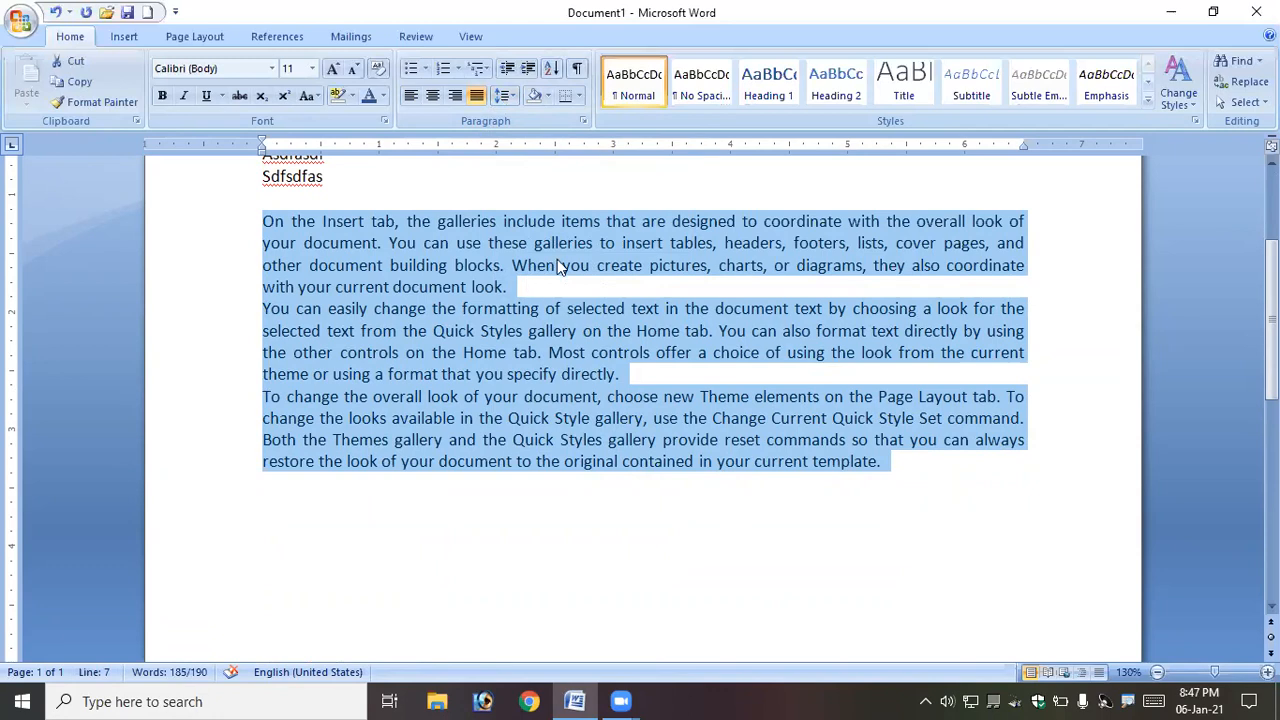
pyautogui.click(505, 96)
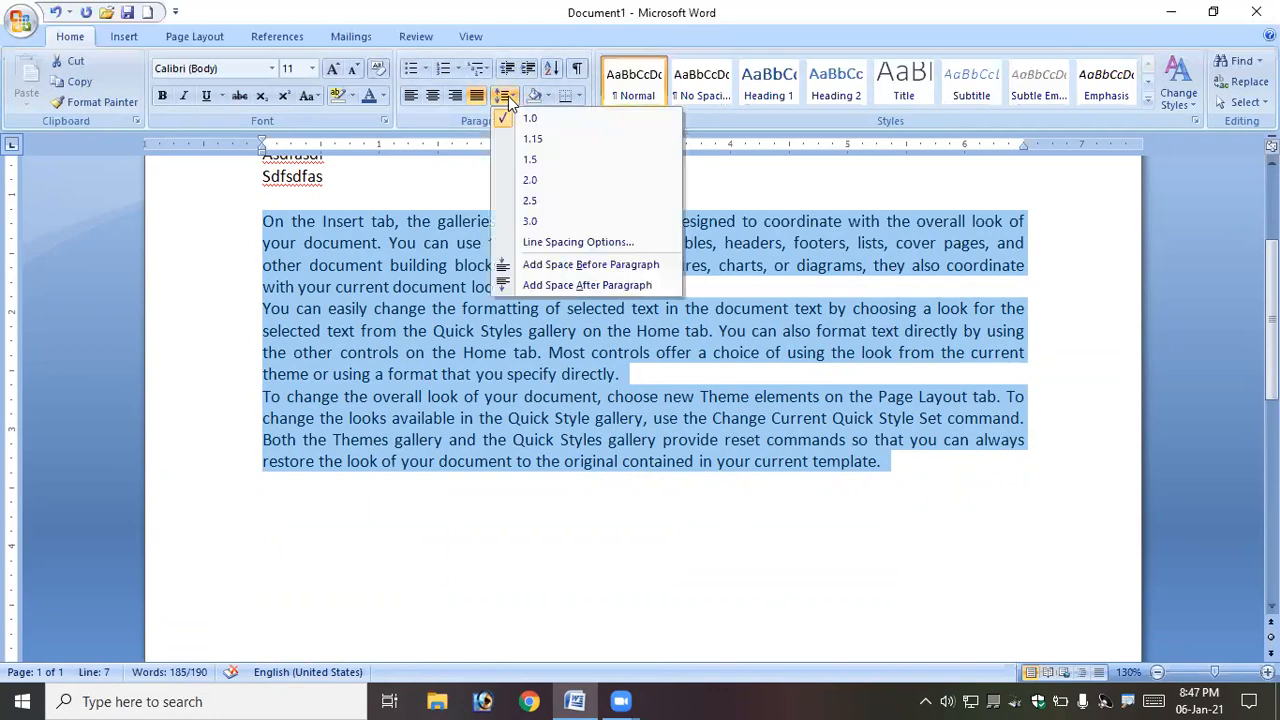
pyautogui.click(507, 96)
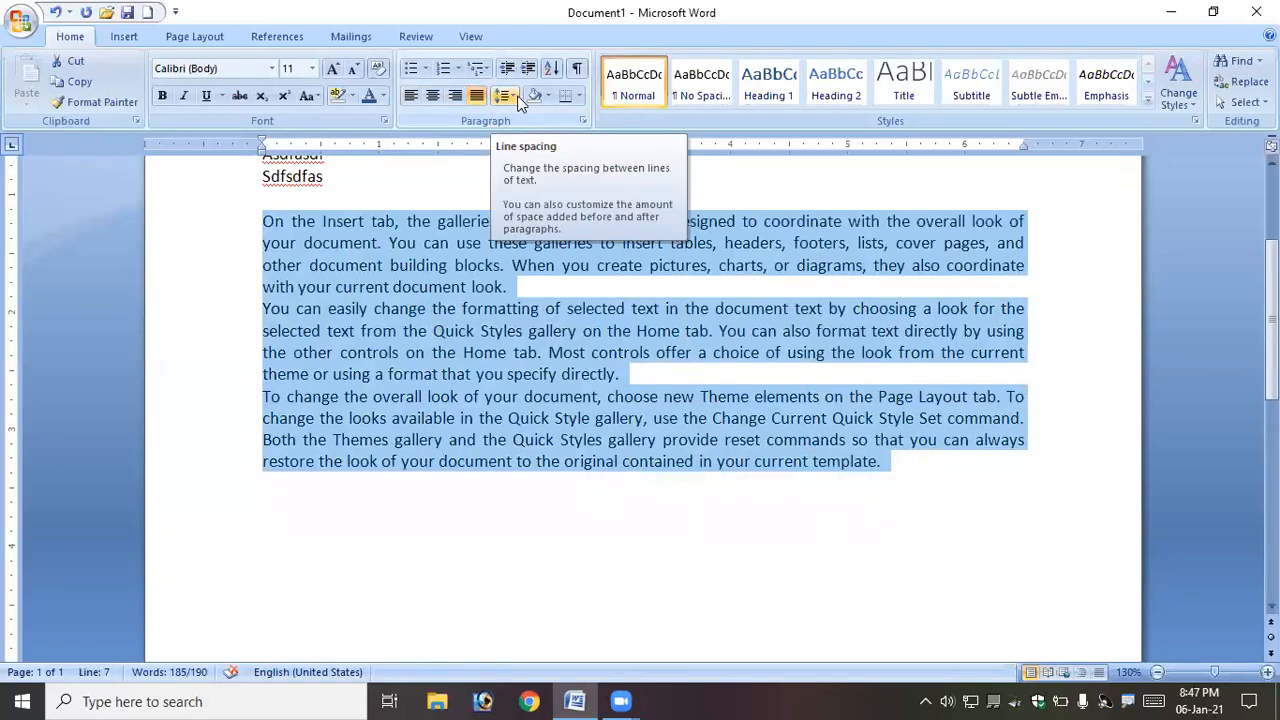
pyautogui.click(536, 264)
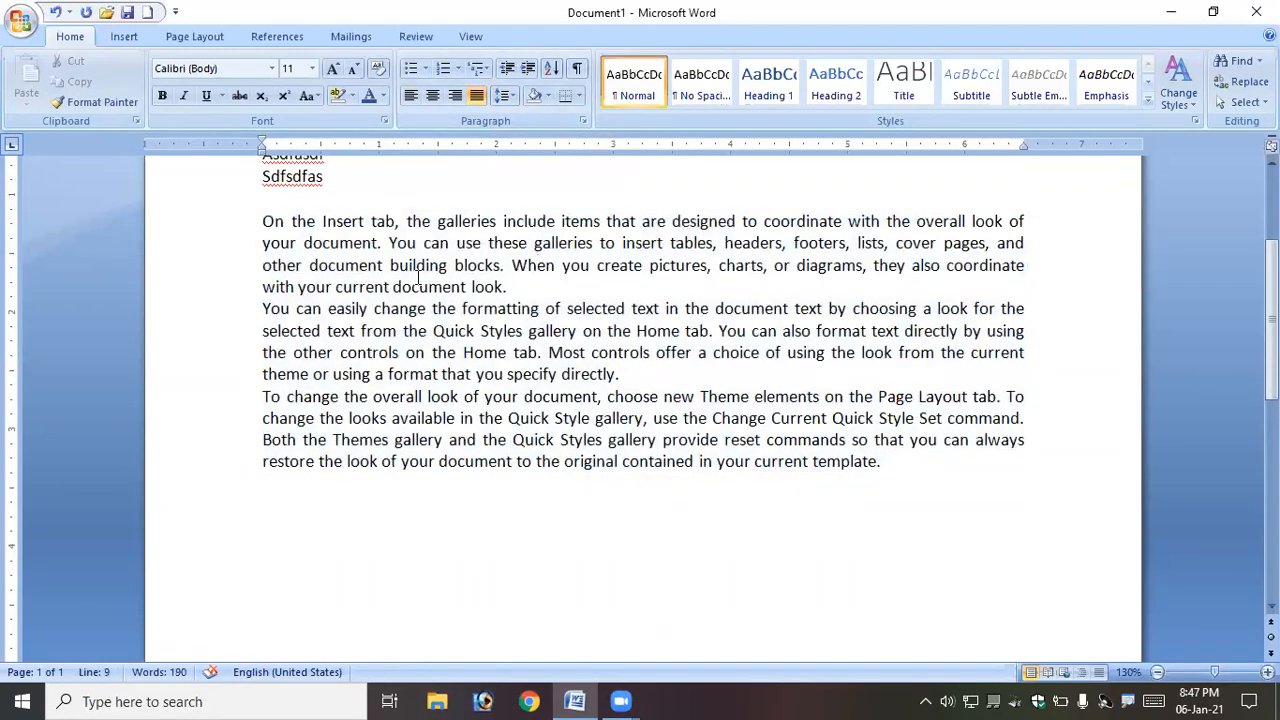
# - Add an outside border around the first body paragraph
pyautogui.moveTo(265, 221); pyautogui.dragTo(517, 286)
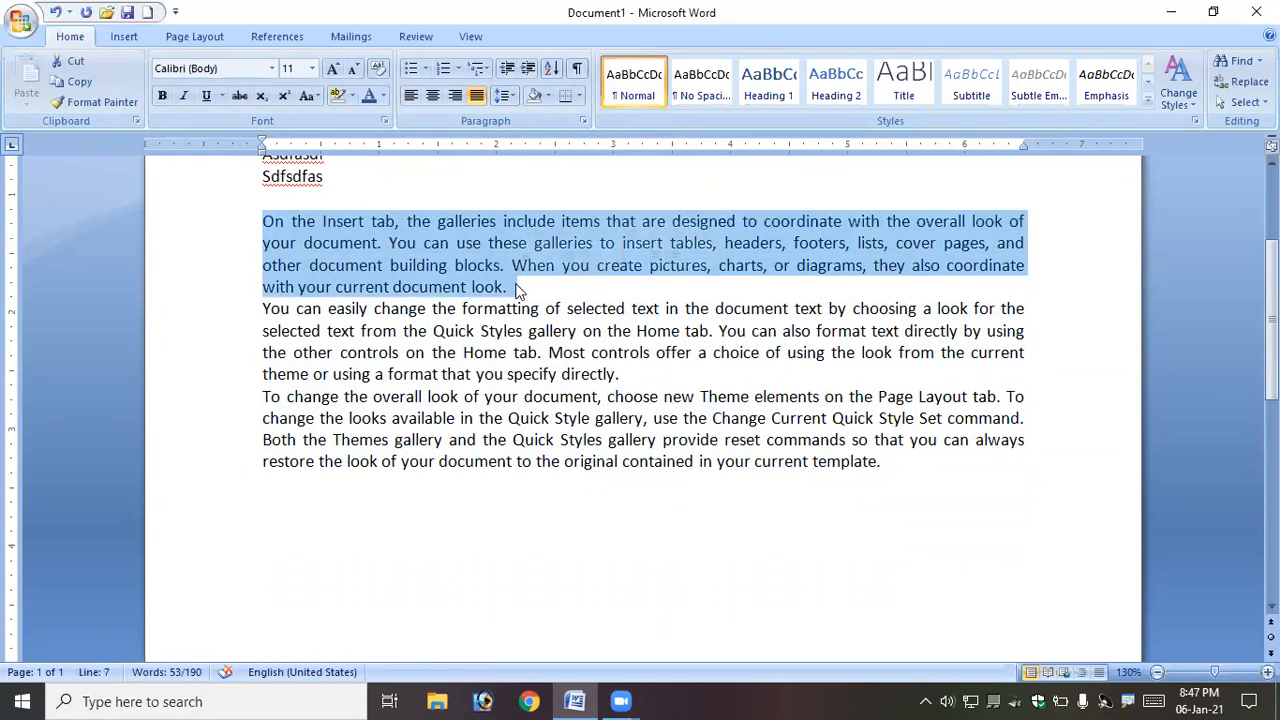
pyautogui.click(581, 96)
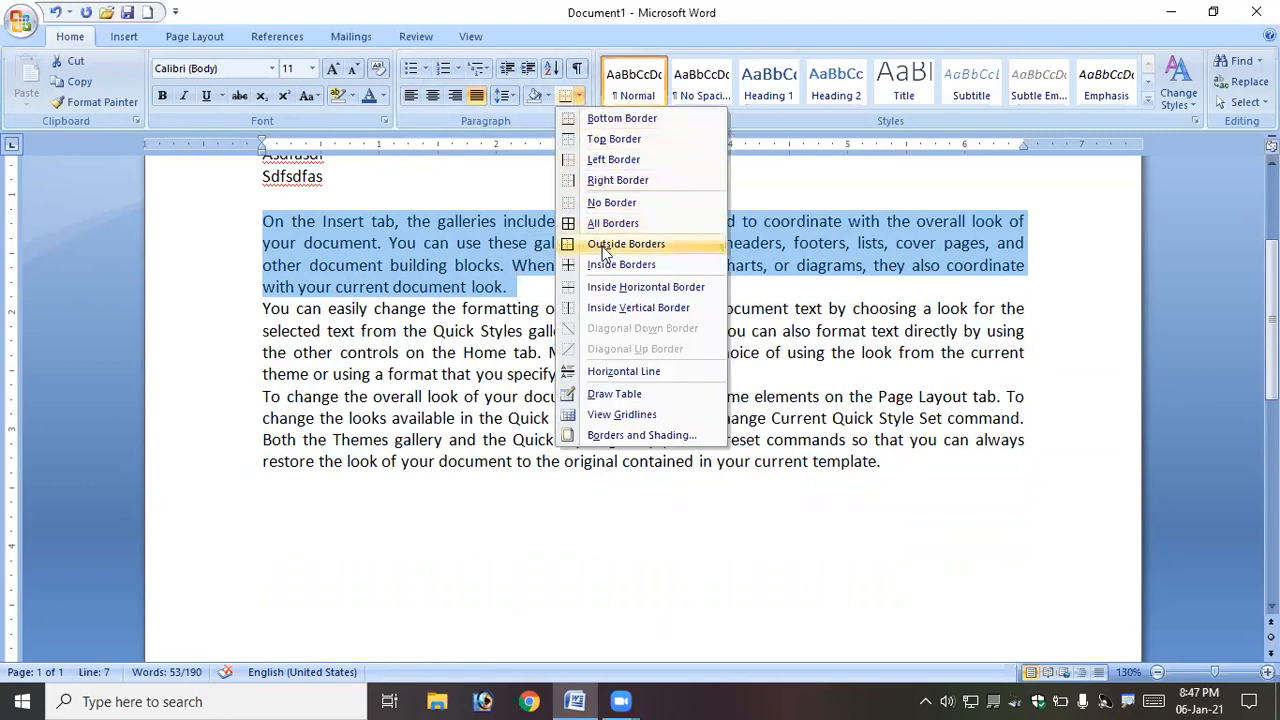
pyautogui.click(604, 250)
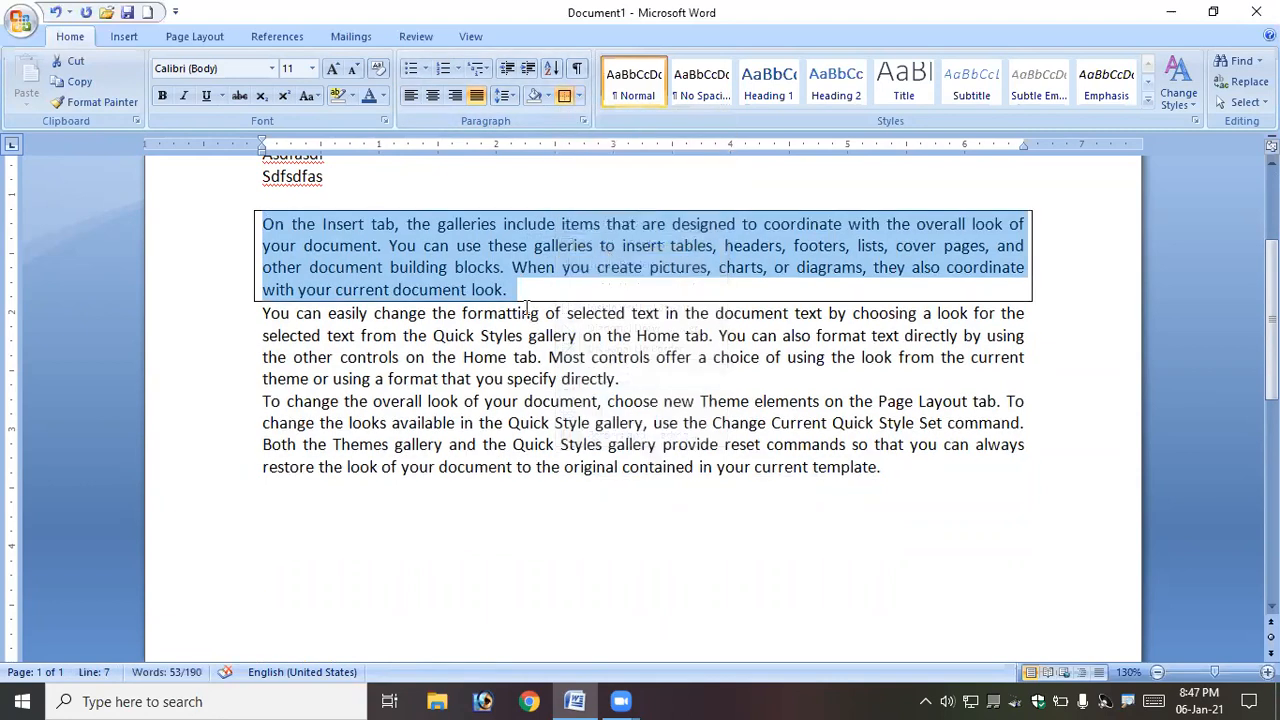
# - Give the first body paragraph a purple 3 pt thick-line box border through Borders and Shading
pyautogui.moveTo(523, 290); pyautogui.dragTo(251, 220)
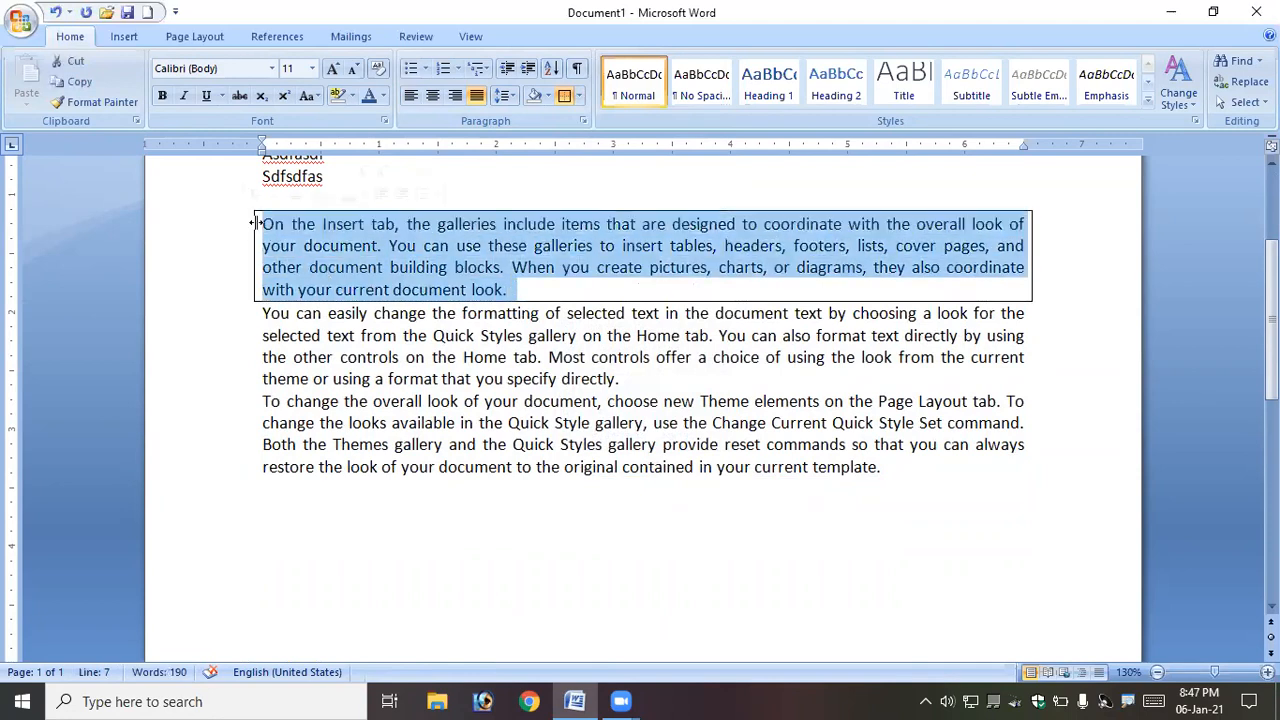
pyautogui.click(533, 291)
pyautogui.moveTo(533, 291); pyautogui.dragTo(252, 220)
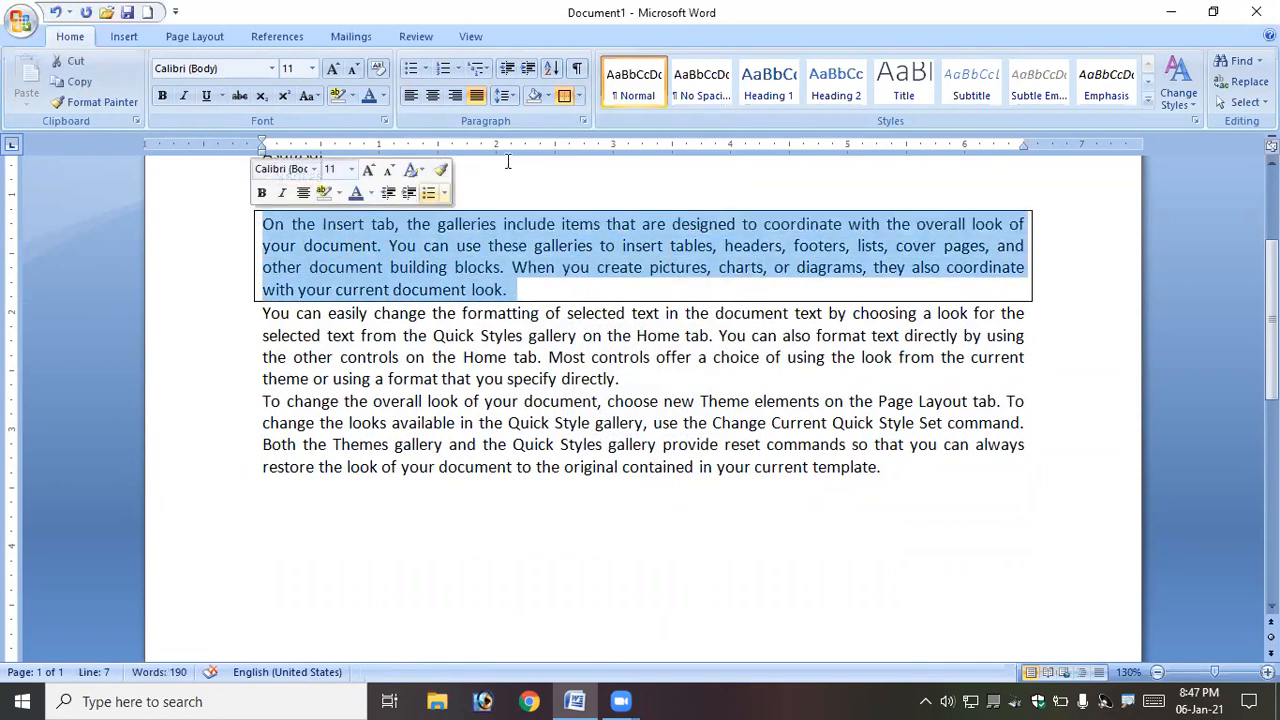
pyautogui.click(580, 95)
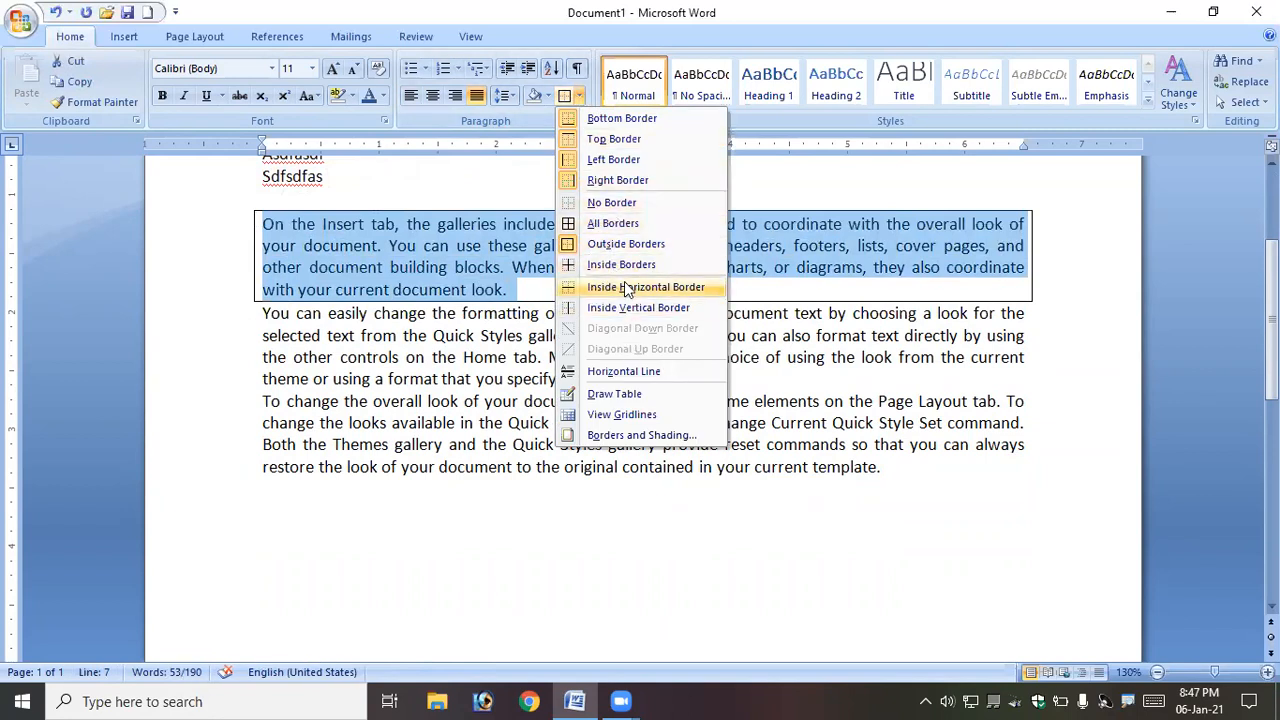
pyautogui.click(660, 437)
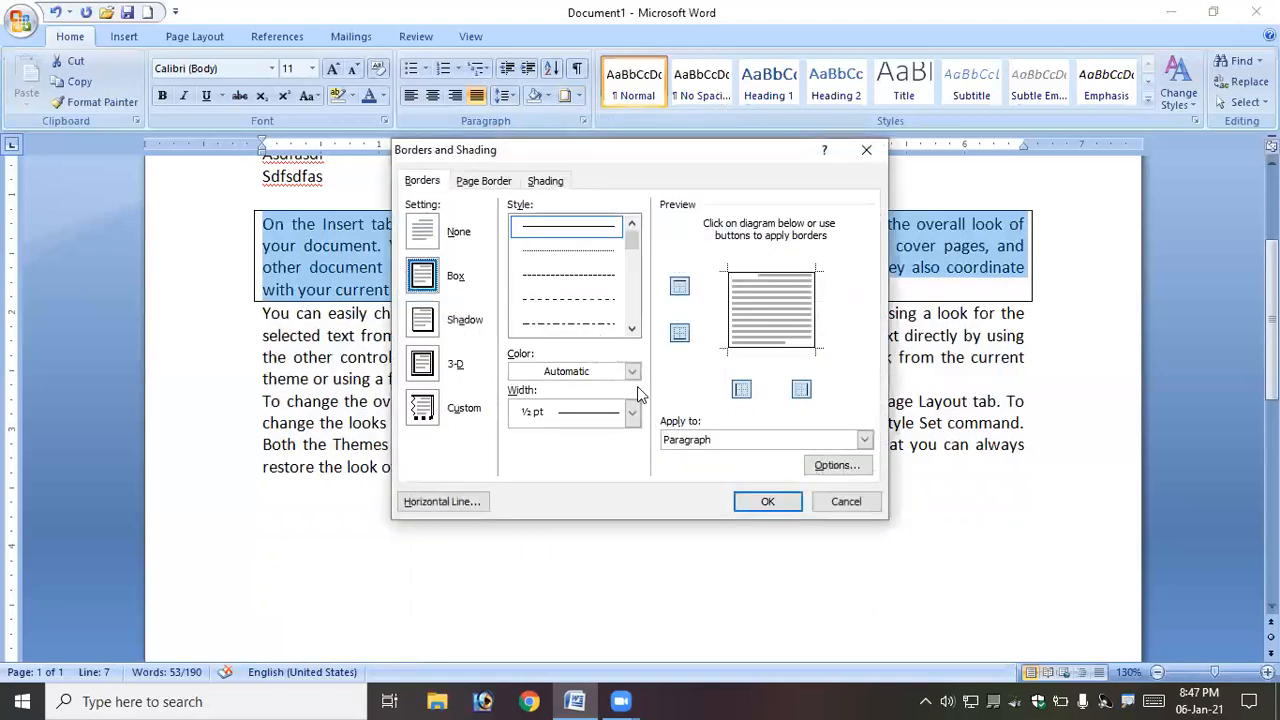
pyautogui.click(433, 330)
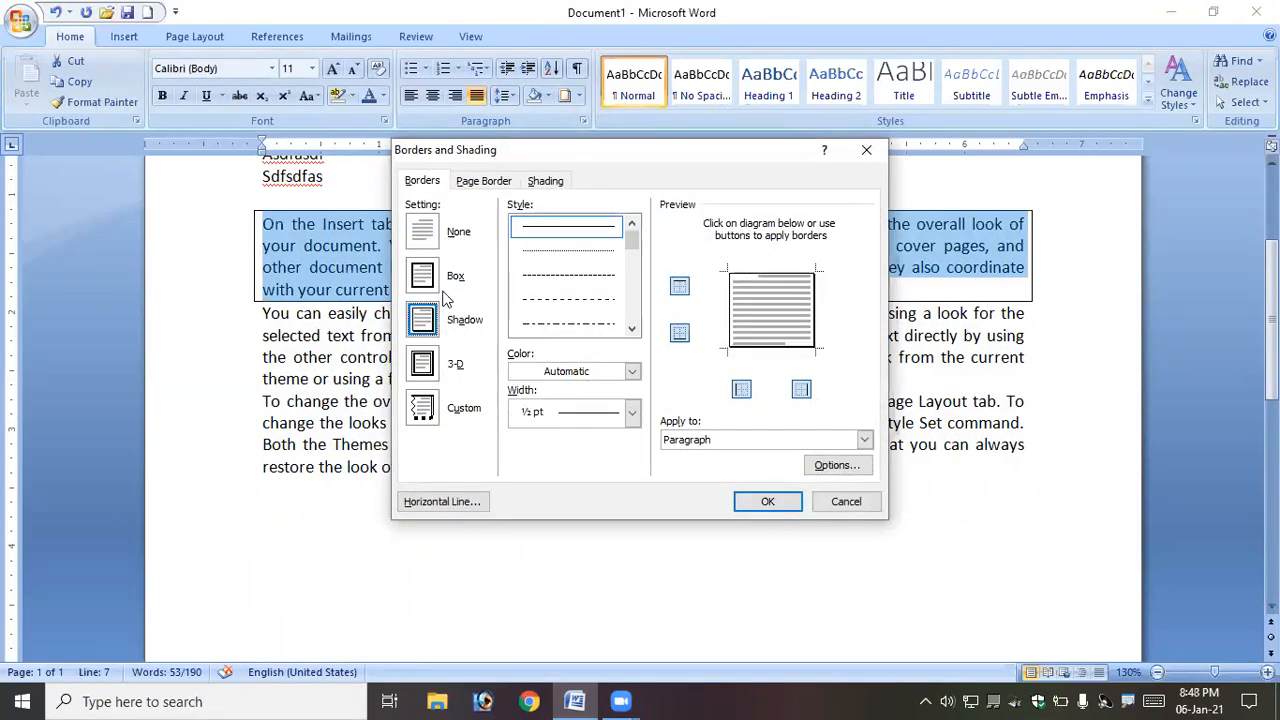
pyautogui.click(432, 284)
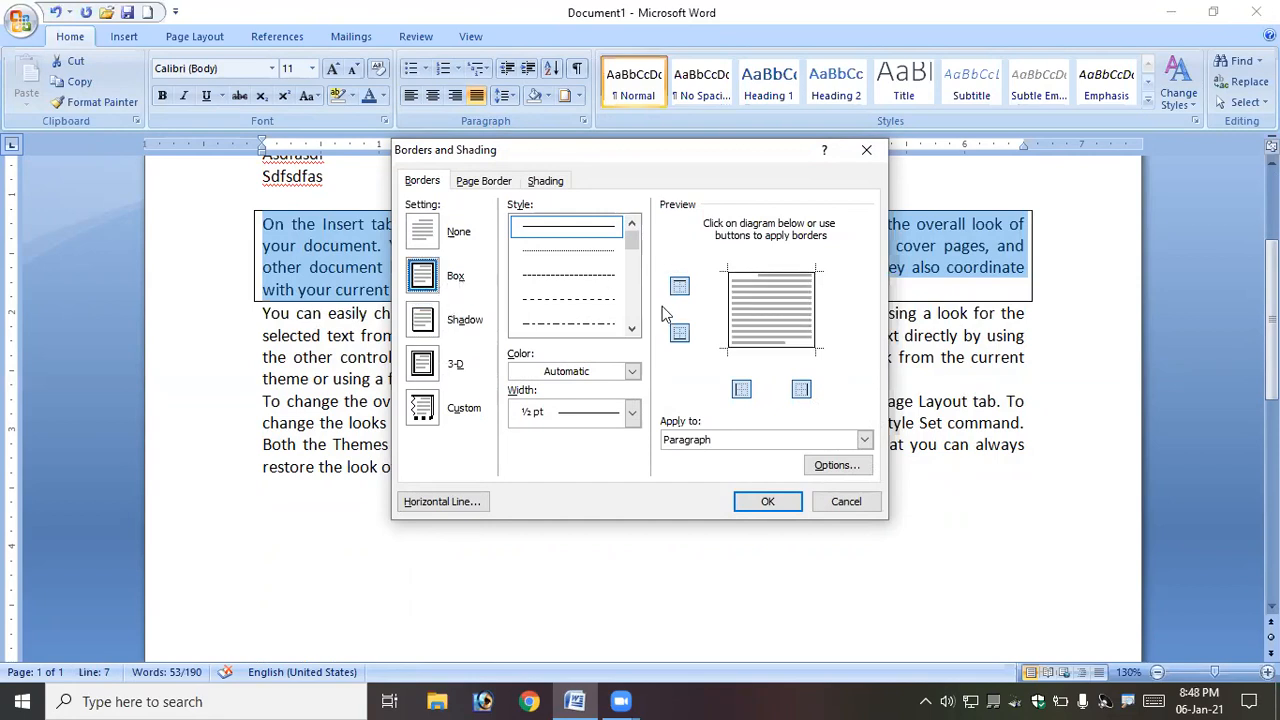
pyautogui.click(632, 329)
pyautogui.click(632, 329)
pyautogui.click(632, 329)
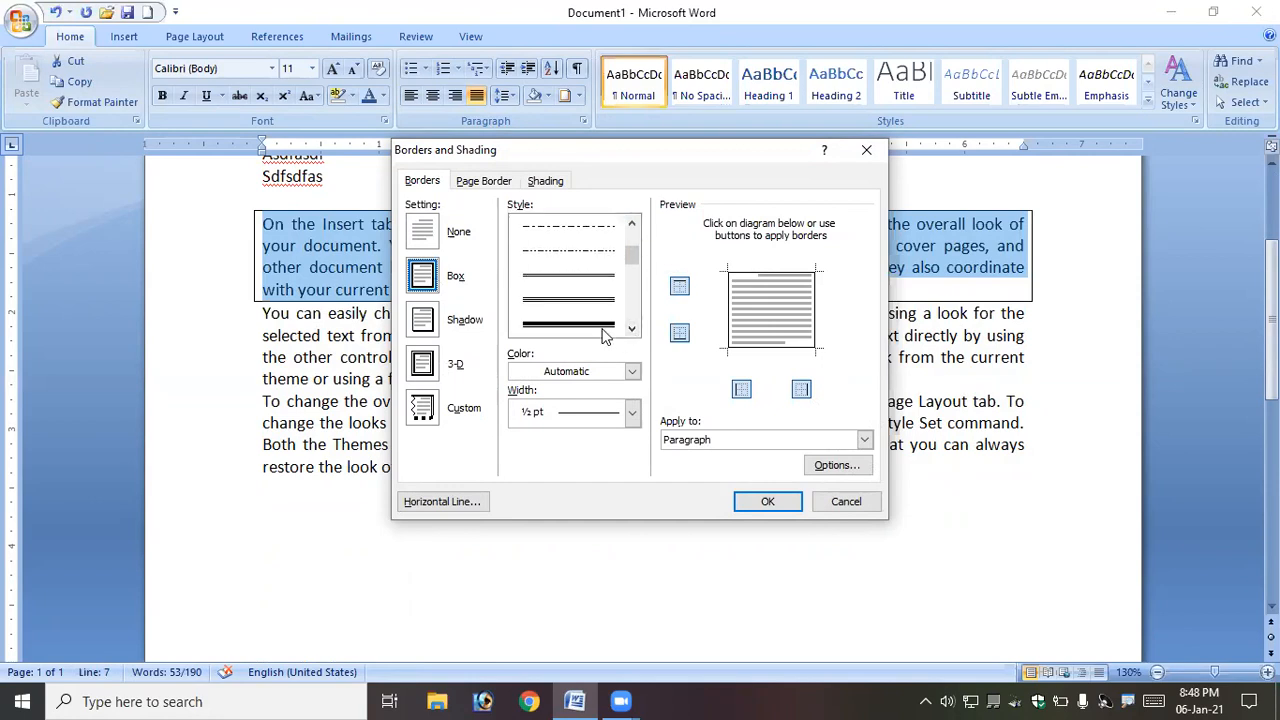
pyautogui.click(604, 326)
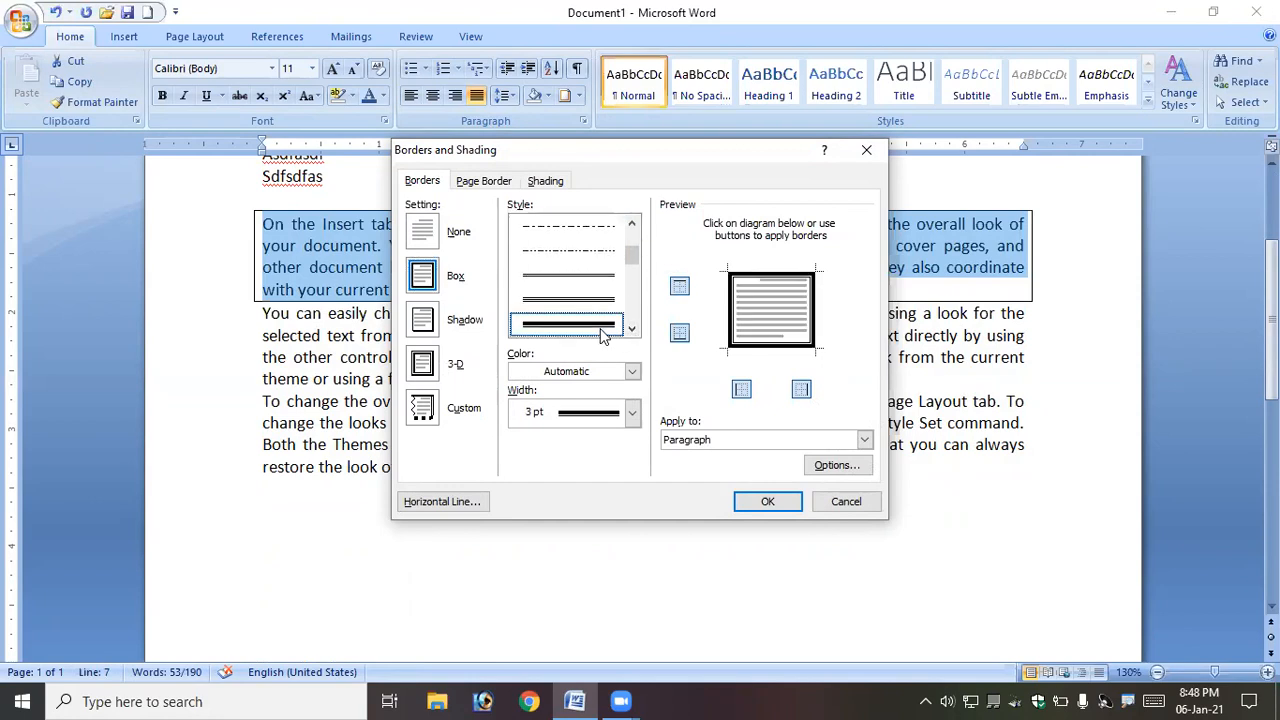
pyautogui.click(632, 372)
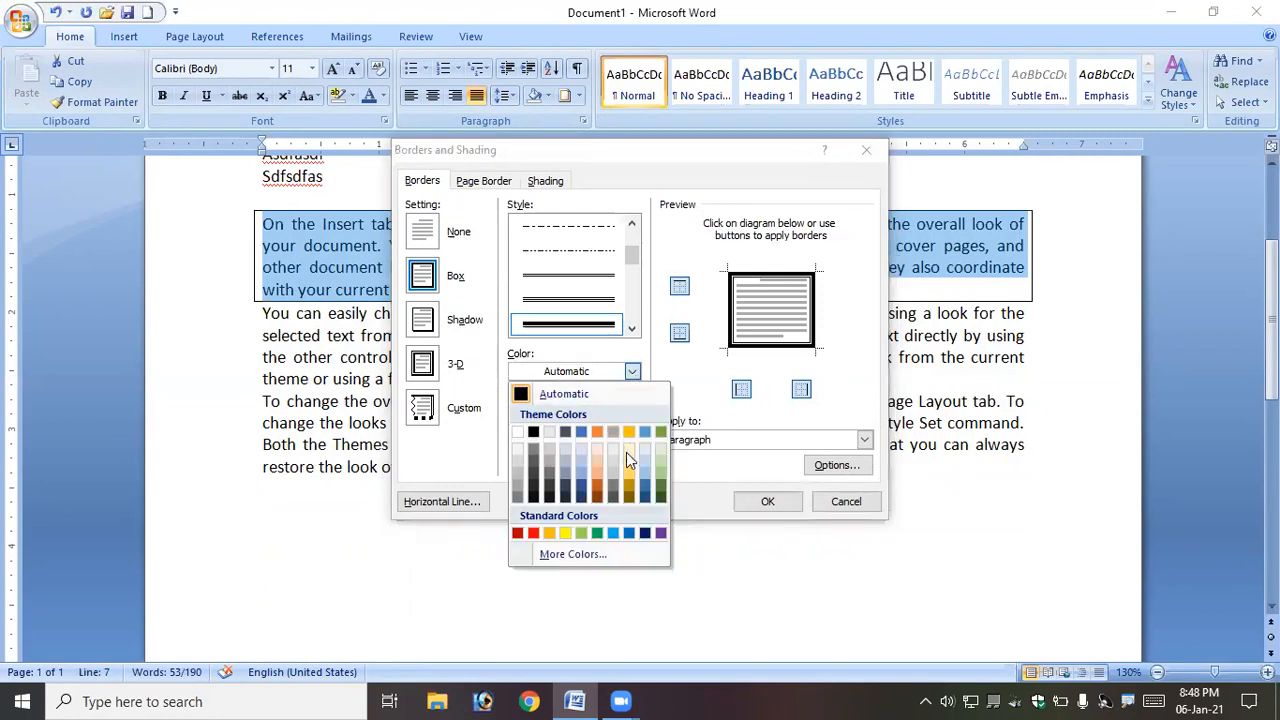
pyautogui.click(660, 533)
pyautogui.click(785, 503)
pyautogui.click(560, 296)
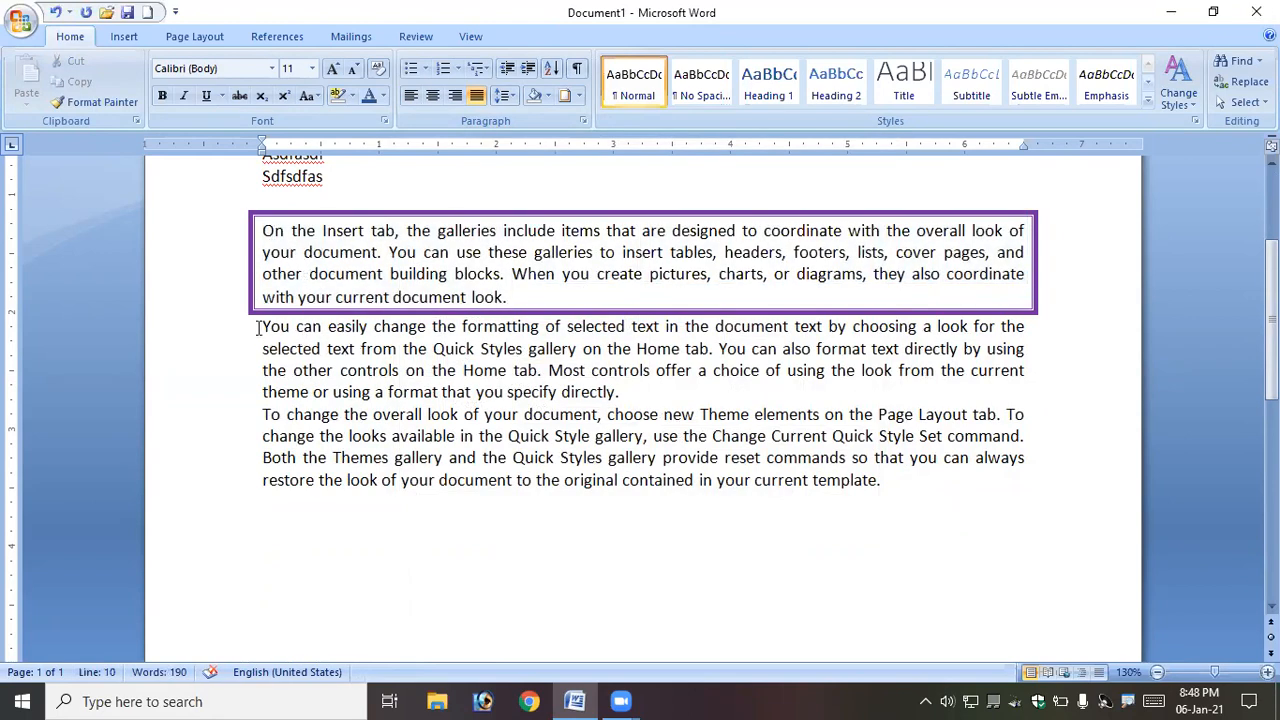
# - Give the second body paragraph a red wavy box border applied to the whole paragraph
pyautogui.moveTo(264, 328); pyautogui.dragTo(623, 394)
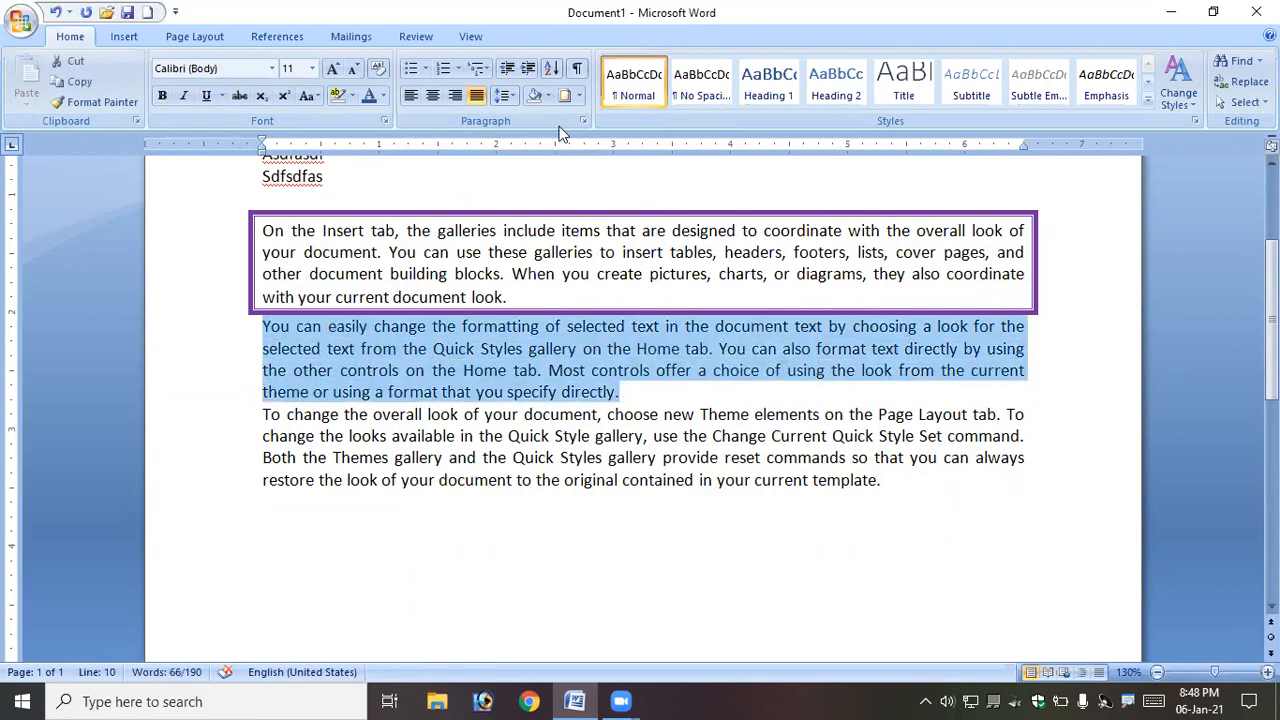
pyautogui.click(577, 96)
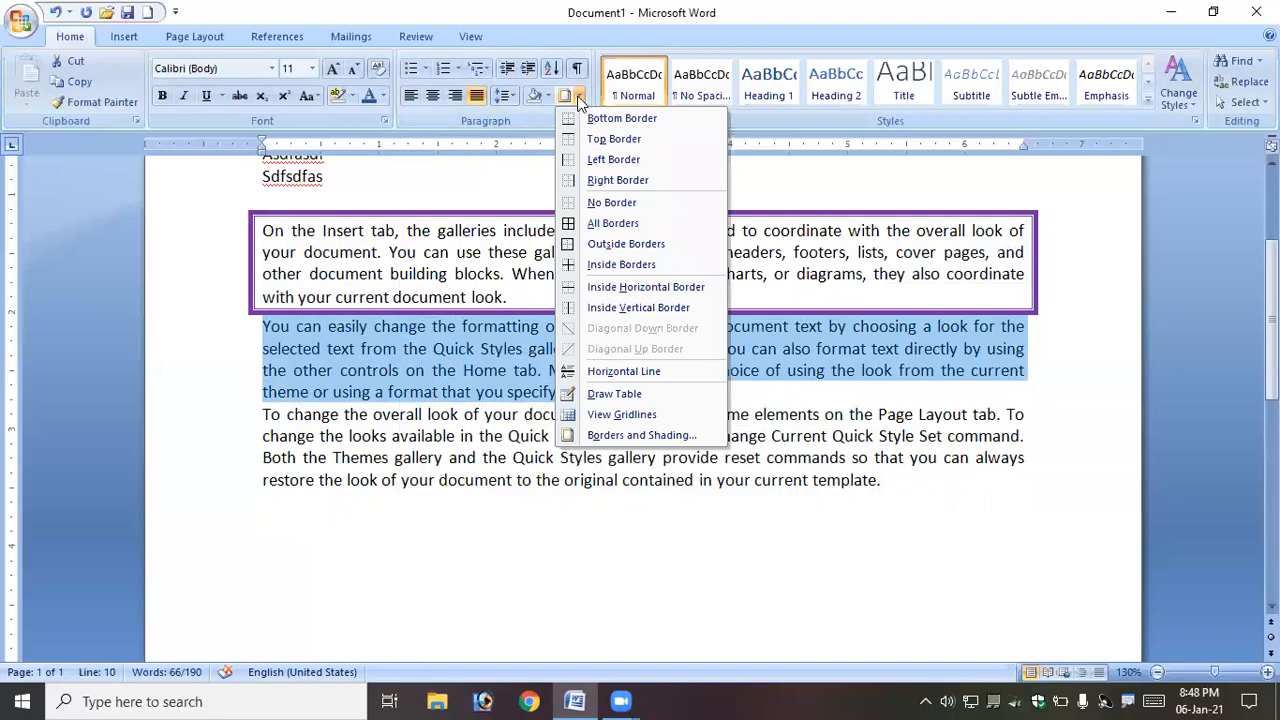
pyautogui.click(628, 437)
pyautogui.click(430, 278)
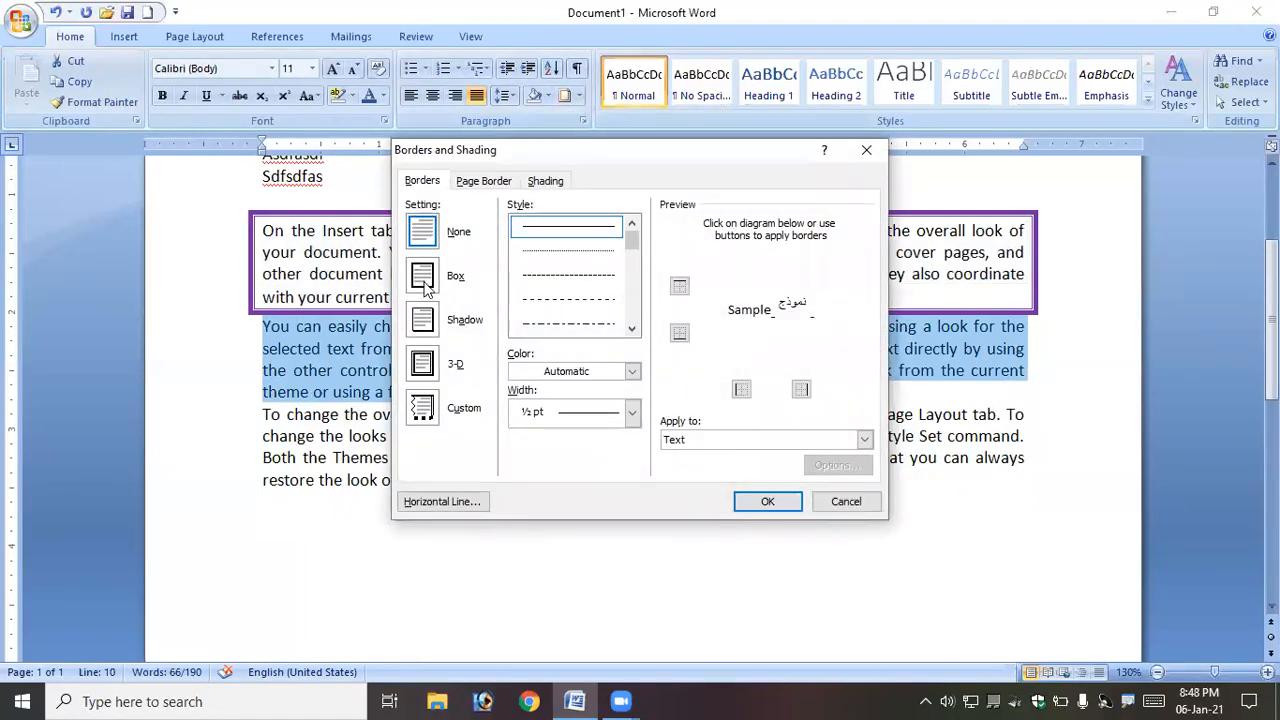
pyautogui.click(632, 328)
pyautogui.click(632, 329)
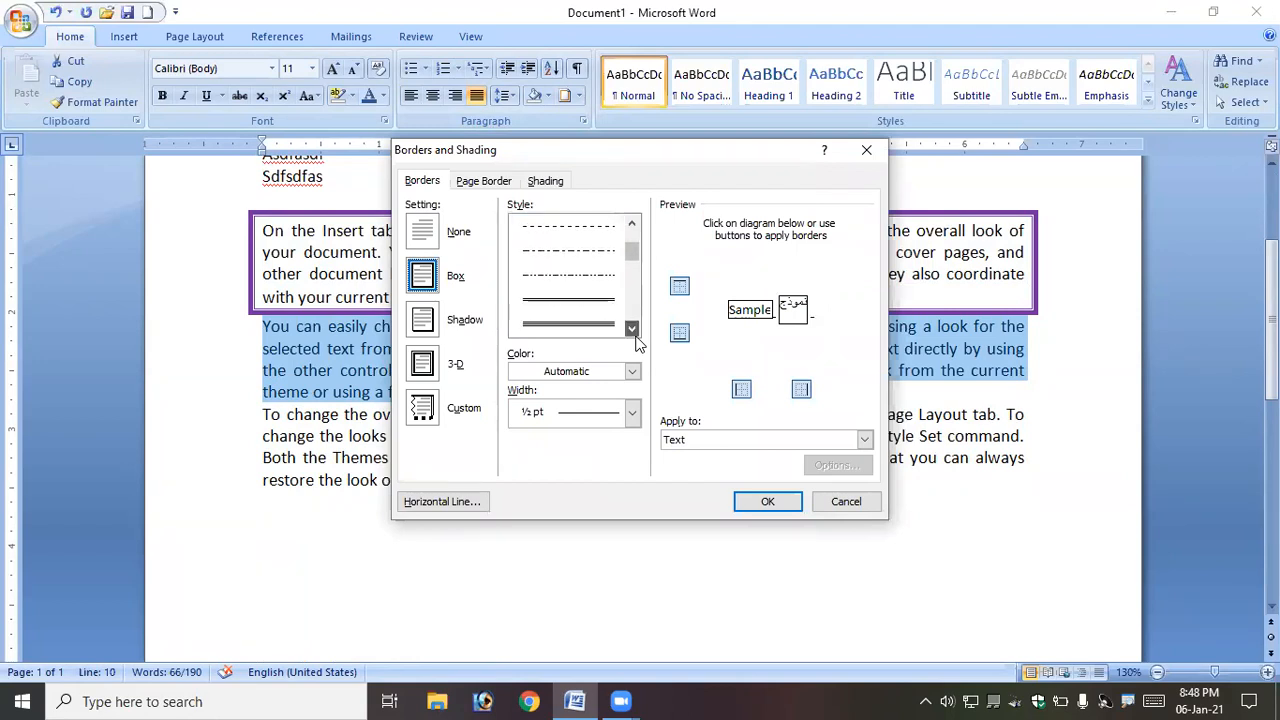
pyautogui.click(632, 328)
pyautogui.click(568, 323)
pyautogui.click(632, 371)
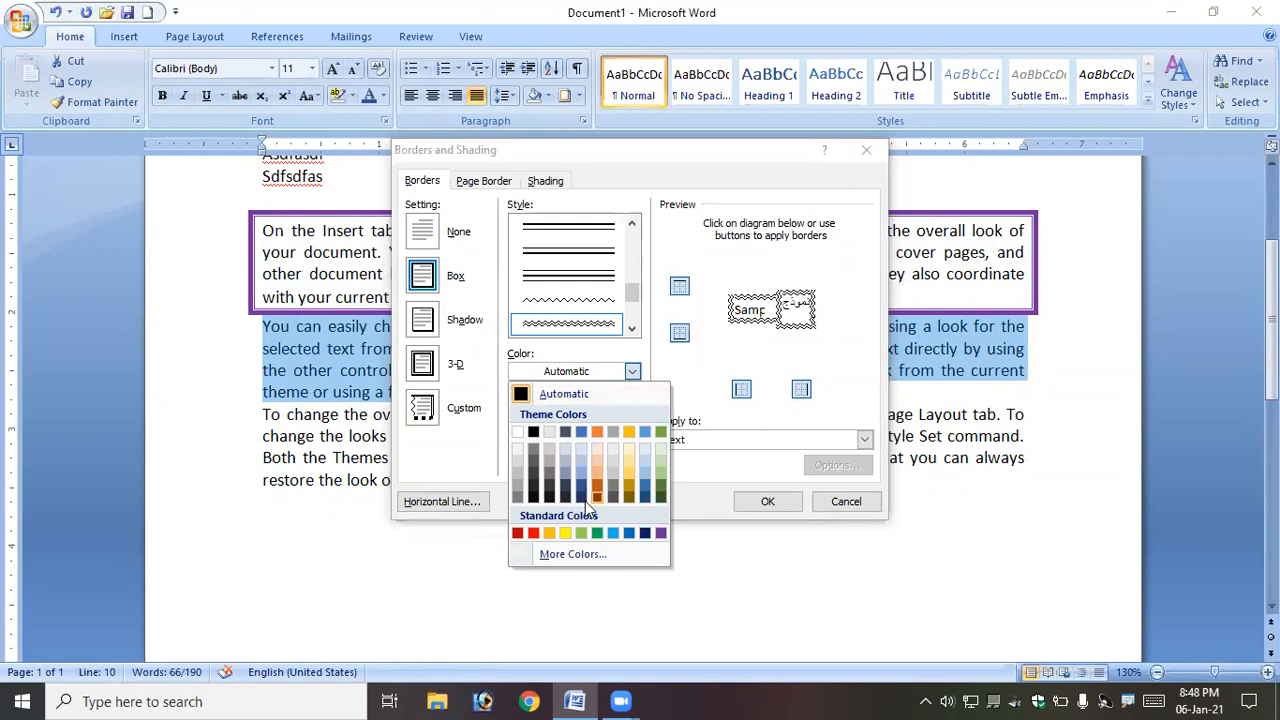
pyautogui.click(533, 532)
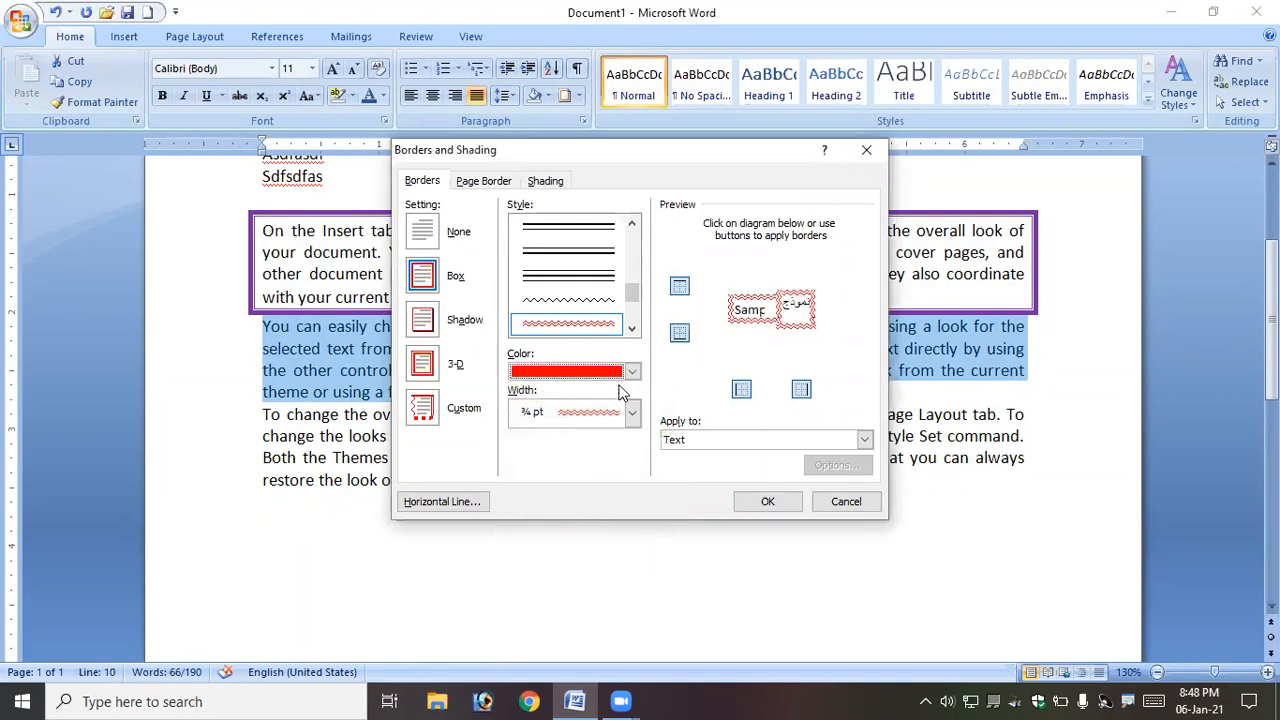
pyautogui.click(700, 440)
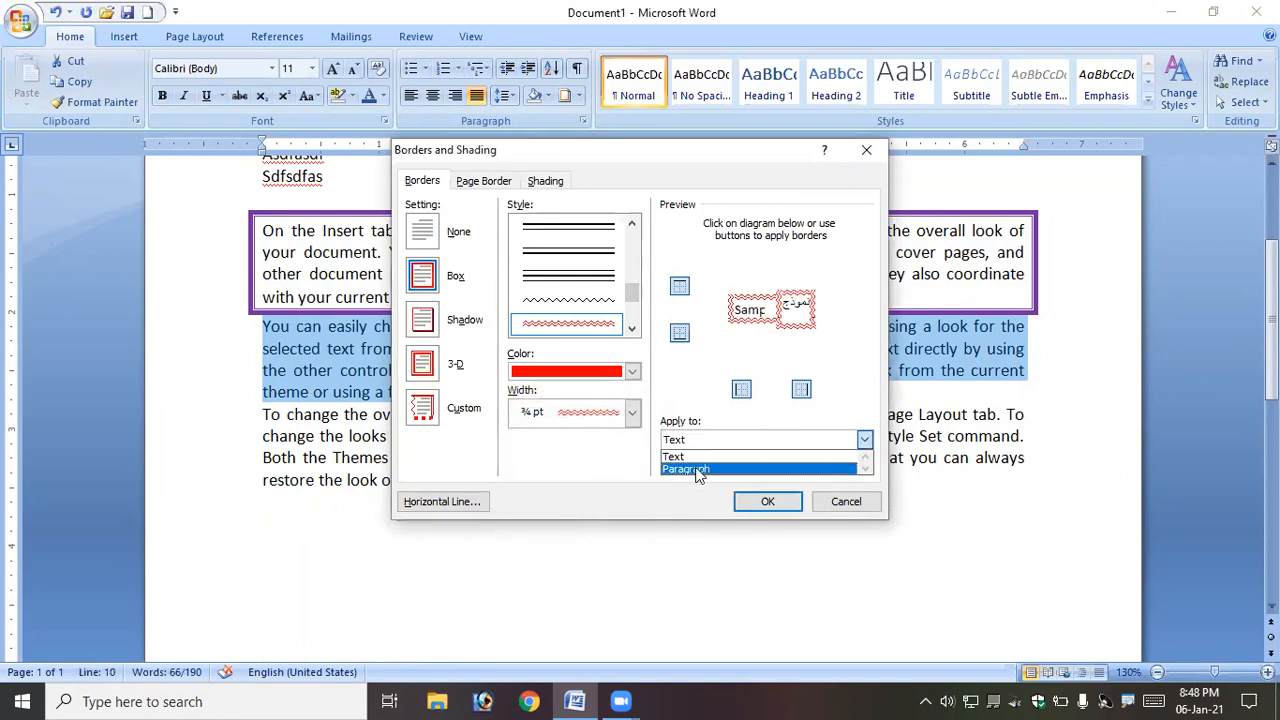
pyautogui.click(700, 466)
pyautogui.click(781, 503)
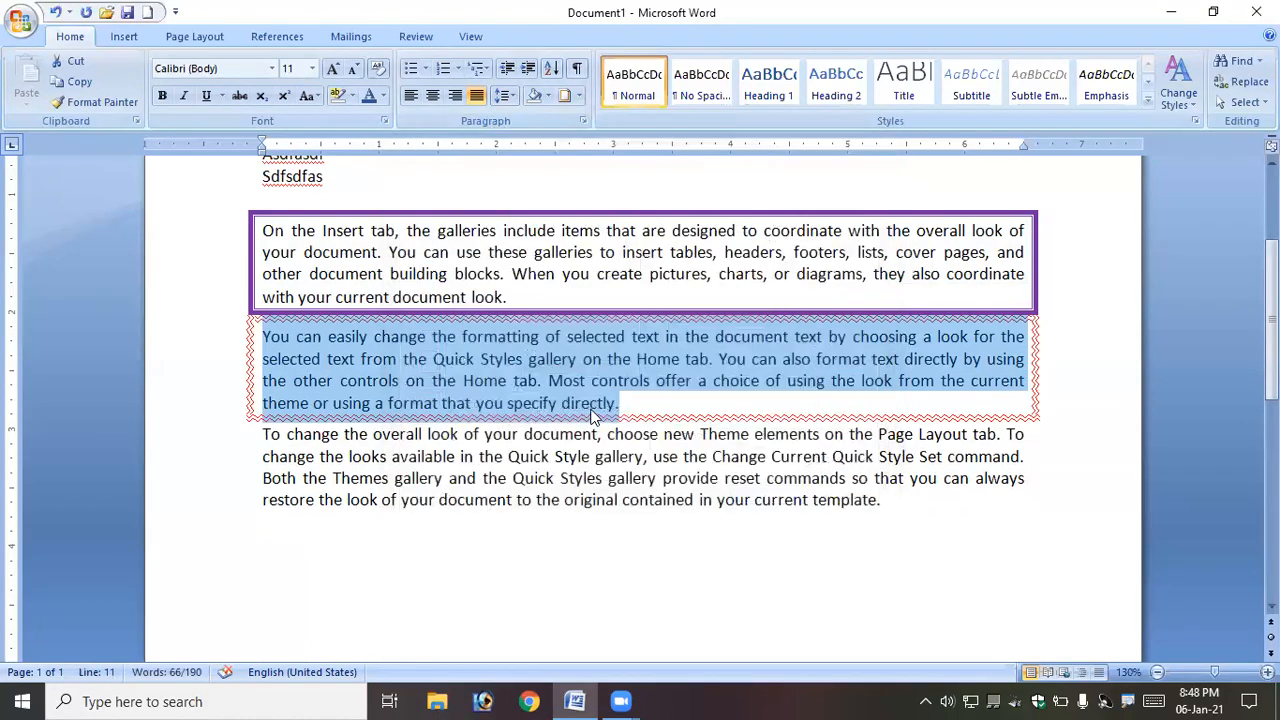
pyautogui.click(590, 403)
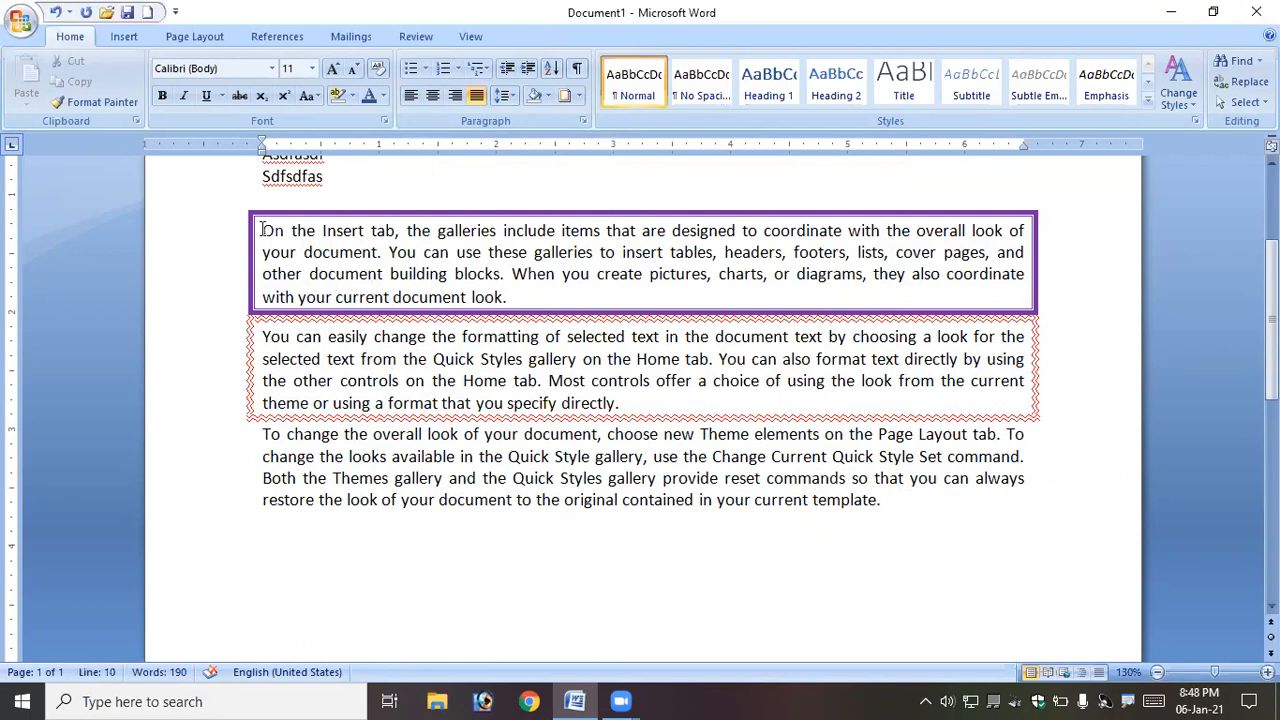
# - Fill the first body paragraph with a light orange shading through Borders and Shading
pyautogui.moveTo(262, 230); pyautogui.dragTo(523, 291)
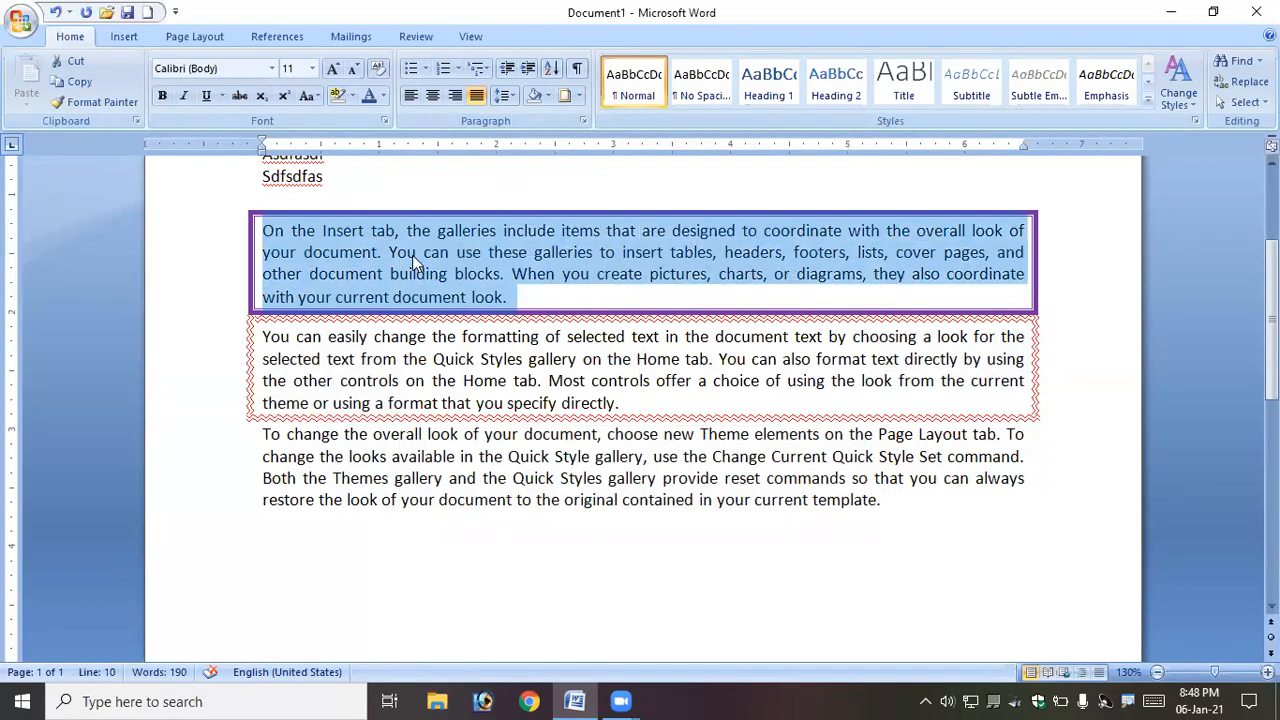
pyautogui.scroll(2, 418, 255)
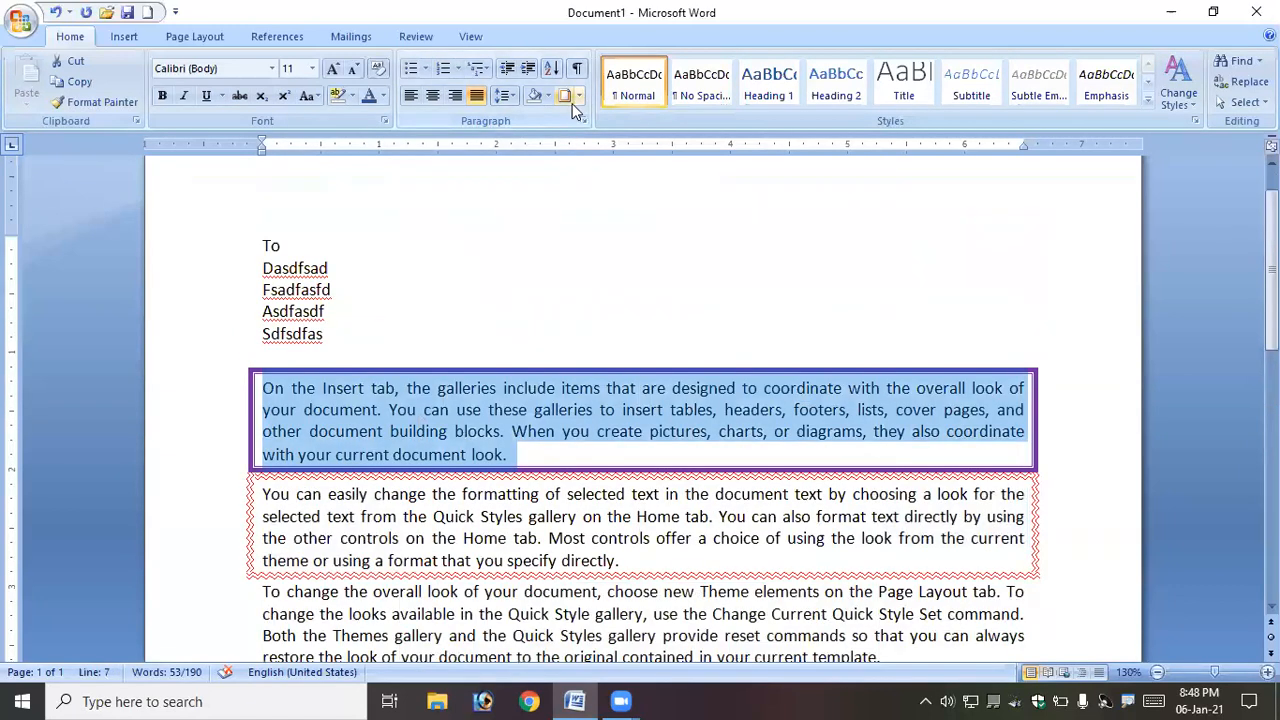
pyautogui.click(578, 96)
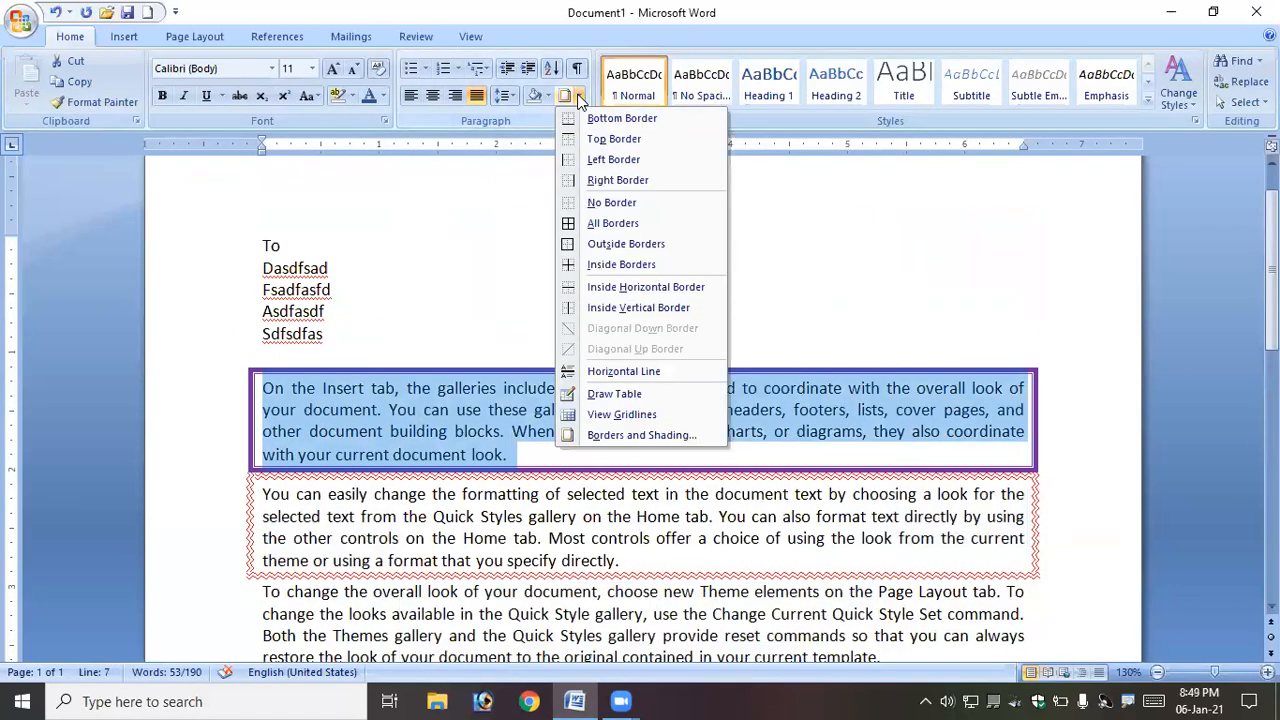
pyautogui.click(650, 436)
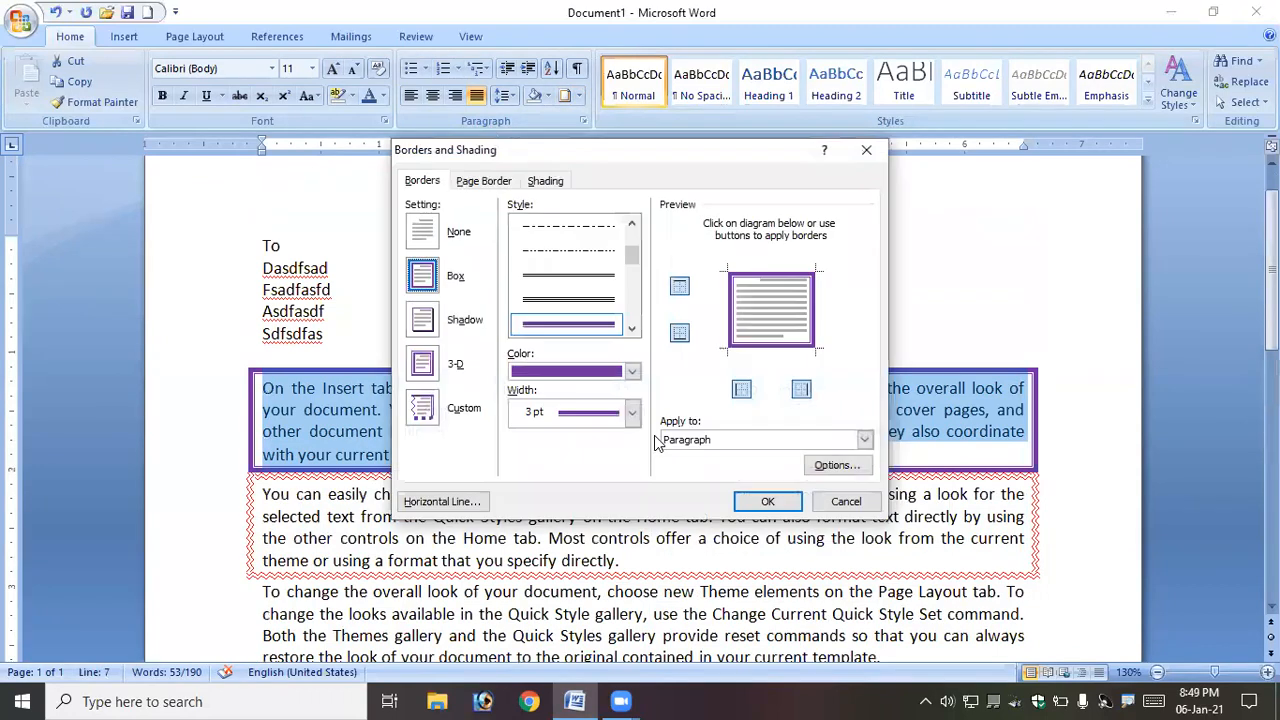
pyautogui.click(556, 189)
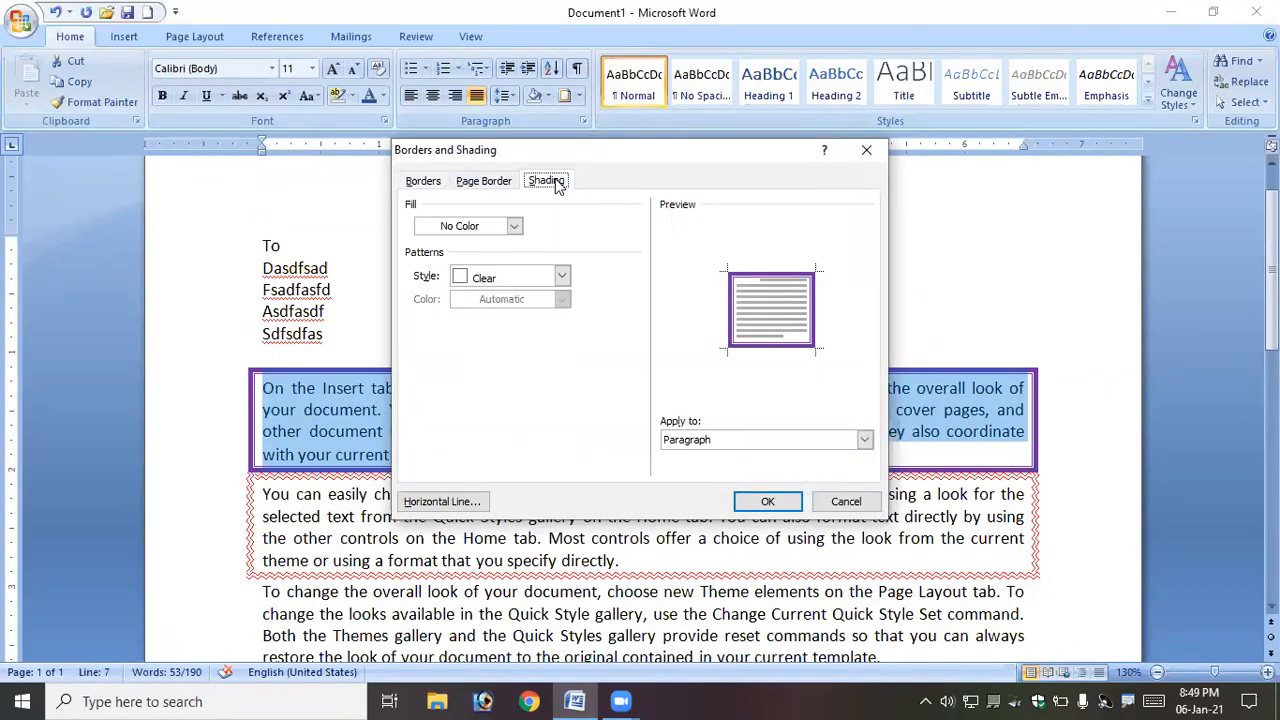
pyautogui.click(514, 228)
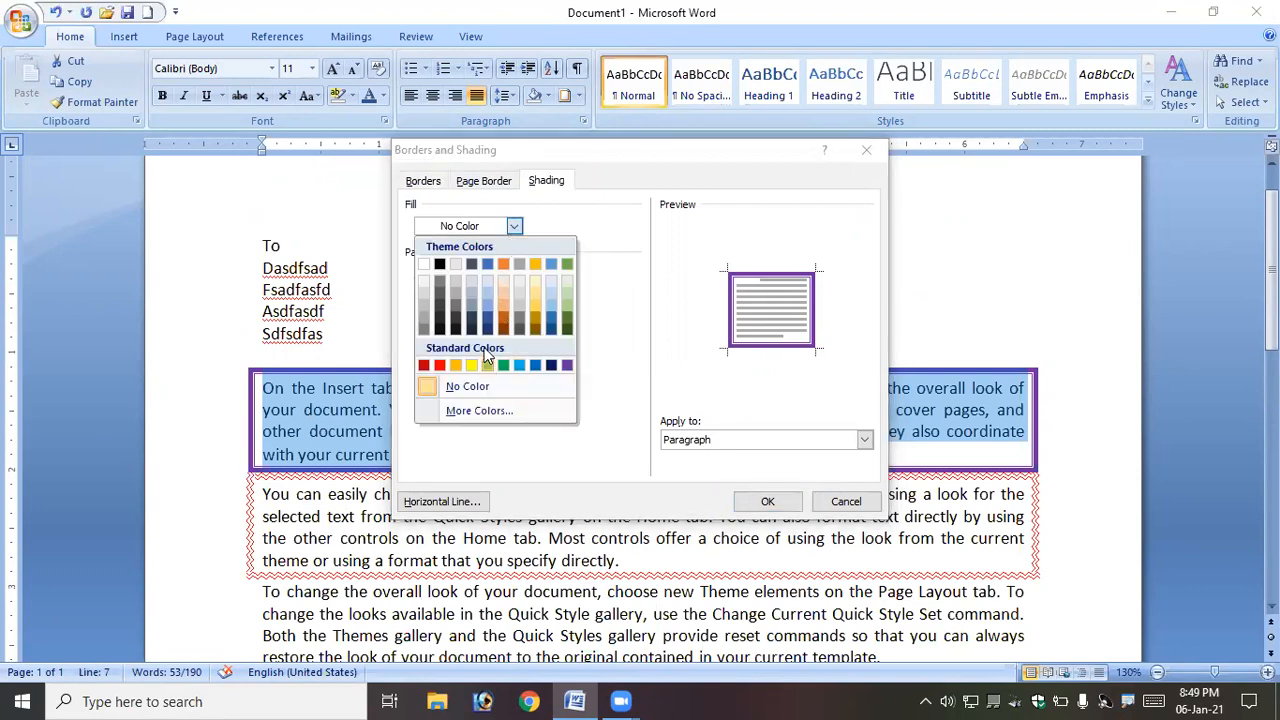
pyautogui.click(508, 302)
pyautogui.click(766, 501)
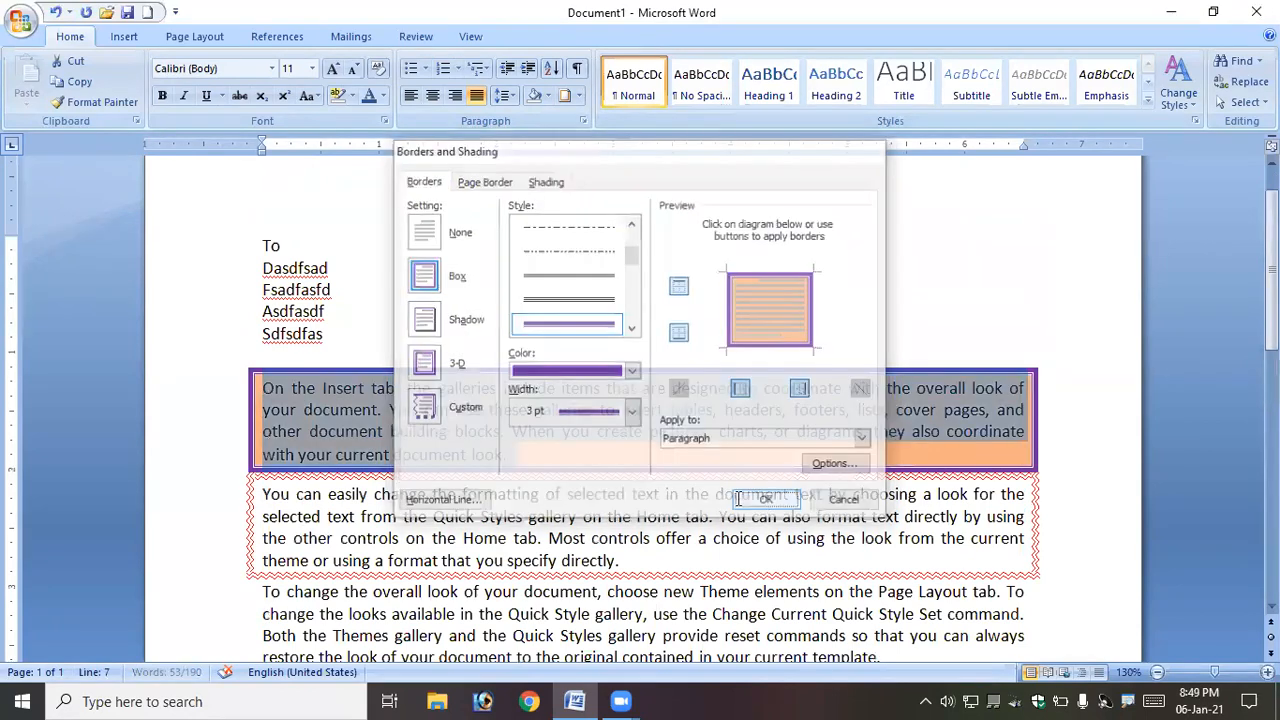
# - Shade the second body paragraph with the purple standard colour
pyautogui.click(530, 459)
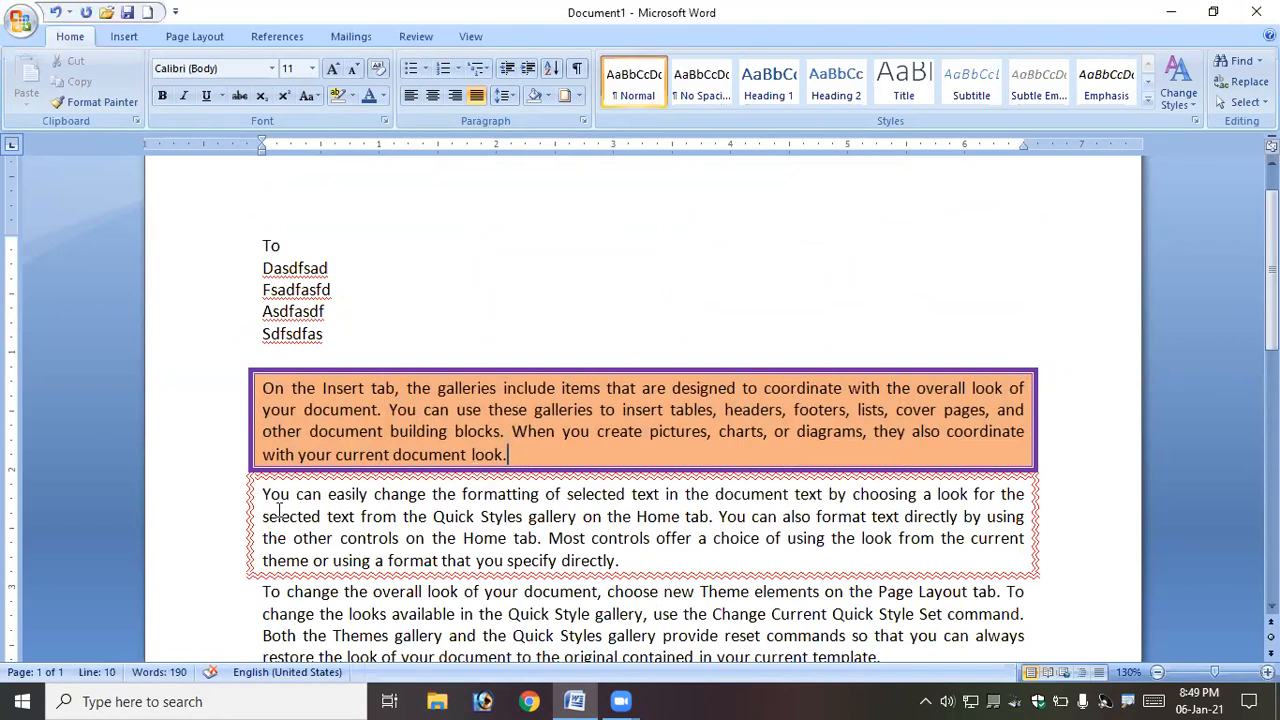
pyautogui.moveTo(263, 491); pyautogui.dragTo(630, 558)
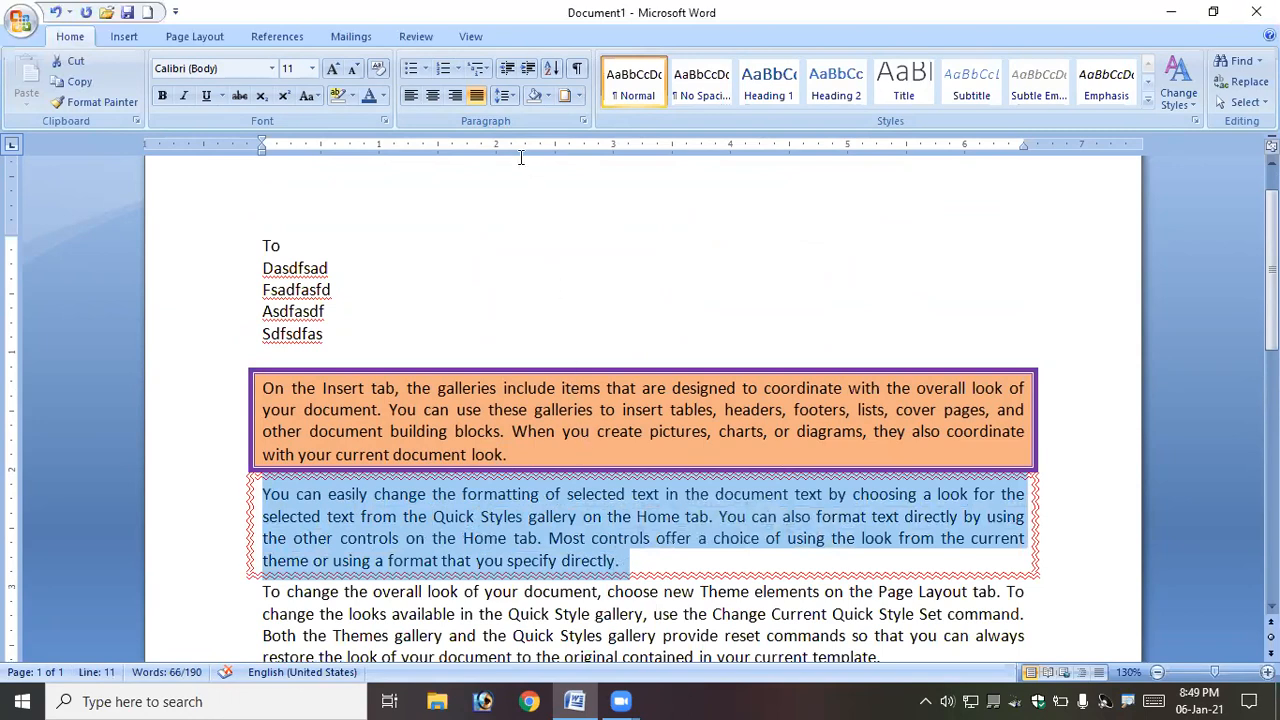
pyautogui.click(547, 97)
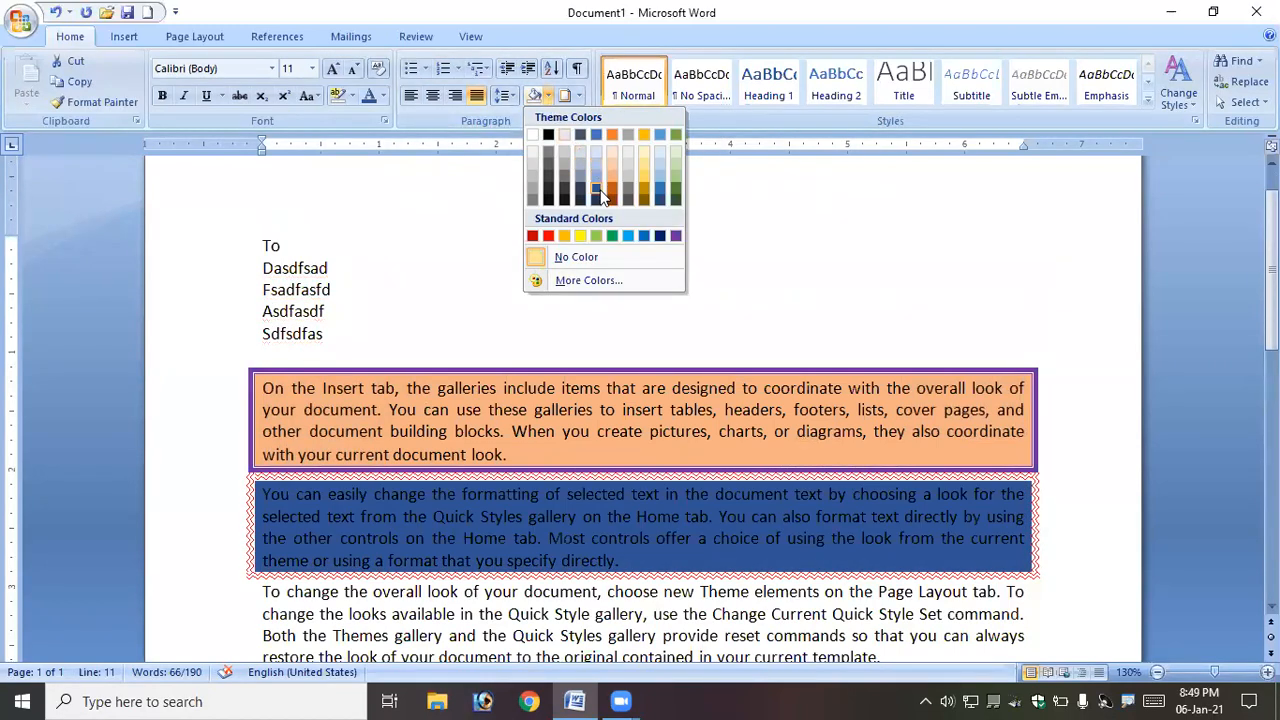
pyautogui.click(675, 237)
pyautogui.click(485, 540)
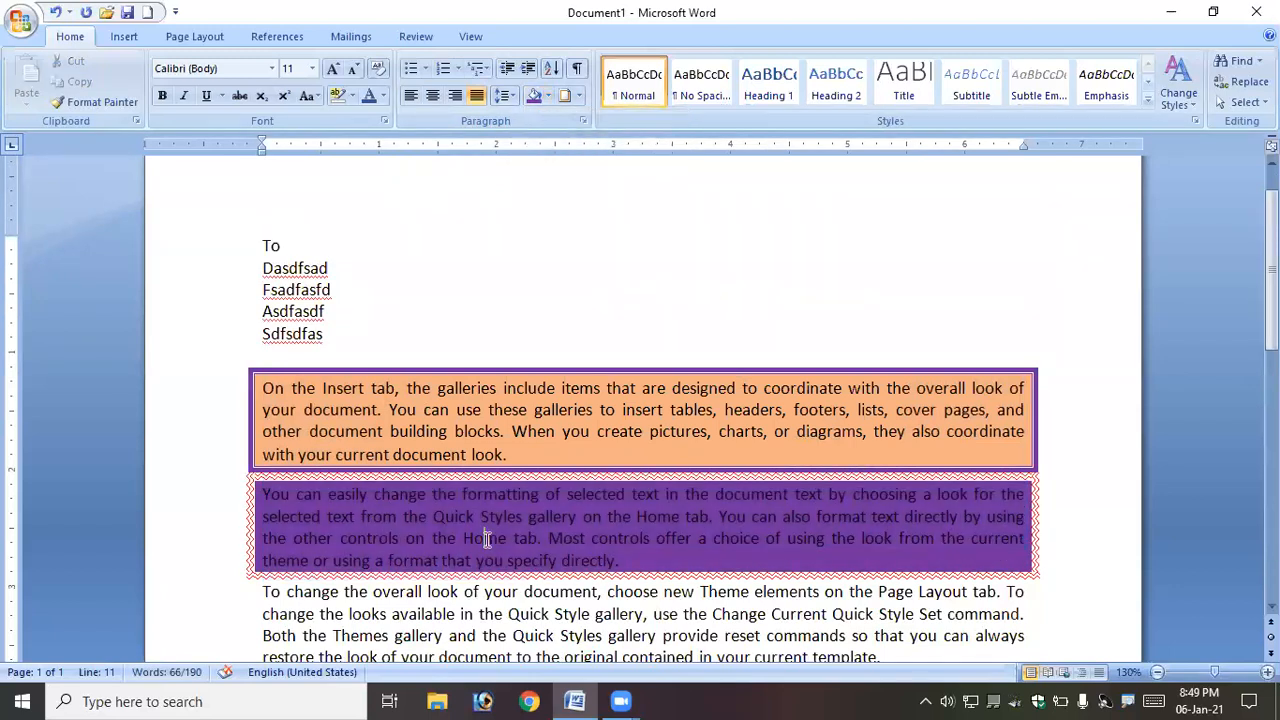
# - Remove the shading from the first body paragraph by setting its fill to No Color in Borders and Shading
pyautogui.moveTo(264, 390); pyautogui.dragTo(508, 454)
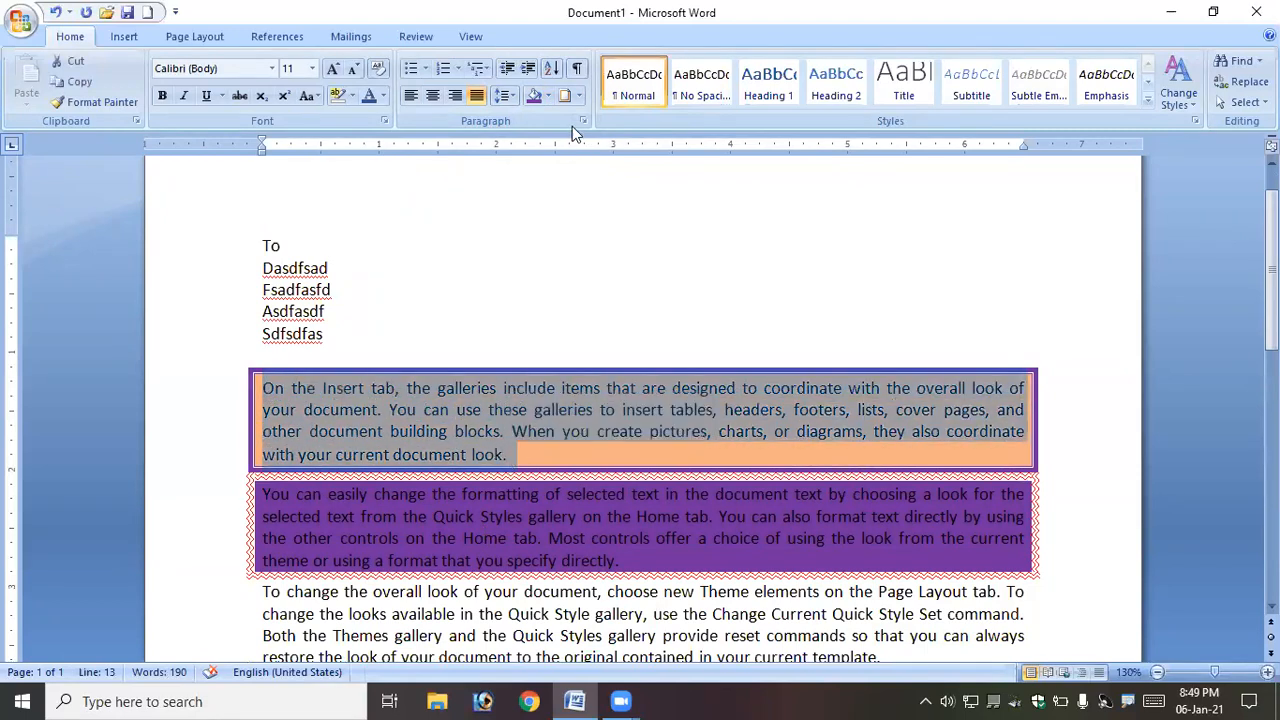
pyautogui.click(579, 96)
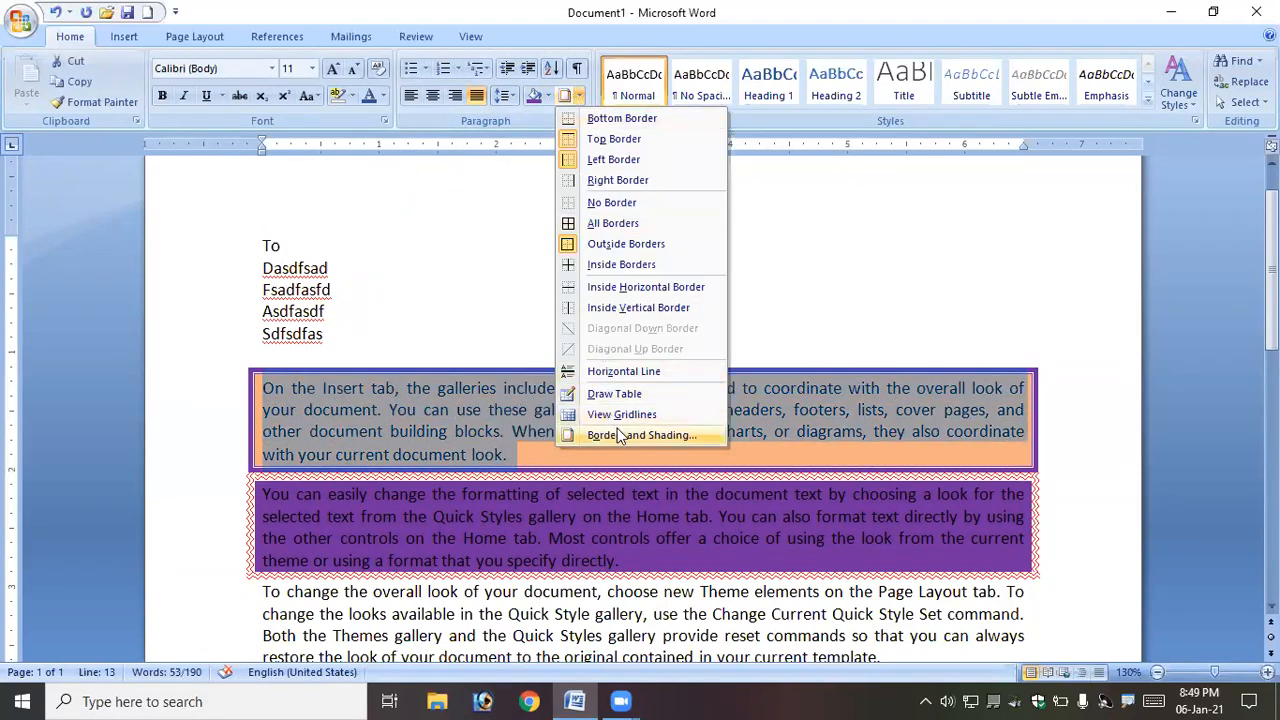
pyautogui.click(617, 430)
pyautogui.click(546, 181)
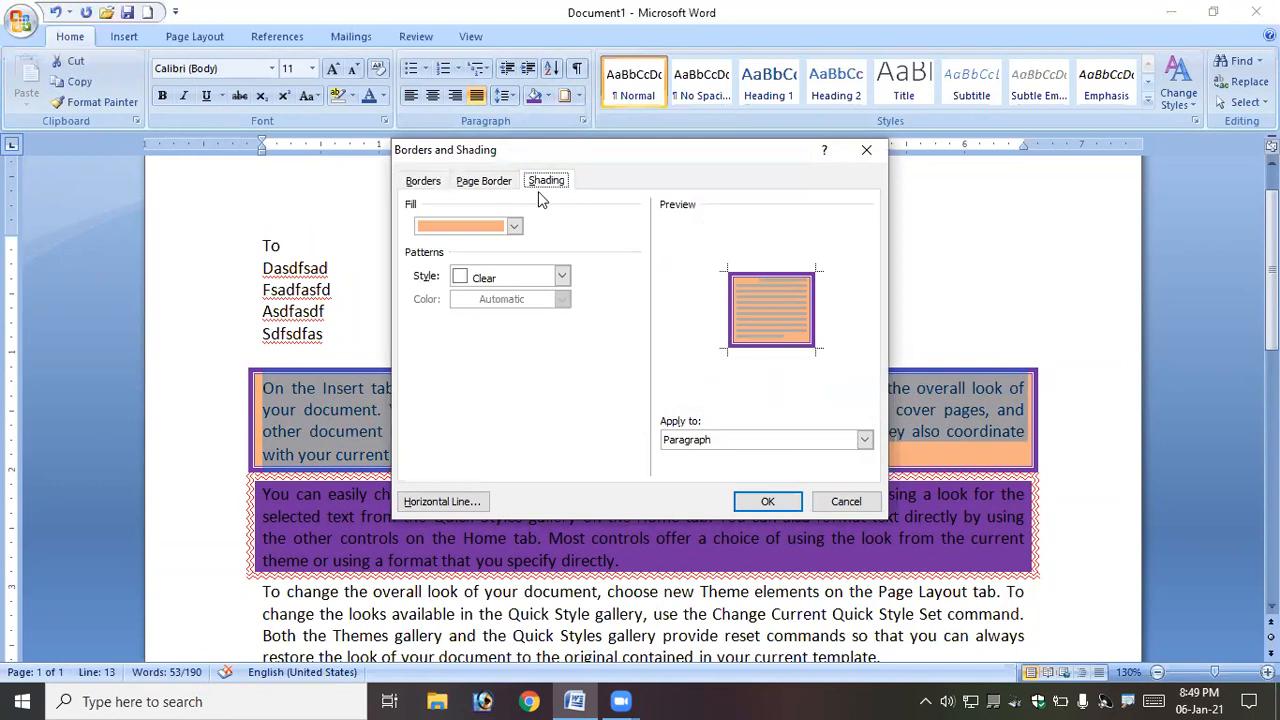
pyautogui.click(513, 226)
pyautogui.click(489, 386)
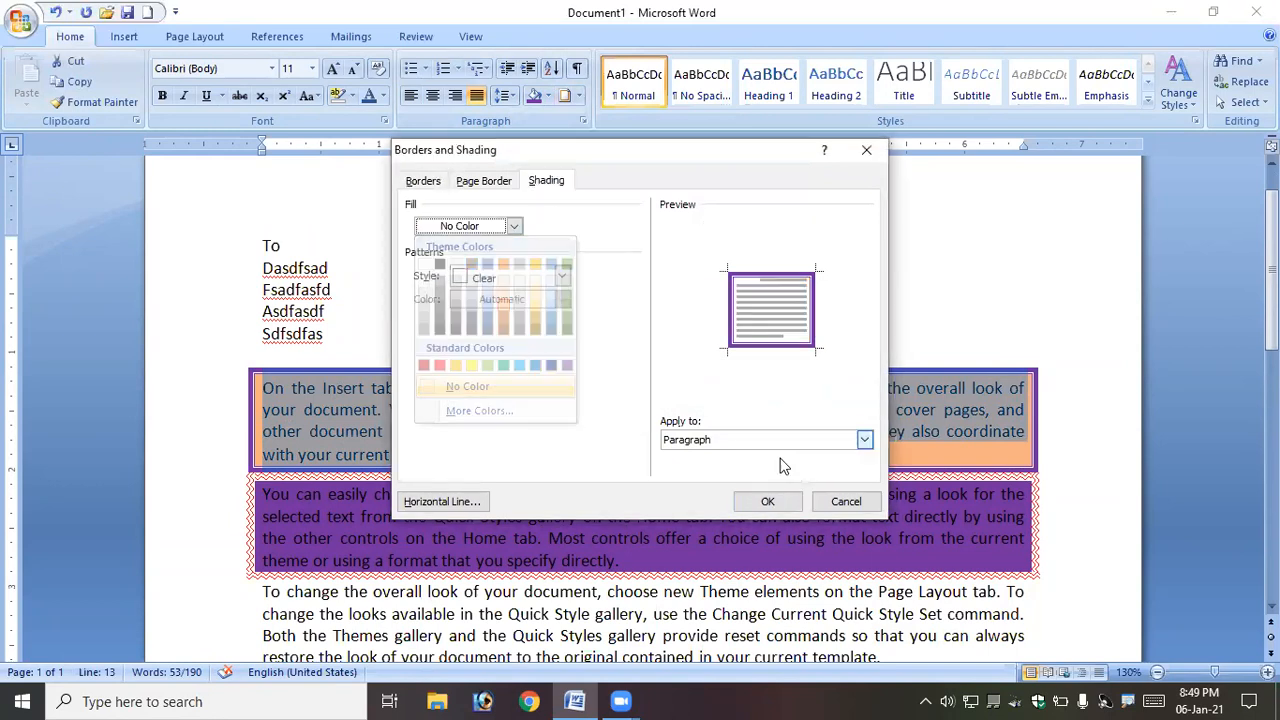
pyautogui.click(767, 501)
pyautogui.click(543, 547)
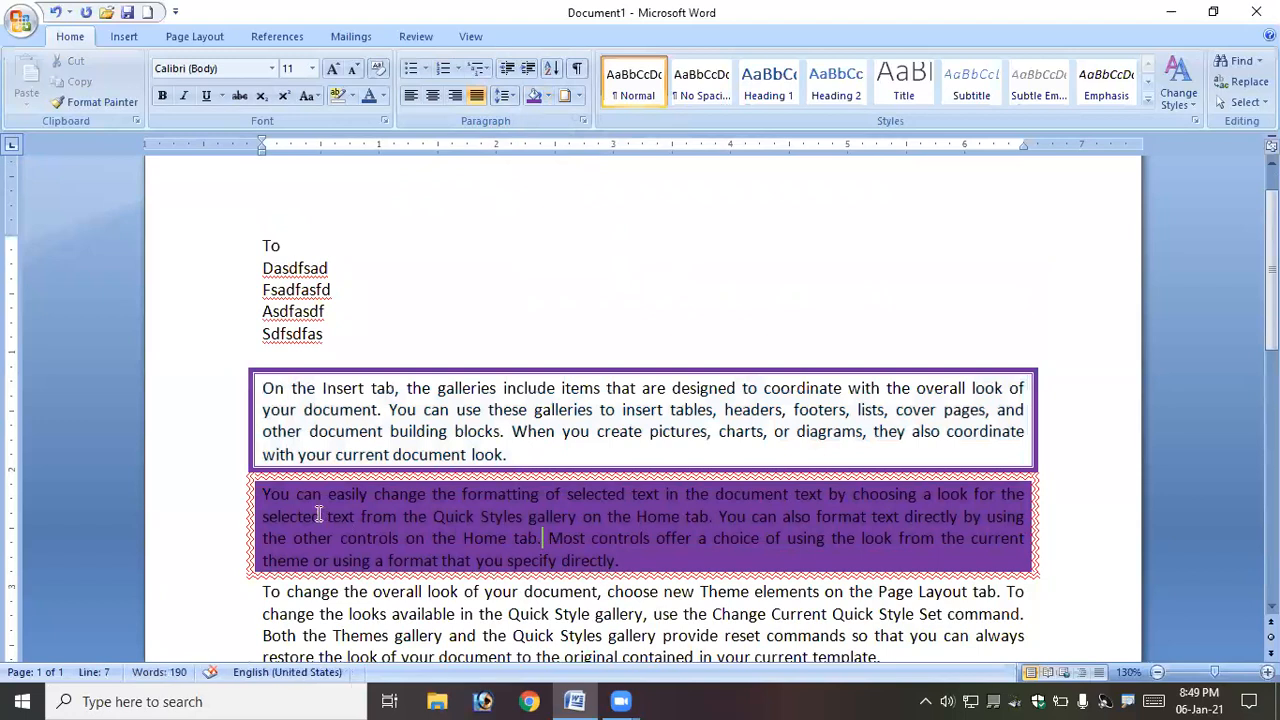
# - Remove the shading from the second body paragraph by choosing No Color
pyautogui.moveTo(263, 493); pyautogui.dragTo(630, 561)
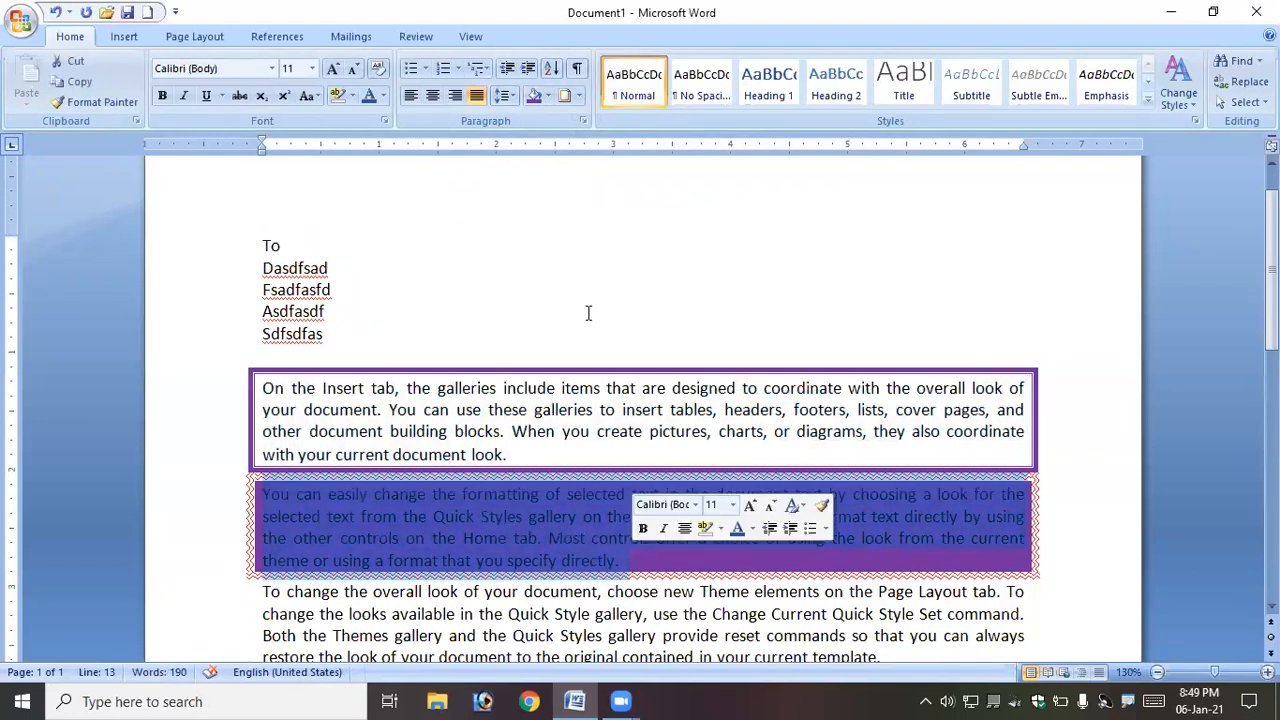
pyautogui.click(548, 96)
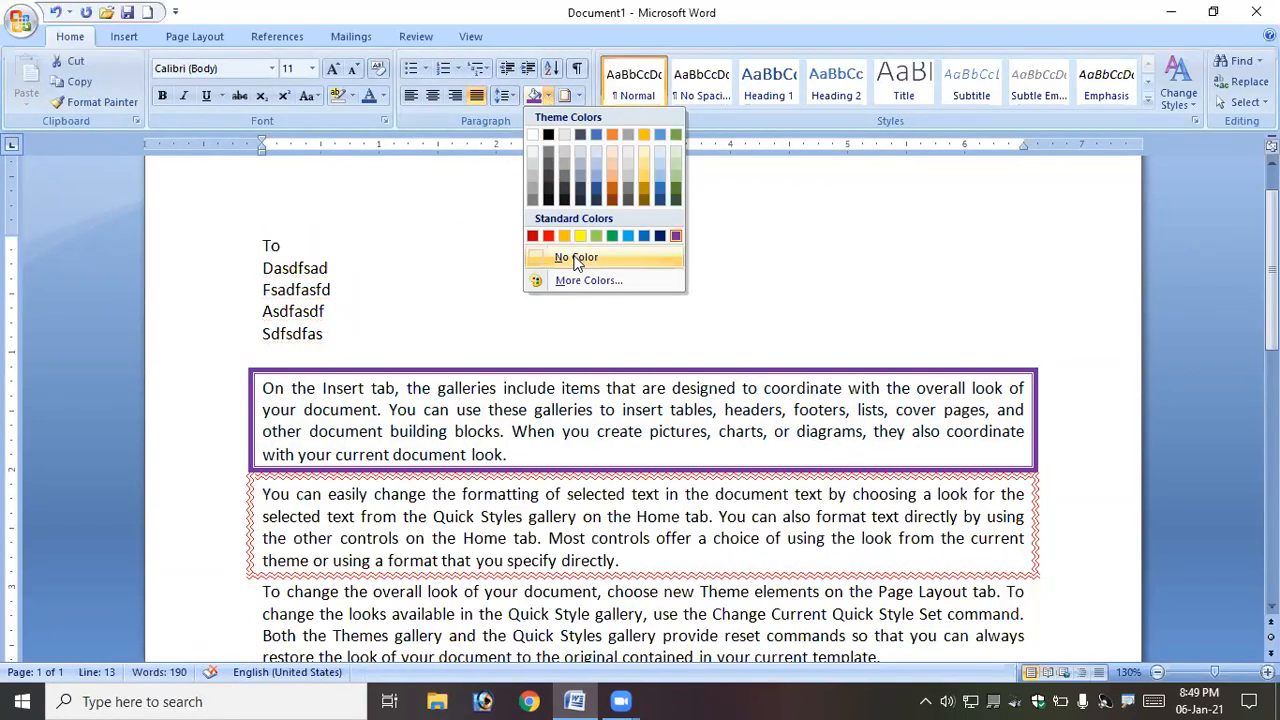
pyautogui.click(576, 258)
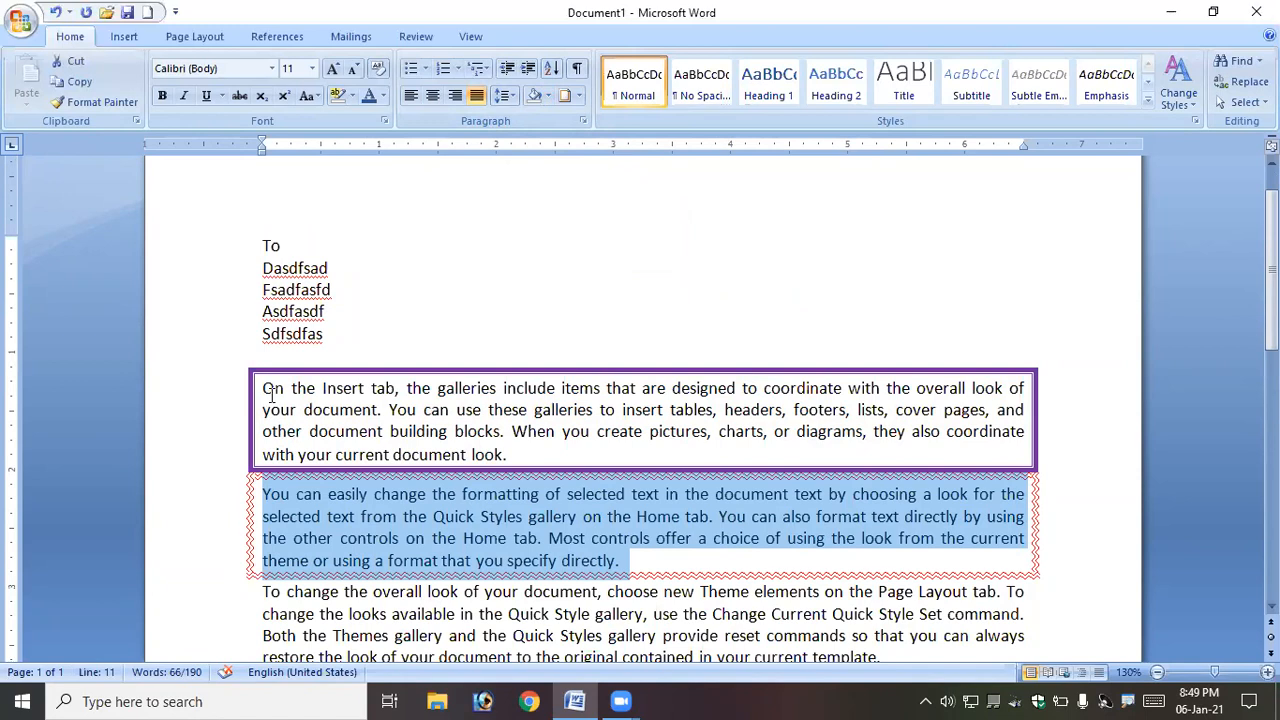
# - Remove the first body paragraph's border by setting it to None with Automatic colour in Borders and Shading
pyautogui.moveTo(267, 390); pyautogui.dragTo(533, 450)
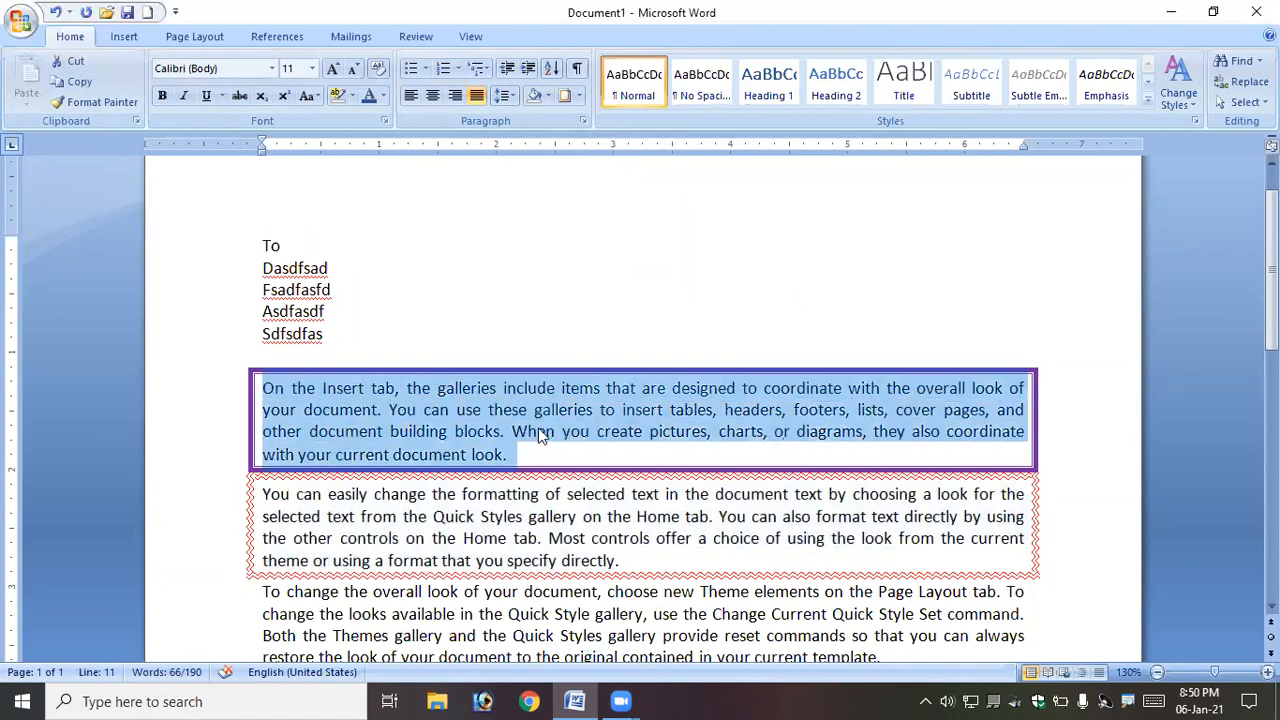
pyautogui.click(579, 96)
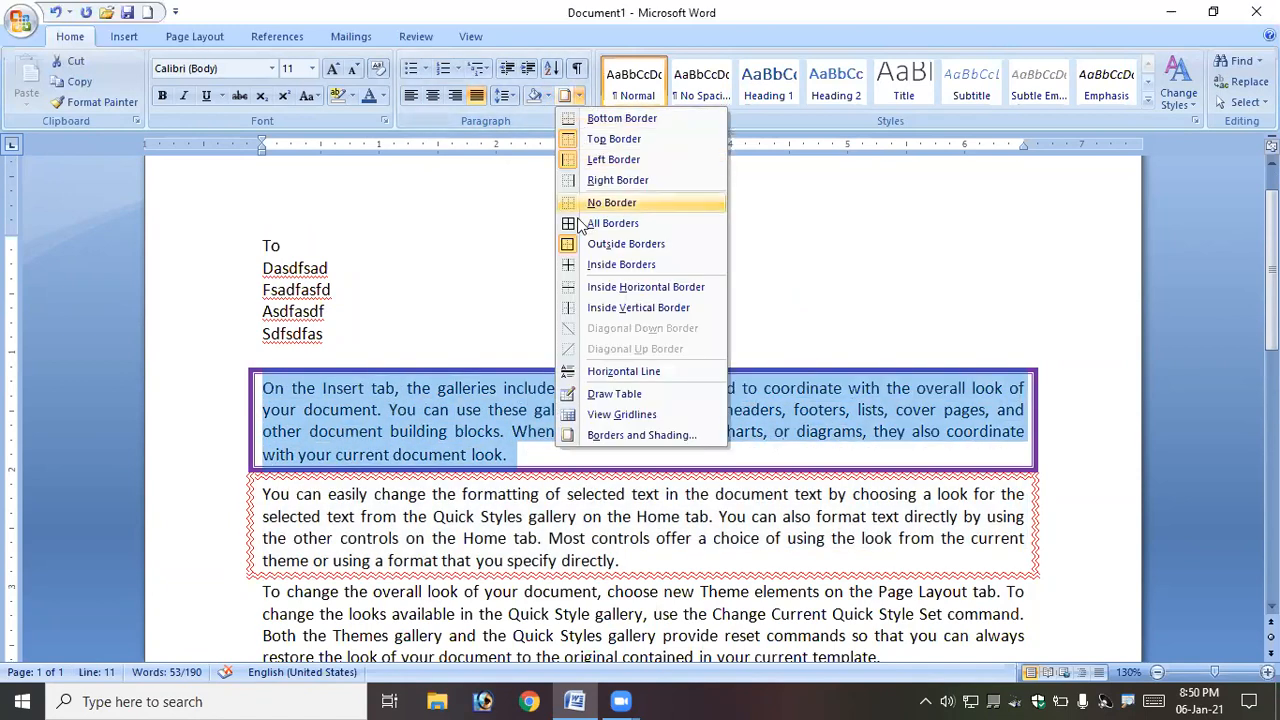
pyautogui.click(630, 435)
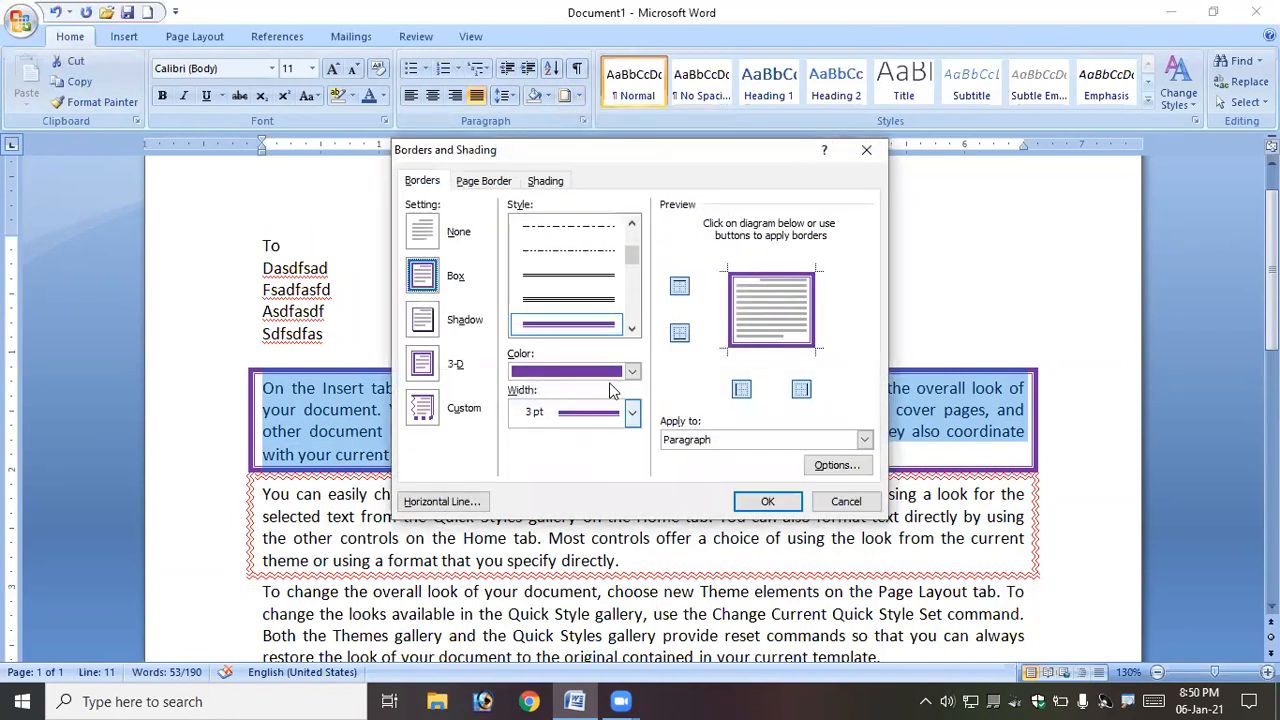
pyautogui.click(630, 371)
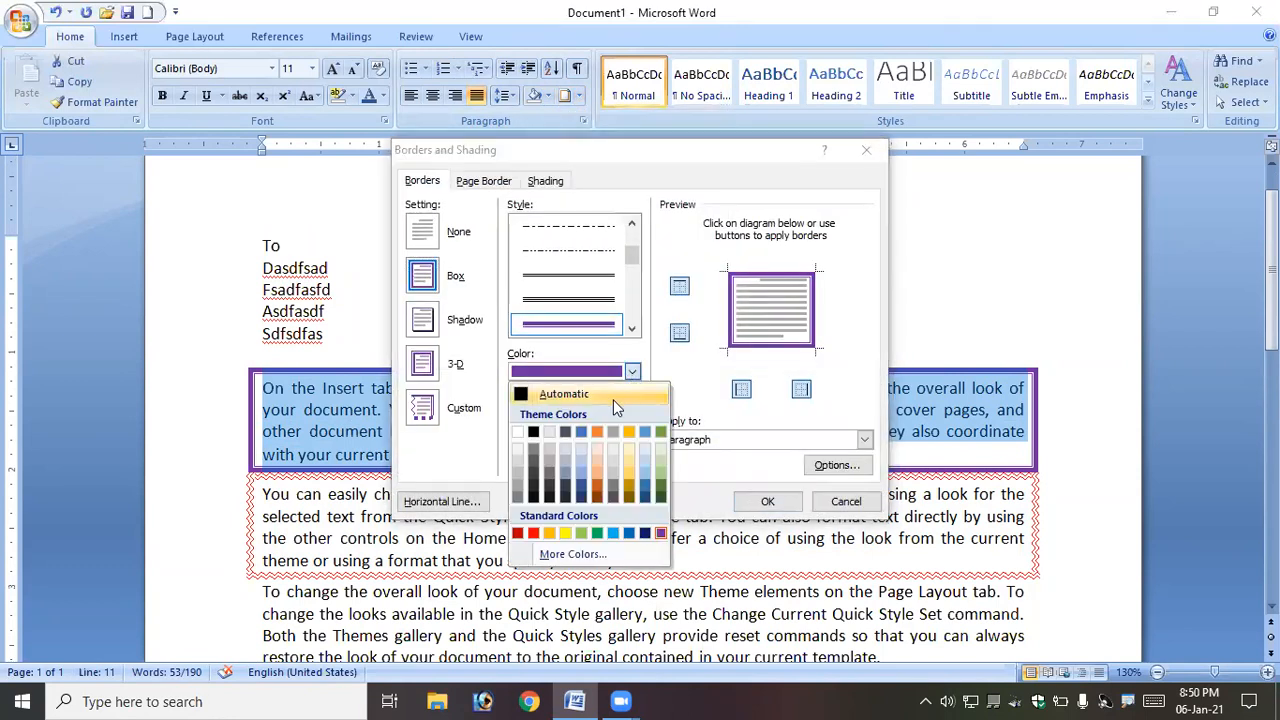
pyautogui.click(613, 399)
pyautogui.moveTo(631, 258); pyautogui.dragTo(632, 214)
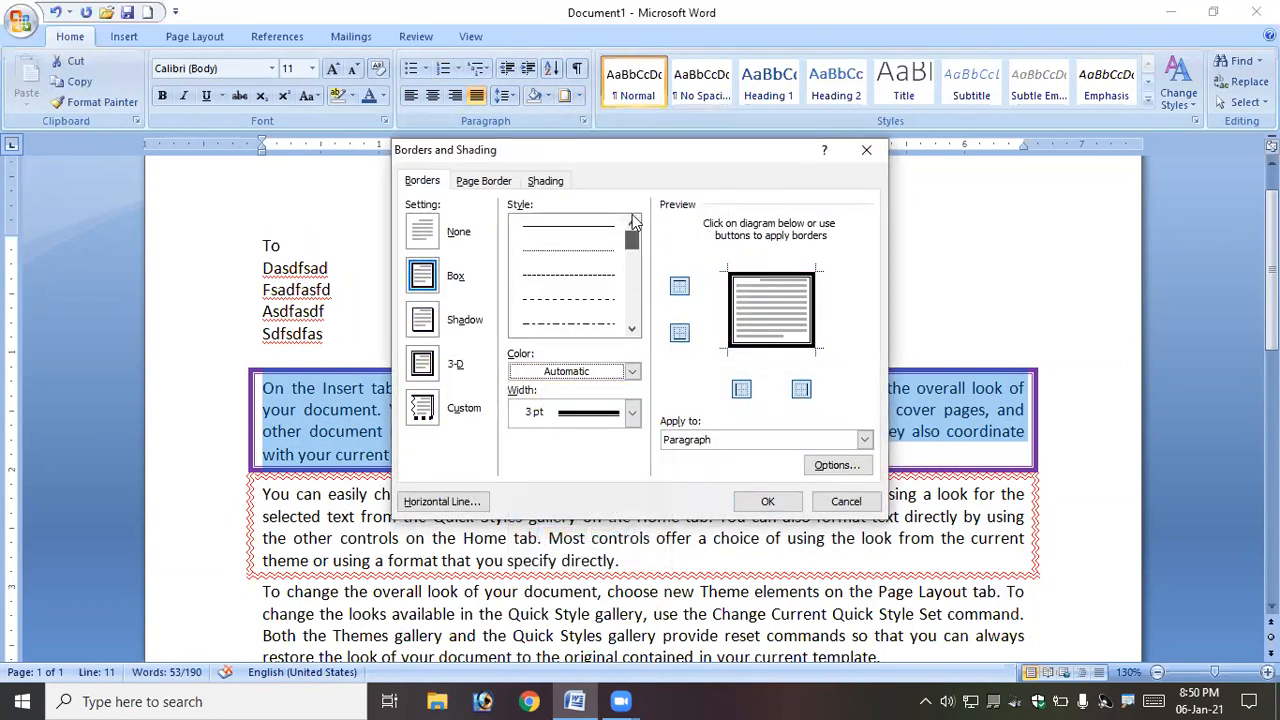
pyautogui.click(430, 235)
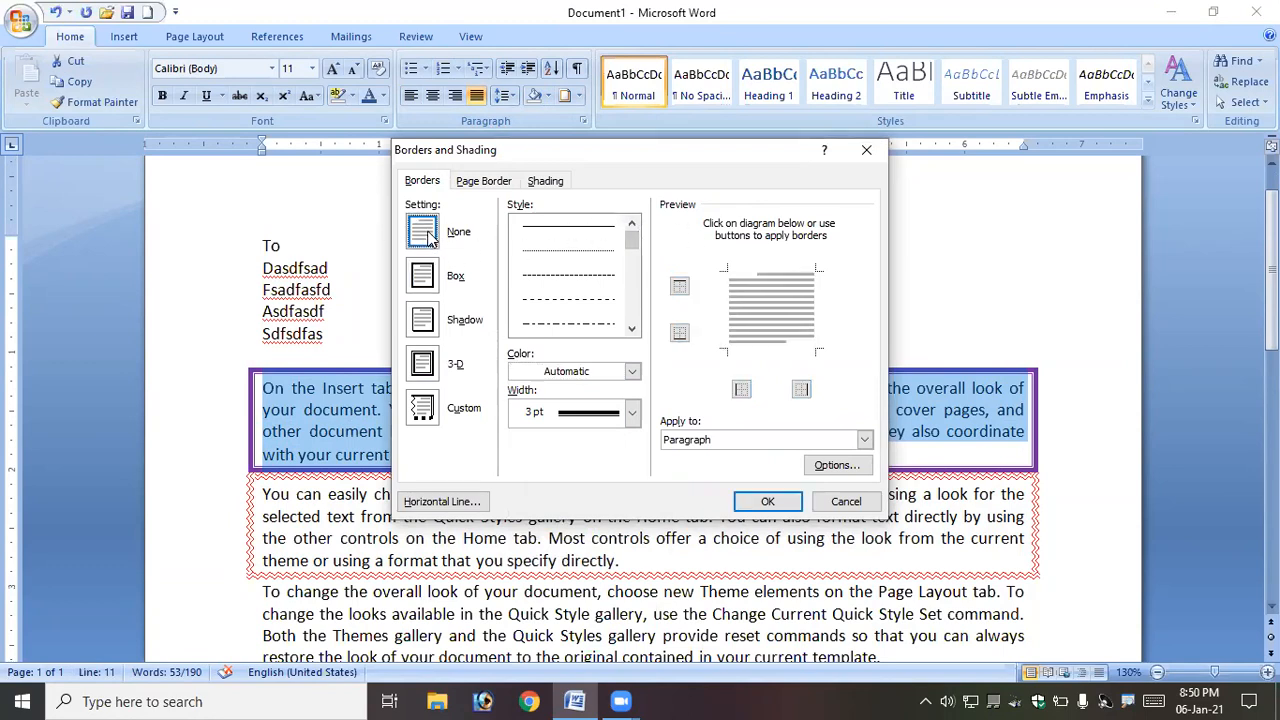
pyautogui.click(768, 502)
pyautogui.click(587, 412)
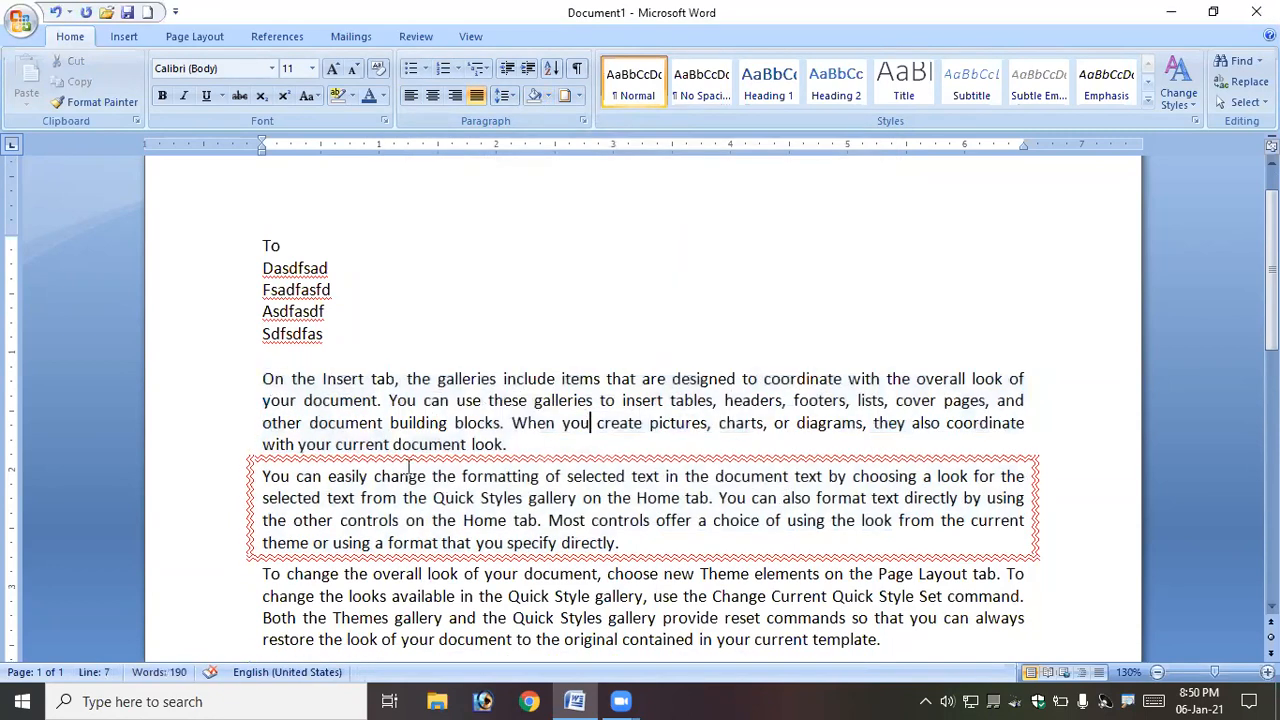
# - Replace the second body paragraph's wavy border with a plain outside border
pyautogui.moveTo(268, 483); pyautogui.dragTo(620, 545)
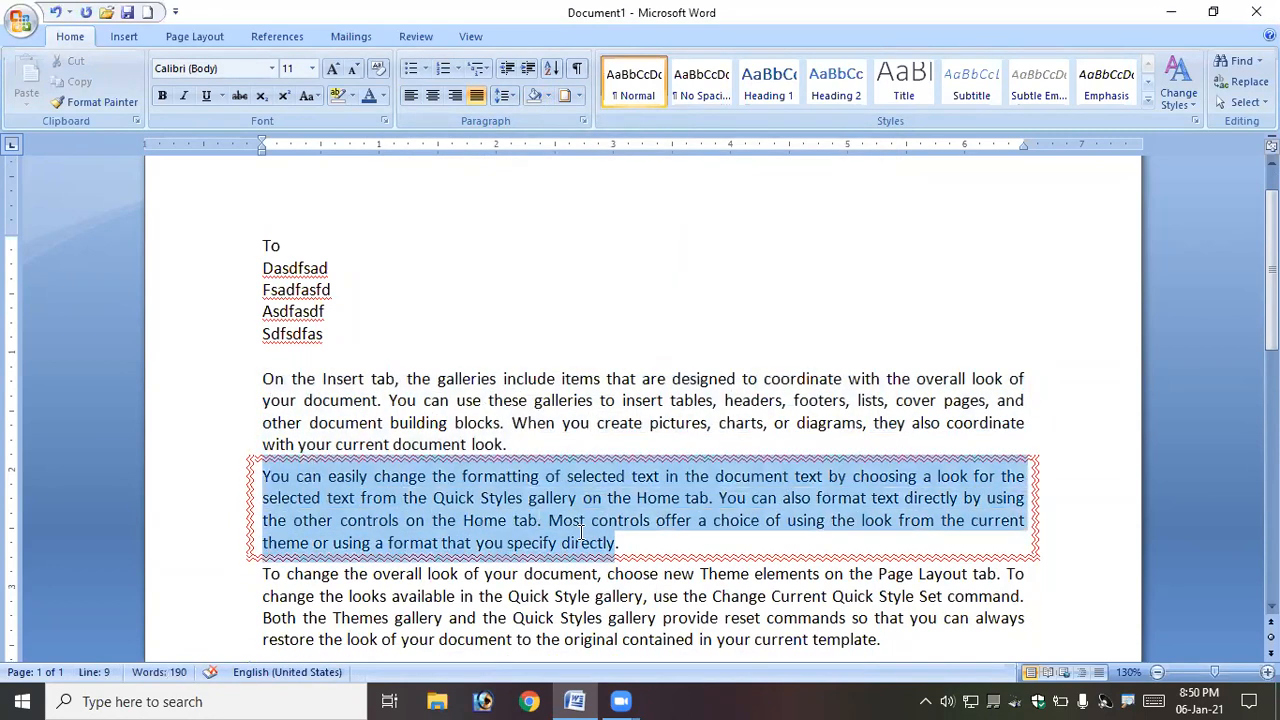
pyautogui.click(579, 97)
pyautogui.click(601, 203)
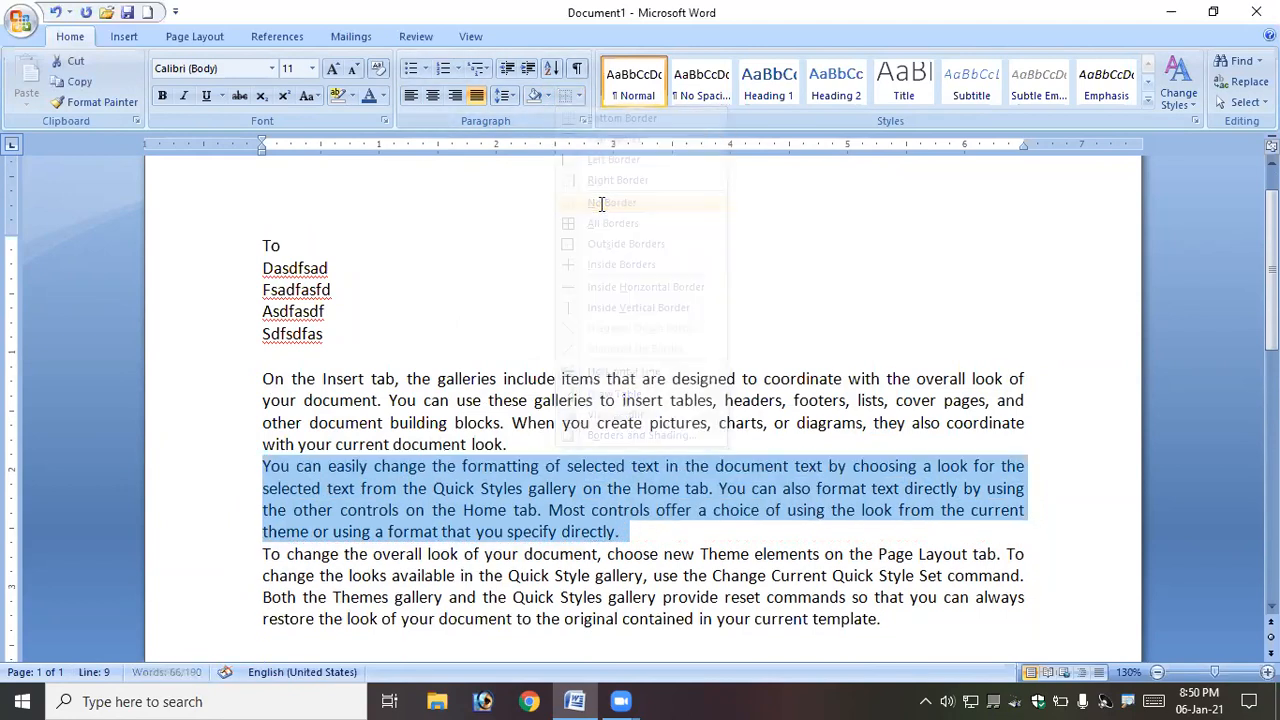
pyautogui.click(579, 96)
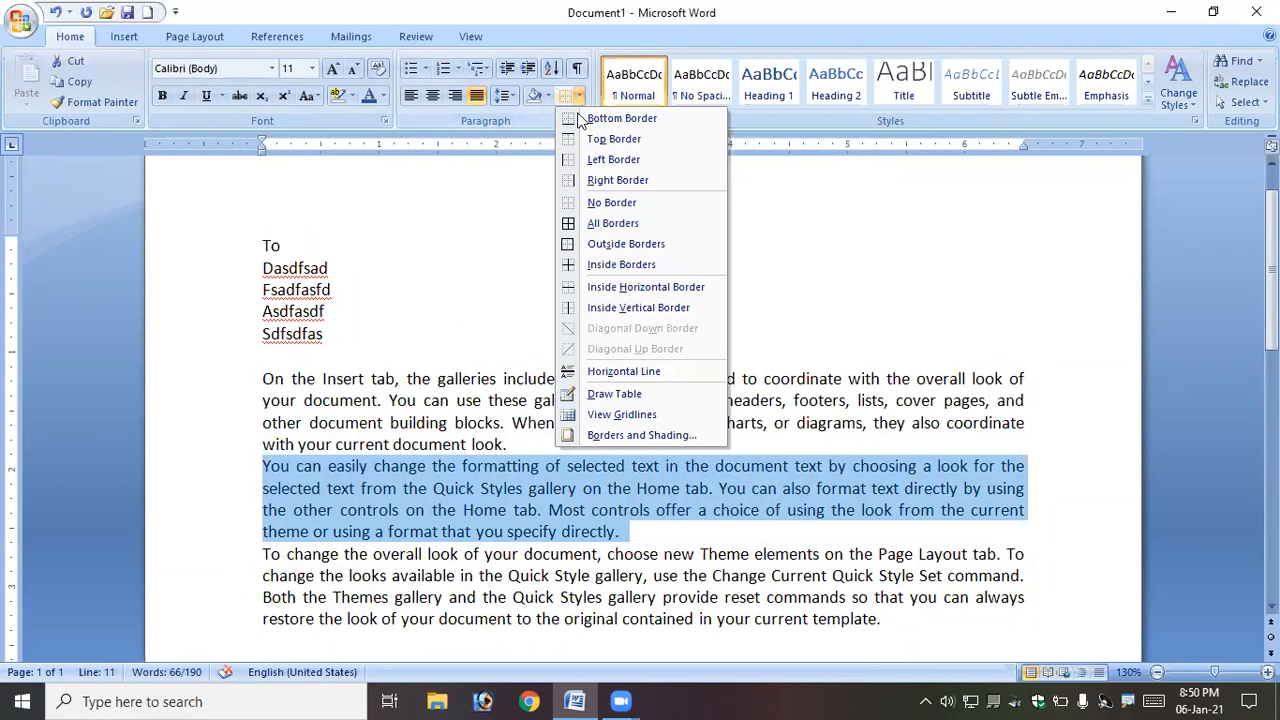
pyautogui.click(613, 244)
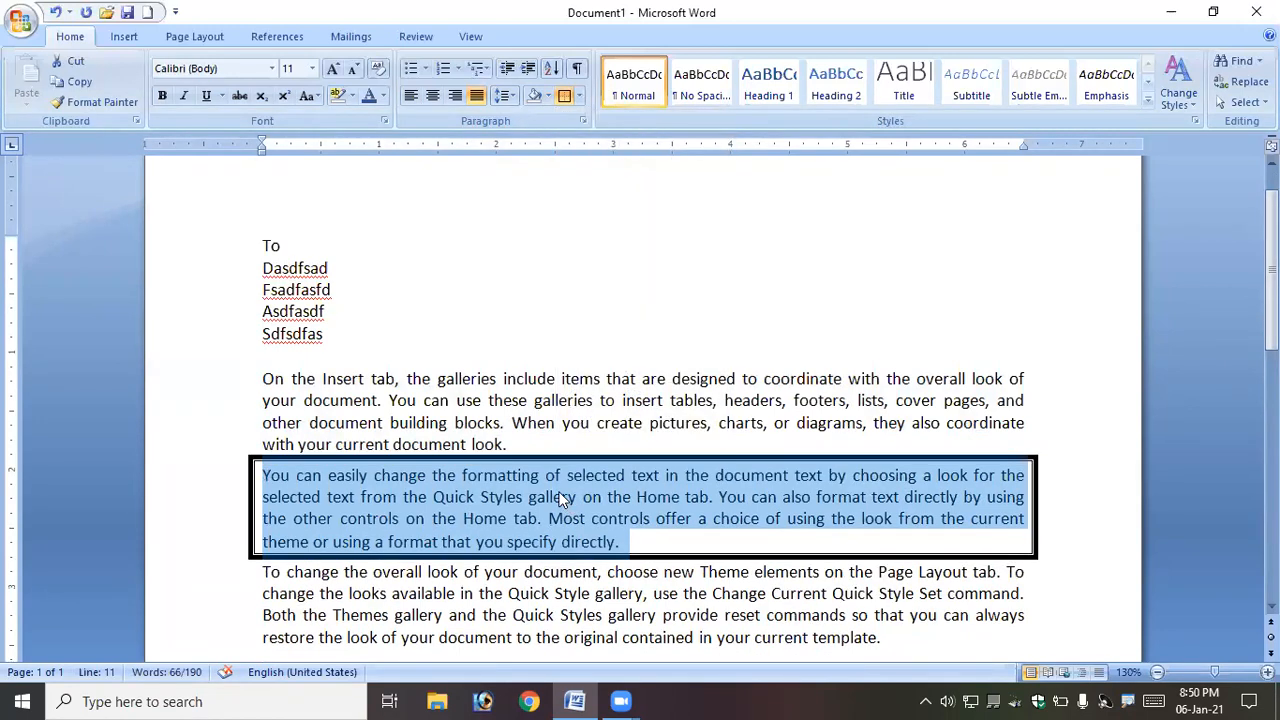
# - Change the second body paragraph's border to the thin single-line style through Borders and Shading
pyautogui.click(580, 97)
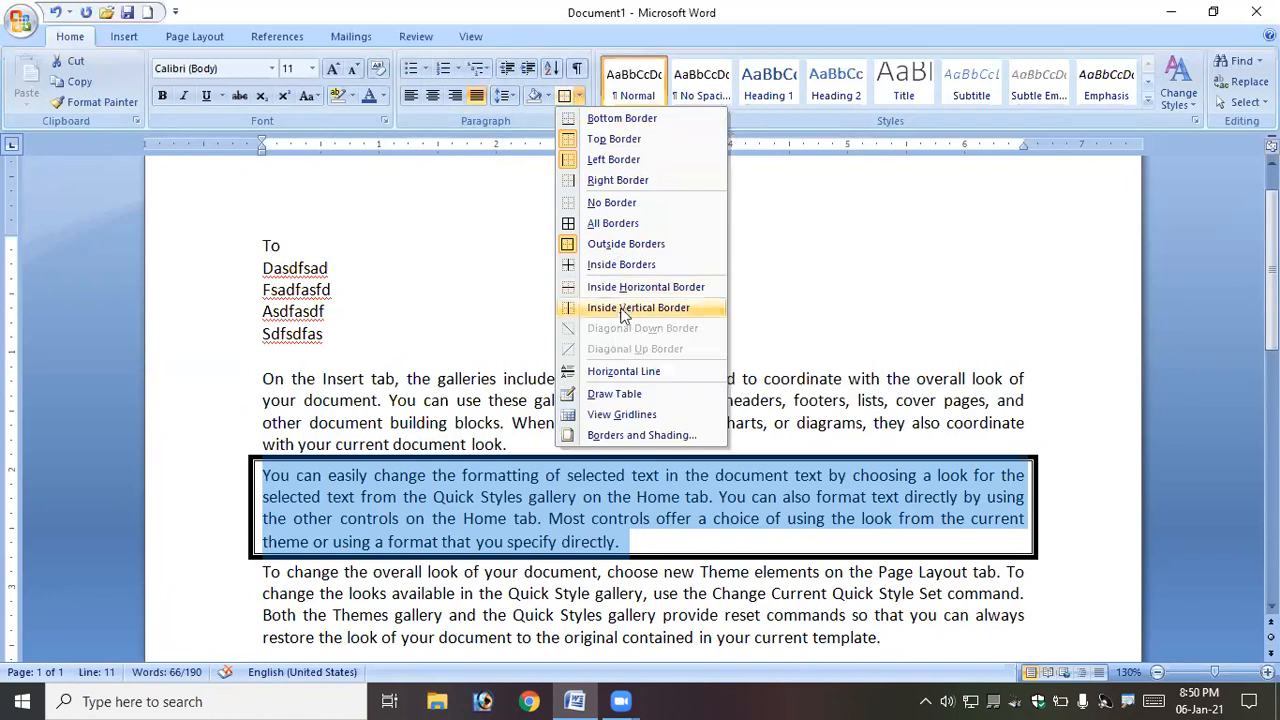
pyautogui.click(641, 435)
pyautogui.click(632, 331)
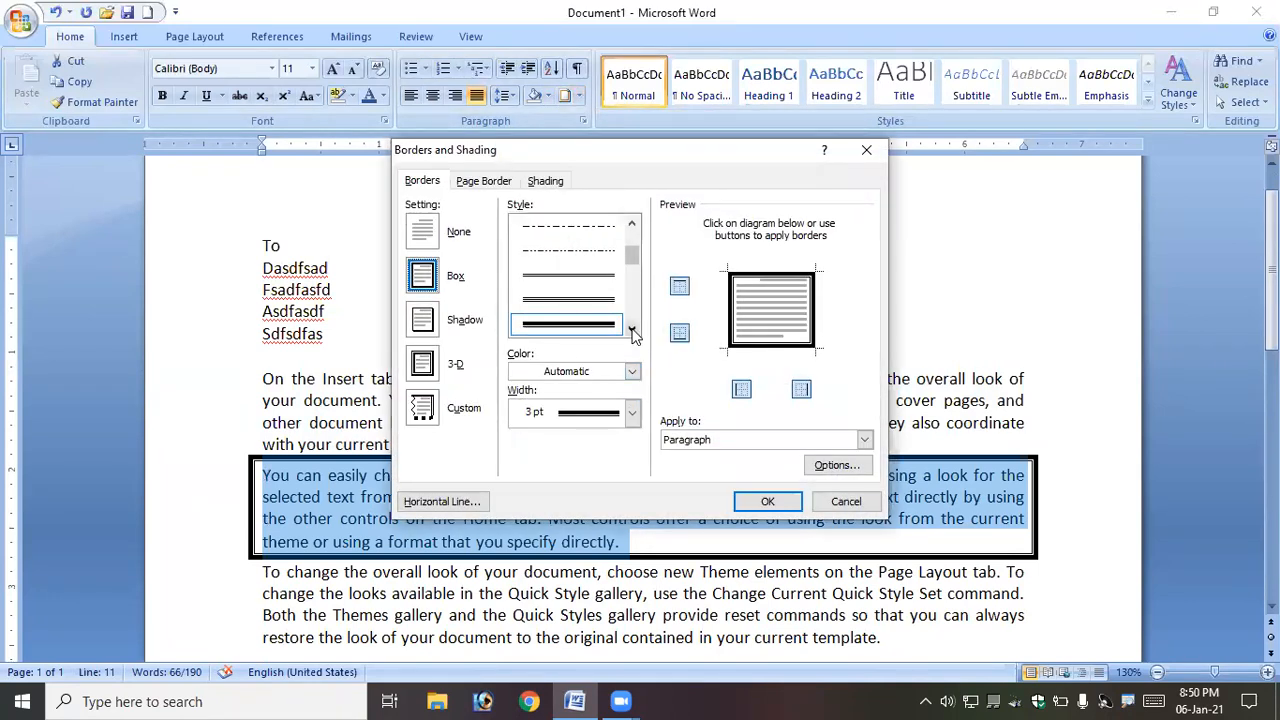
pyautogui.scroll(3, 634, 251)
pyautogui.click(562, 226)
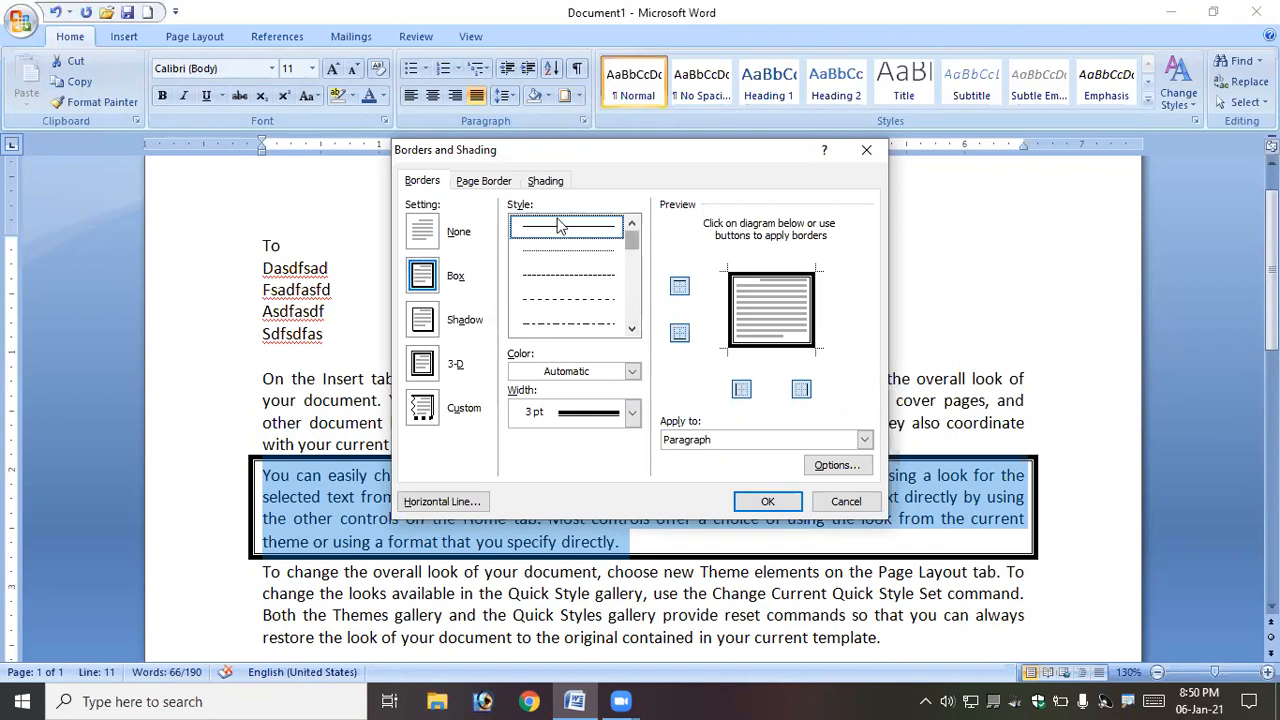
pyautogui.click(761, 497)
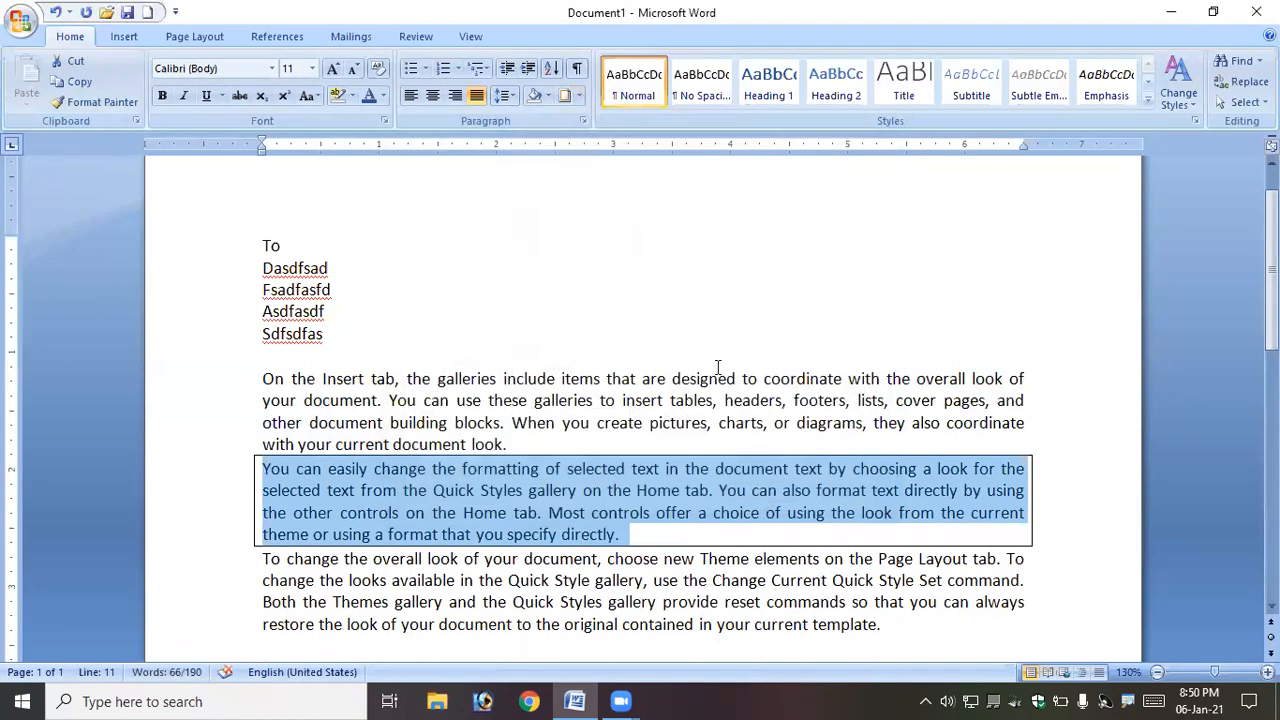
# - Remove the outside border from the second body paragraph
pyautogui.click(578, 96)
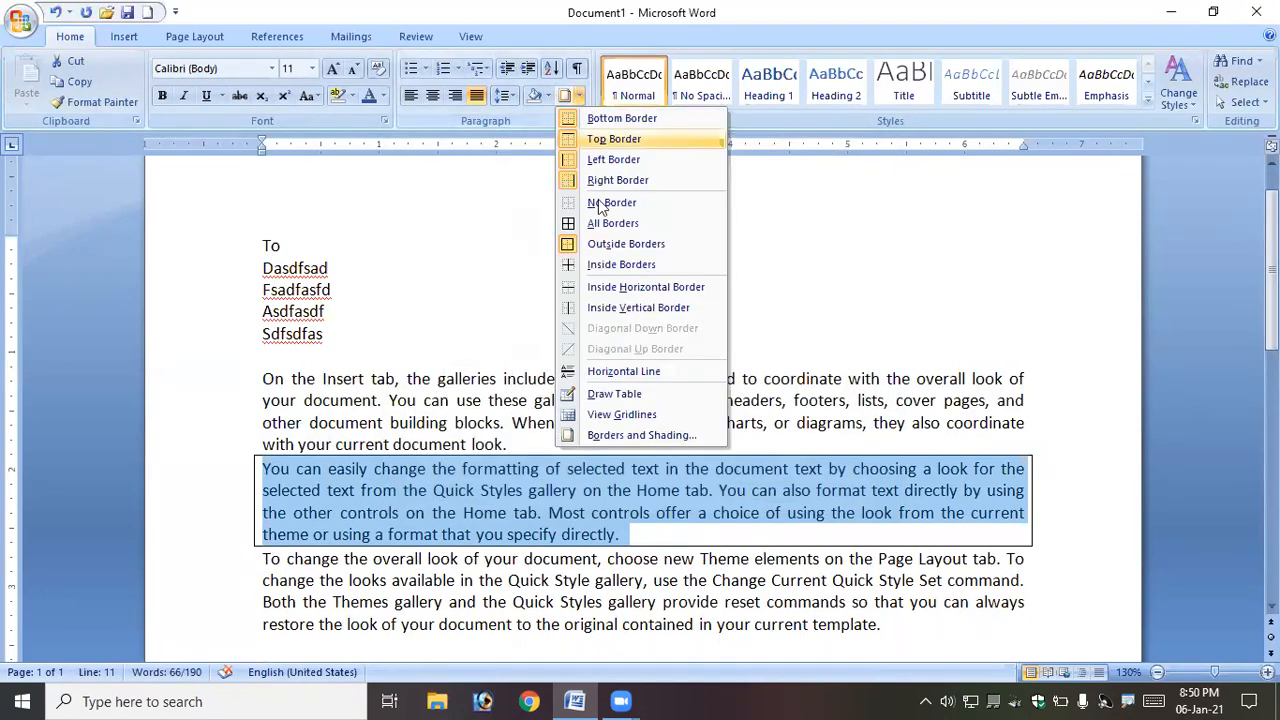
pyautogui.click(620, 250)
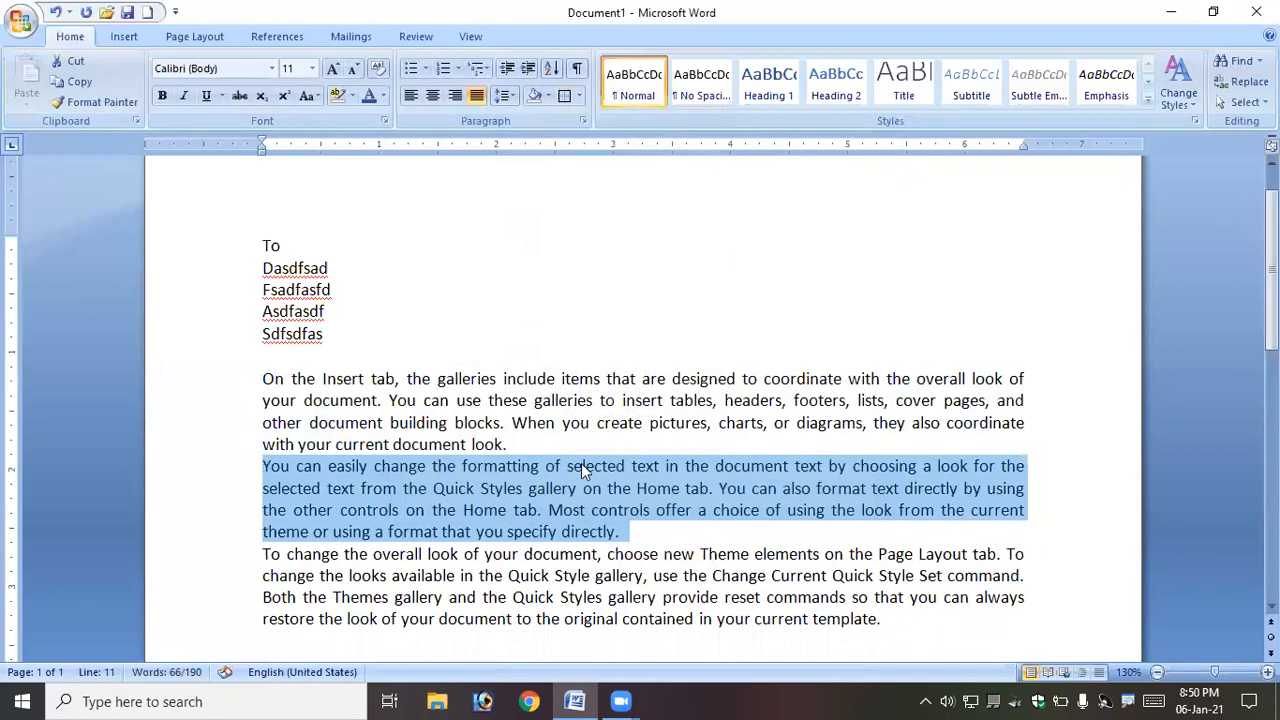
pyautogui.click(566, 466)
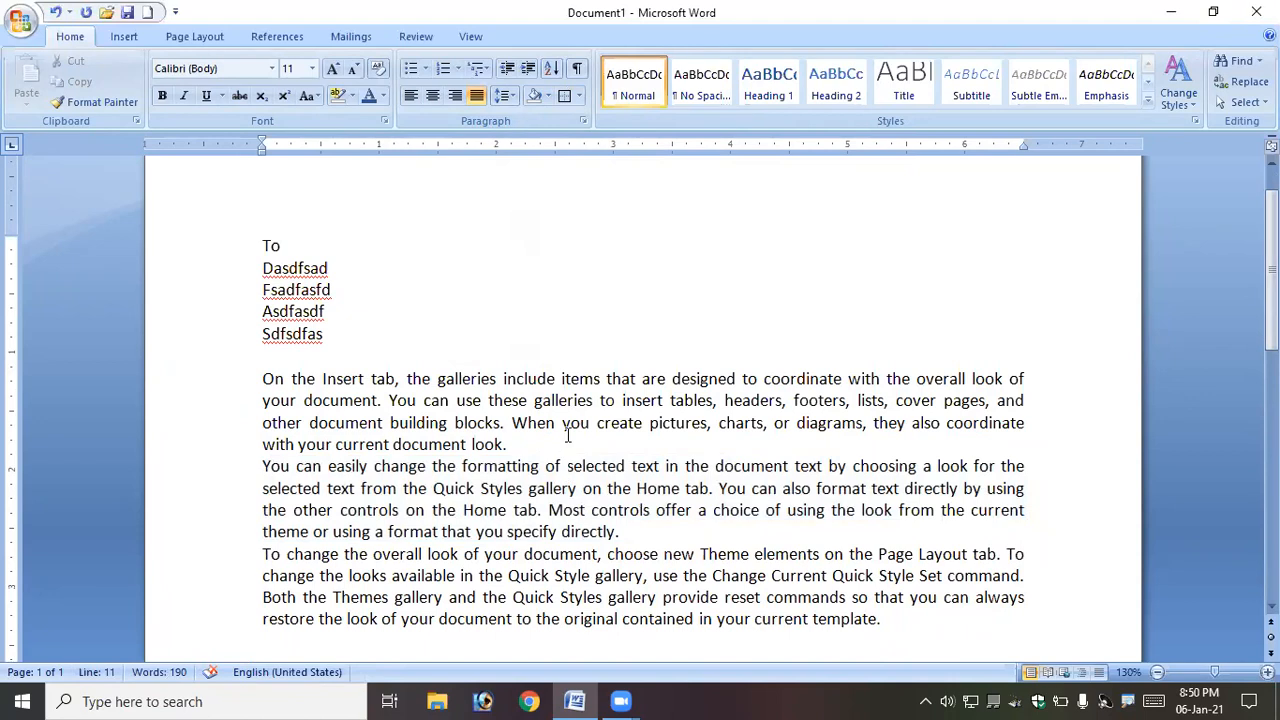
# - Set up a Box page border with the thick triple-line style in Borders and Shading
pyautogui.click(572, 250)
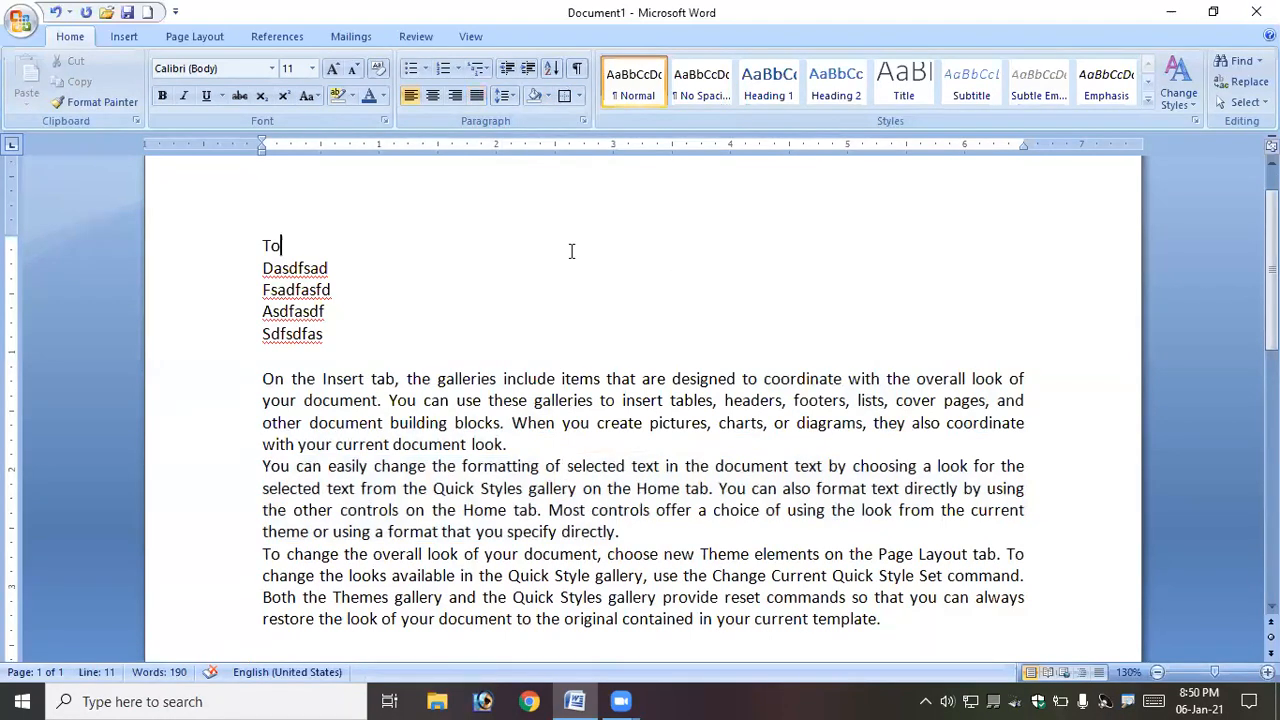
pyautogui.click(578, 96)
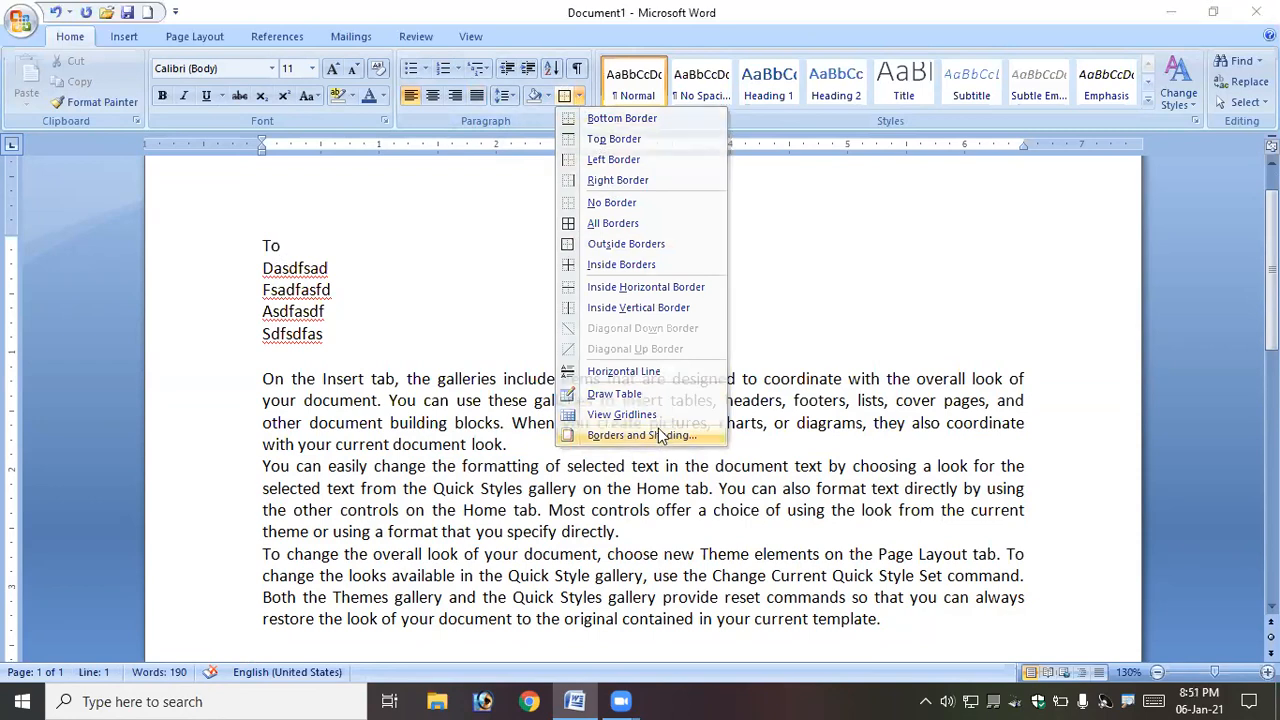
pyautogui.click(645, 435)
pyautogui.click(421, 184)
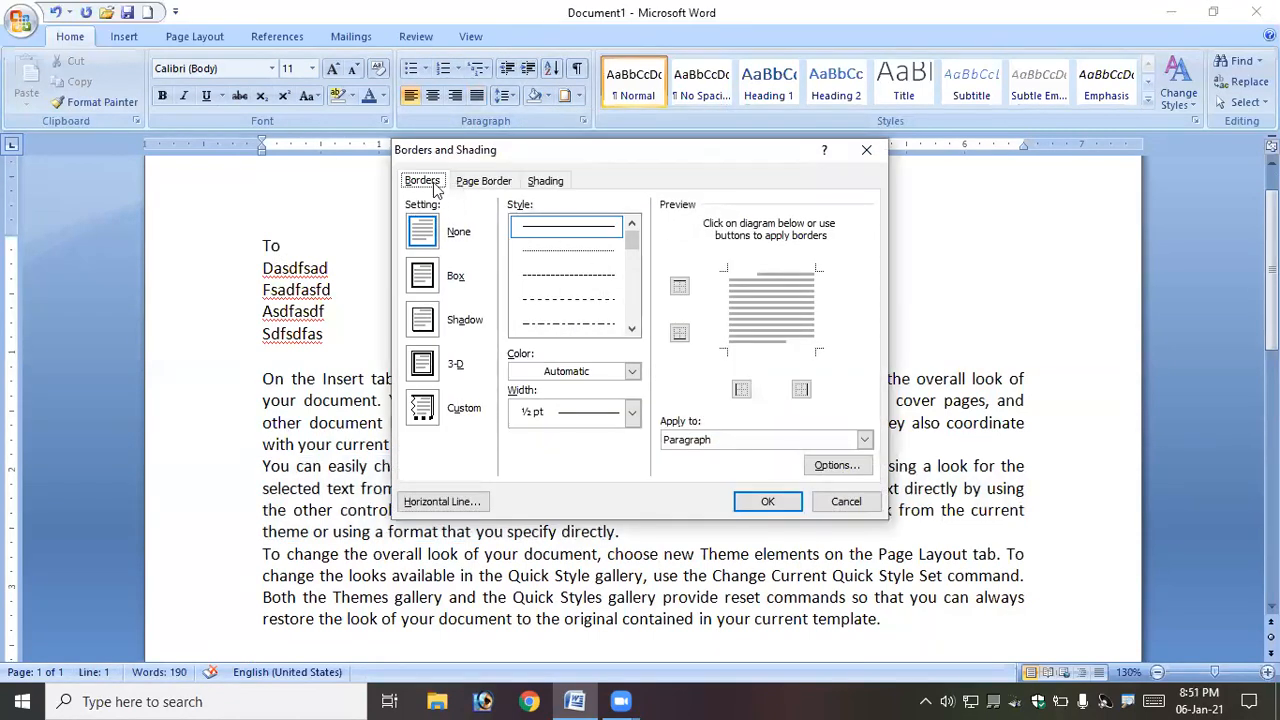
pyautogui.click(547, 186)
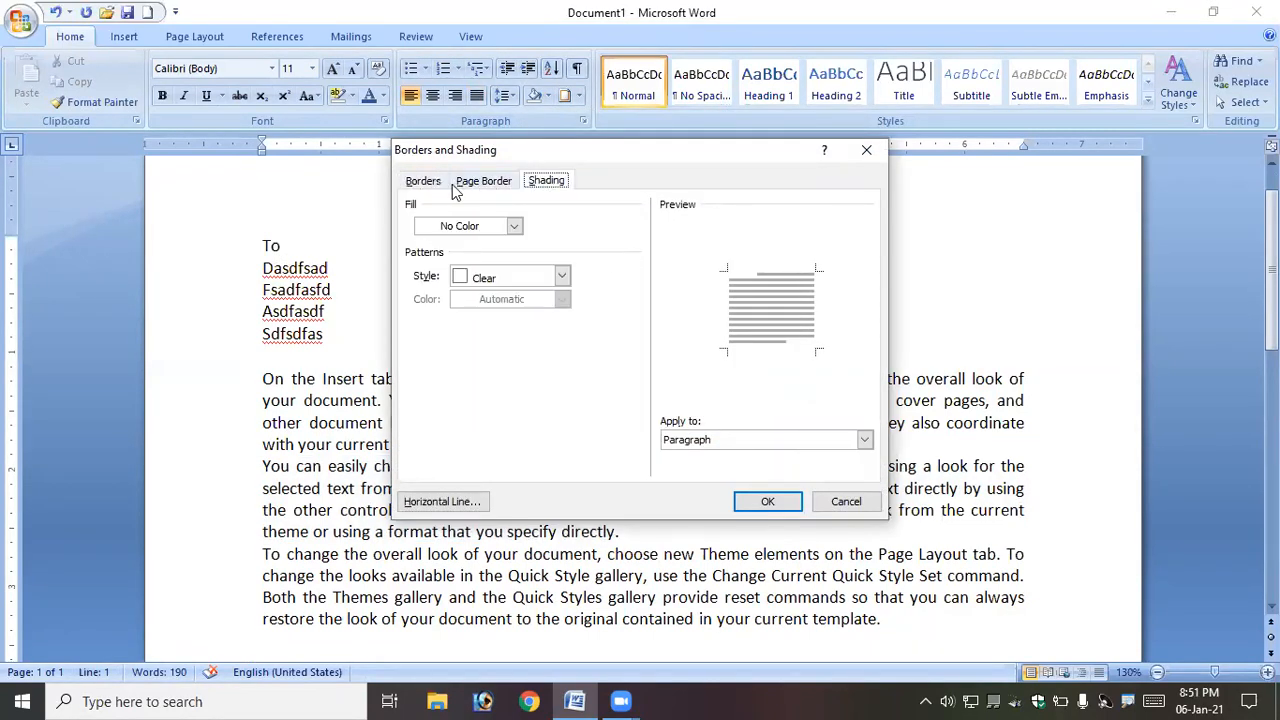
pyautogui.click(463, 188)
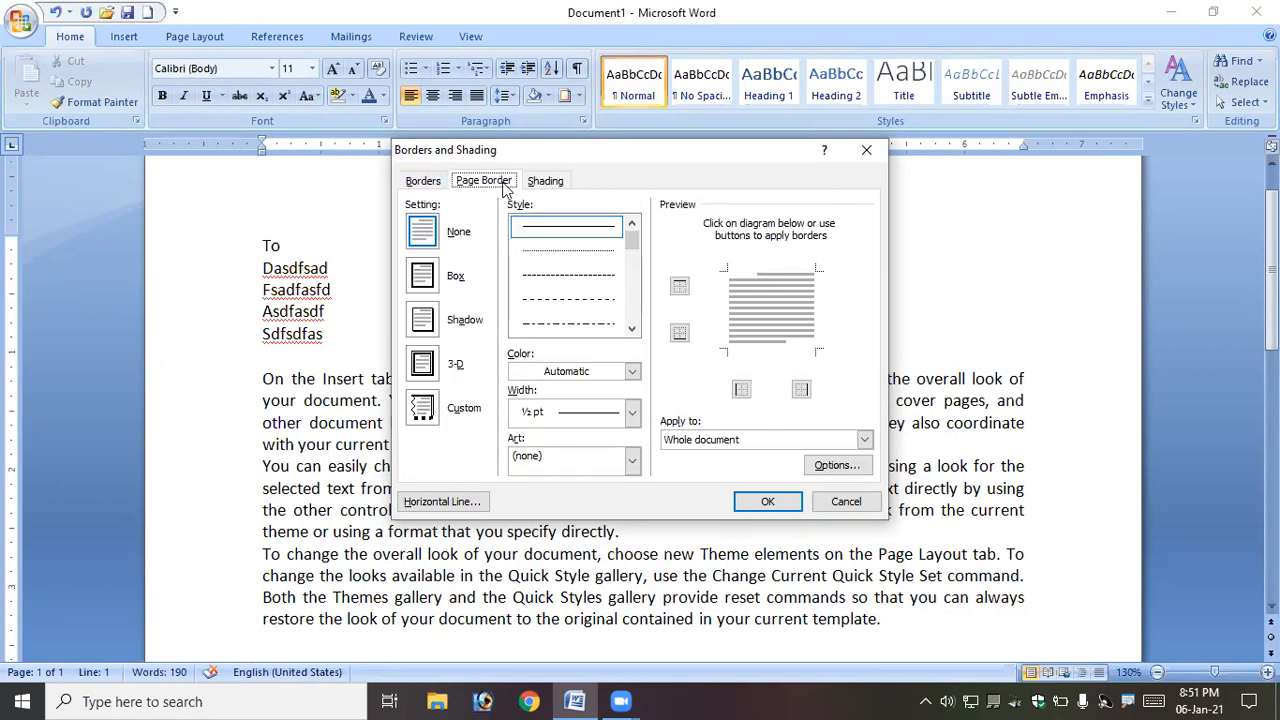
pyautogui.click(423, 284)
pyautogui.click(422, 320)
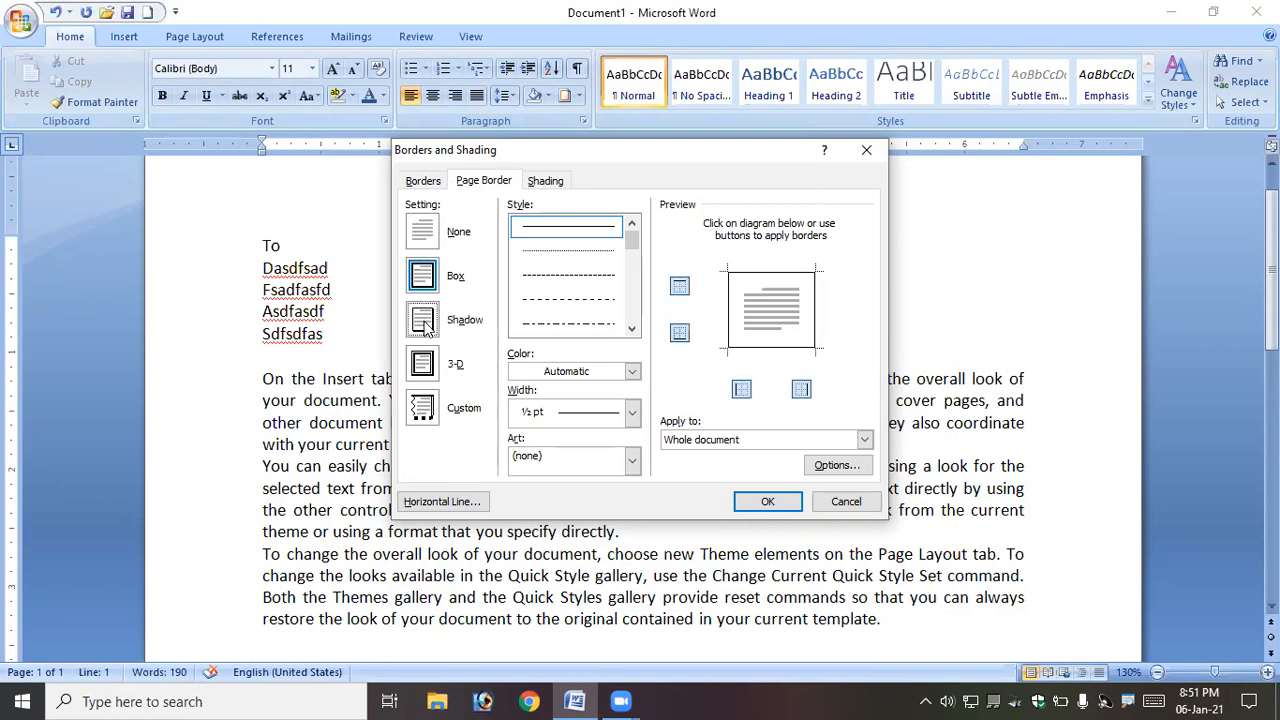
pyautogui.click(436, 378)
pyautogui.click(436, 287)
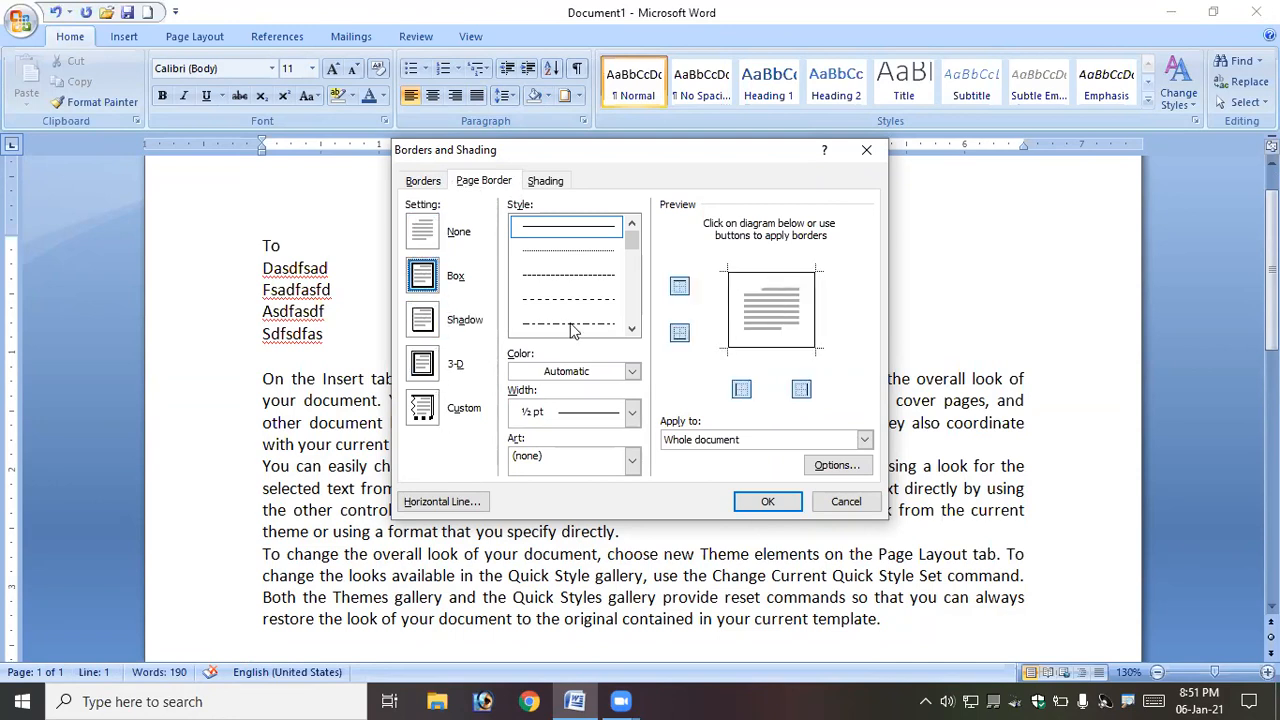
pyautogui.click(630, 331)
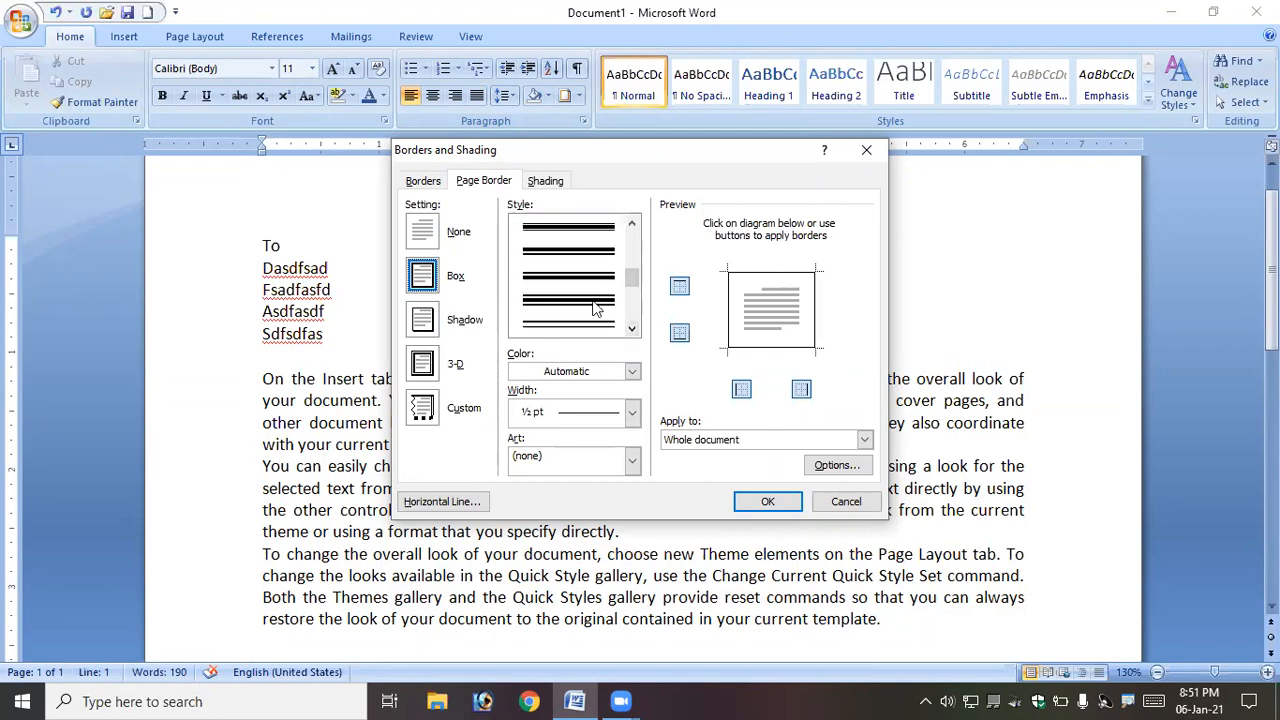
pyautogui.click(594, 306)
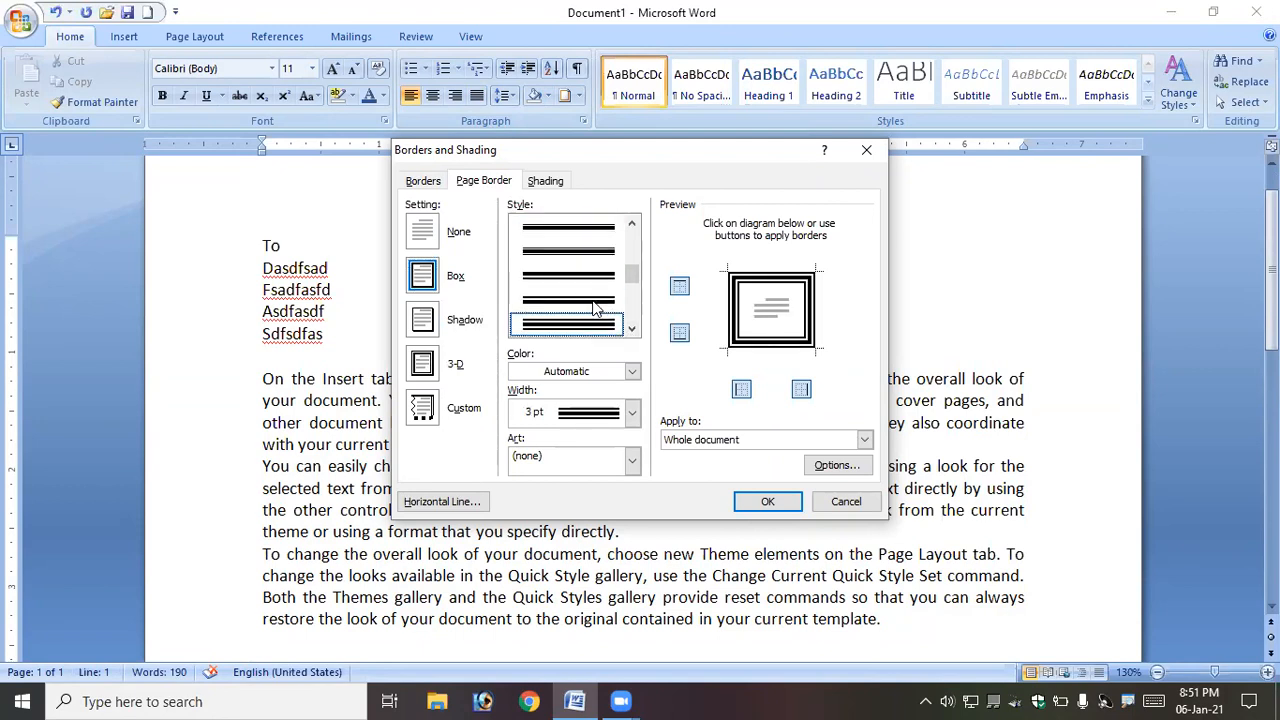
# - Colour the page border dark blue and apply it to the whole document
pyautogui.click(632, 371)
pyautogui.click(644, 532)
pyautogui.click(772, 506)
pyautogui.scroll(1, 236, 226)
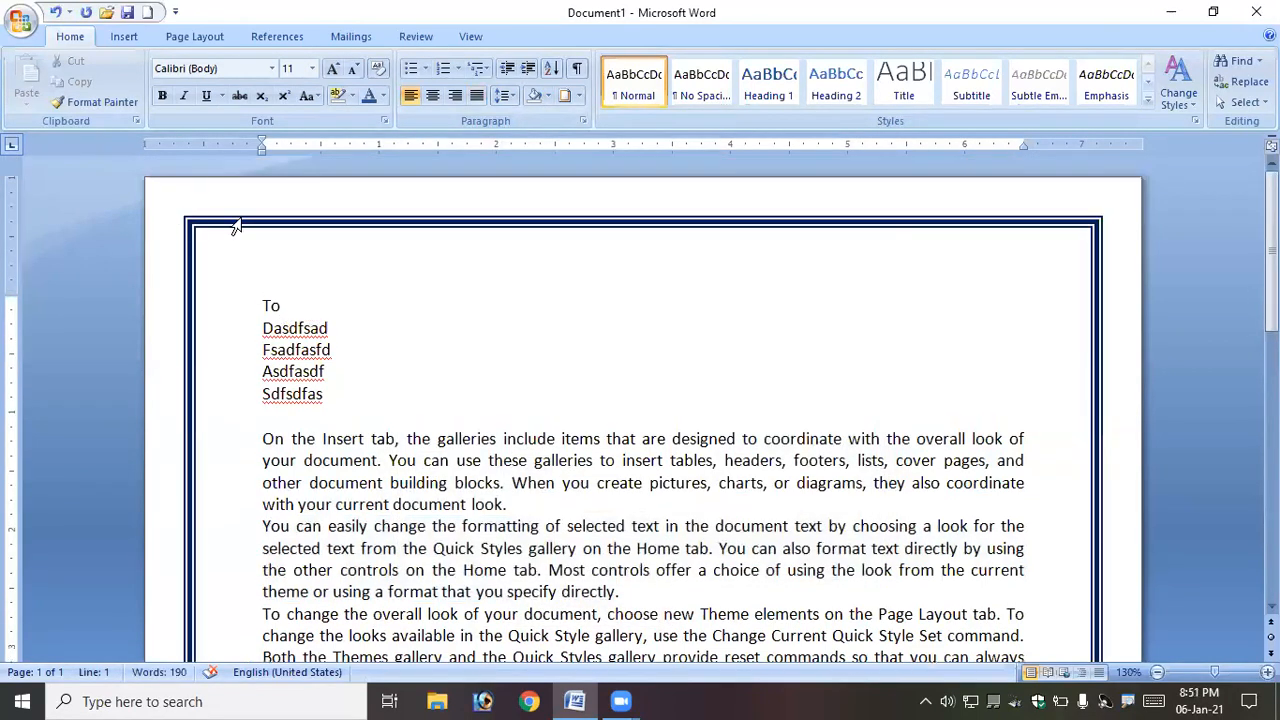
pyautogui.scroll(-12, 429, 383)
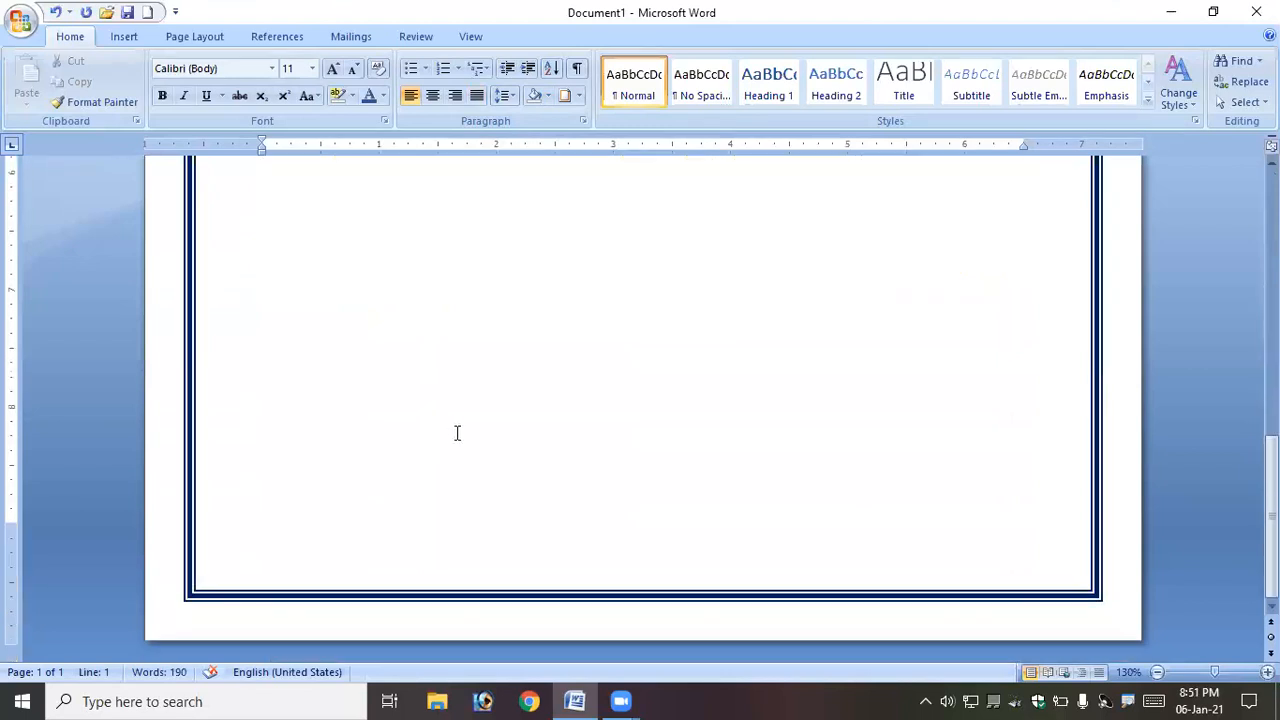
pyautogui.scroll(12, 457, 432)
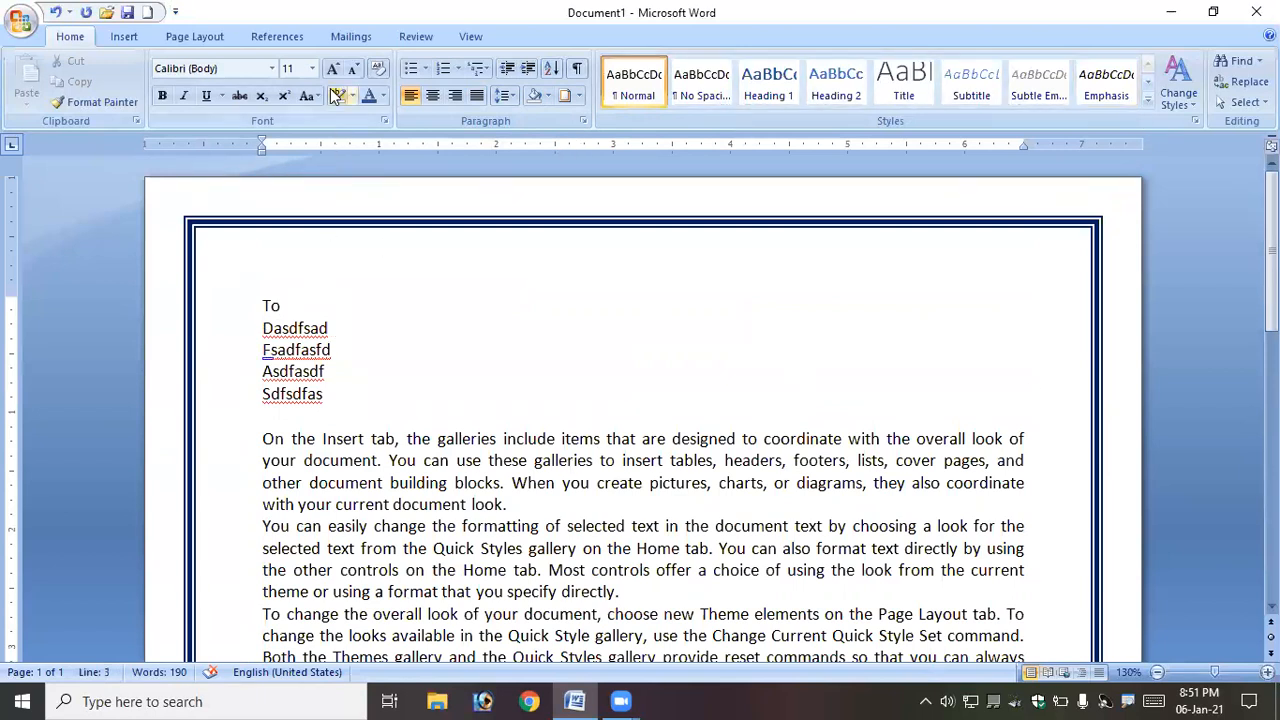
# - Remove the page border by setting it to None with Automatic colour
pyautogui.click(579, 101)
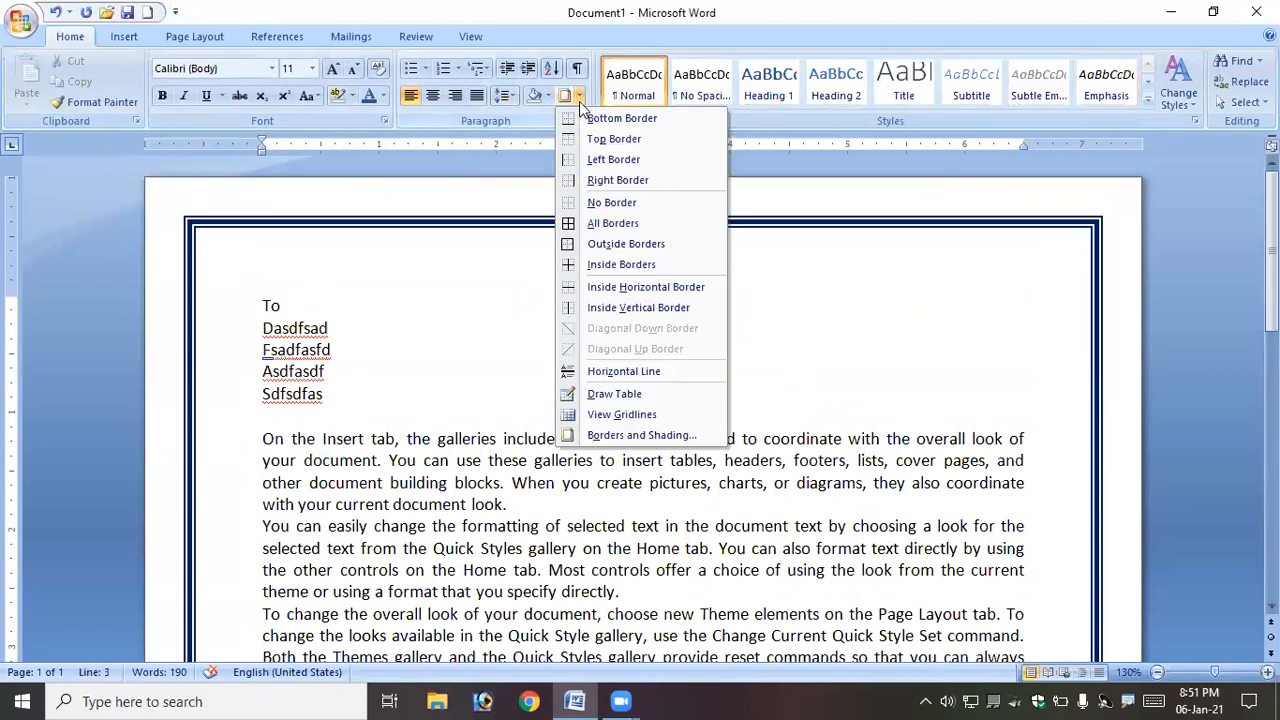
pyautogui.click(641, 437)
pyautogui.click(476, 181)
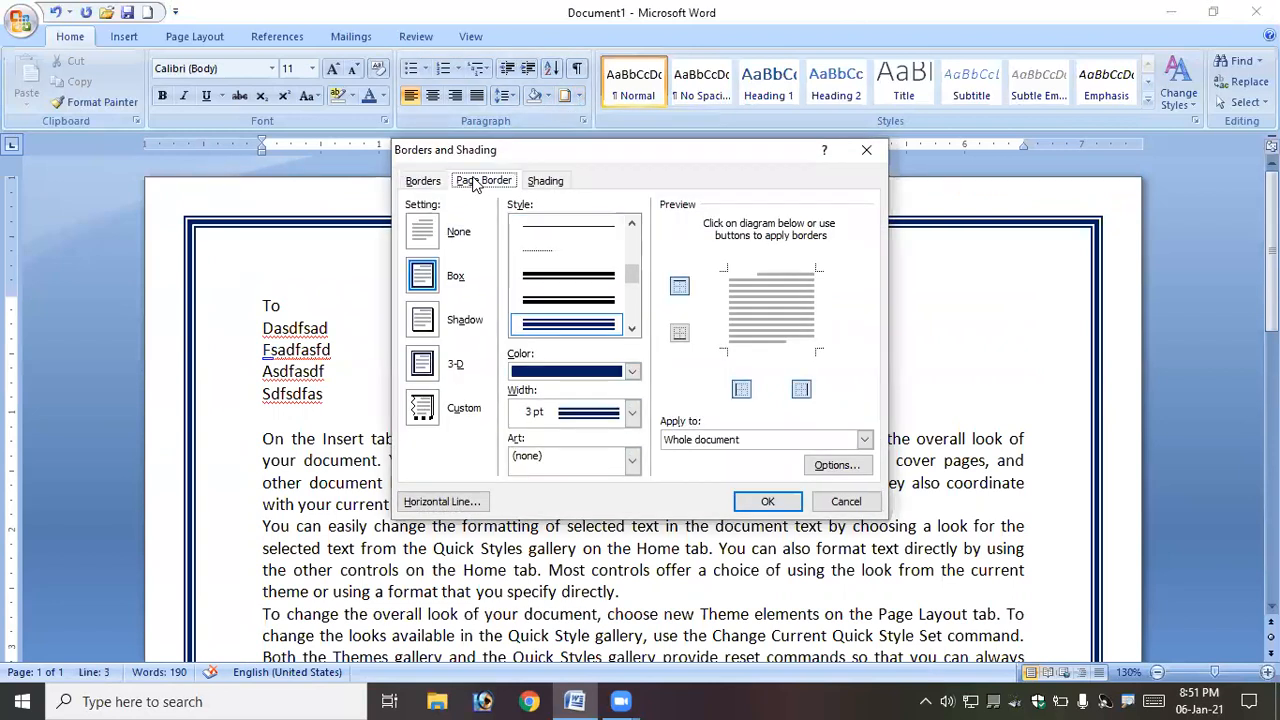
pyautogui.click(632, 371)
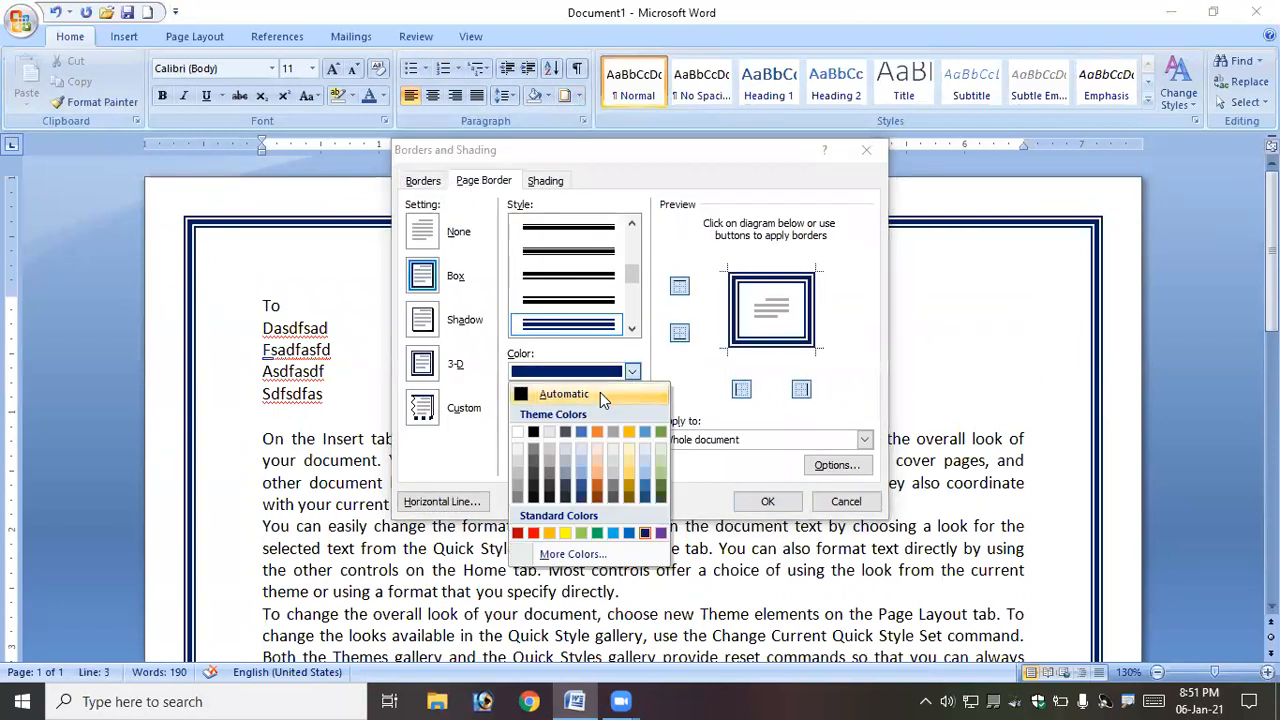
pyautogui.click(600, 392)
pyautogui.click(430, 233)
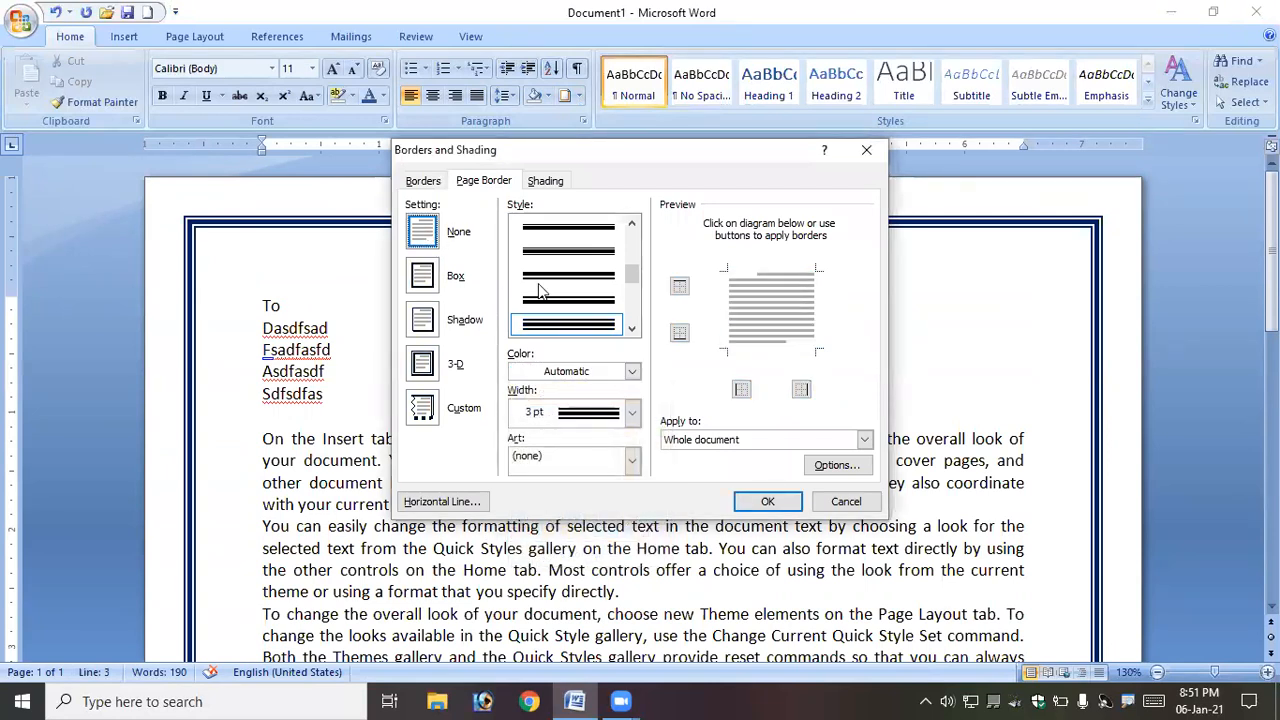
pyautogui.click(762, 502)
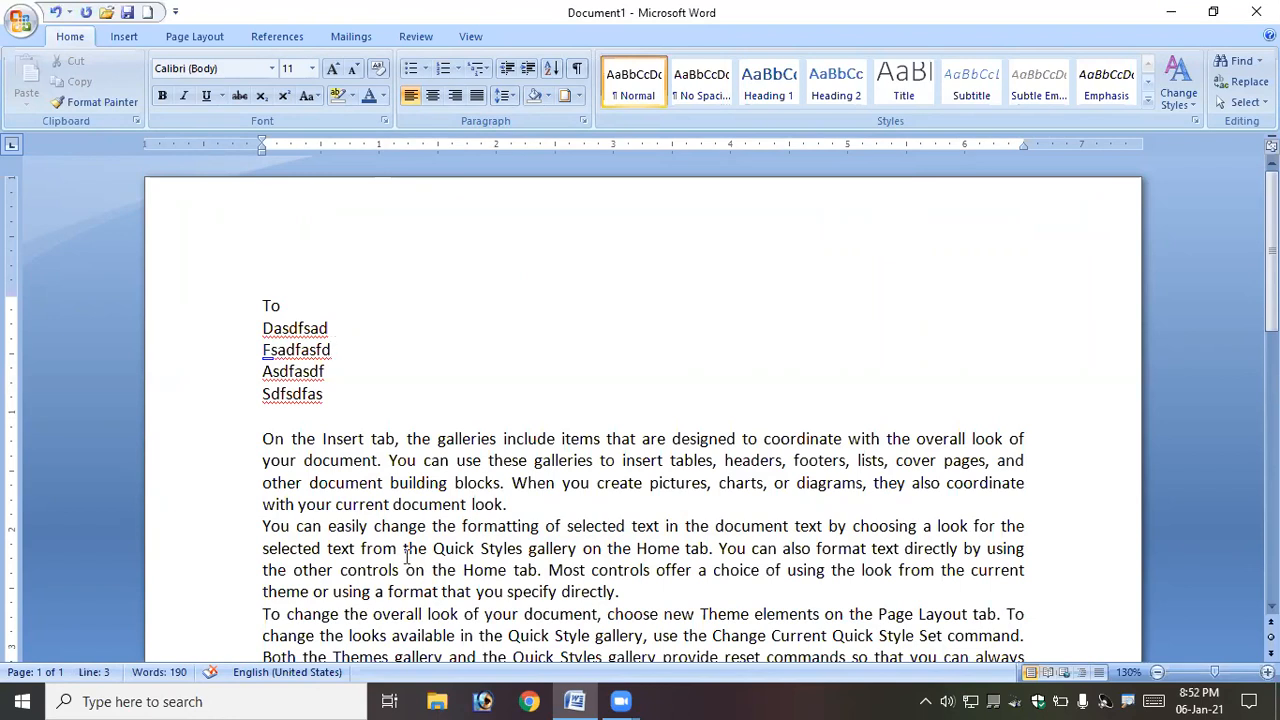
# - Apply a red apple art page border to the whole document
pyautogui.click(579, 96)
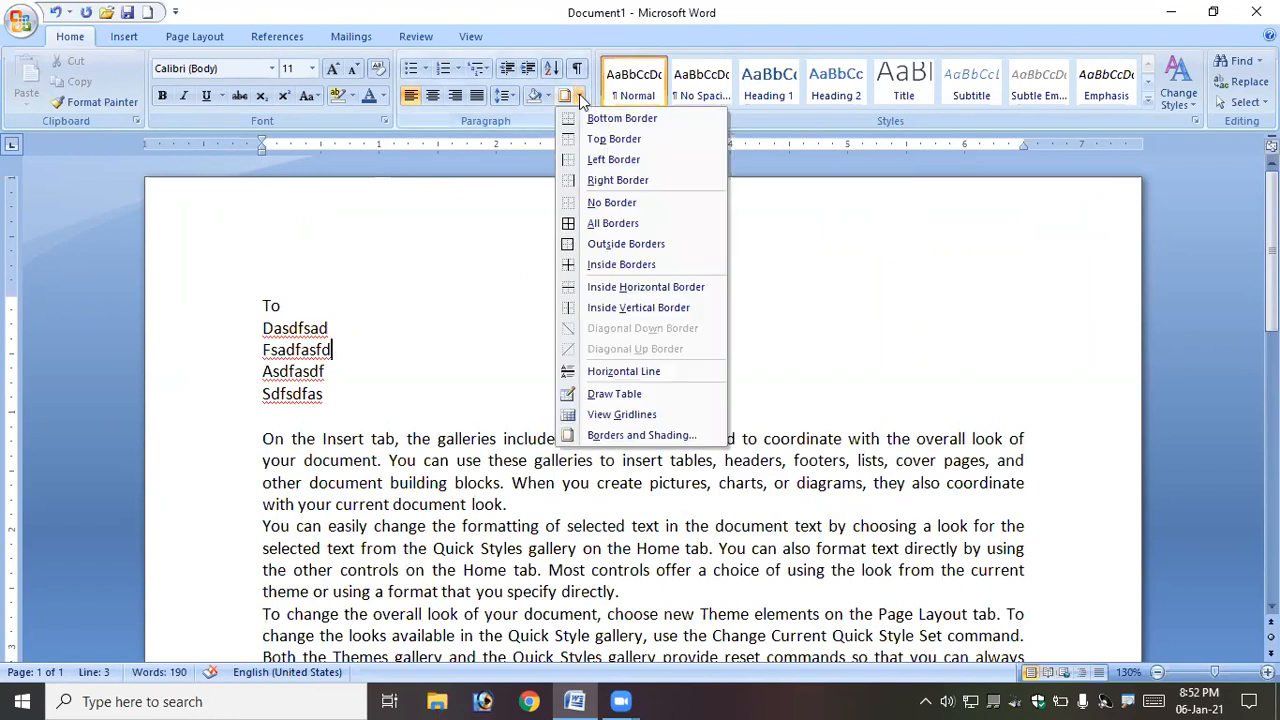
pyautogui.click(640, 437)
pyautogui.click(495, 182)
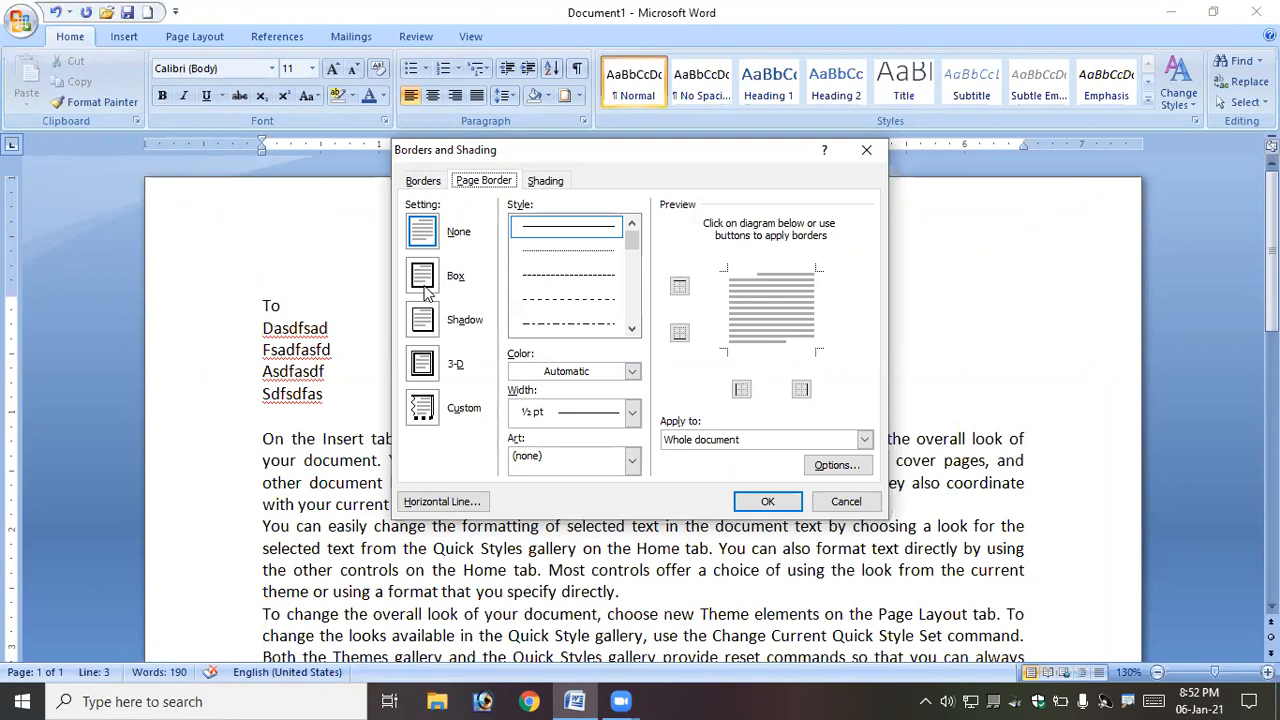
pyautogui.click(632, 462)
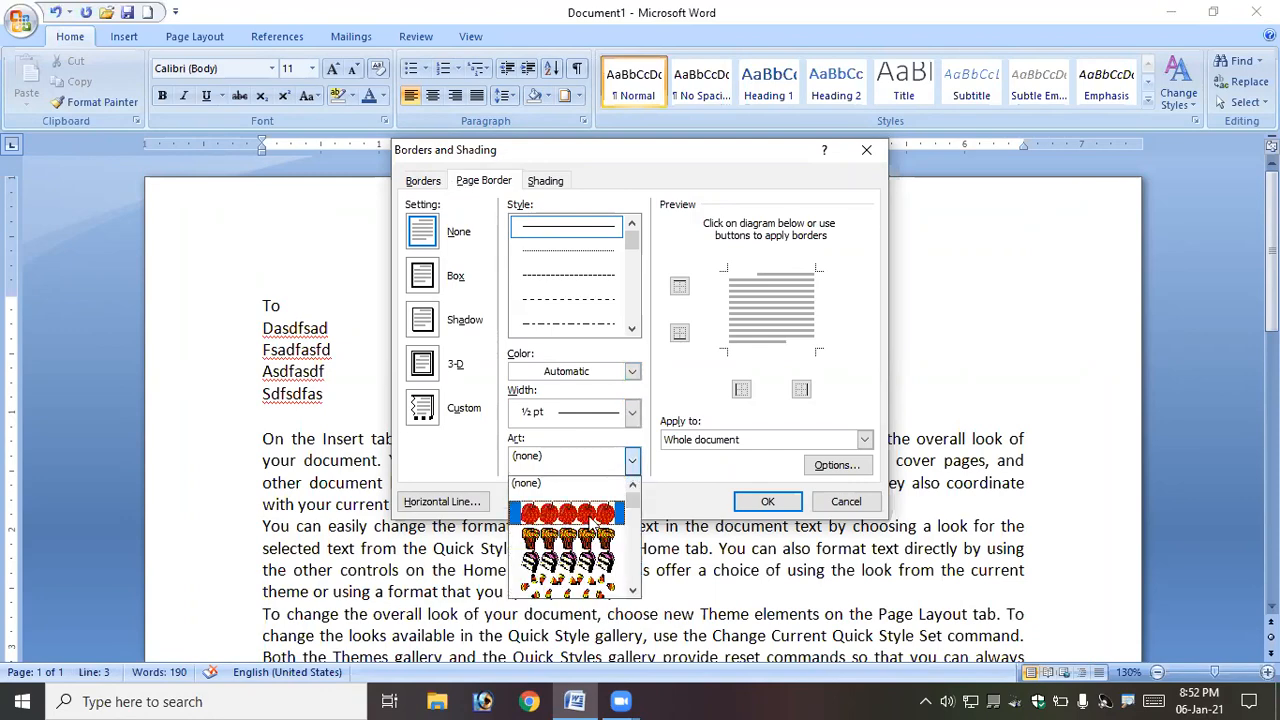
pyautogui.click(590, 518)
pyautogui.click(767, 501)
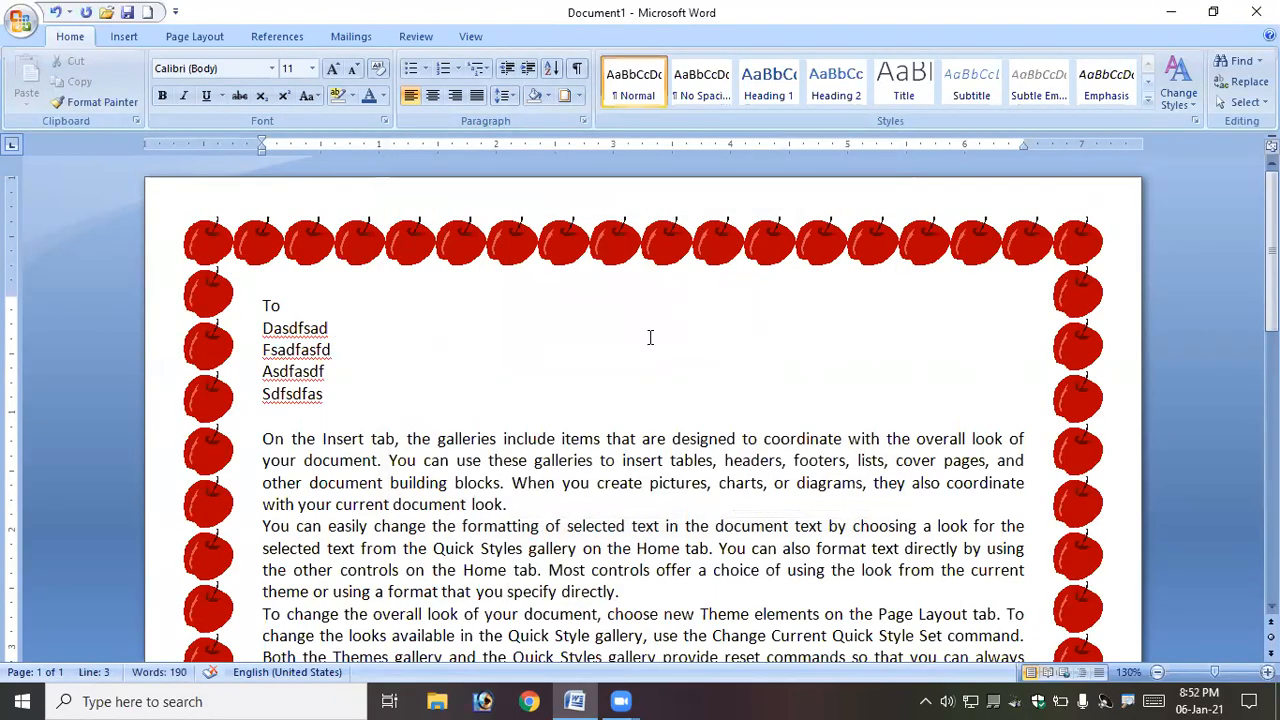
# - Change the page border art to green Christmas trees
pyautogui.scroll(-3, 640, 360)
pyautogui.scroll(4, 613, 375)
pyautogui.click(579, 97)
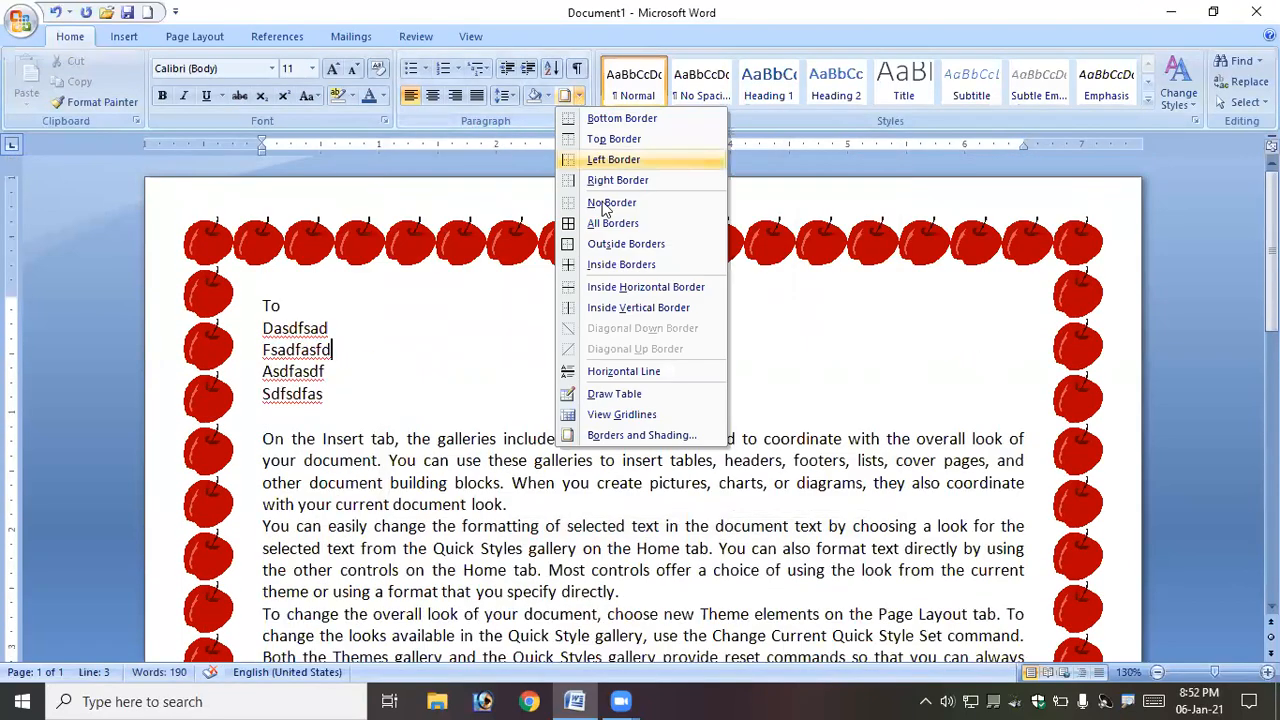
pyautogui.click(625, 428)
pyautogui.click(484, 181)
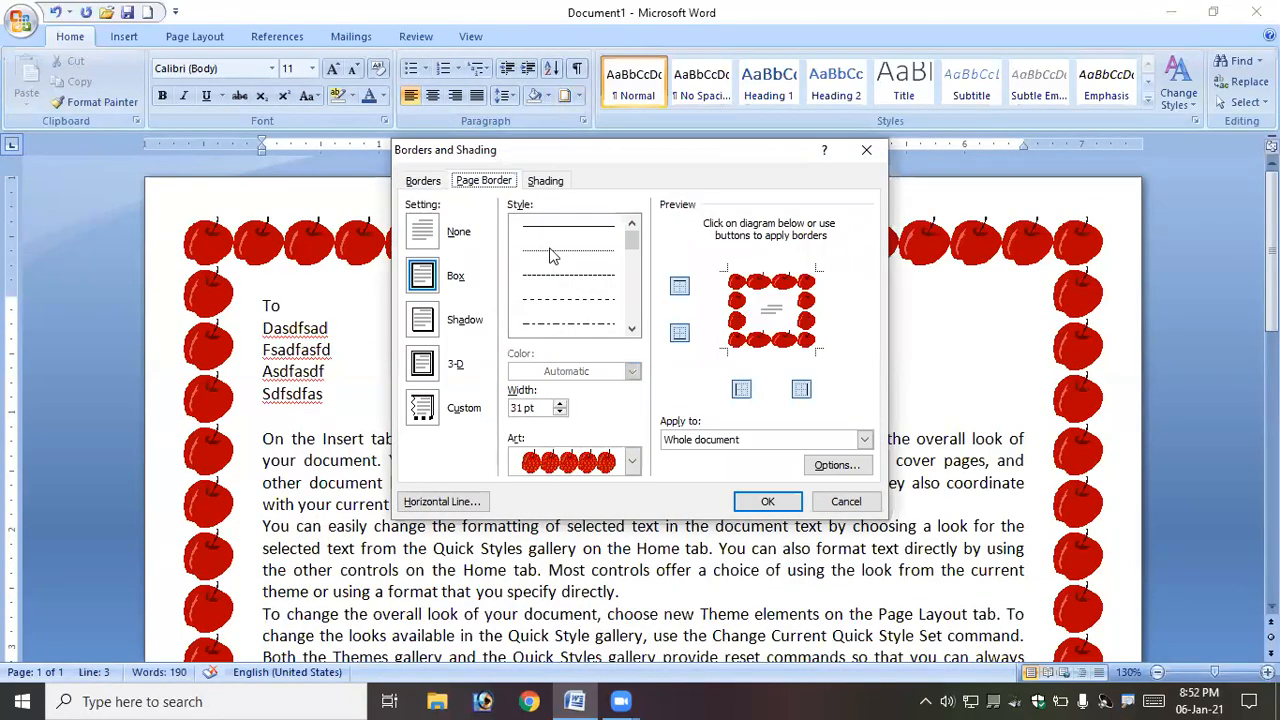
pyautogui.click(632, 461)
pyautogui.scroll(-2, 620, 540)
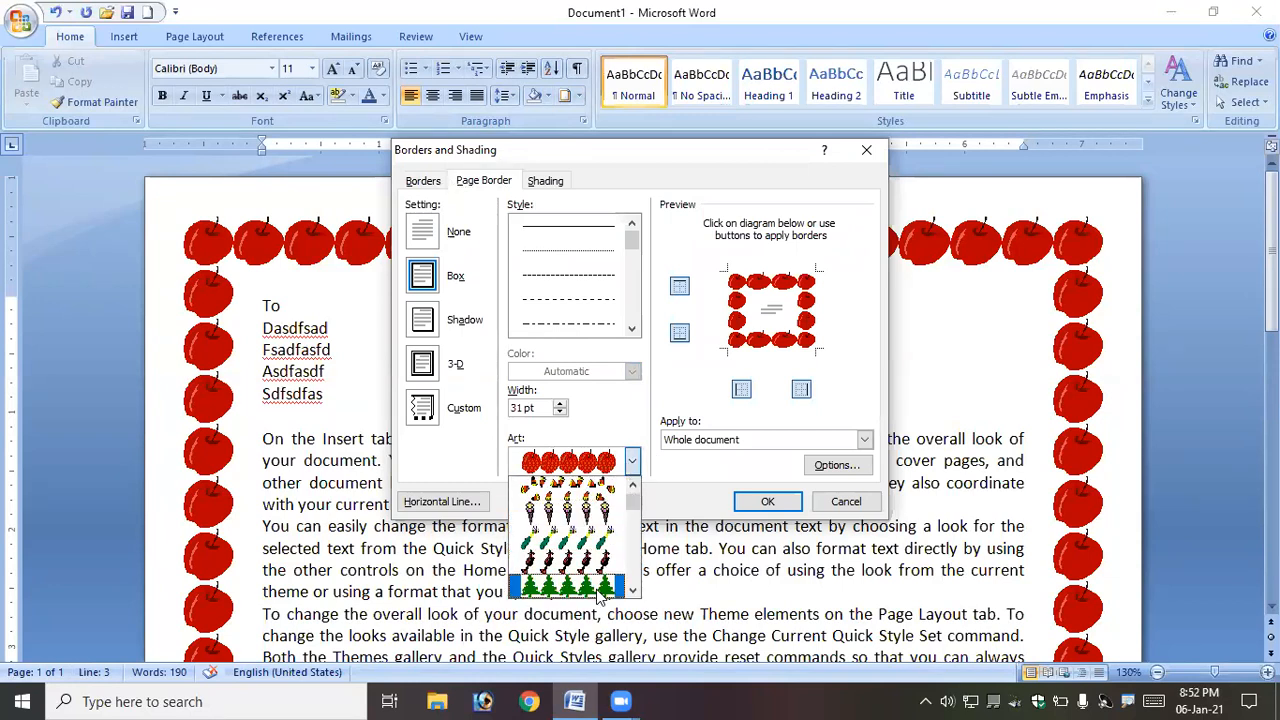
pyautogui.click(617, 591)
pyautogui.click(765, 502)
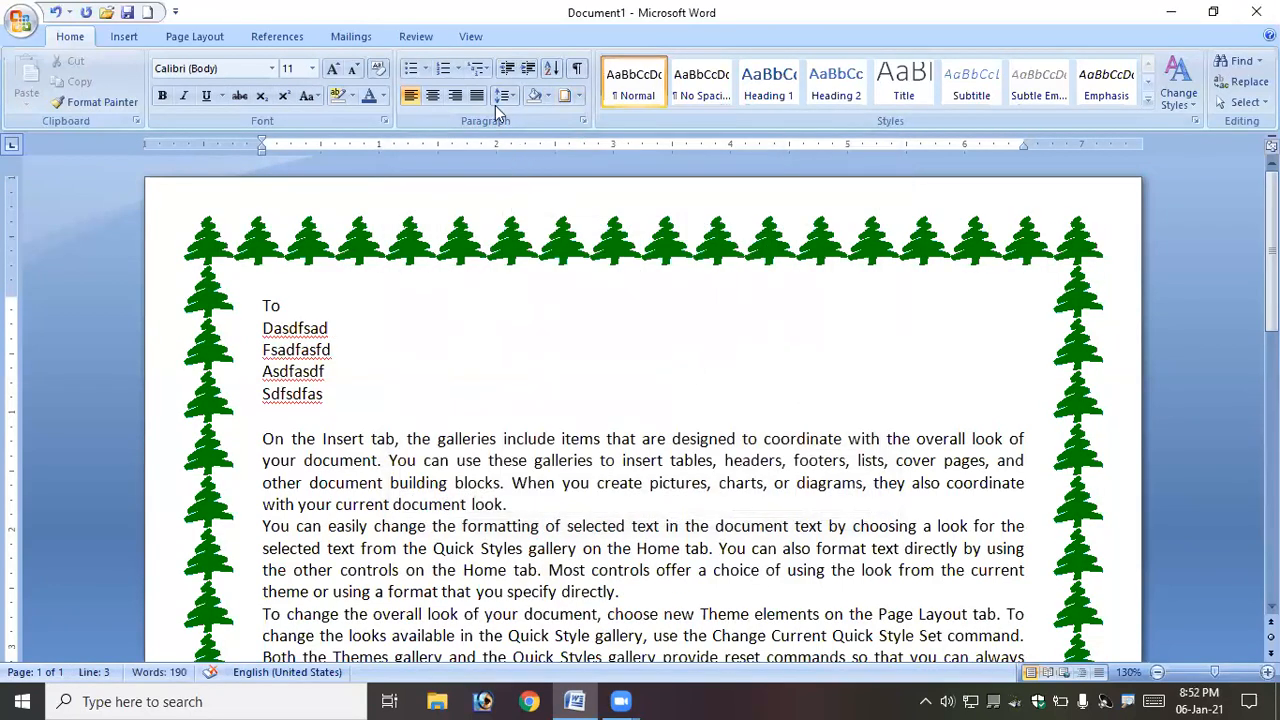
# - Change the page border art to butterflies
pyautogui.click(580, 96)
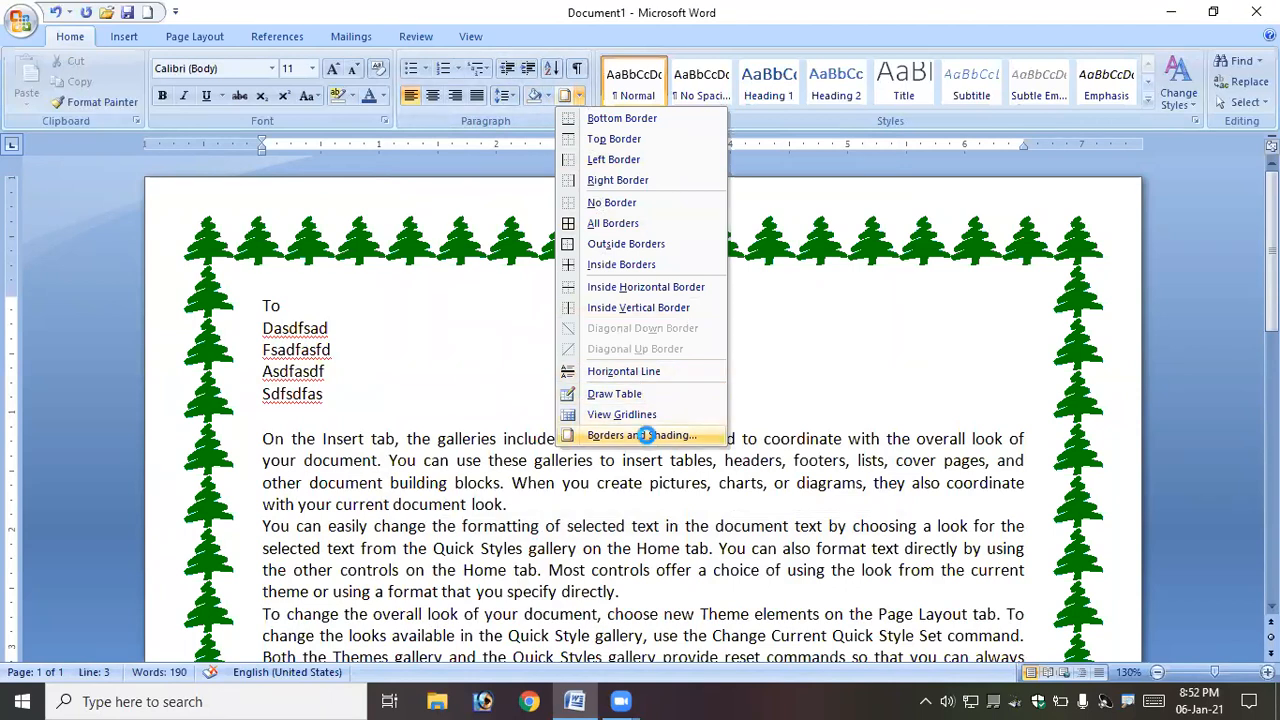
pyautogui.click(620, 512)
pyautogui.click(484, 181)
pyautogui.click(632, 461)
pyautogui.scroll(3, 617, 540)
pyautogui.scroll(-10, 617, 540)
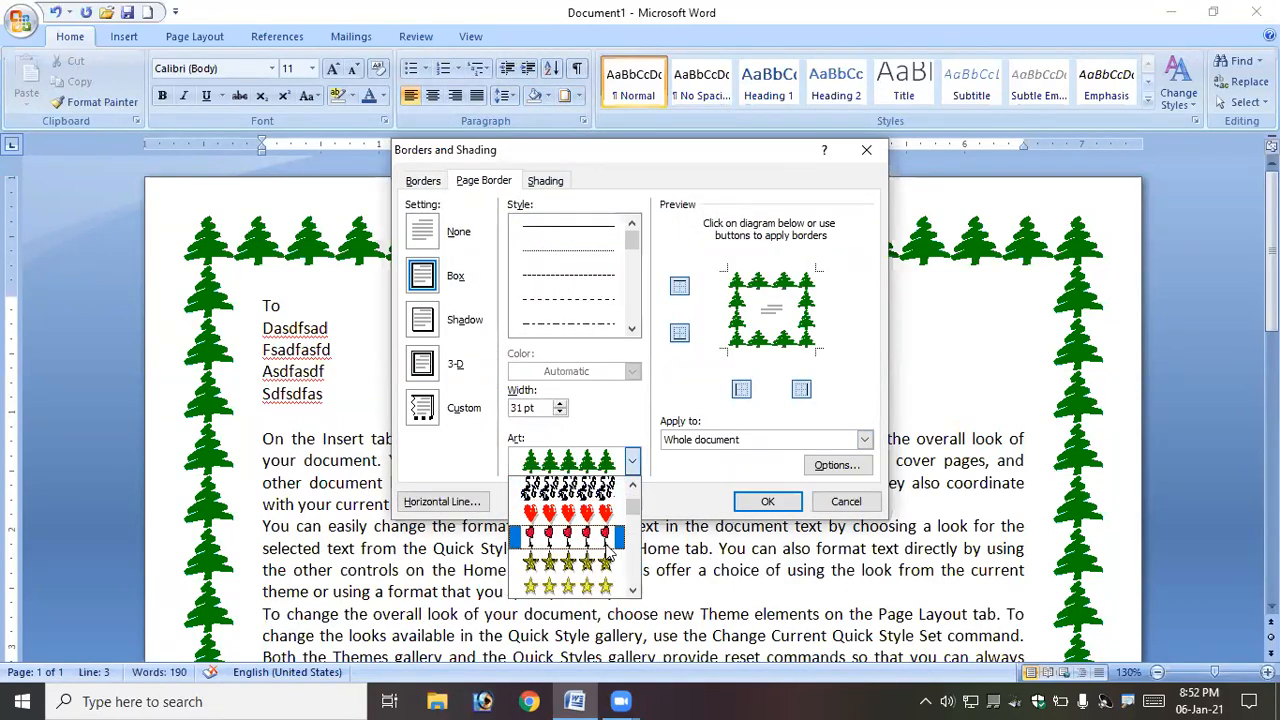
pyautogui.scroll(-8, 606, 548)
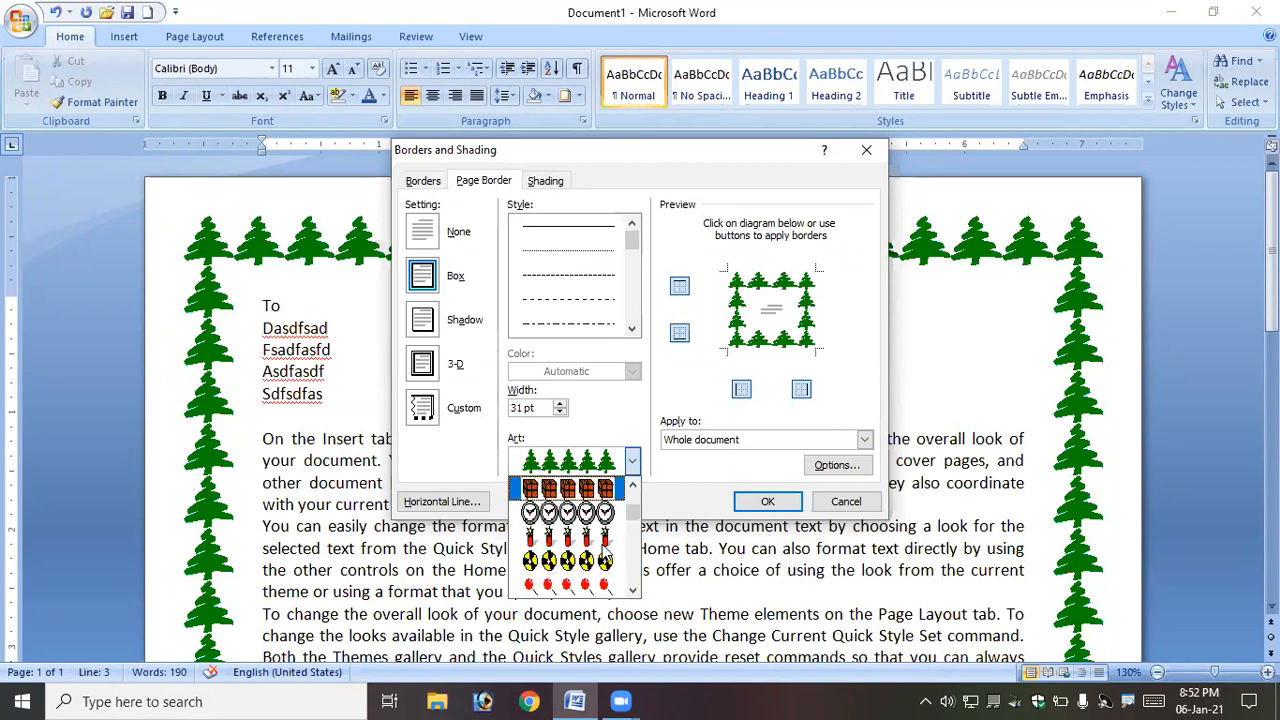
pyautogui.click(606, 588)
pyautogui.click(767, 501)
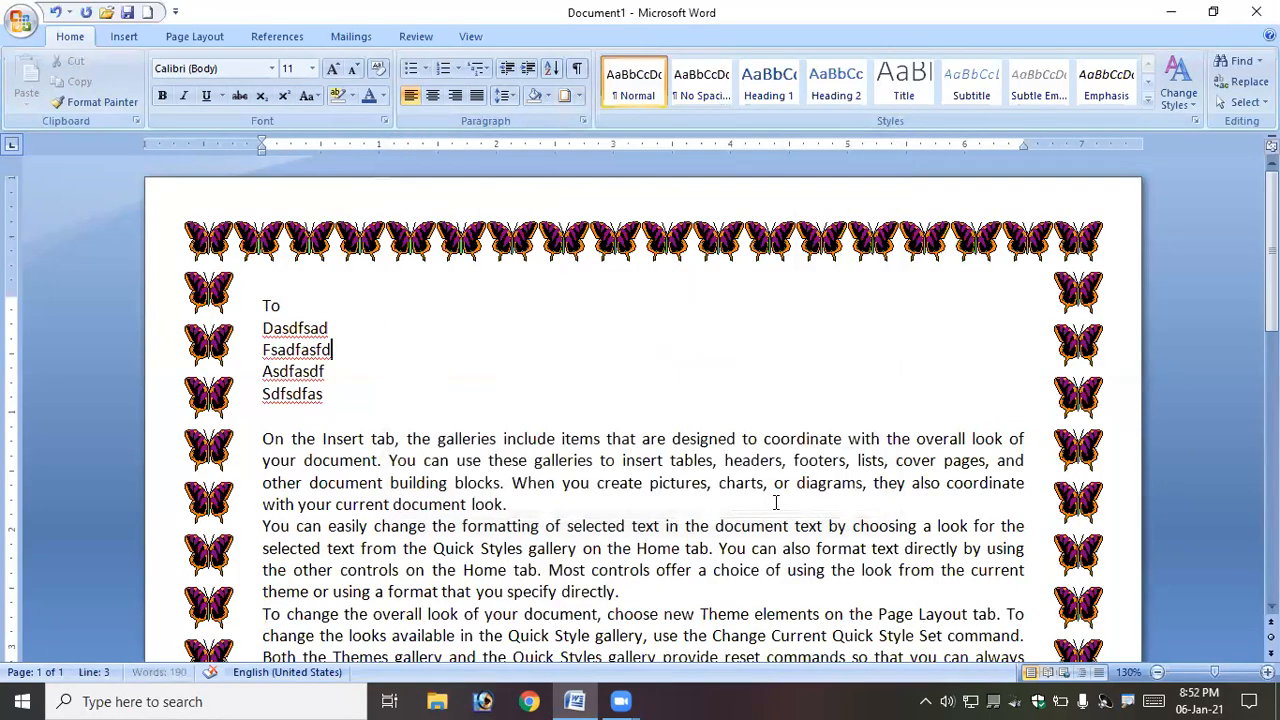
# - Reduce the butterfly page border's width to 10 pt for the whole document
pyautogui.click(578, 95)
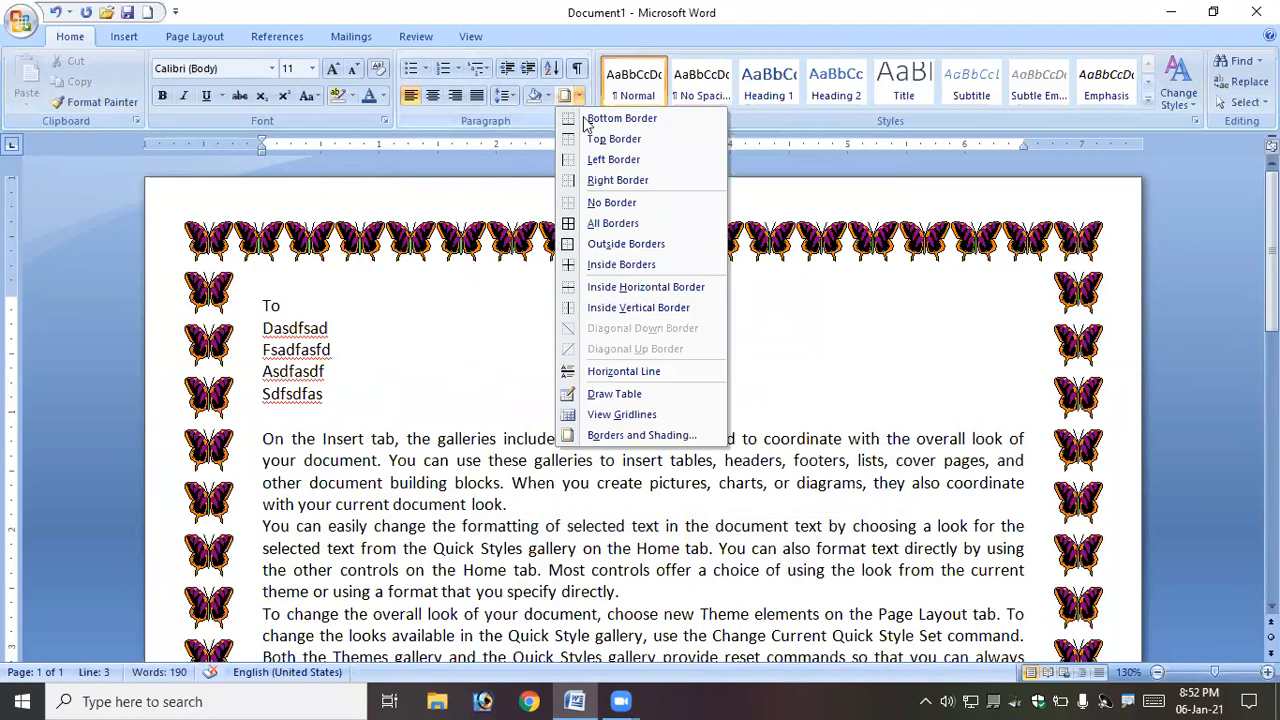
pyautogui.click(637, 437)
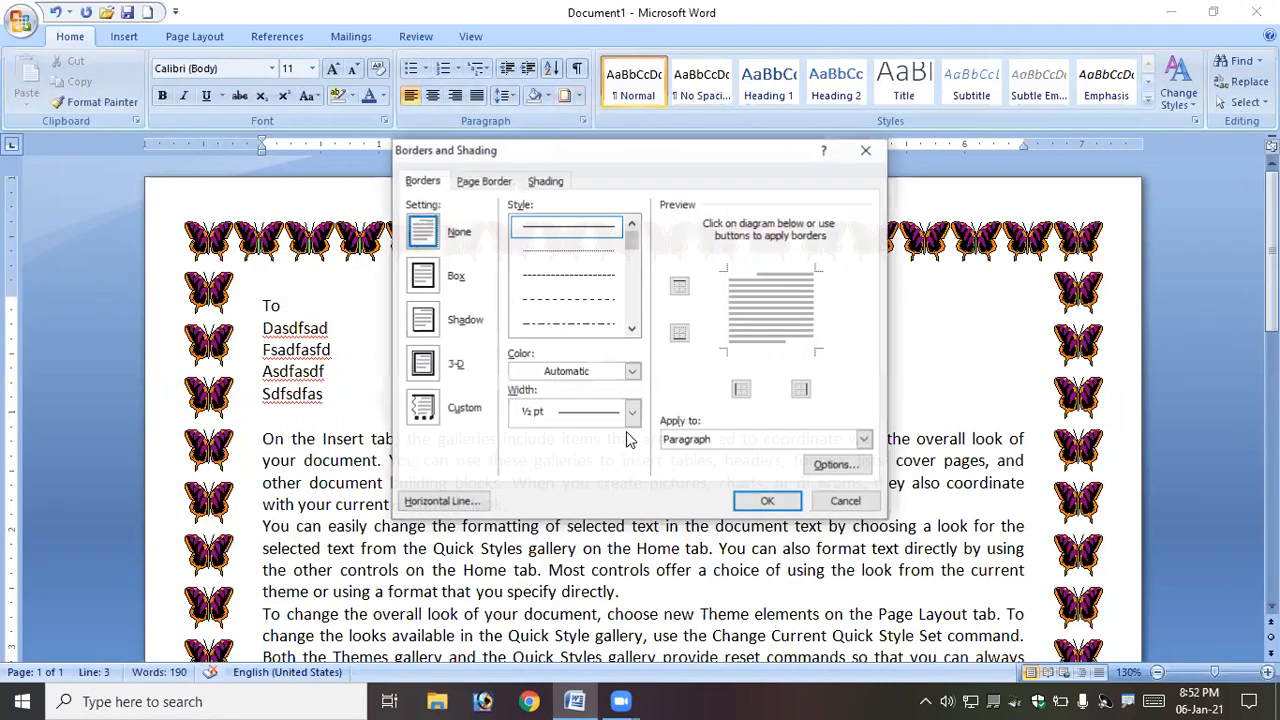
pyautogui.click(484, 181)
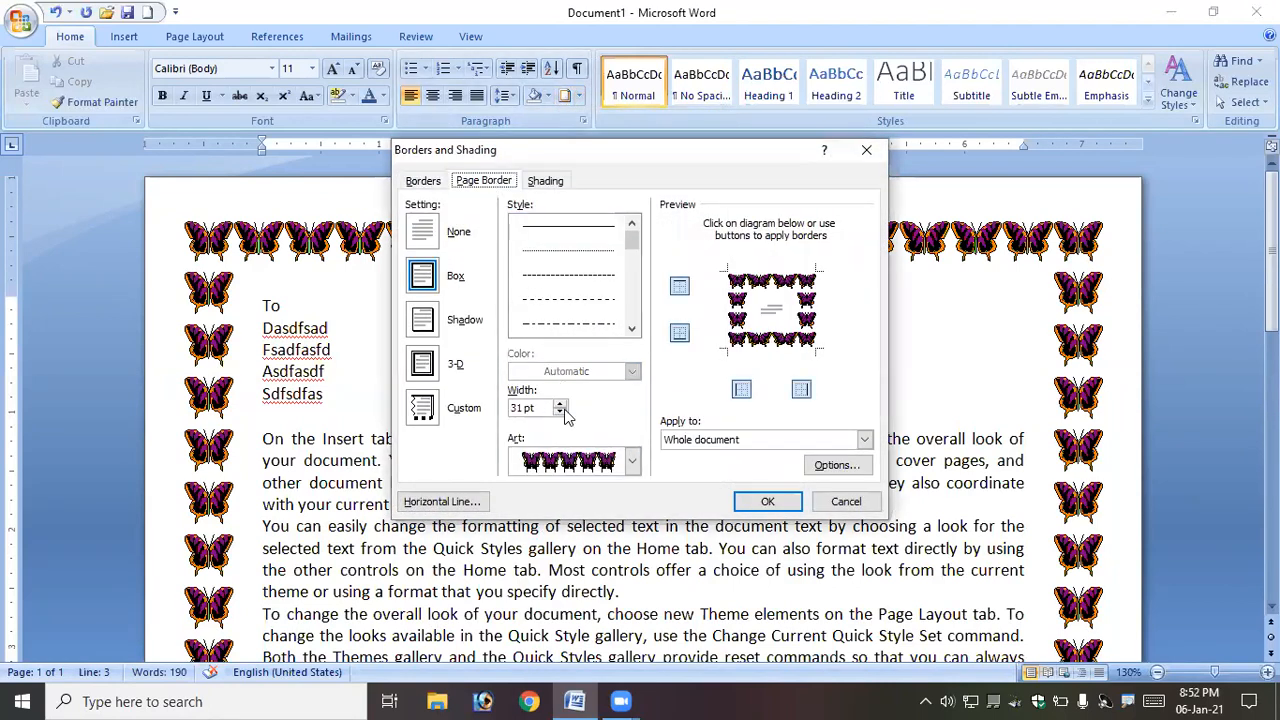
pyautogui.click(560, 413)
pyautogui.click(560, 413)
pyautogui.click(560, 413)
pyautogui.click(560, 413)
pyautogui.click(560, 413)
pyautogui.click(560, 413)
pyautogui.click(560, 413)
pyautogui.click(560, 413)
pyautogui.click(560, 413)
pyautogui.click(560, 413)
pyautogui.click(560, 413)
pyautogui.click(560, 413)
pyautogui.click(560, 413)
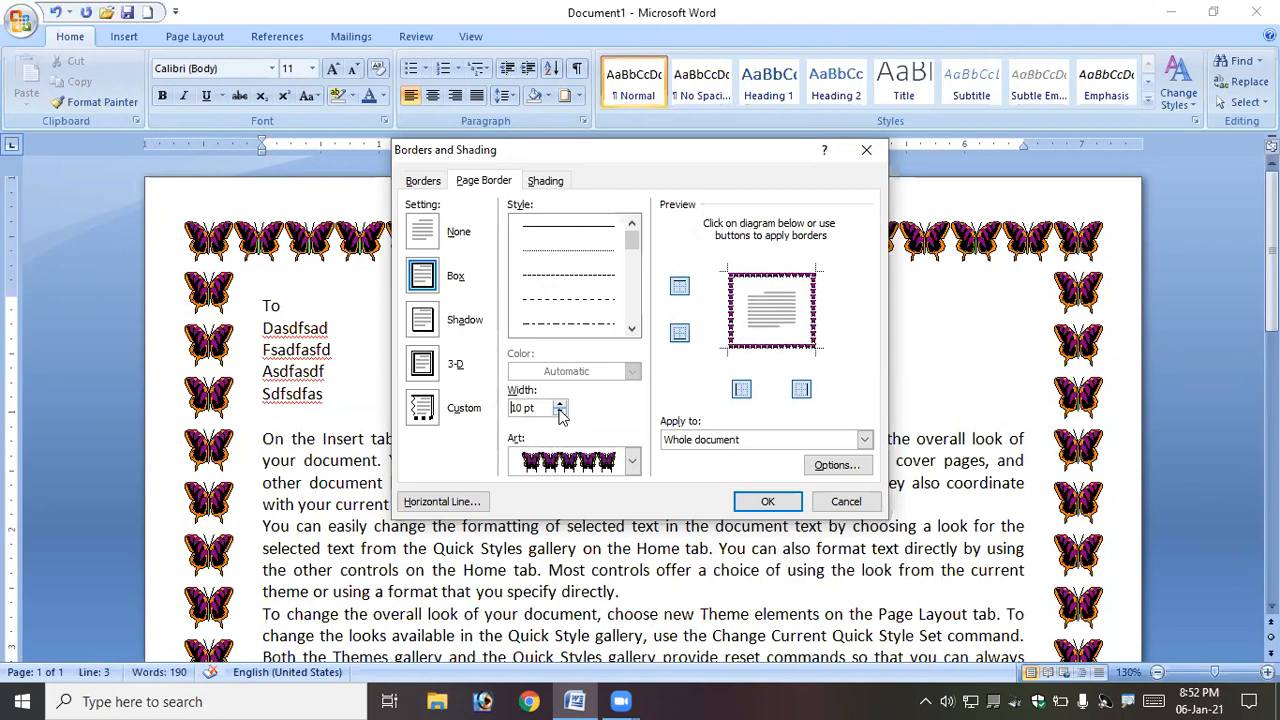
pyautogui.click(767, 501)
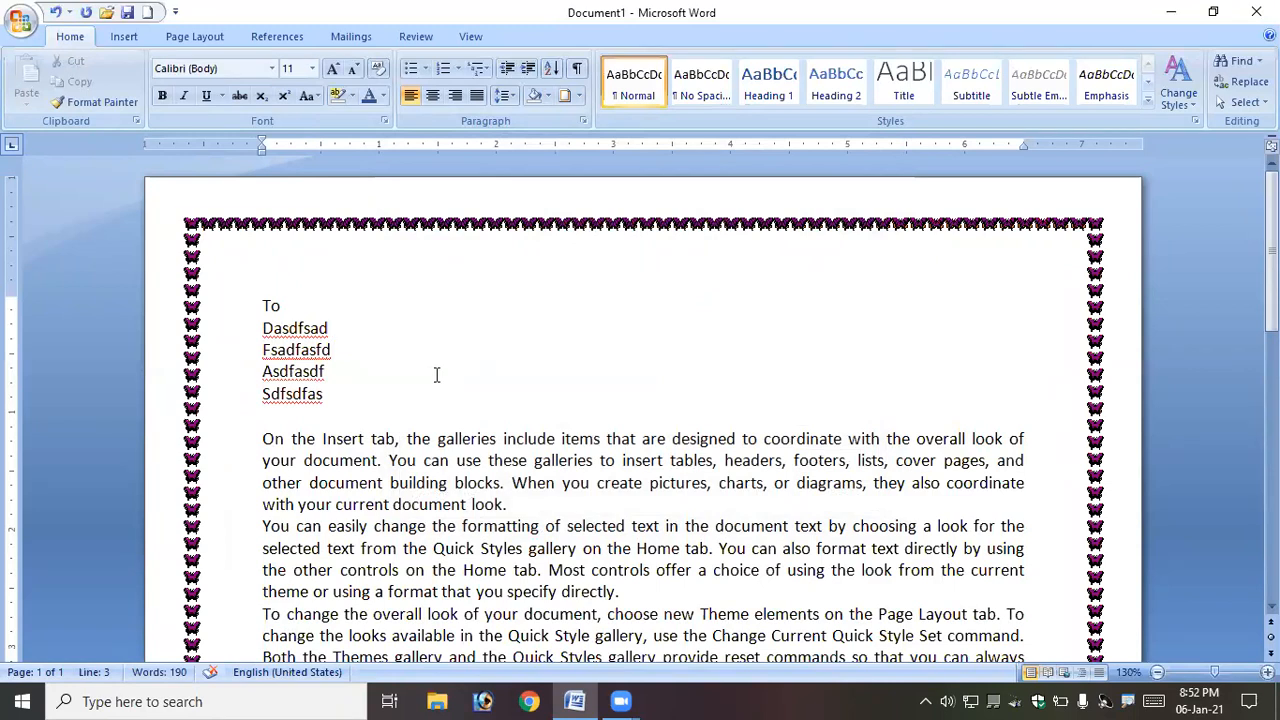
# - Remove the page border by setting the page border to None
pyautogui.click(578, 96)
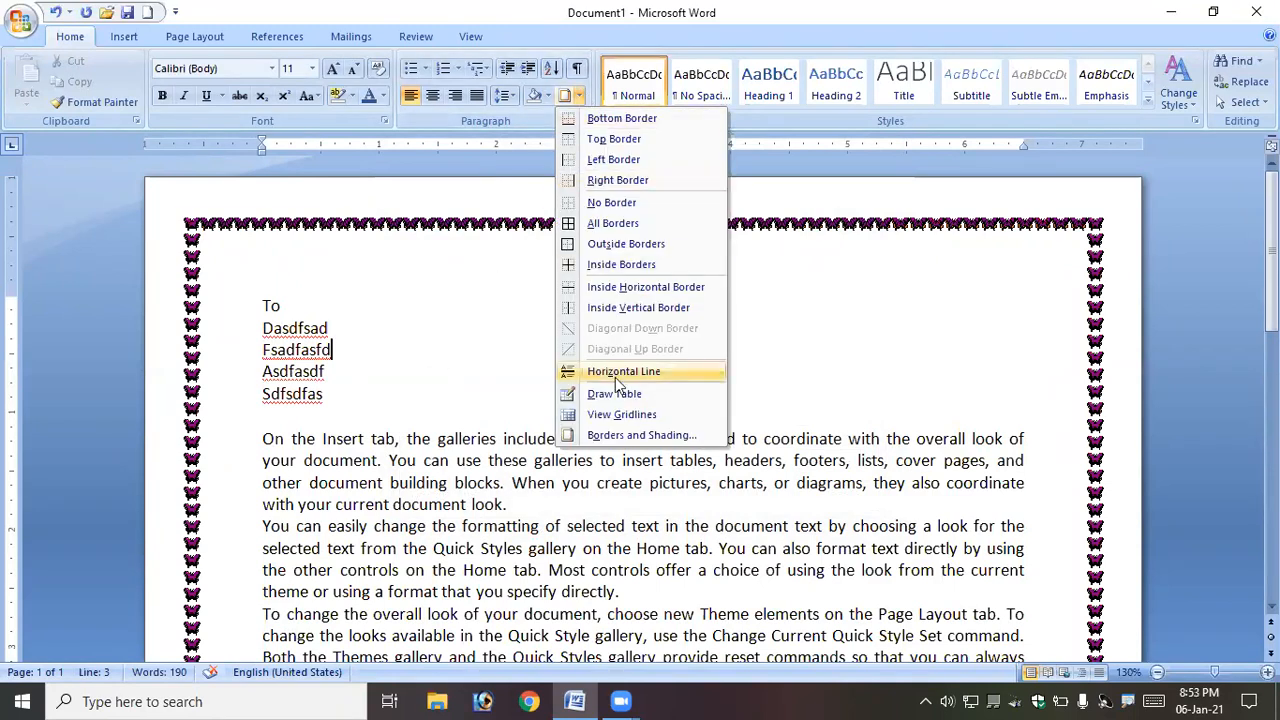
pyautogui.click(641, 435)
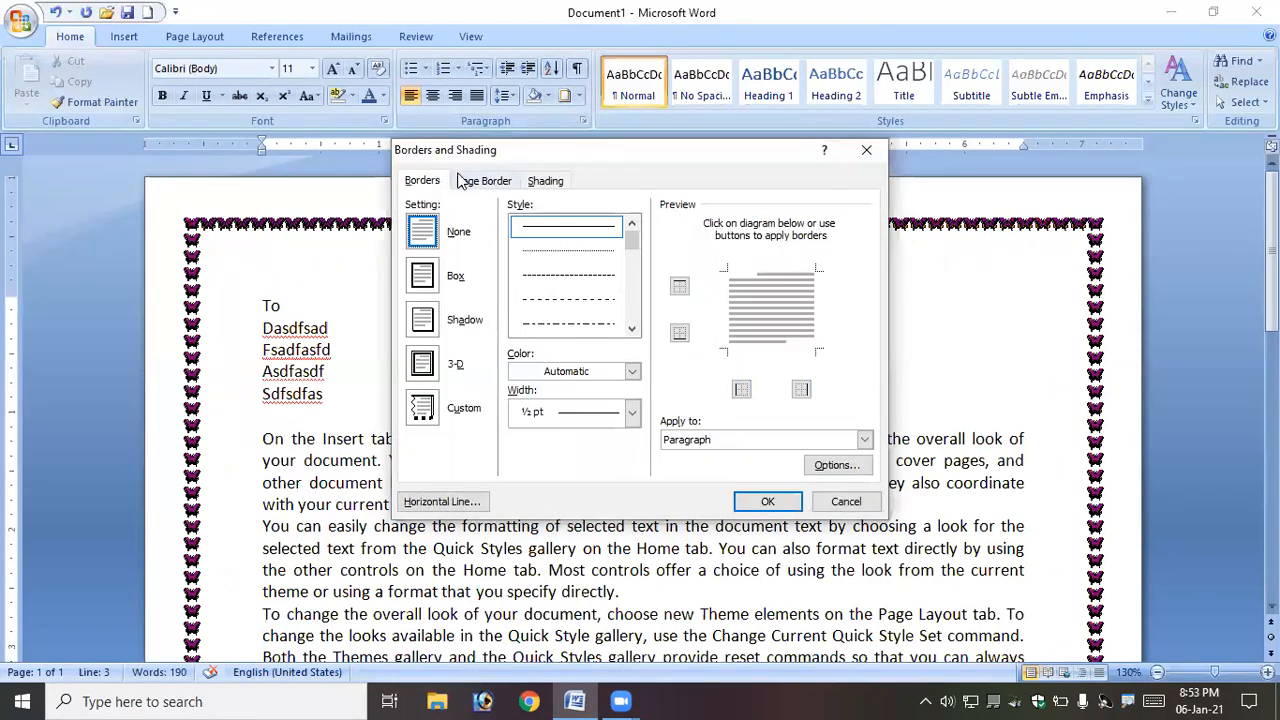
pyautogui.click(478, 181)
pyautogui.click(421, 236)
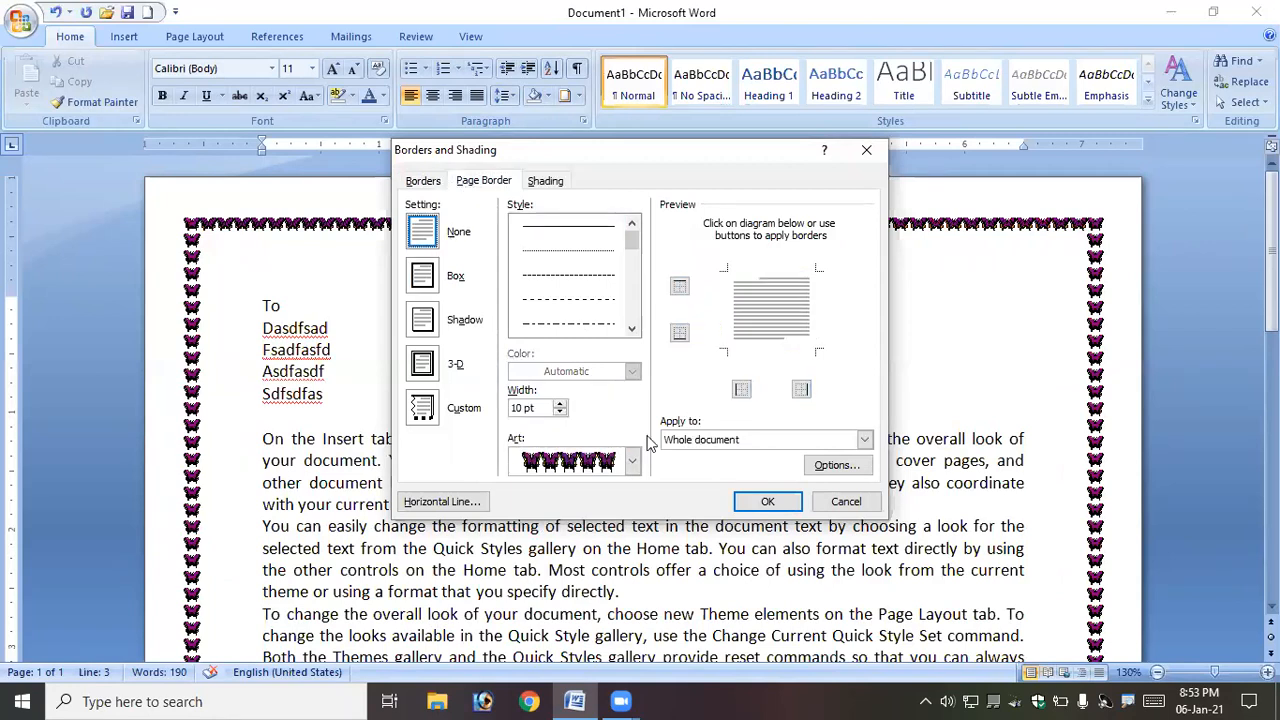
pyautogui.click(764, 503)
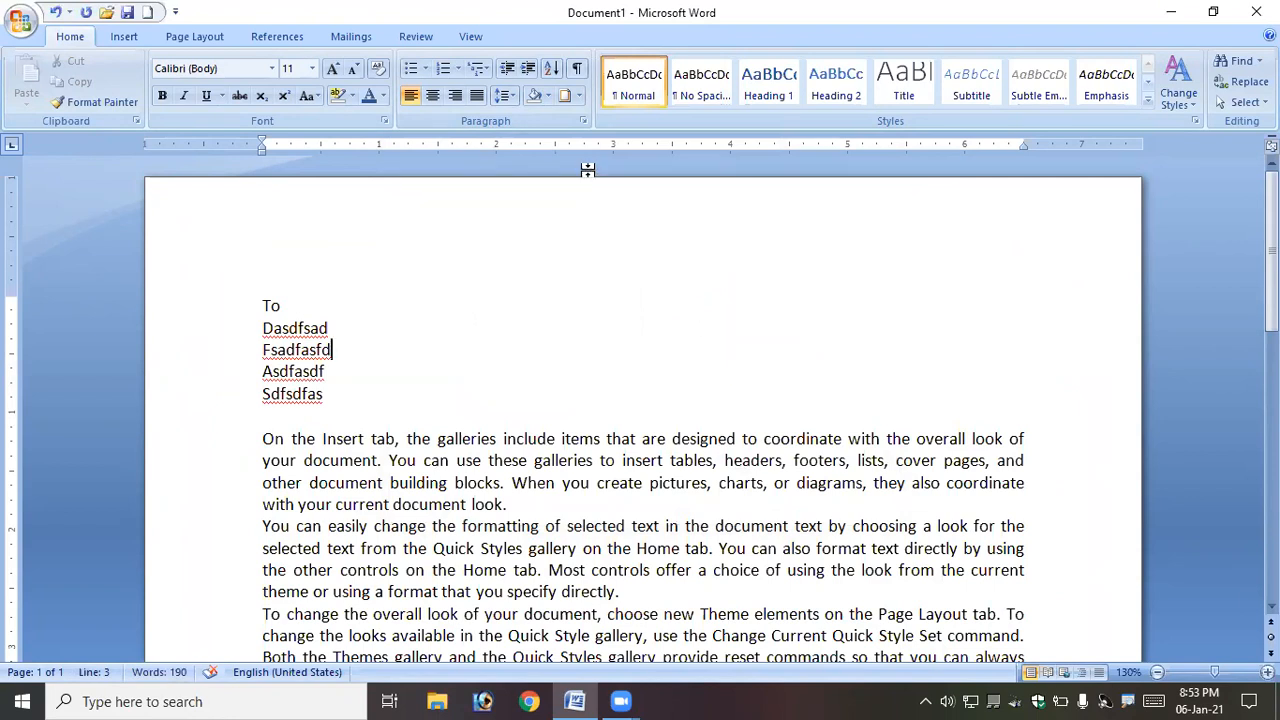
# - Delete the five short address lines at the top of the document
pyautogui.click(578, 96)
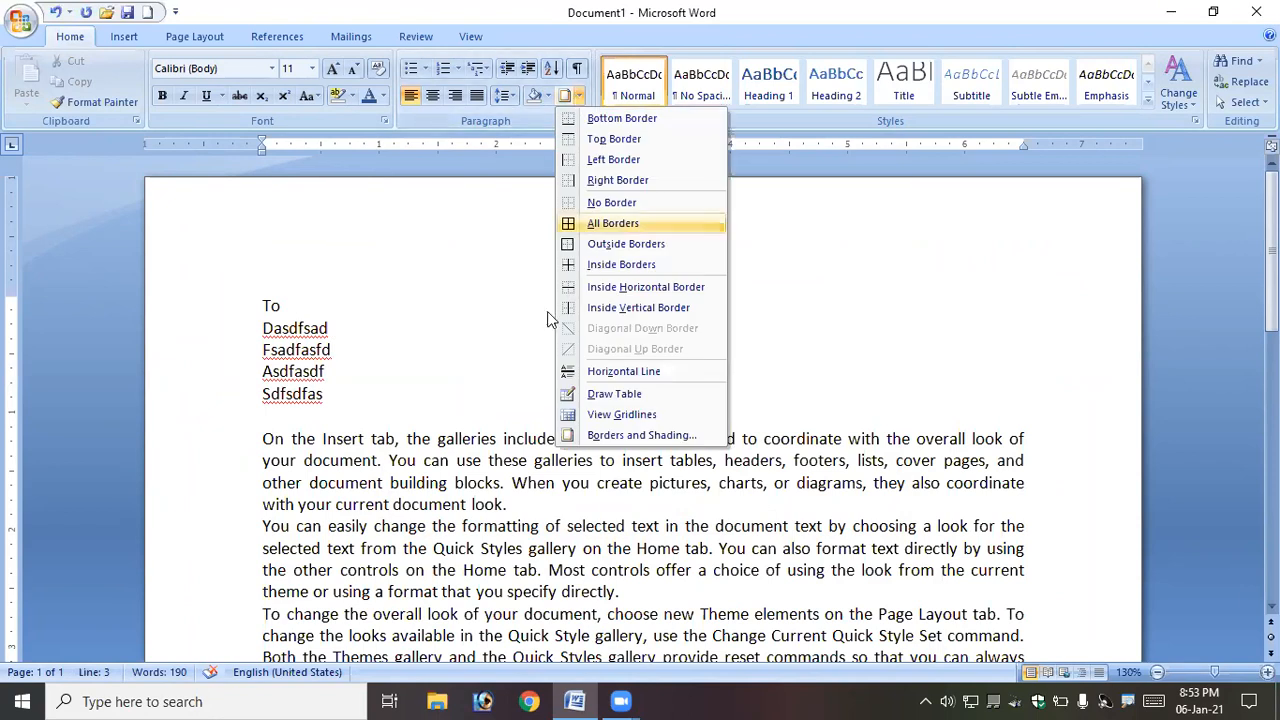
pyautogui.click(477, 459)
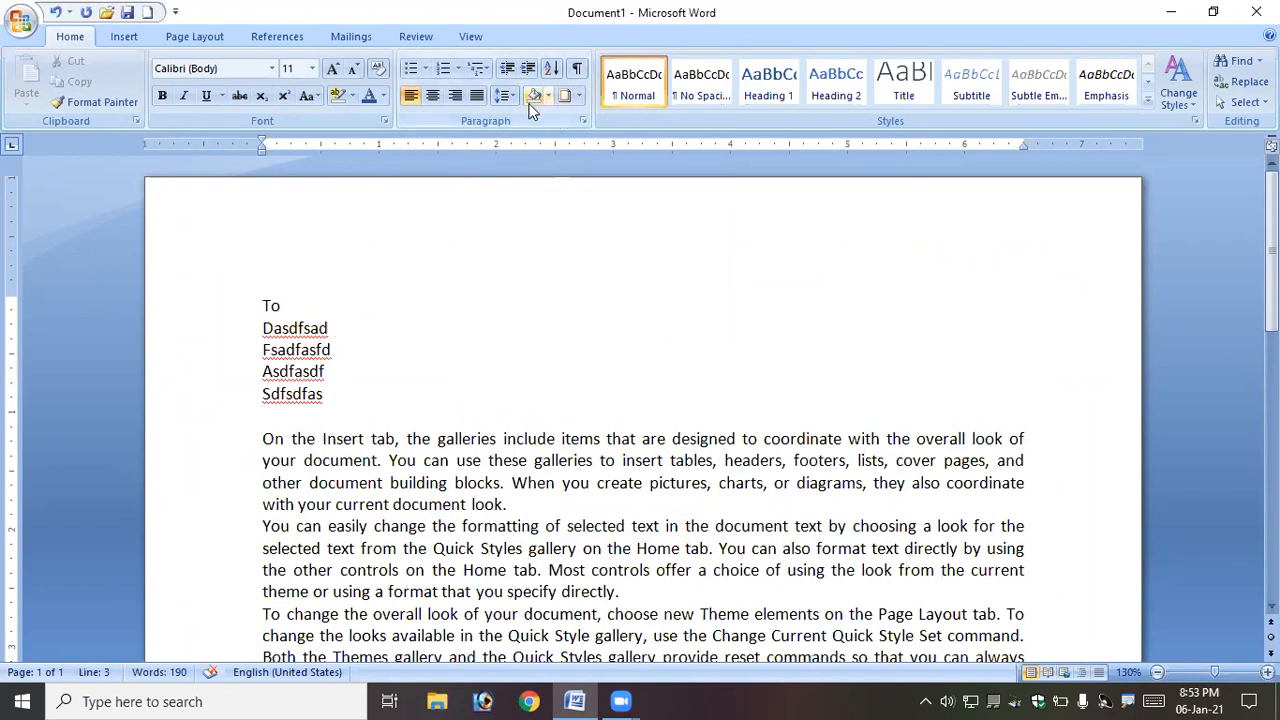
pyautogui.moveTo(245, 310); pyautogui.dragTo(322, 400)
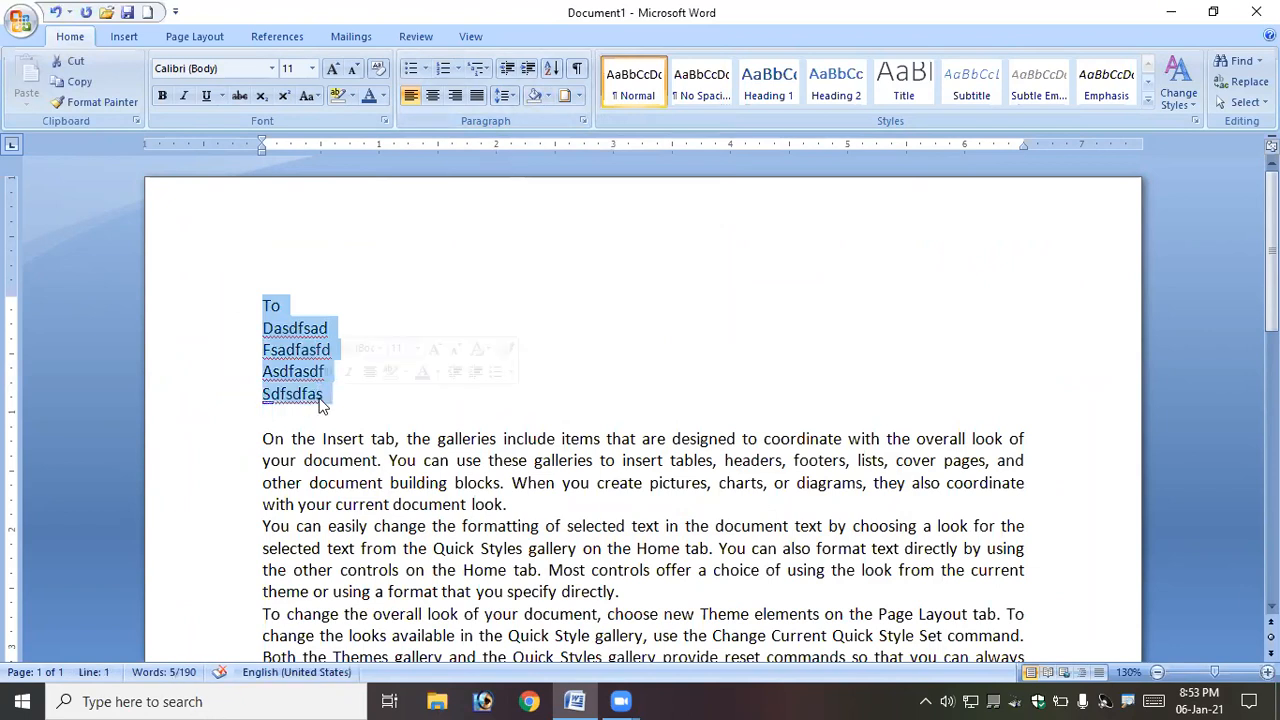
pyautogui.press('Delete')
pyautogui.press('Delete')
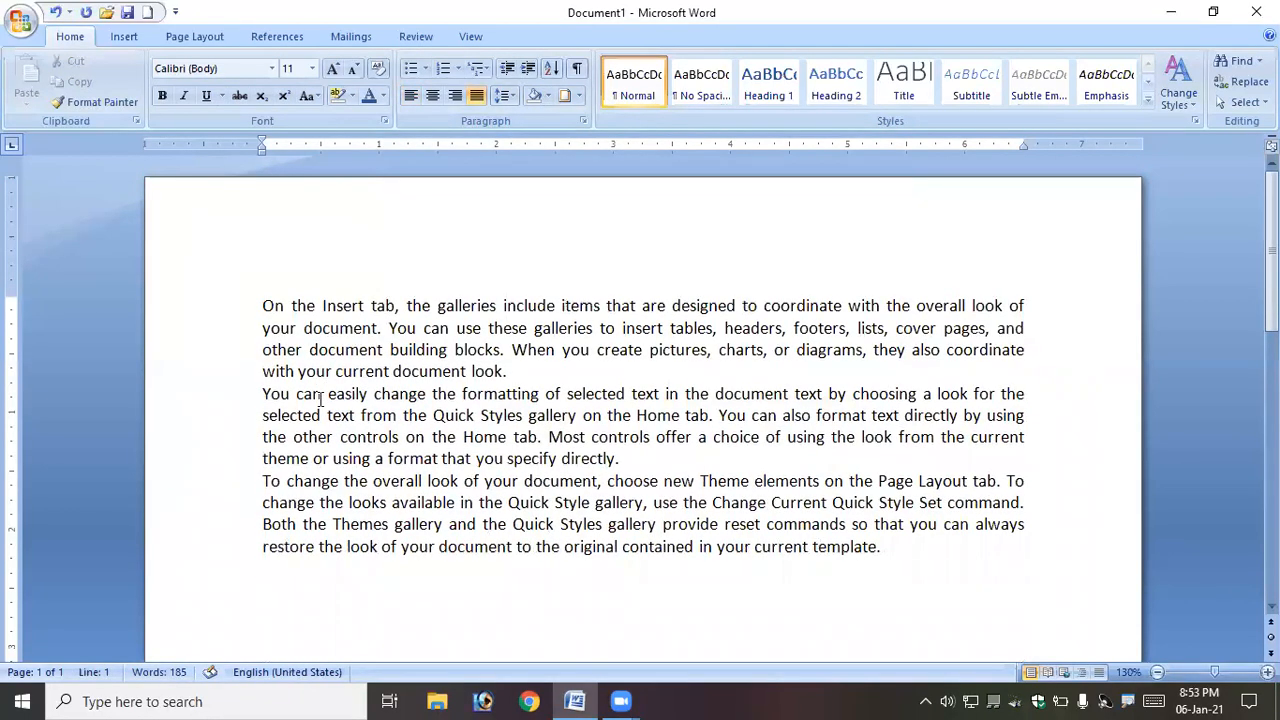
# - Apply bullets to the three paragraphs and switch the bullet style to the arrow bullet
pyautogui.moveTo(262, 305); pyautogui.dragTo(897, 547)
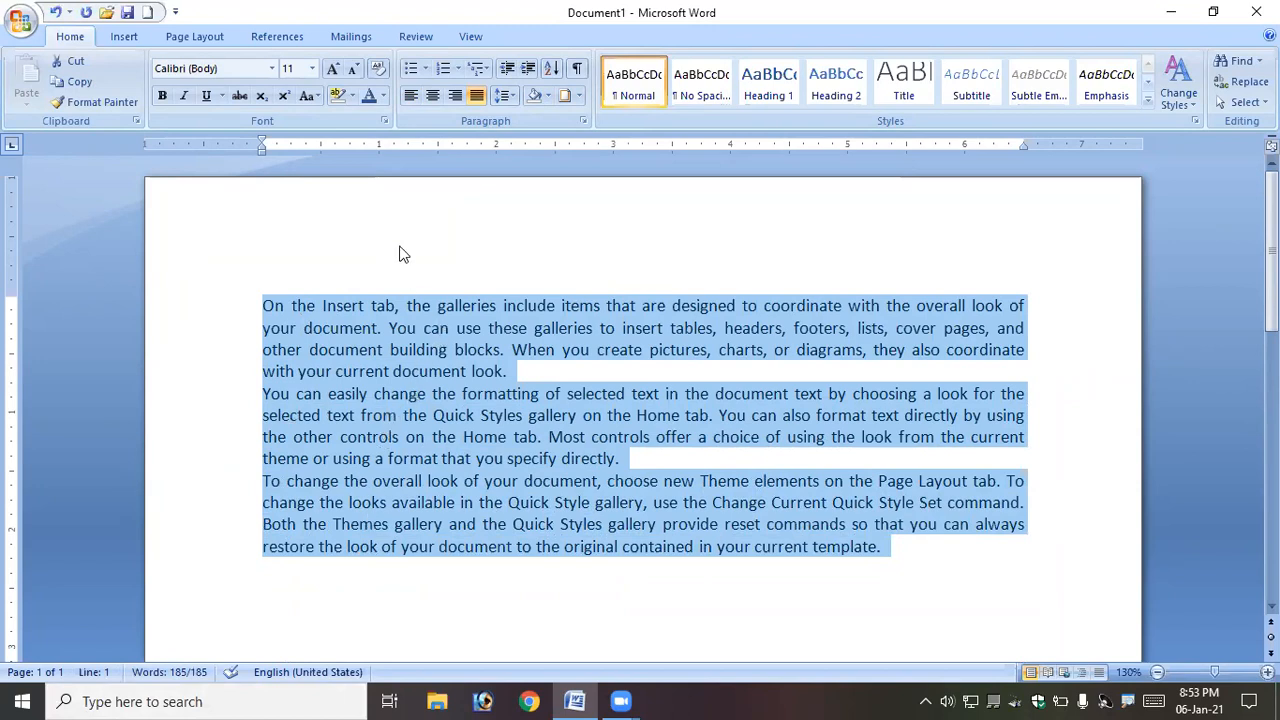
pyautogui.click(415, 72)
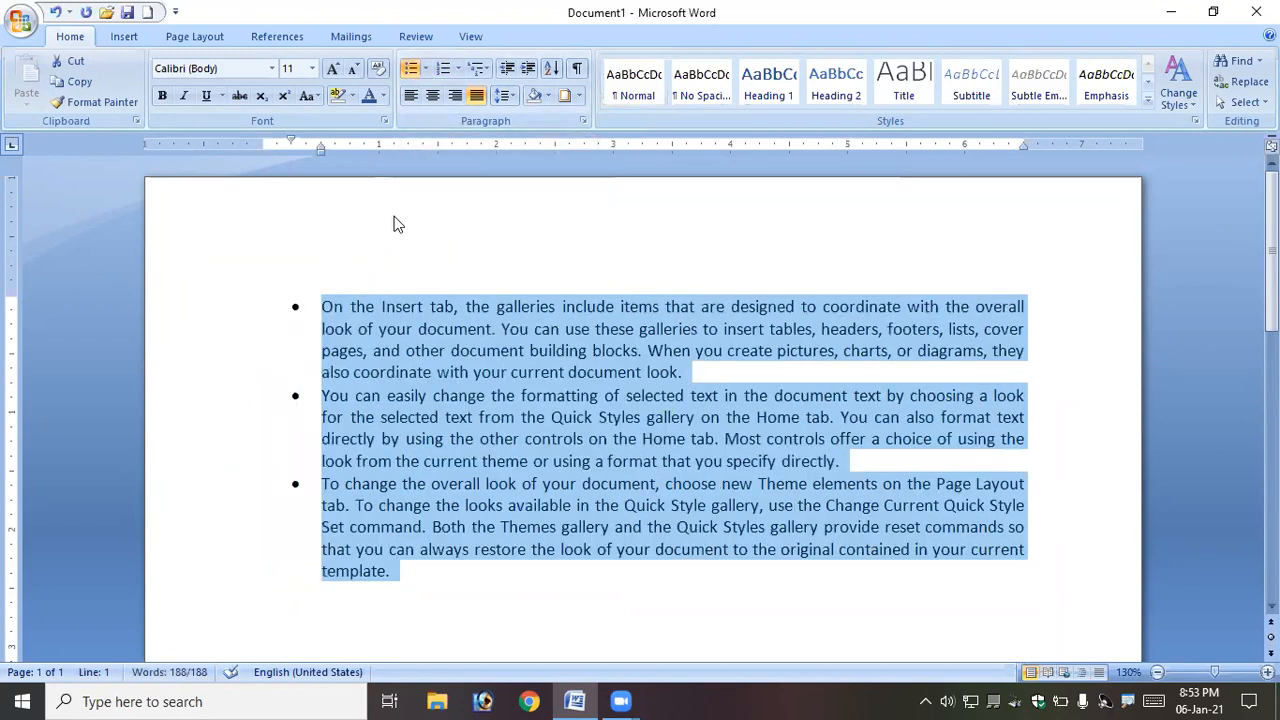
pyautogui.click(425, 67)
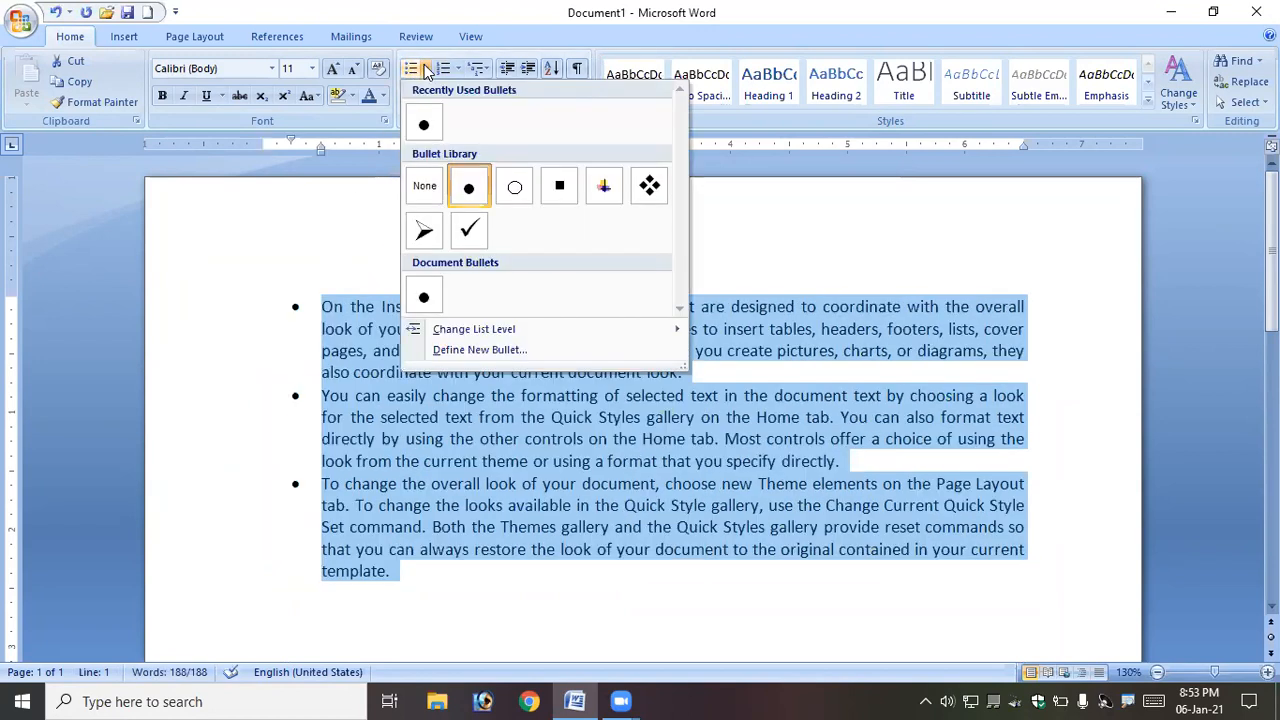
pyautogui.click(424, 230)
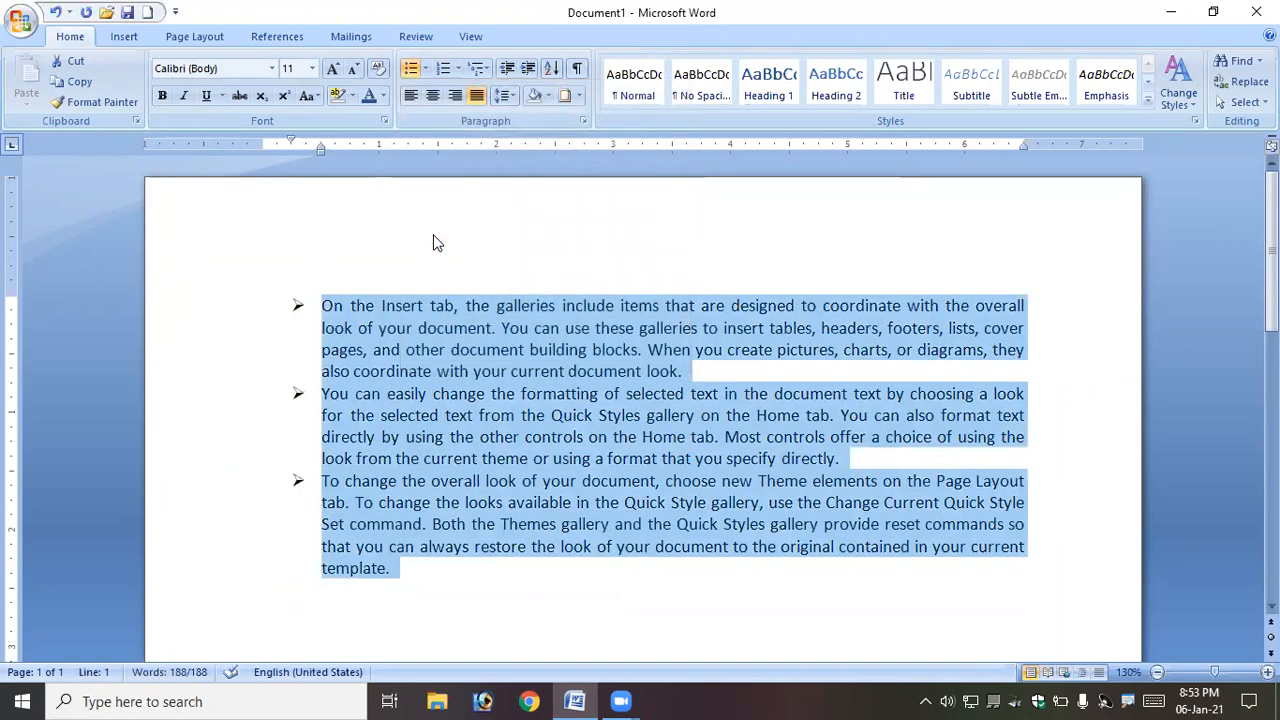
# - Add six short bulleted items such as Sa, Sdfsd and Fsdf after the last paragraph
pyautogui.click(406, 571)
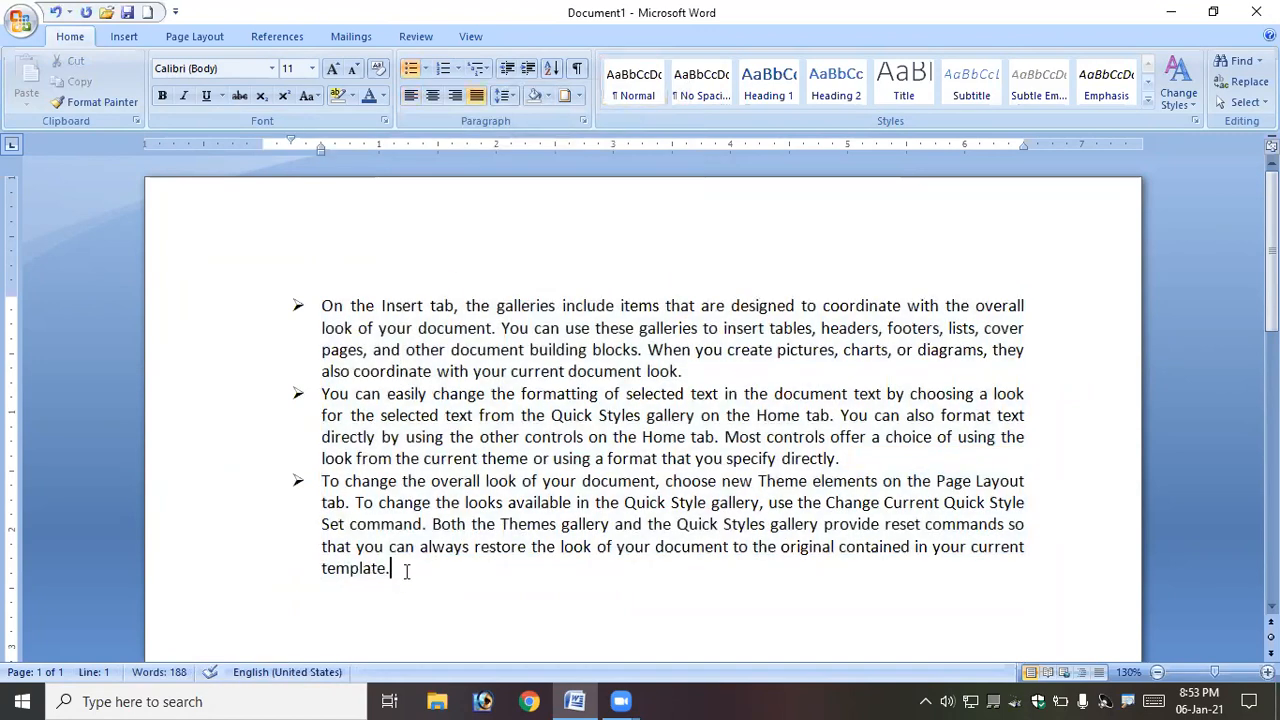
pyautogui.press('Return')
pyautogui.write('sa')
pyautogui.press('Return')
pyautogui.write('sdfsd')
pyautogui.press('Return')
pyautogui.write('fsd')
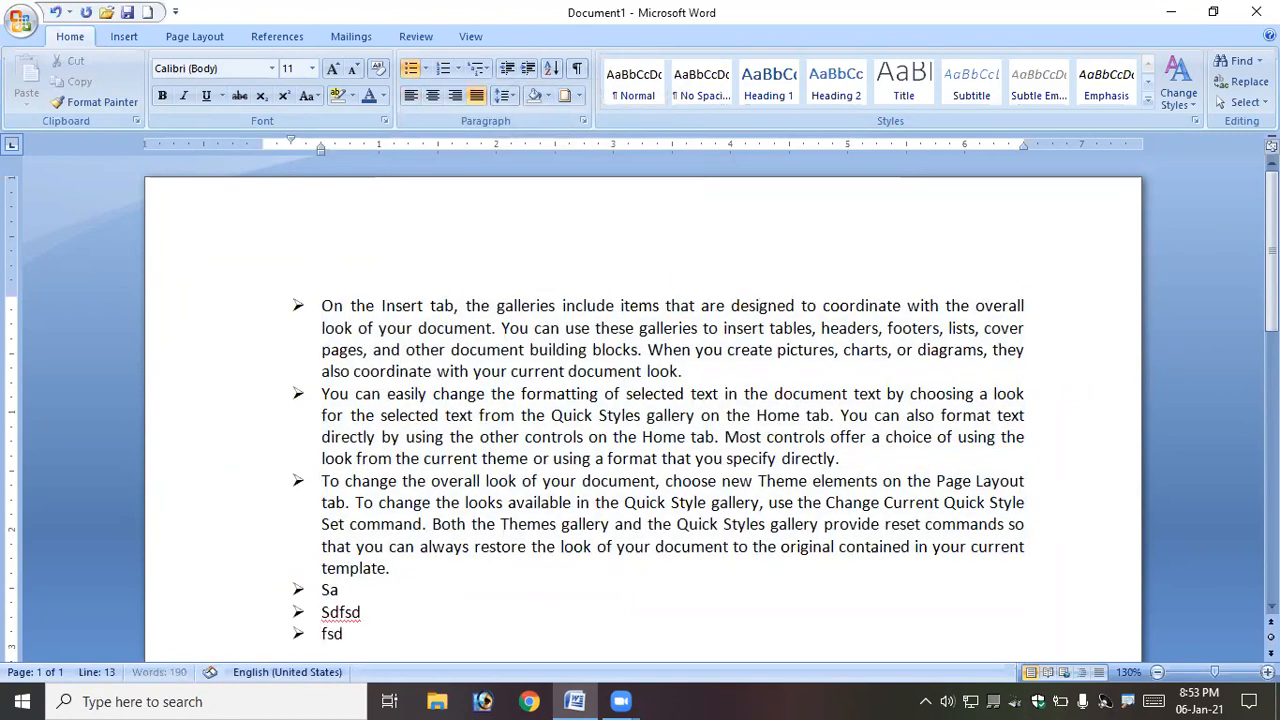
pyautogui.write('f sdfs dfsdf')
pyautogui.press('Return')
pyautogui.write('sd')
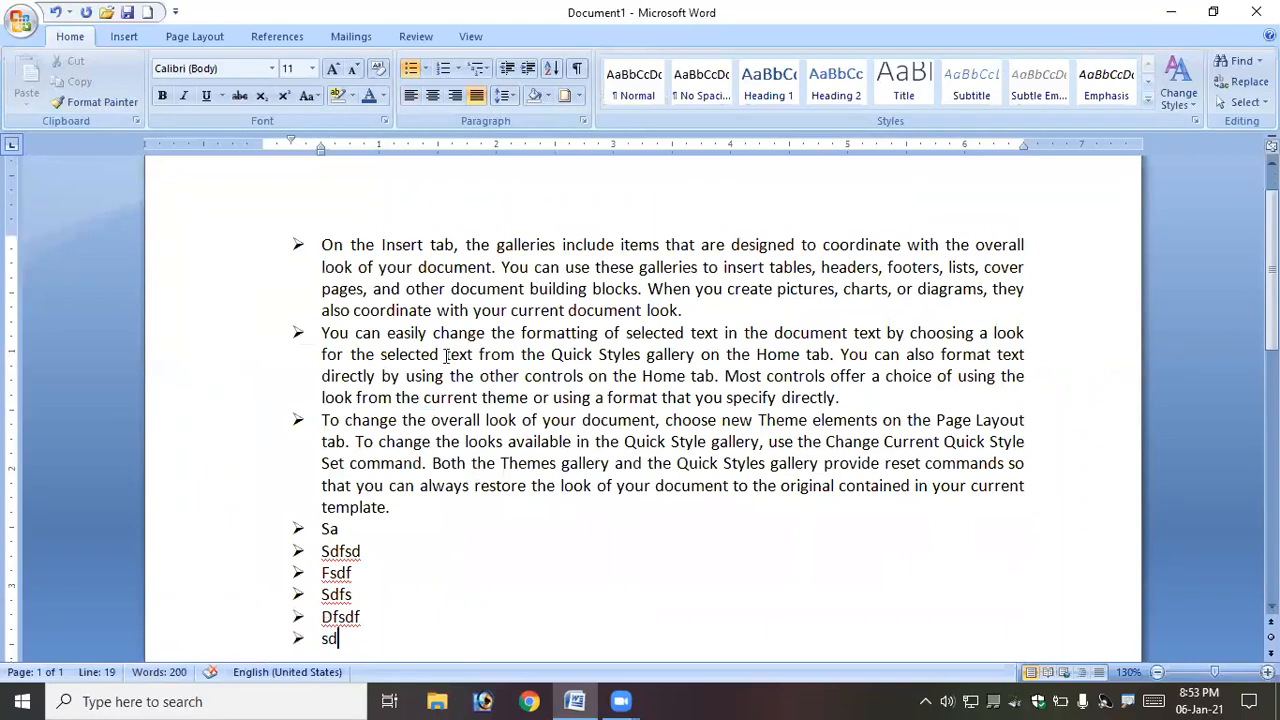
# - Convert the whole bulleted list into a 1. 2. 3. numbered list
pyautogui.moveTo(321, 244); pyautogui.dragTo(371, 640)
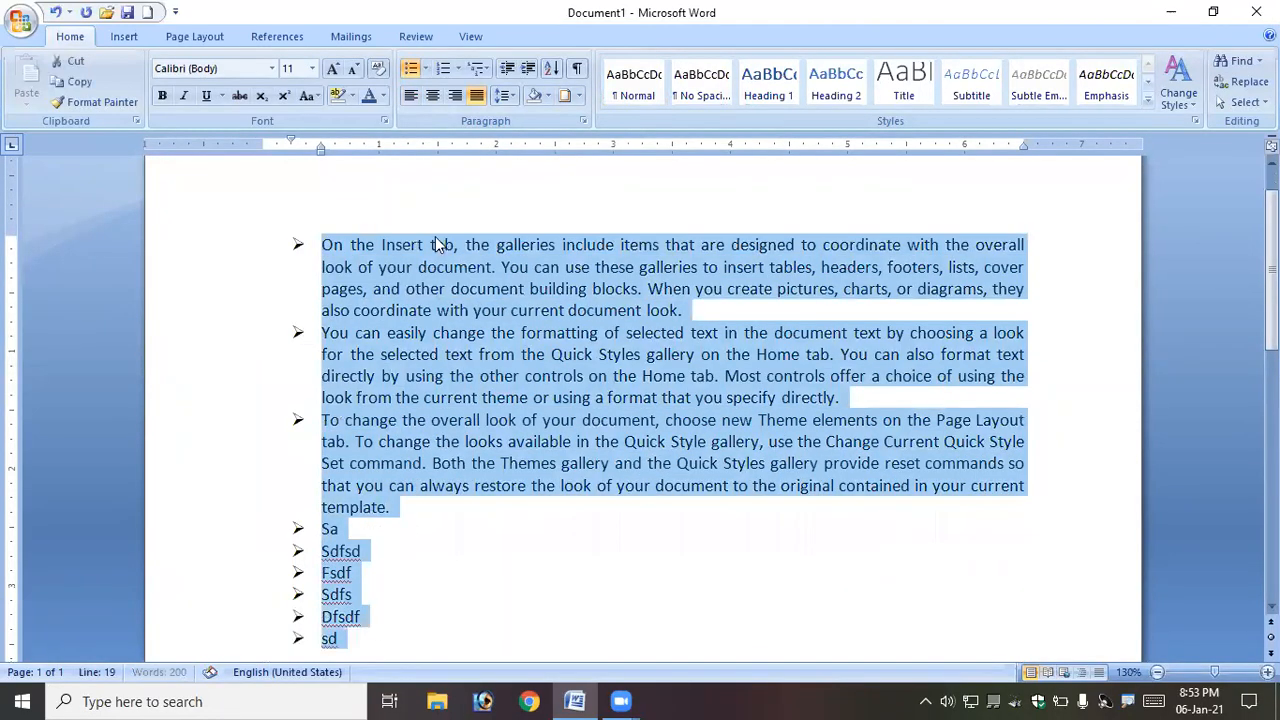
pyautogui.click(410, 68)
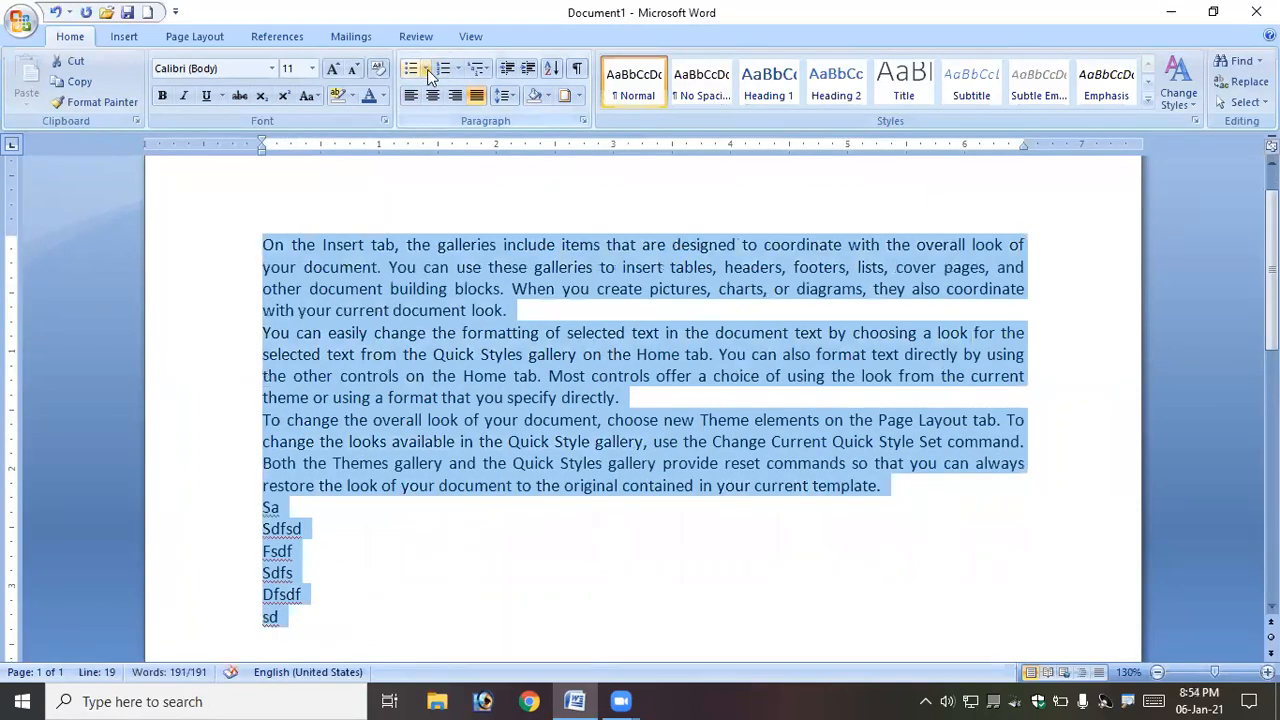
pyautogui.click(425, 68)
pyautogui.click(425, 188)
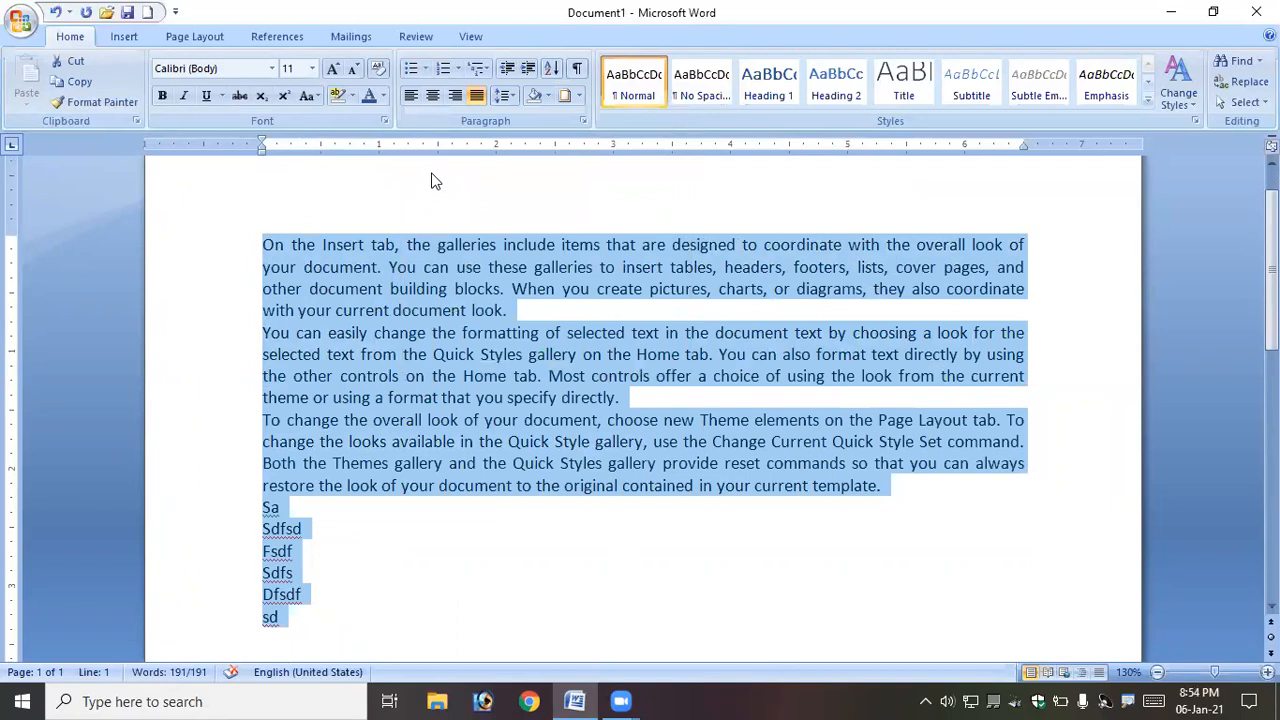
pyautogui.click(443, 68)
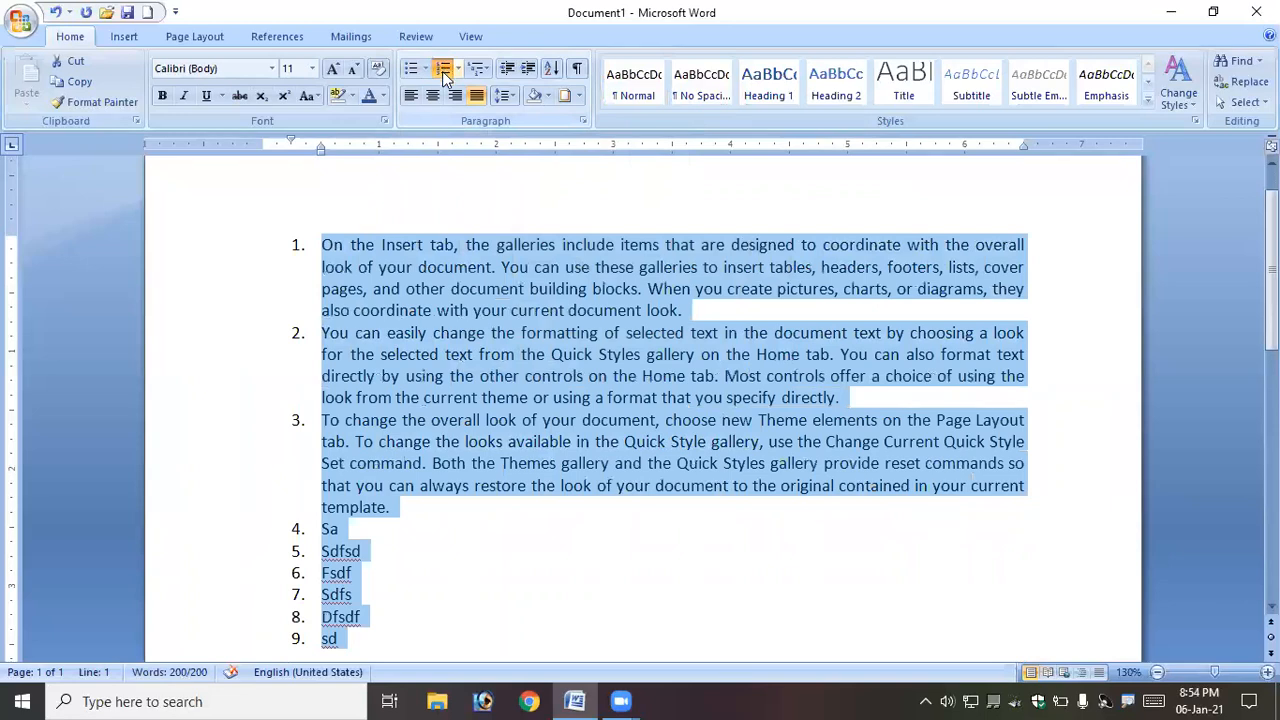
pyautogui.click(458, 70)
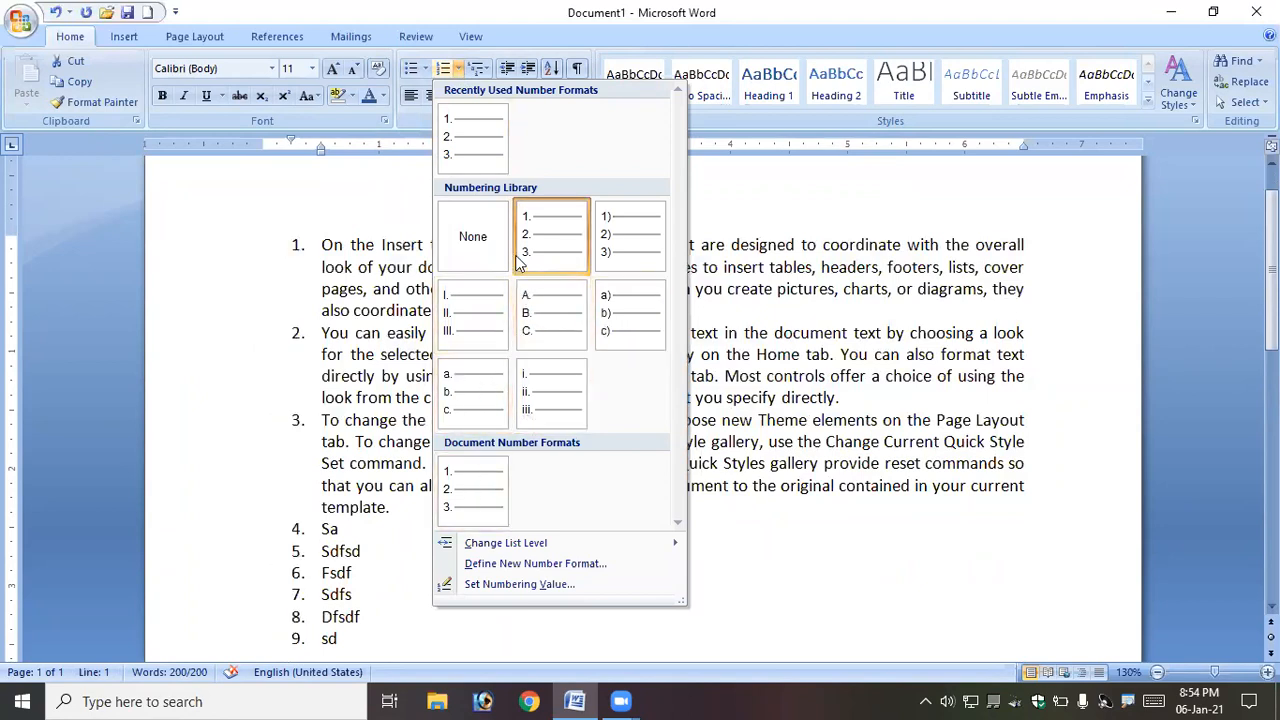
pyautogui.click(545, 245)
# - Extend the numbered list with more items and two indented sub-levels, such as Sdfsadfsadf and Sdafsadf
pyautogui.scroll(-2, 425, 517)
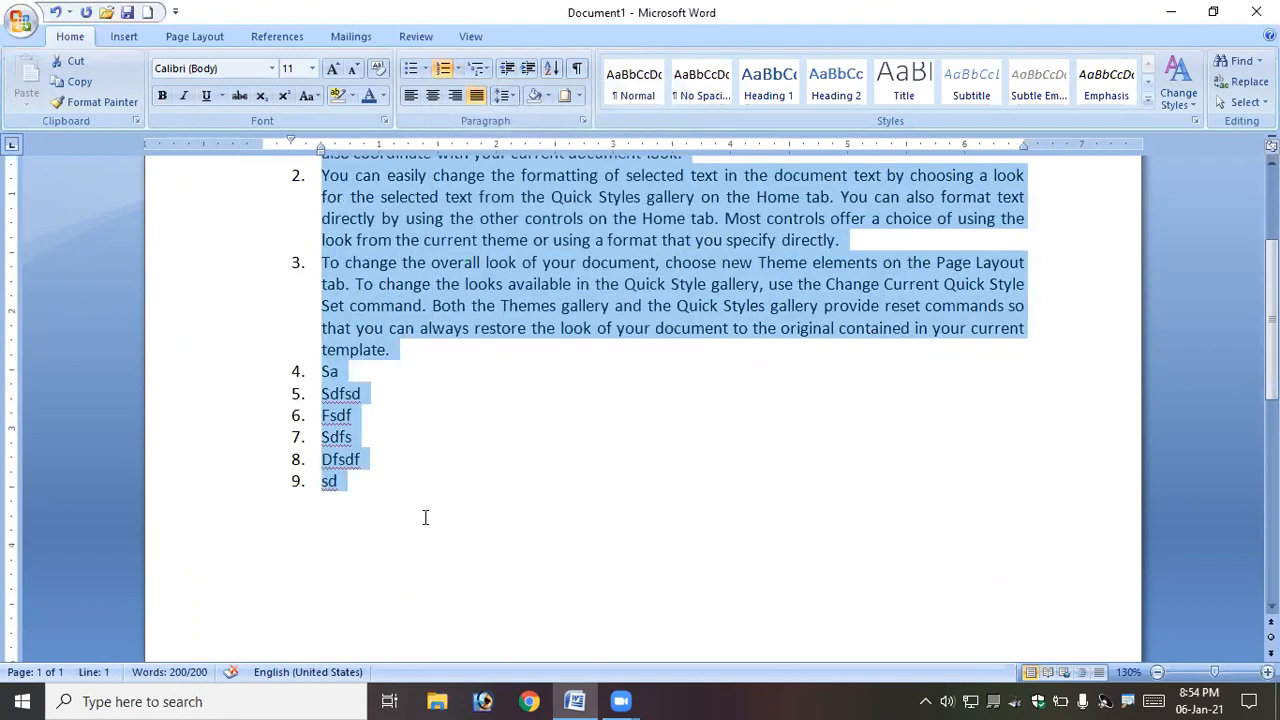
pyautogui.click(347, 484)
pyautogui.press('Return')
pyautogui.write('asdfsa')
pyautogui.press('Return')
pyautogui.write('dfasdf')
pyautogui.press('Return')
pyautogui.write('sdfsadf')
pyautogui.press('Return')
pyautogui.write('sadfsa')
pyautogui.press('Return')
pyautogui.write('df')
pyautogui.press('Return')
pyautogui.press('Tab')
pyautogui.write('sdfsadfsadf')
pyautogui.press('Return')
pyautogui.write('sadfasf')
pyautogui.press('Return')
pyautogui.write('asdf')
pyautogui.press('Return')
pyautogui.write('sadf')
pyautogui.press('Return')
pyautogui.press('Tab')
pyautogui.write('sdafsadf')
pyautogui.press('Return')
pyautogui.write('sdf')
pyautogui.press('Return')
pyautogui.write('sa')
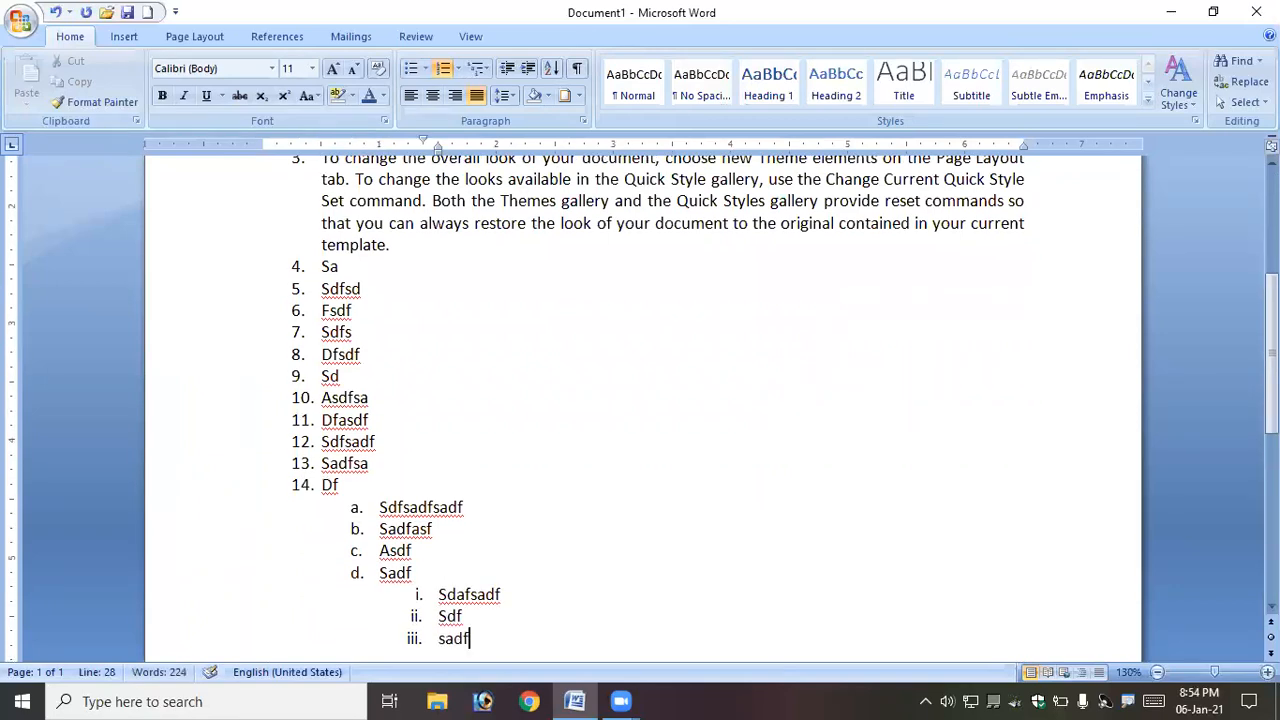
# - Remove the numbering from the entire list by choosing None
pyautogui.scroll(4, 436, 491)
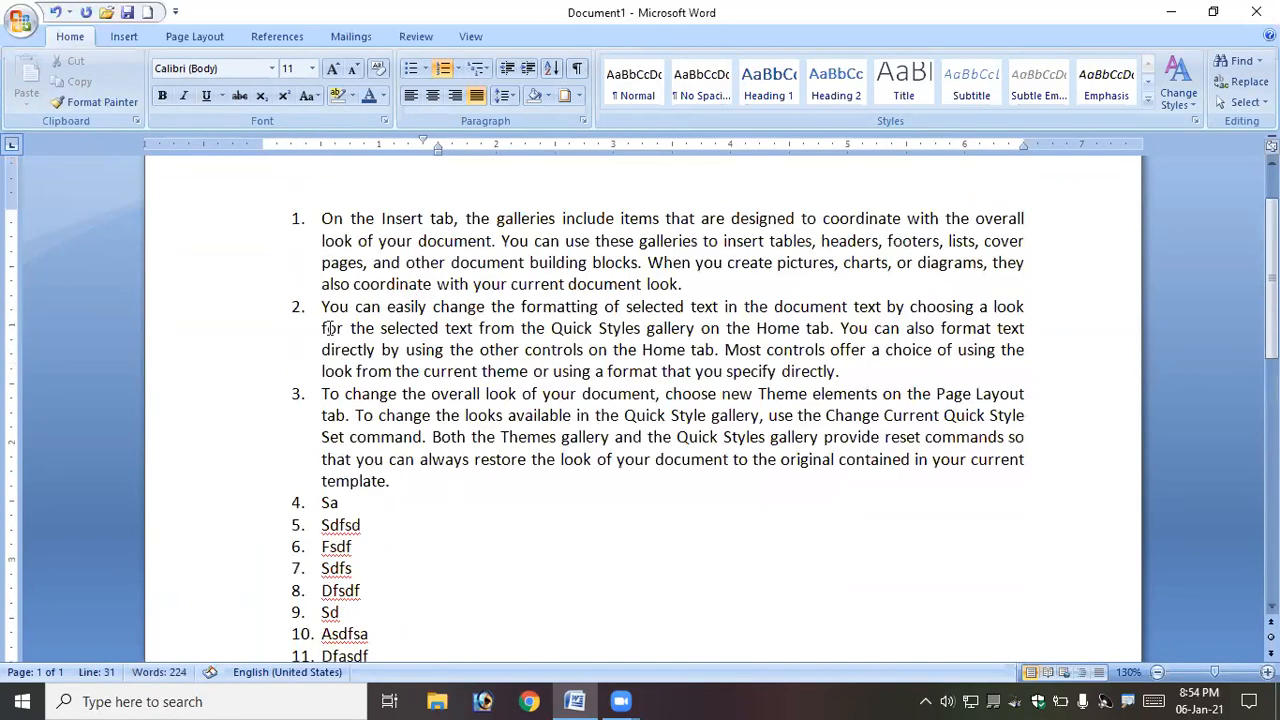
pyautogui.moveTo(320, 218); pyautogui.dragTo(480, 403)
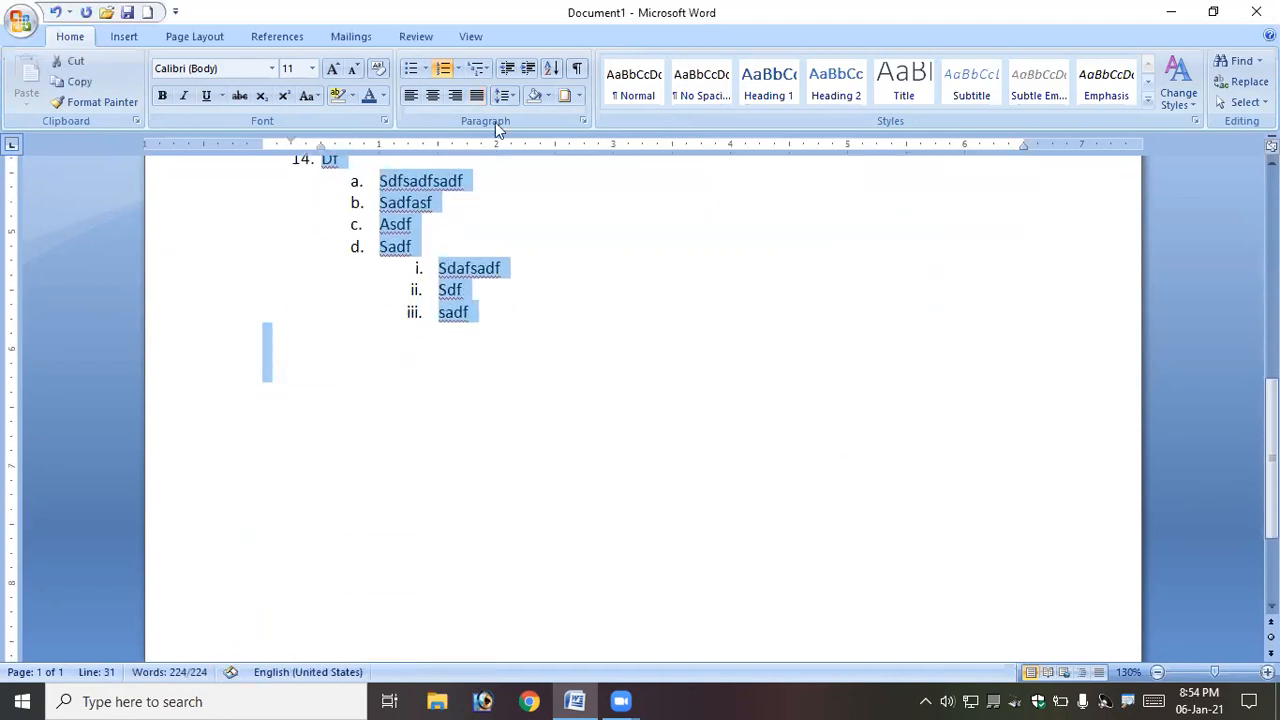
pyautogui.click(457, 68)
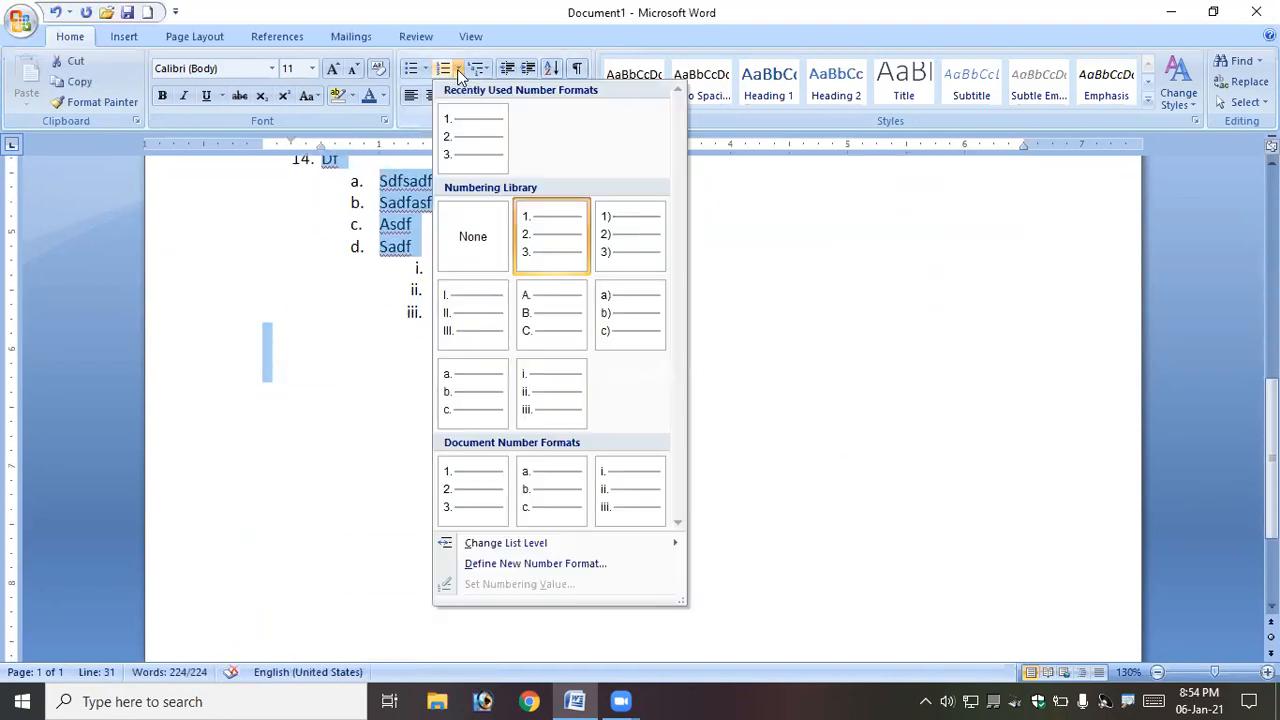
pyautogui.click(461, 217)
# - Select the three body paragraphs and bullet them with a custom Wingdings symbol defined as a new bullet
pyautogui.scroll(8, 390, 315)
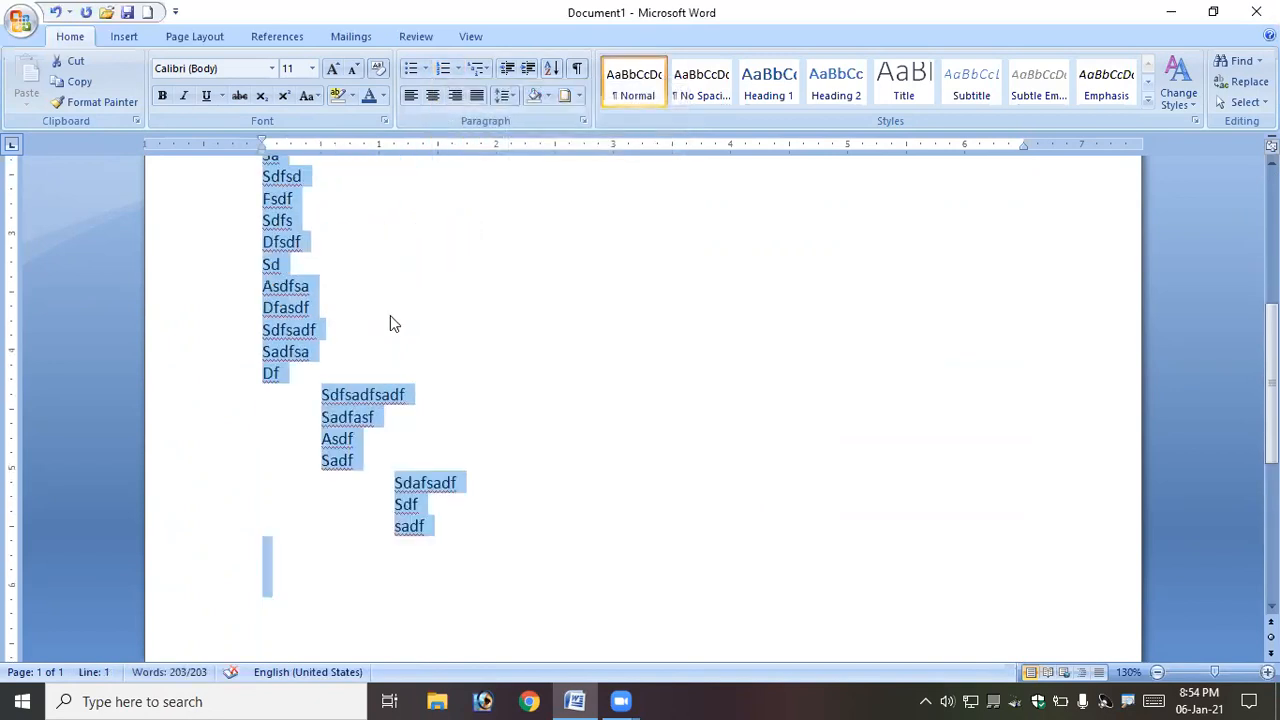
pyautogui.hotkey('ctrl', 'a')
pyautogui.click(297, 290)
pyautogui.moveTo(262, 207); pyautogui.dragTo(1060, 443)
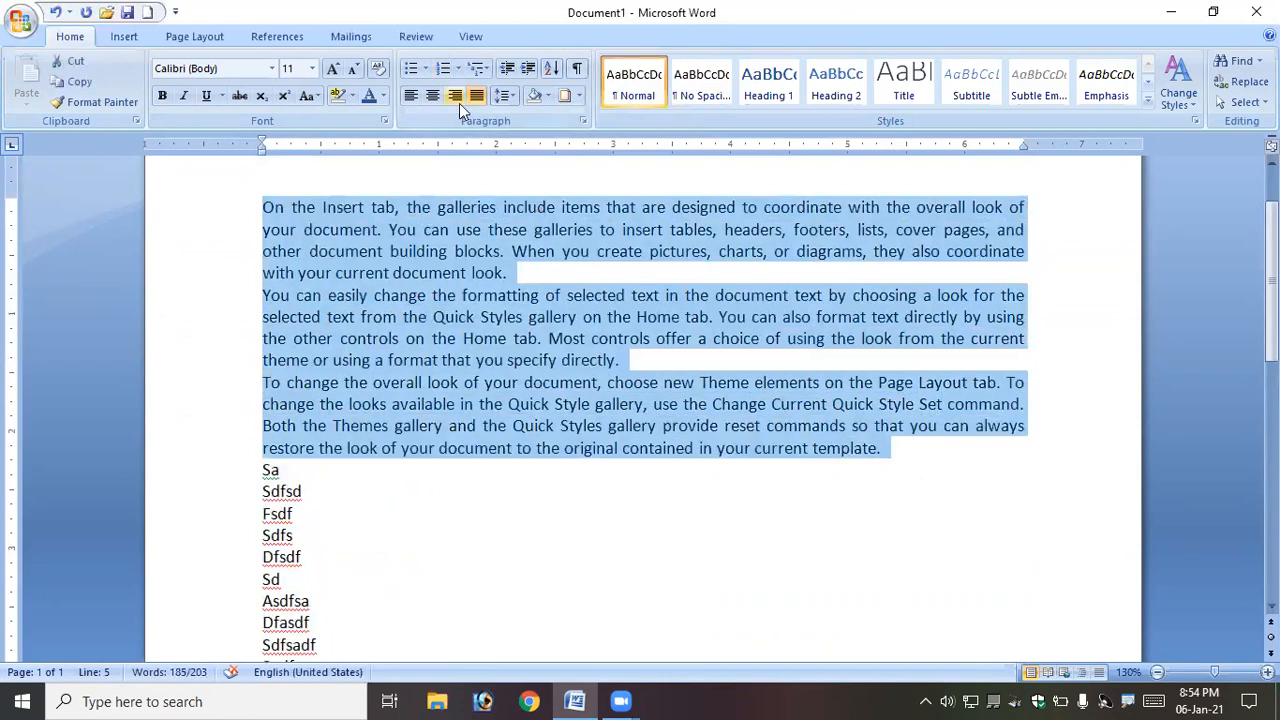
pyautogui.click(425, 70)
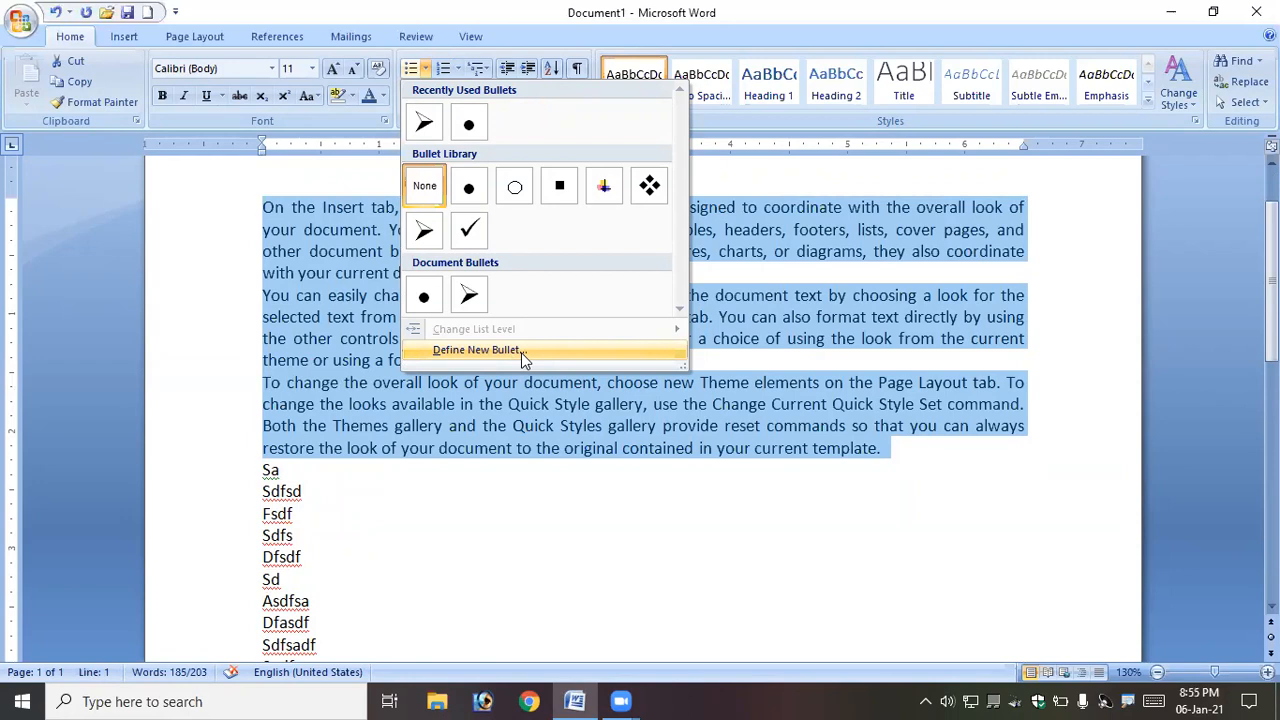
pyautogui.click(521, 352)
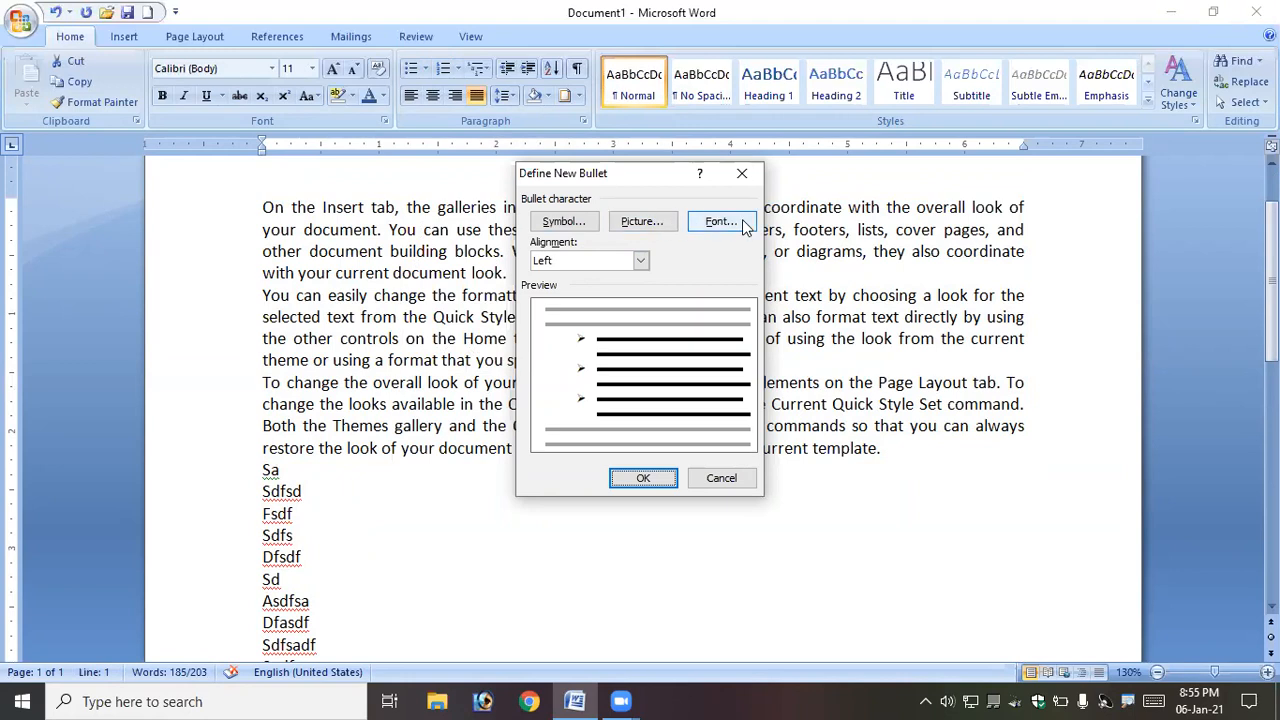
pyautogui.click(575, 220)
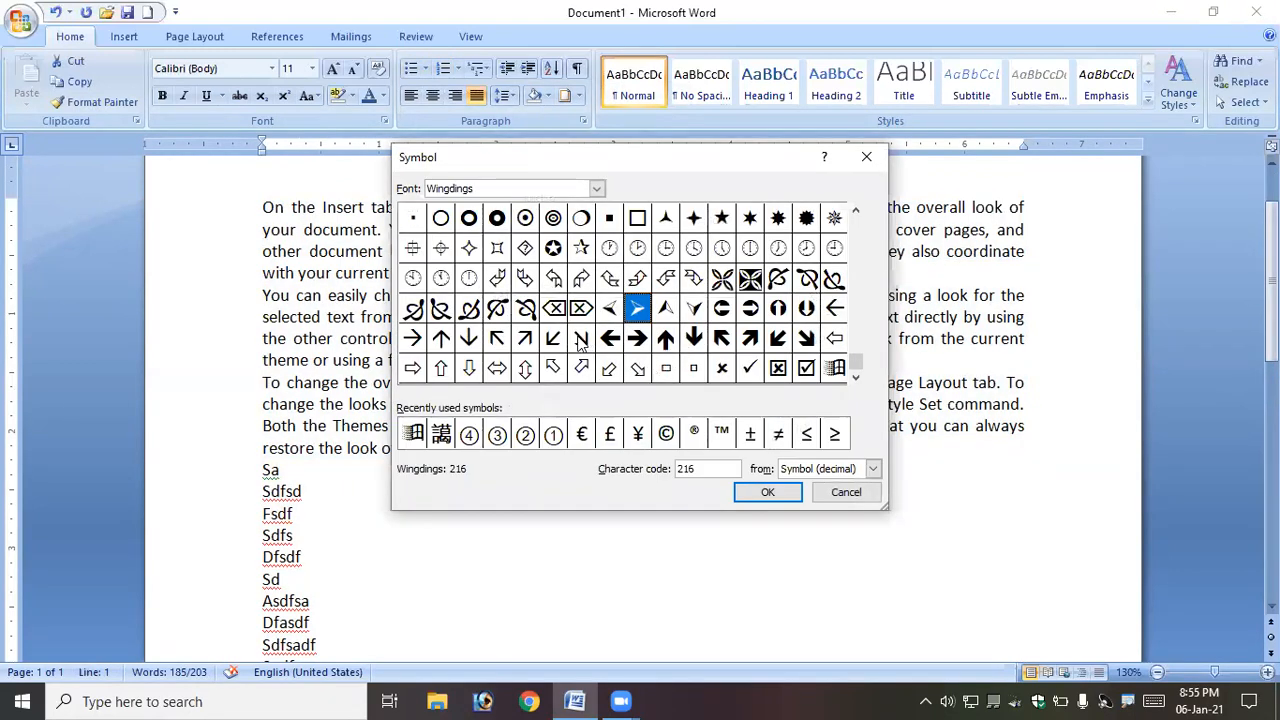
pyautogui.click(835, 368)
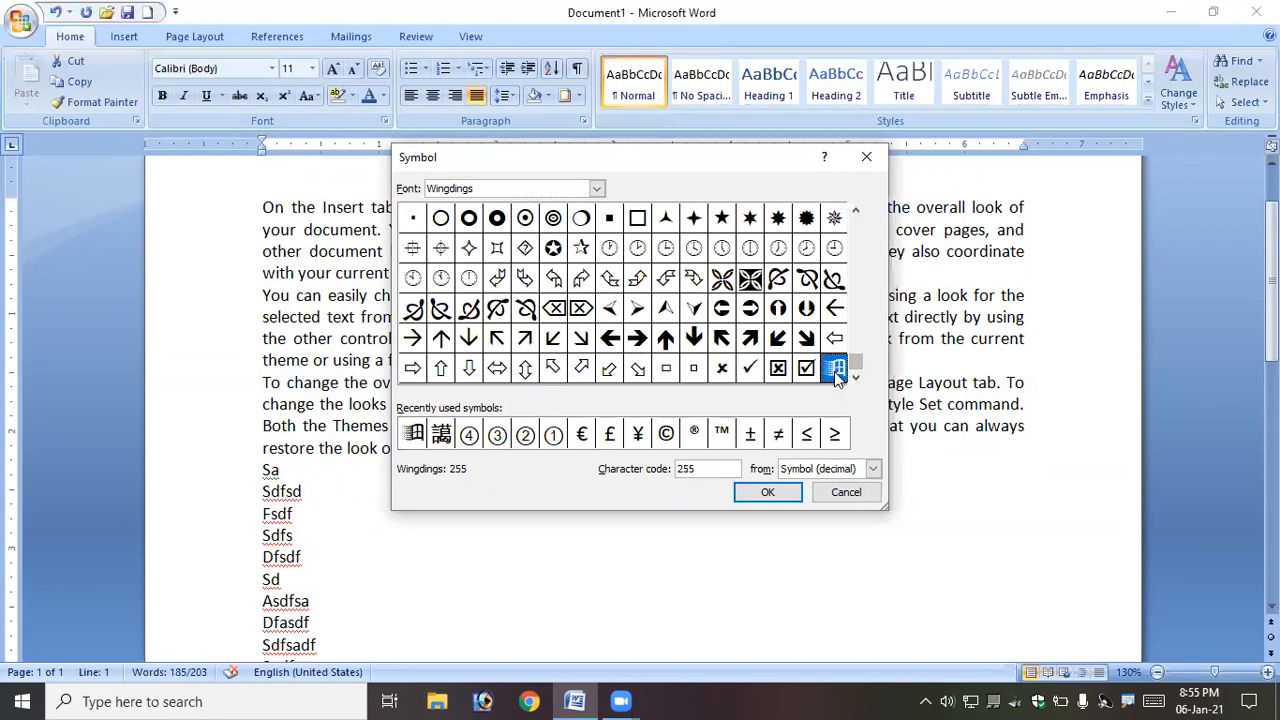
pyautogui.click(767, 492)
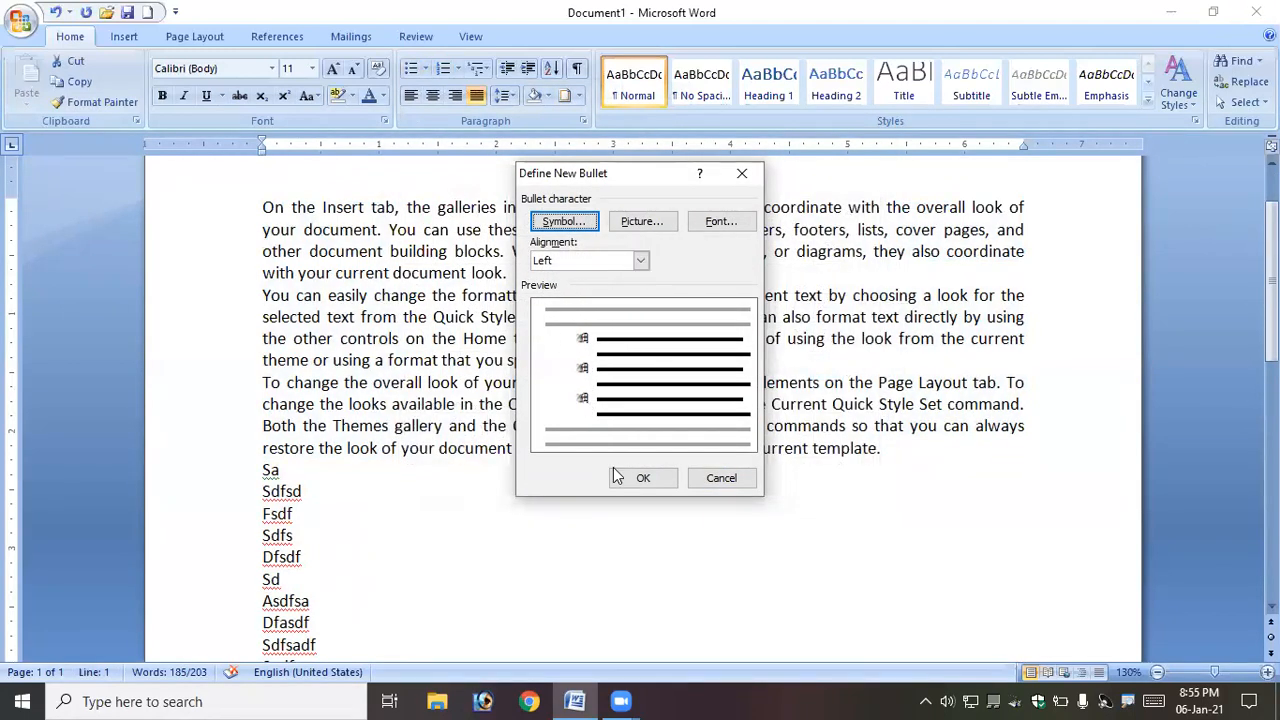
pyautogui.click(643, 477)
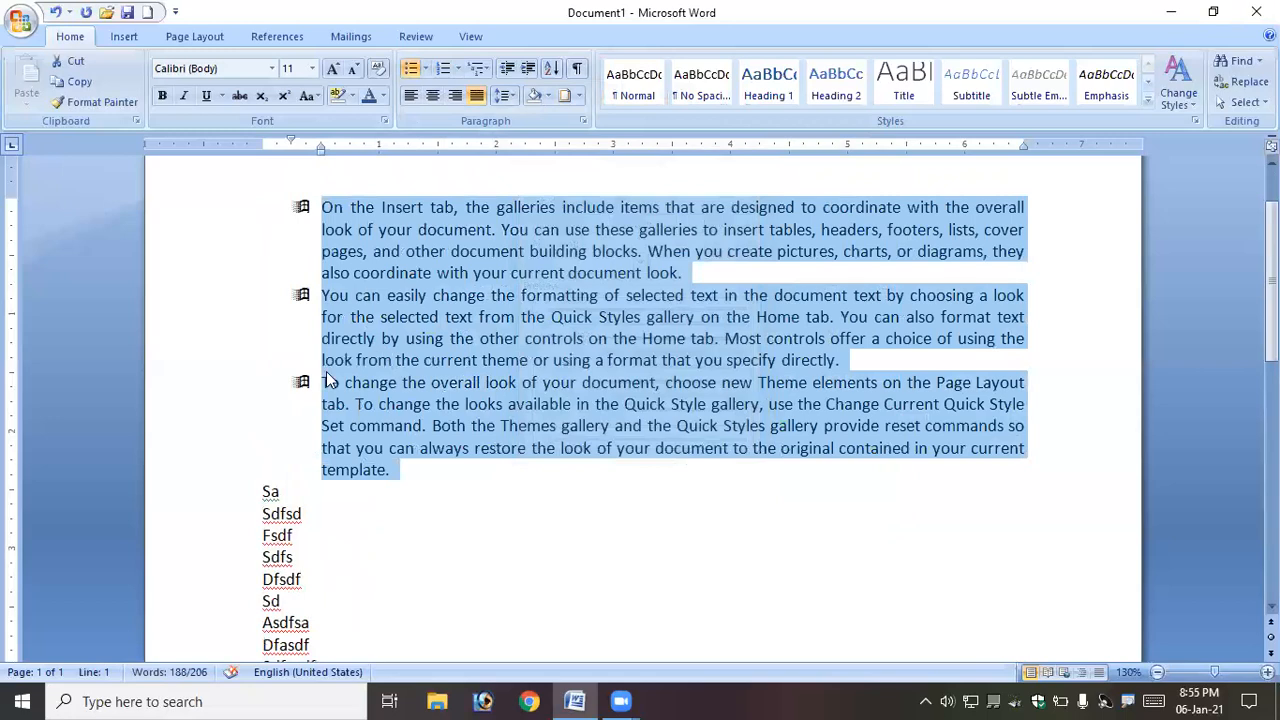
# - Define a new picture bullet for the paragraphs, choosing the blue crosshair image
pyautogui.click(426, 69)
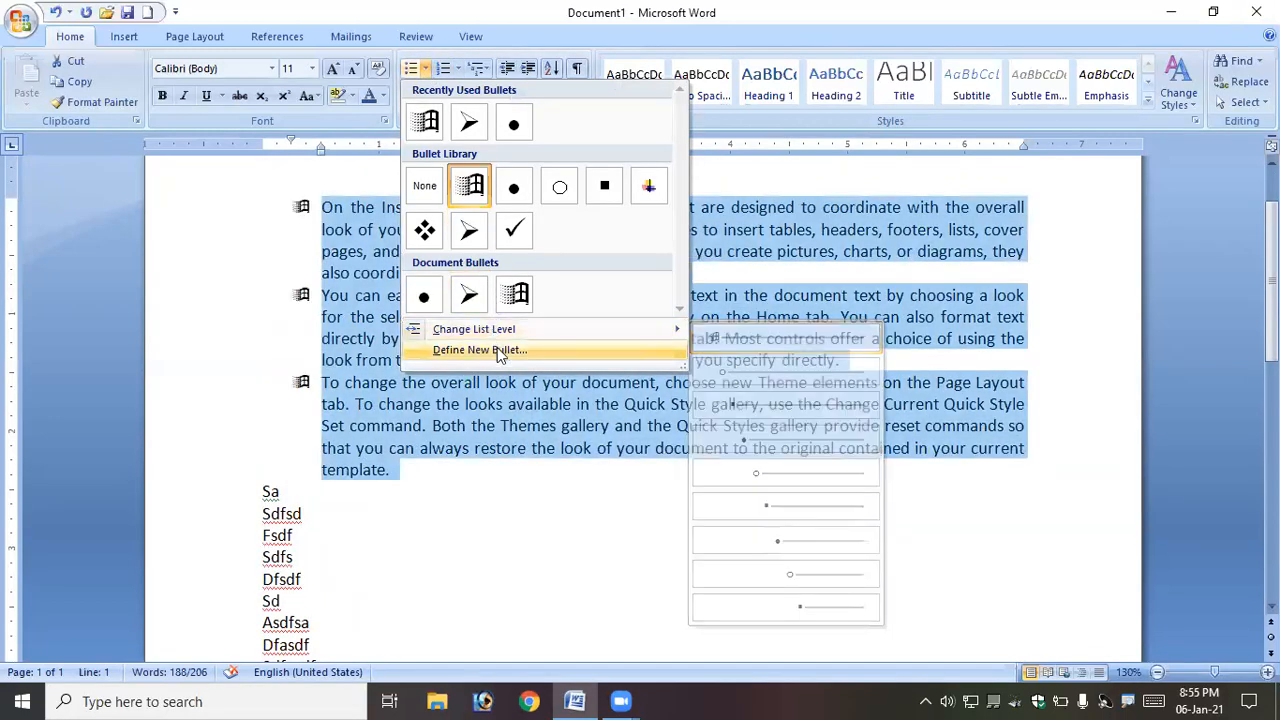
pyautogui.click(497, 350)
pyautogui.click(650, 222)
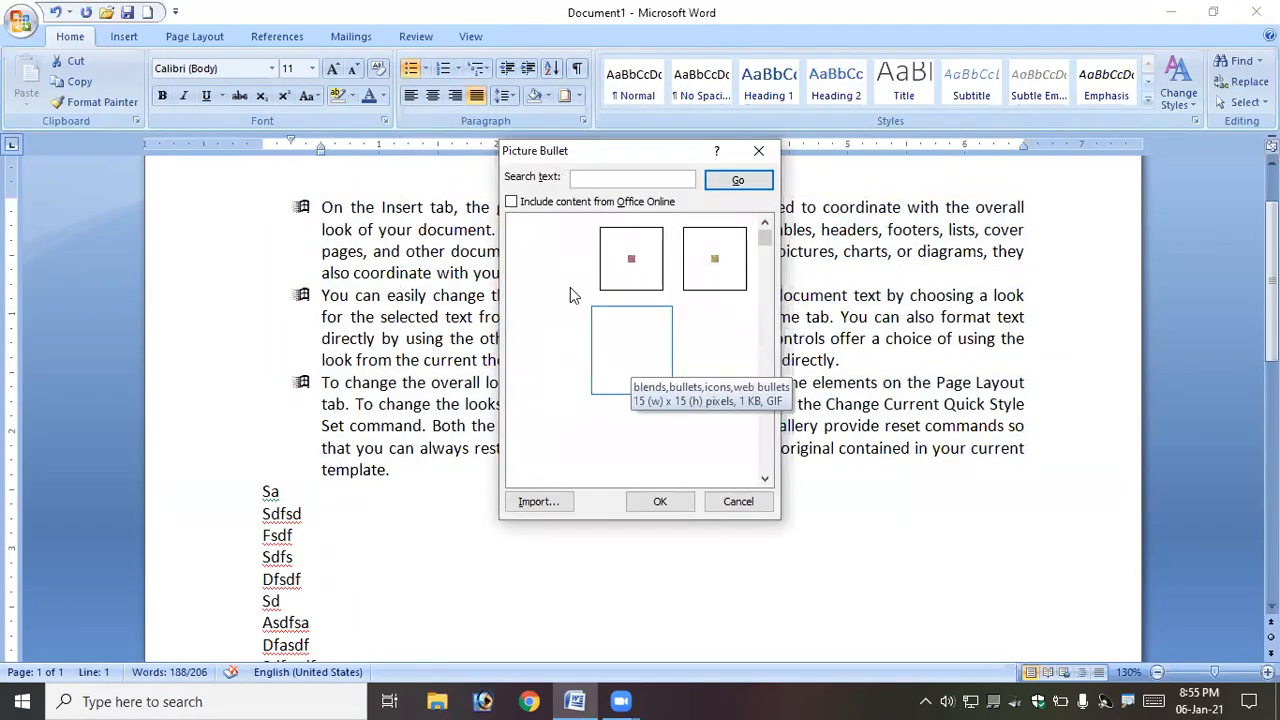
pyautogui.scroll(-5, 706, 448)
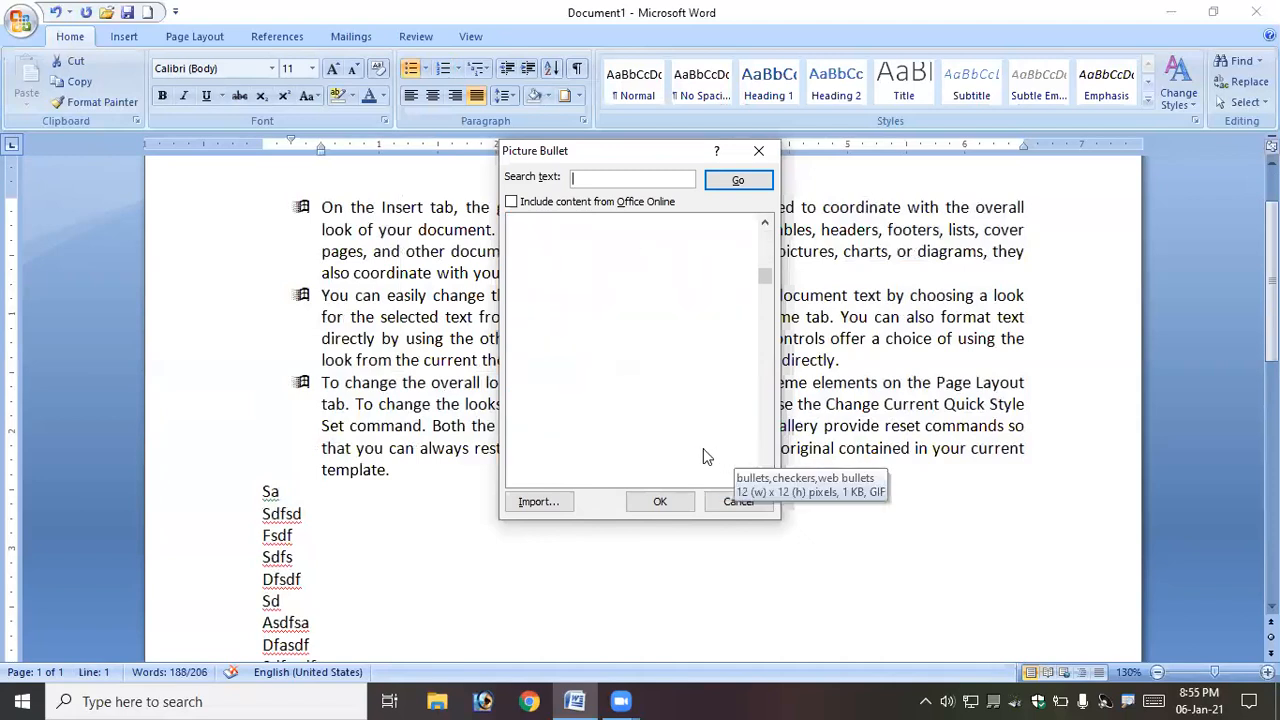
pyautogui.scroll(-4, 744, 393)
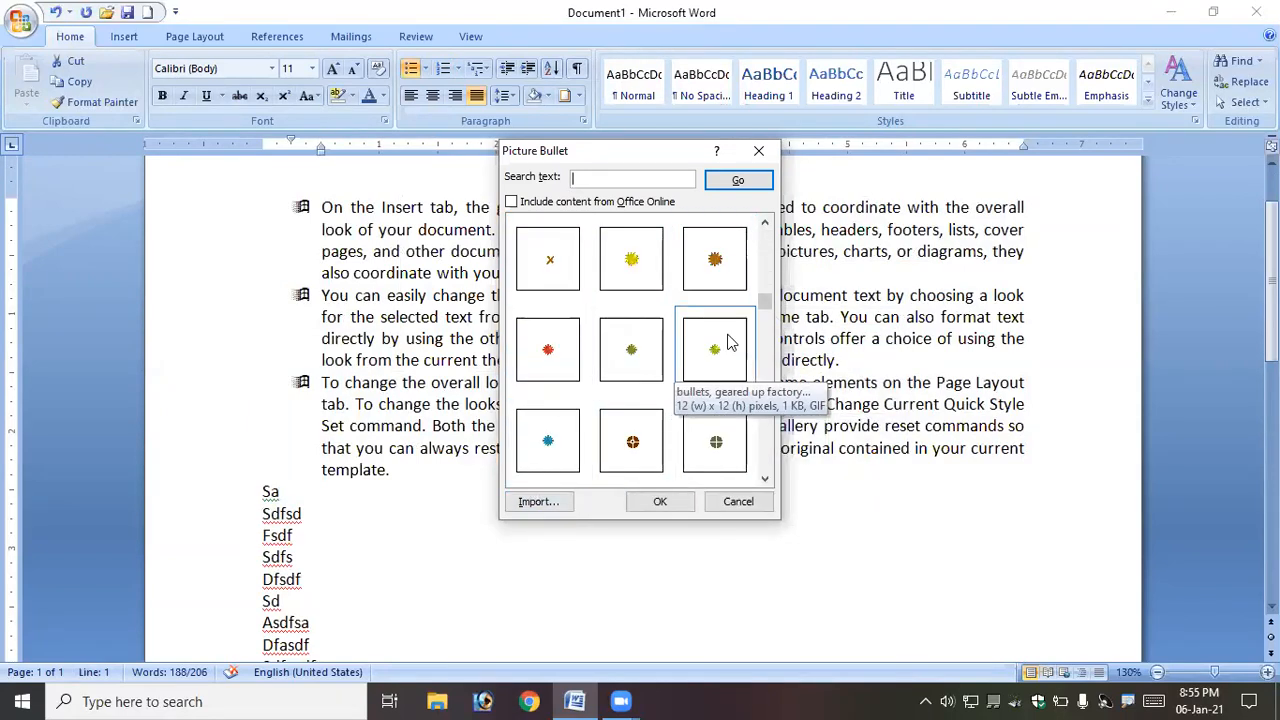
pyautogui.scroll(-3, 680, 335)
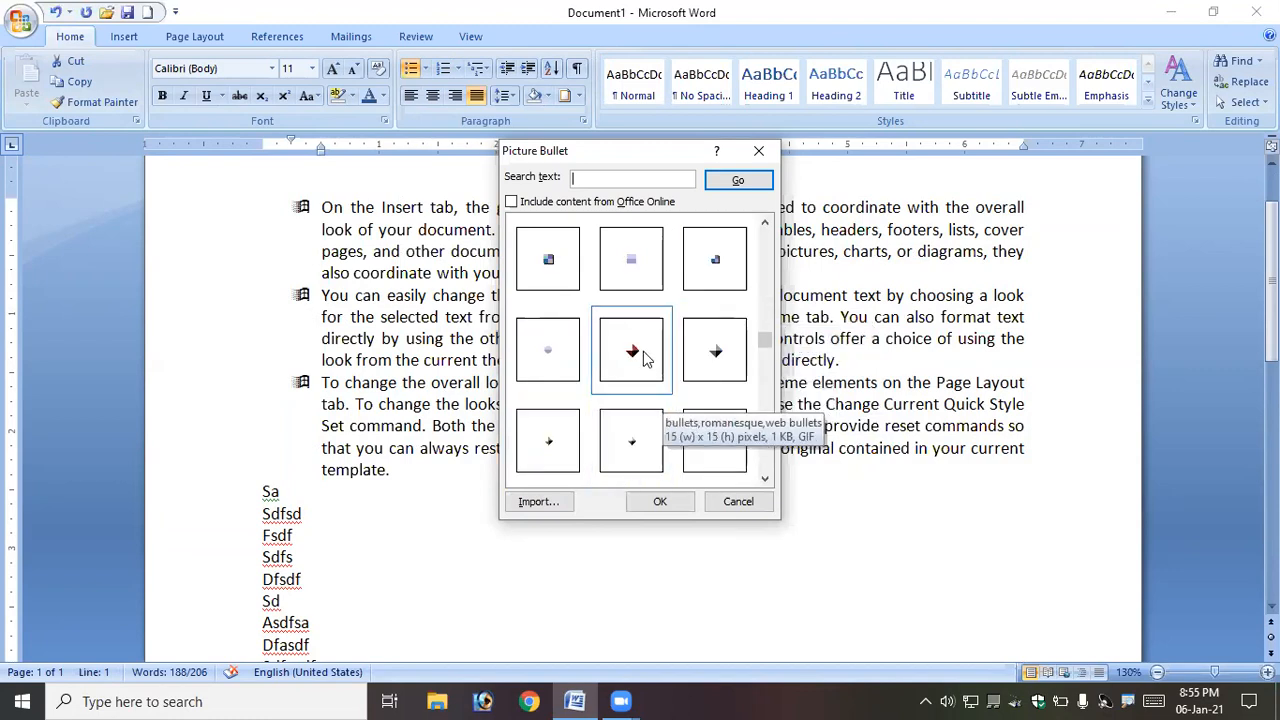
pyautogui.scroll(5, 631, 355)
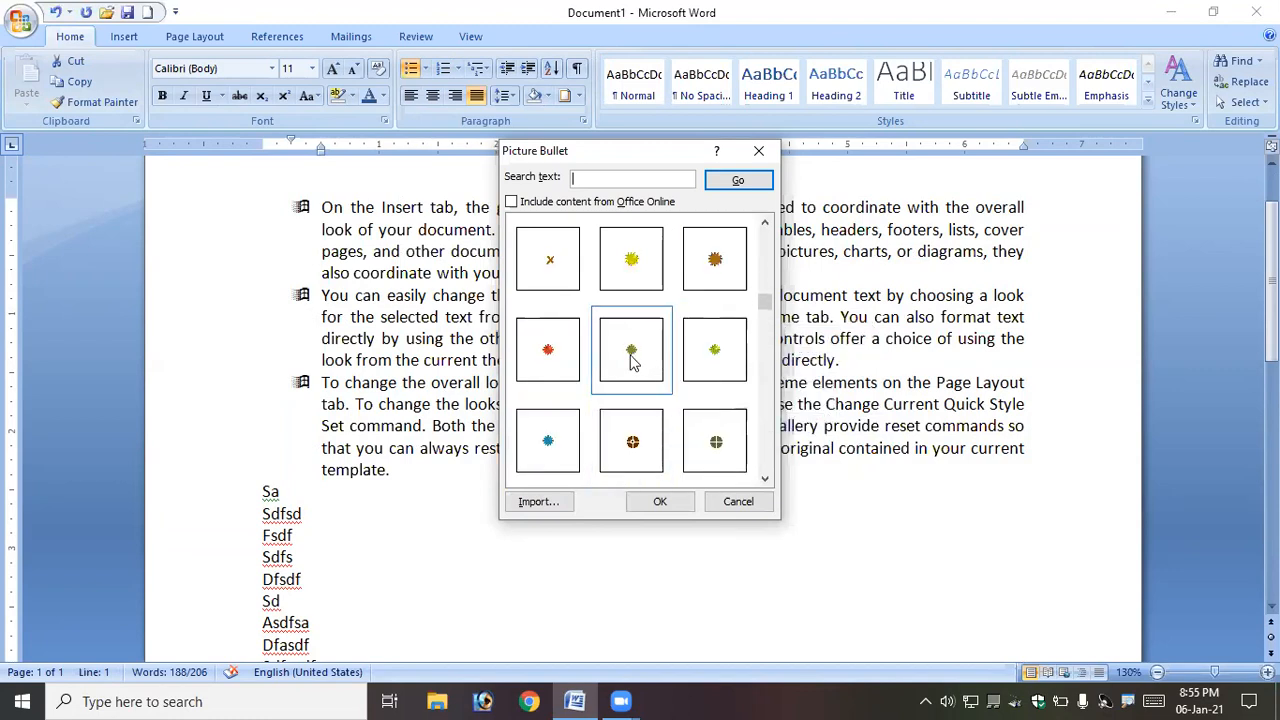
pyautogui.click(731, 275)
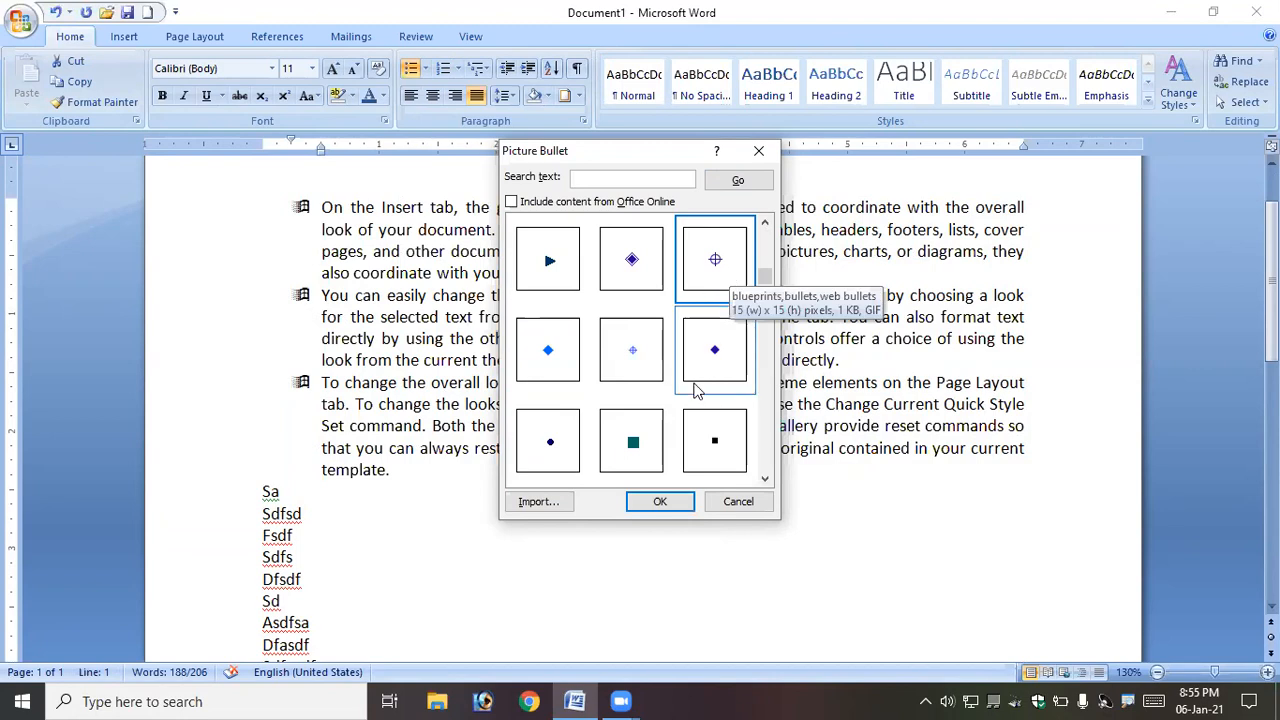
pyautogui.click(660, 501)
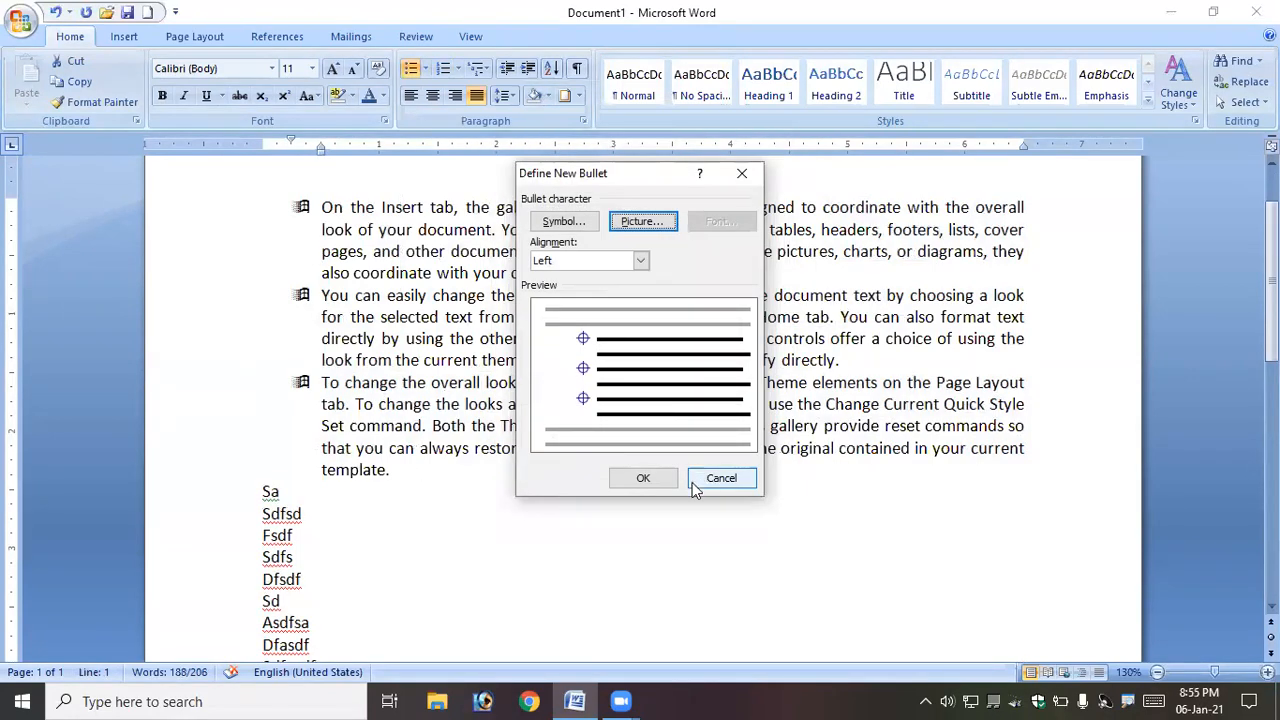
pyautogui.click(641, 480)
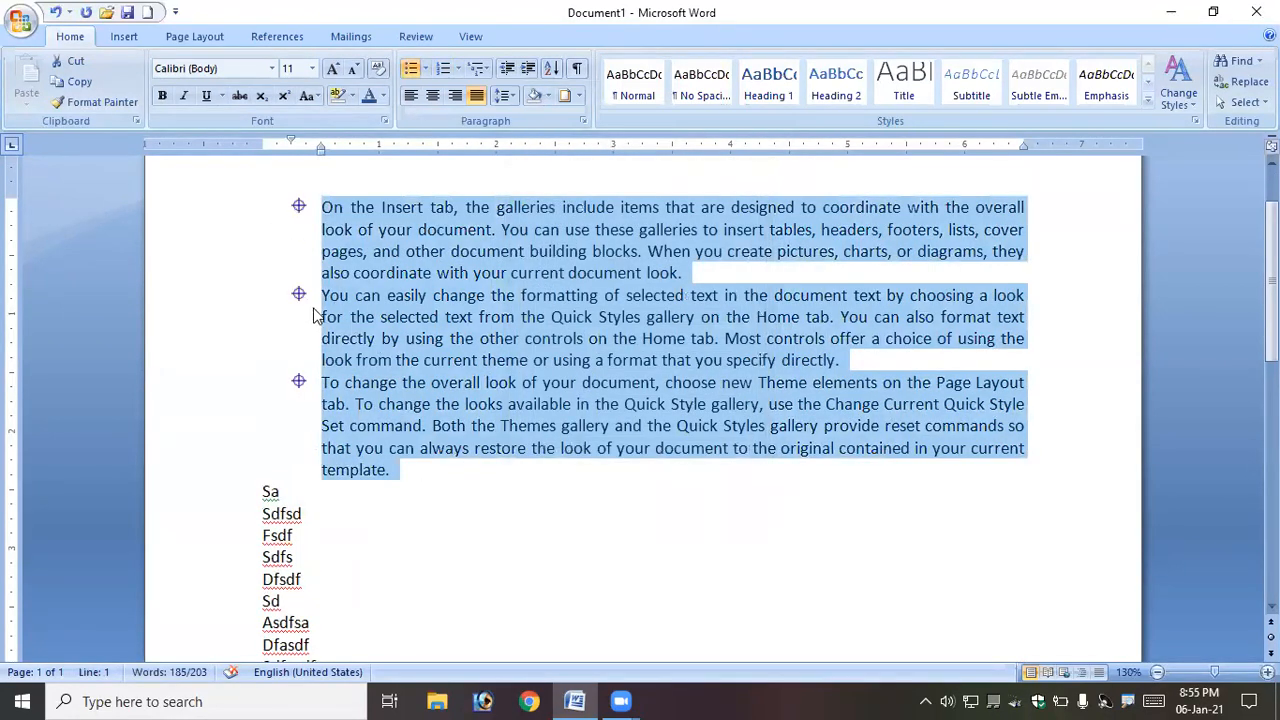
# - Define a new number format for the paragraphs using the 1st, 2nd, 3rd number style
pyautogui.click(458, 69)
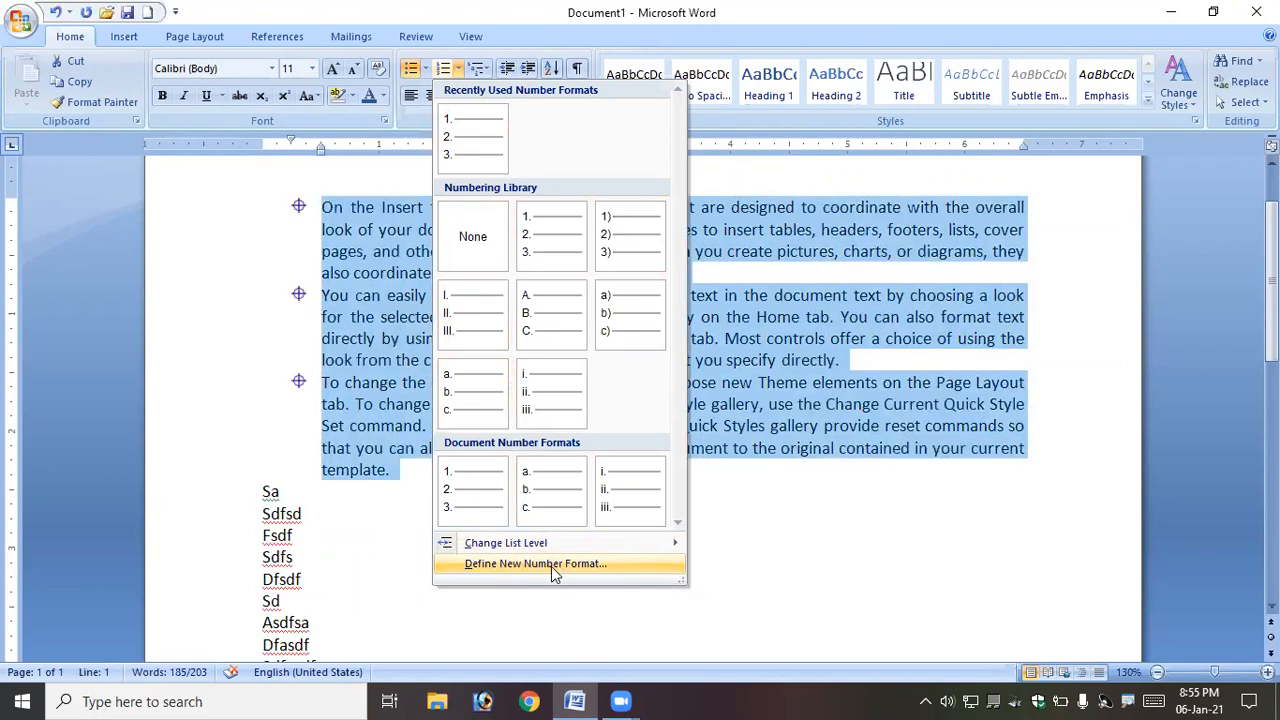
pyautogui.click(551, 566)
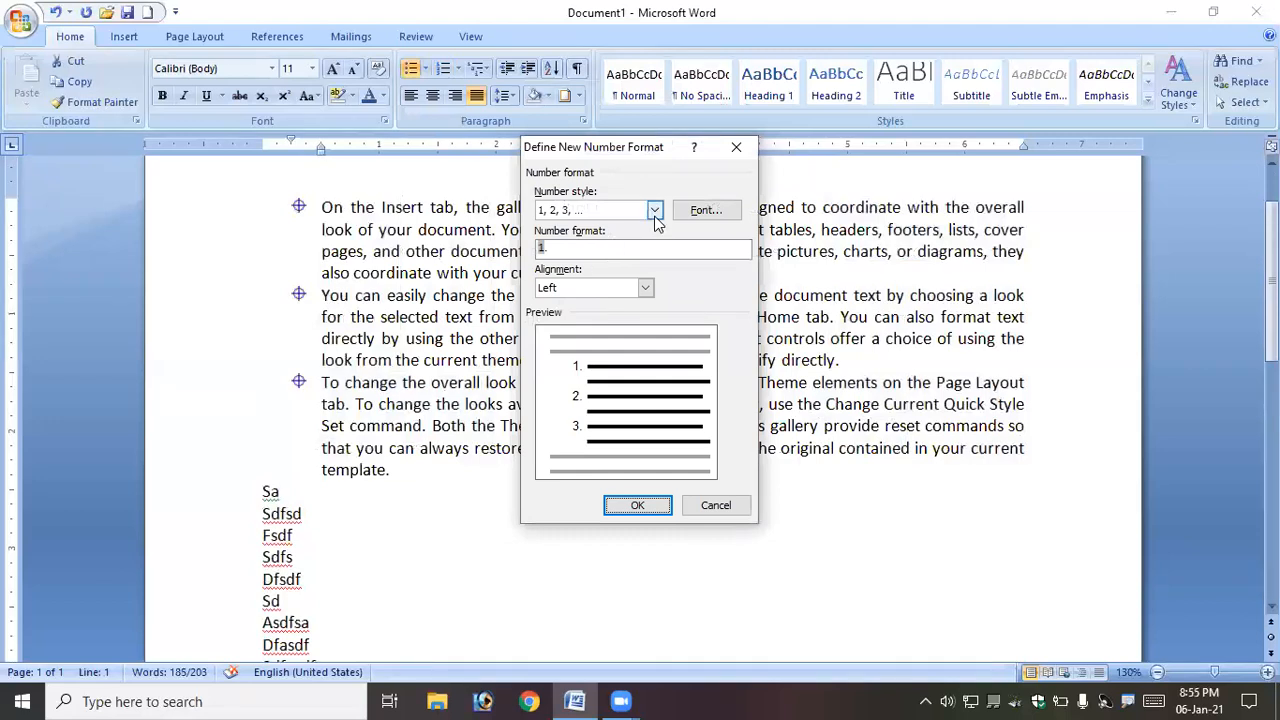
pyautogui.click(655, 212)
pyautogui.moveTo(654, 254); pyautogui.dragTo(646, 310)
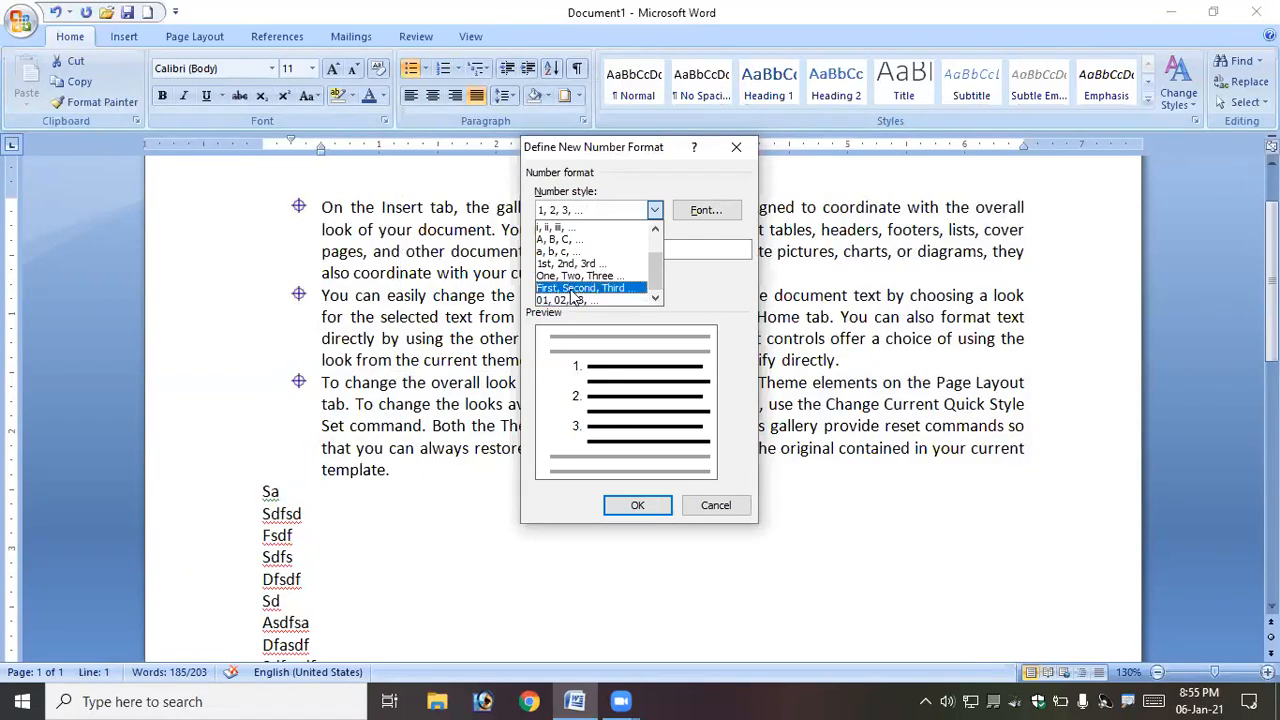
pyautogui.click(583, 265)
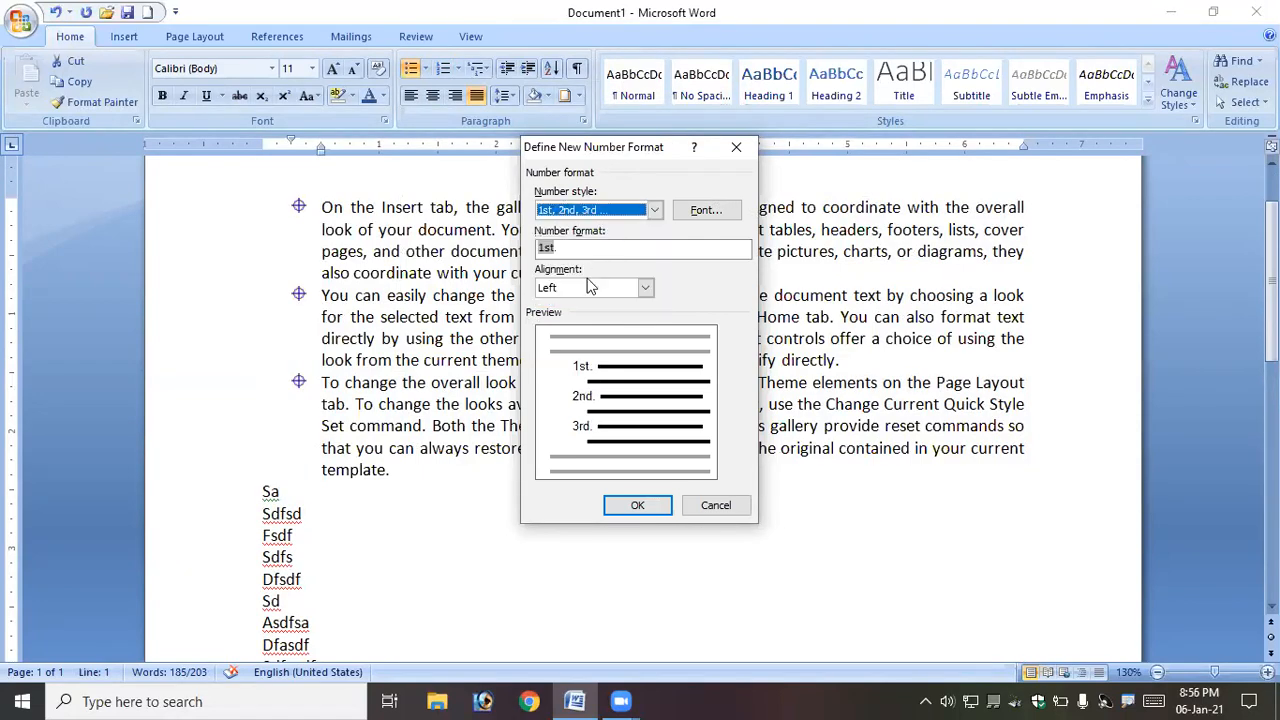
pyautogui.click(645, 506)
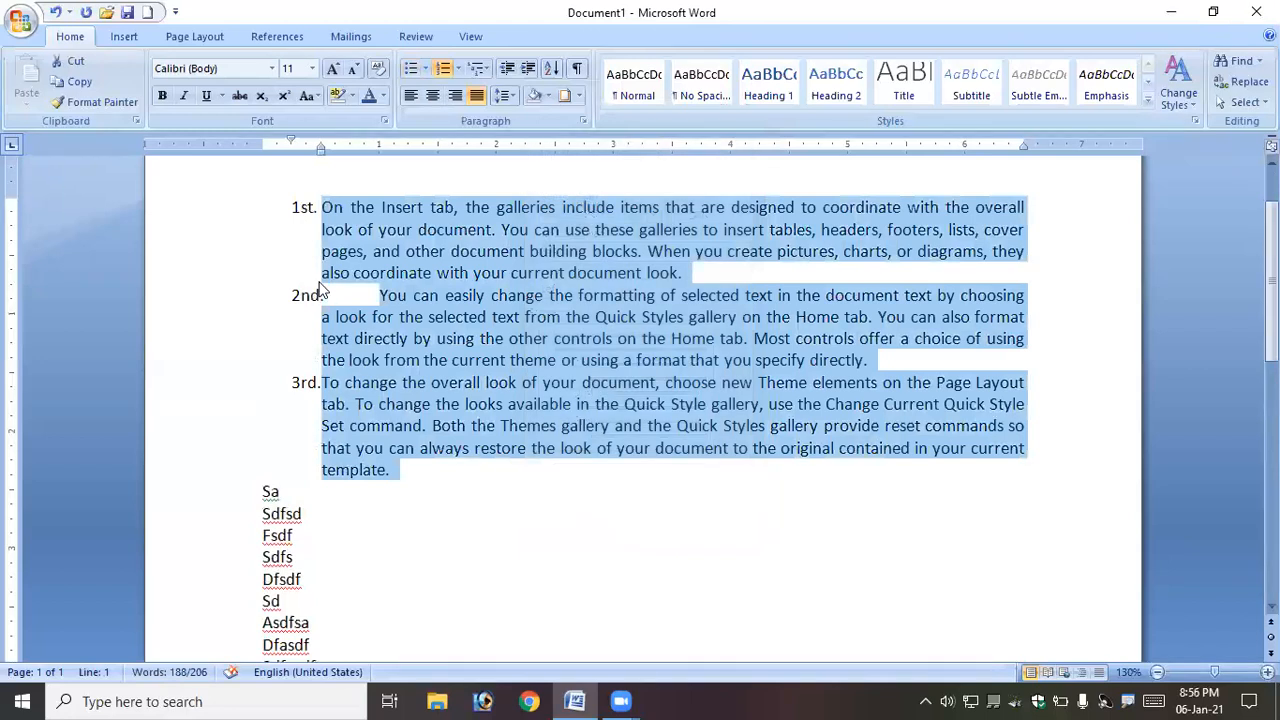
# - Add more numbered items such as Sadf, Asfd and Dfas after the third paragraph, plus indented items As, Df, Sdf and a
pyautogui.click(433, 475)
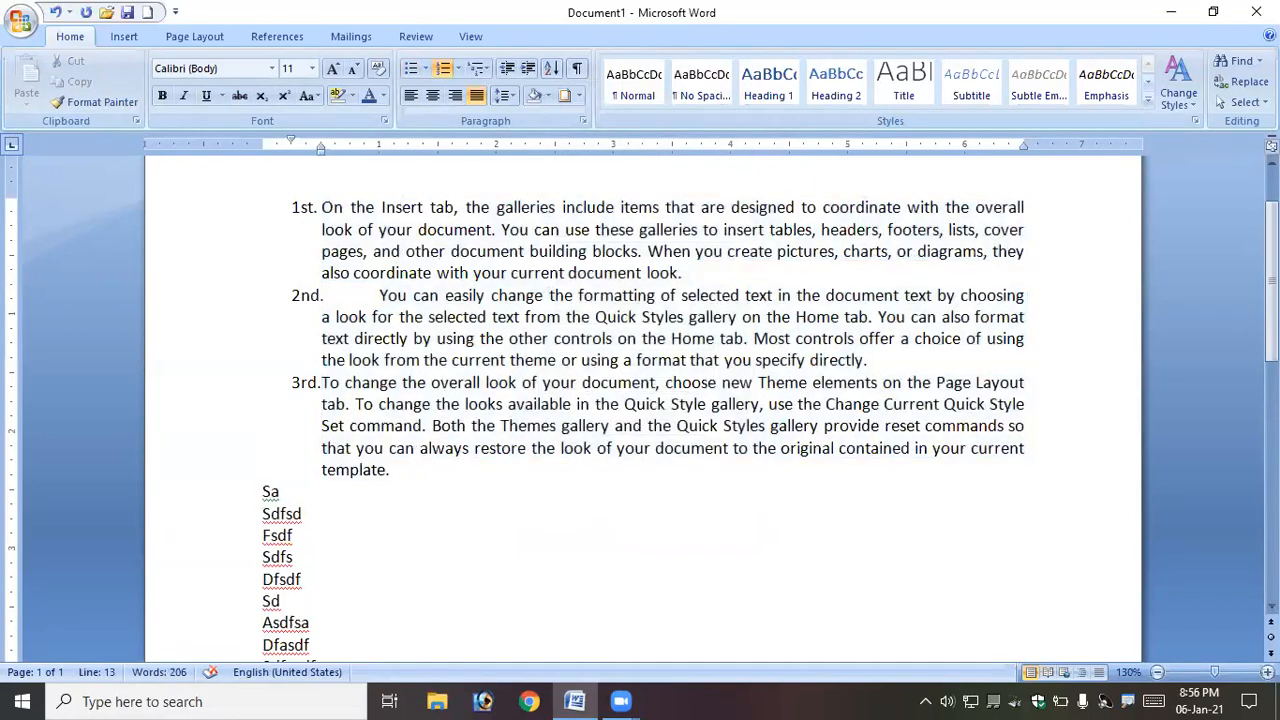
pyautogui.write('sadf asfd as dfas df sadf as df sdf')
pyautogui.press('Return')
pyautogui.write('a')
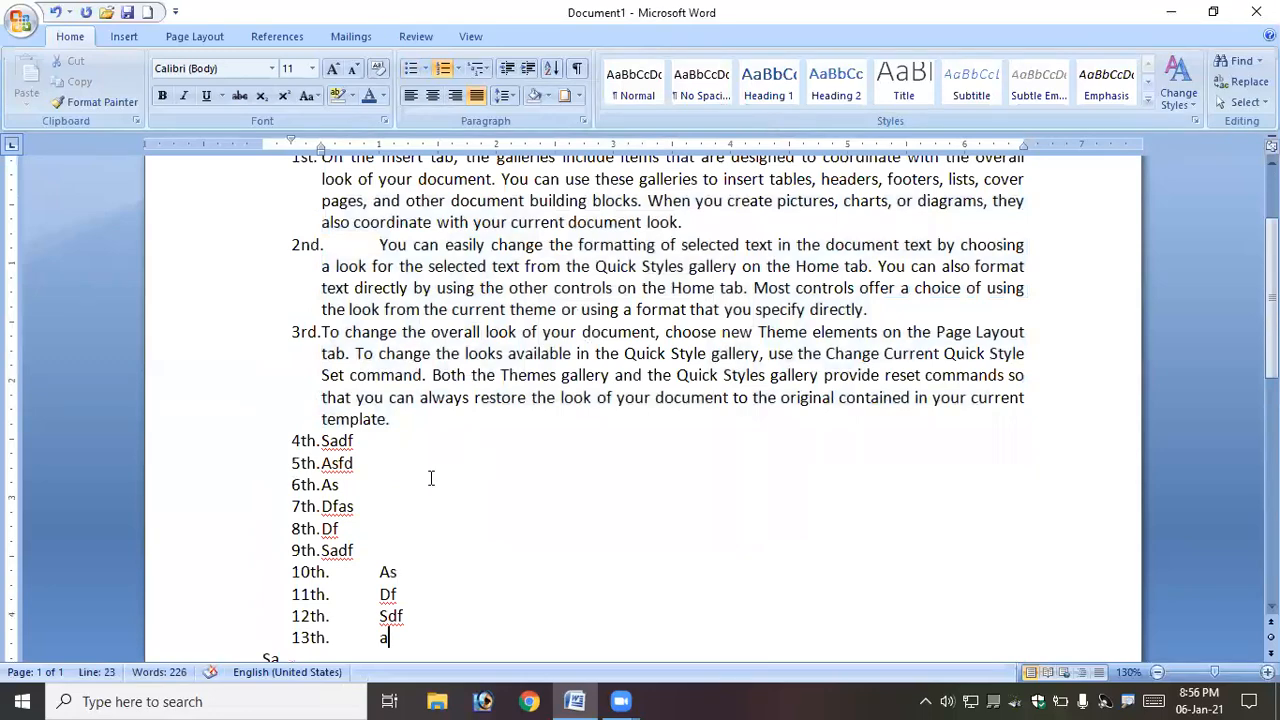
# - Select the numbered list and remove its numbering by choosing None
pyautogui.scroll(2, 321, 380)
pyautogui.moveTo(320, 305); pyautogui.dragTo(483, 605)
pyautogui.scroll(4, 493, 159)
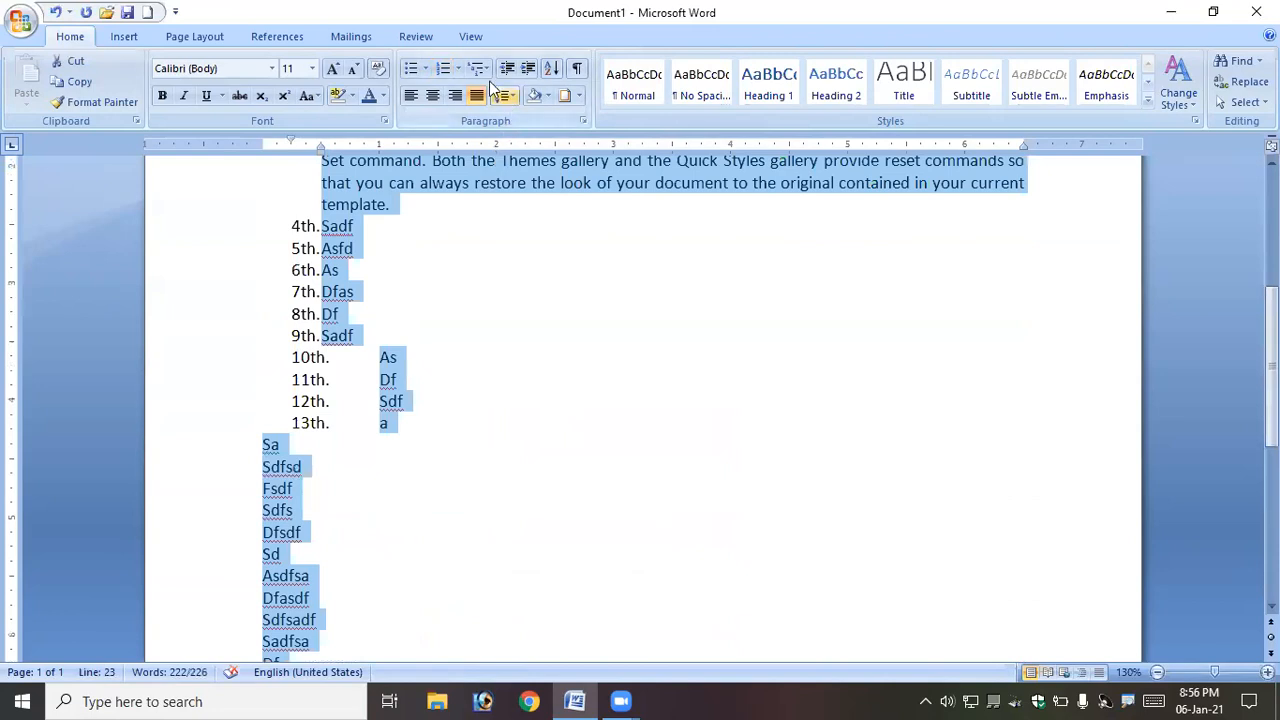
pyautogui.click(457, 68)
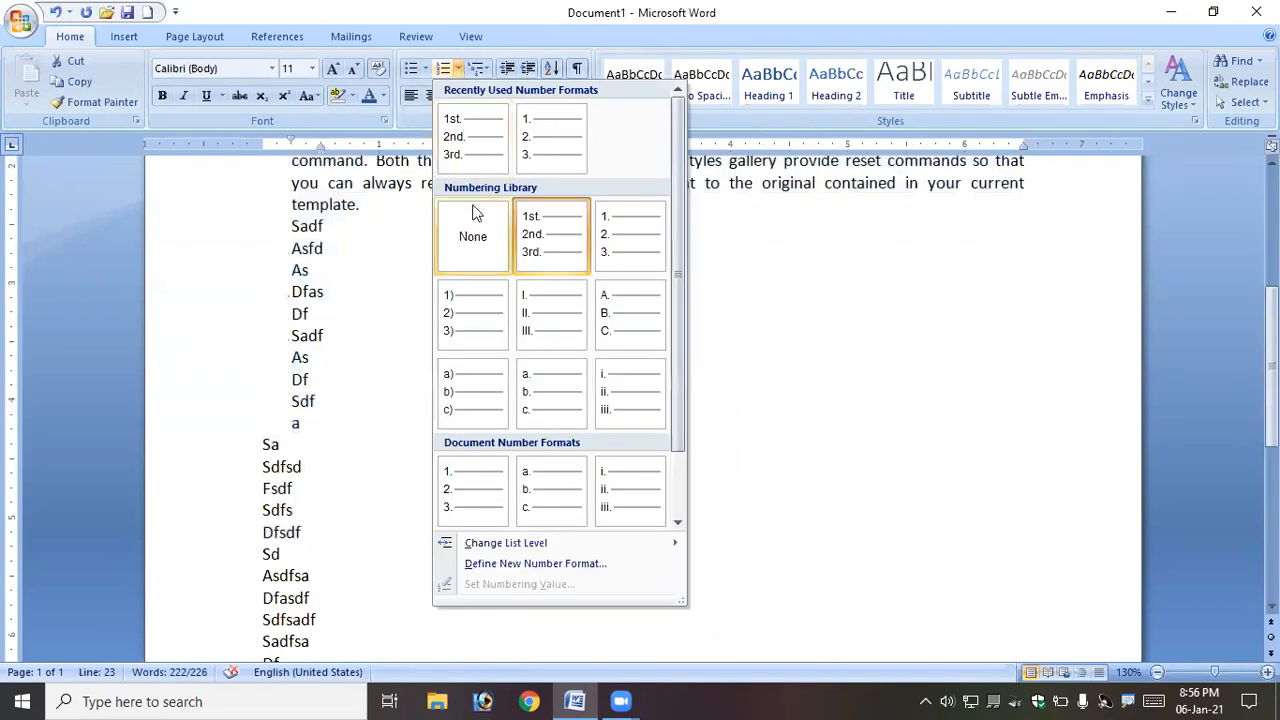
pyautogui.click(474, 245)
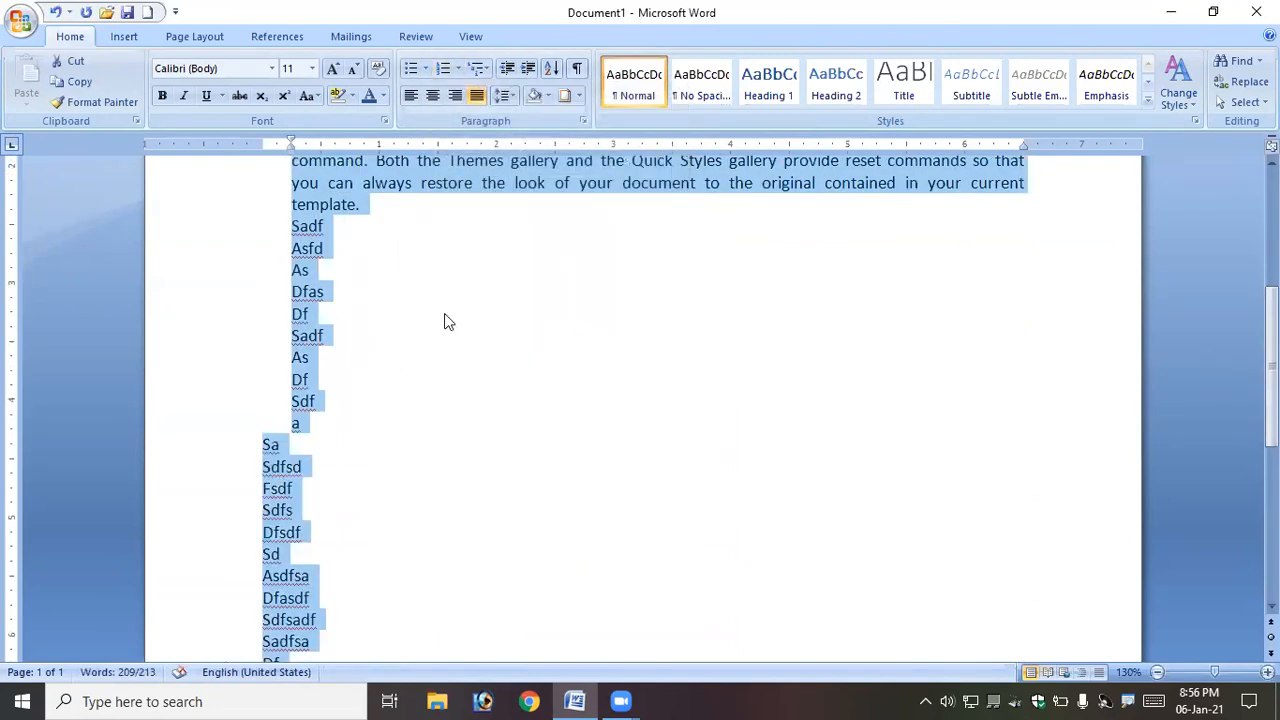
# - Insert three blank lines before the first paragraph
pyautogui.scroll(5, 455, 335)
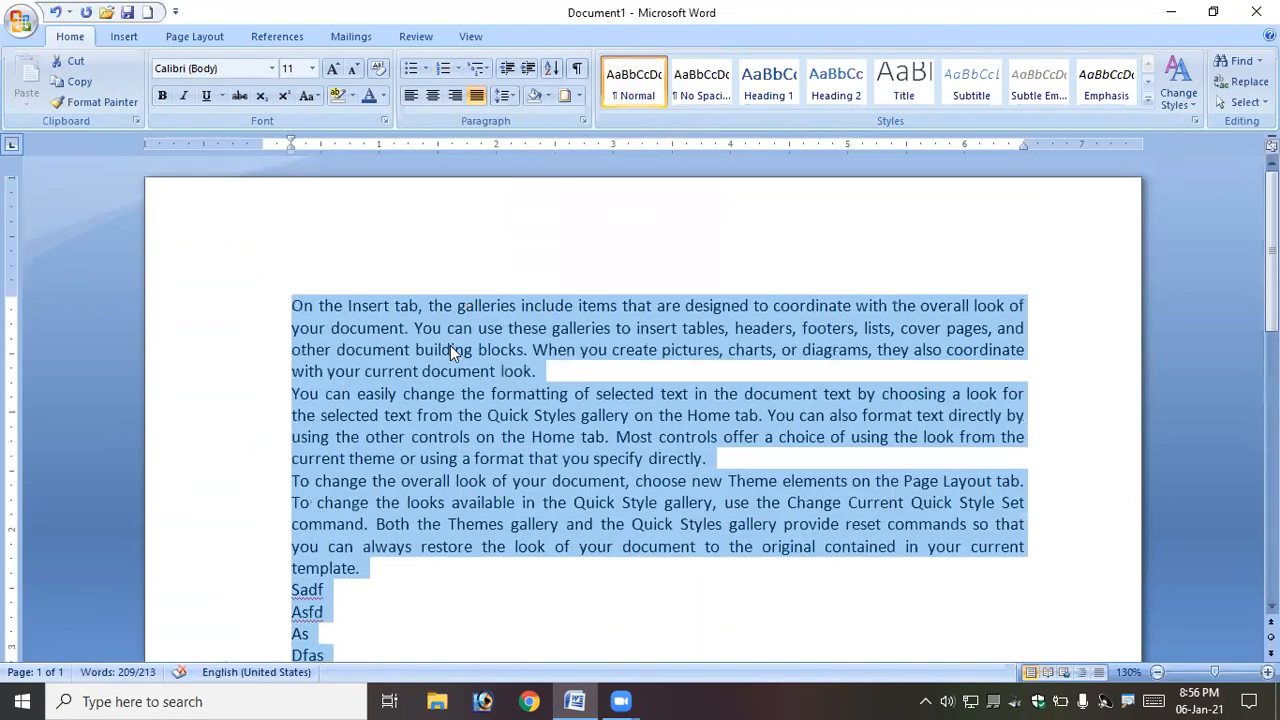
pyautogui.click(291, 306)
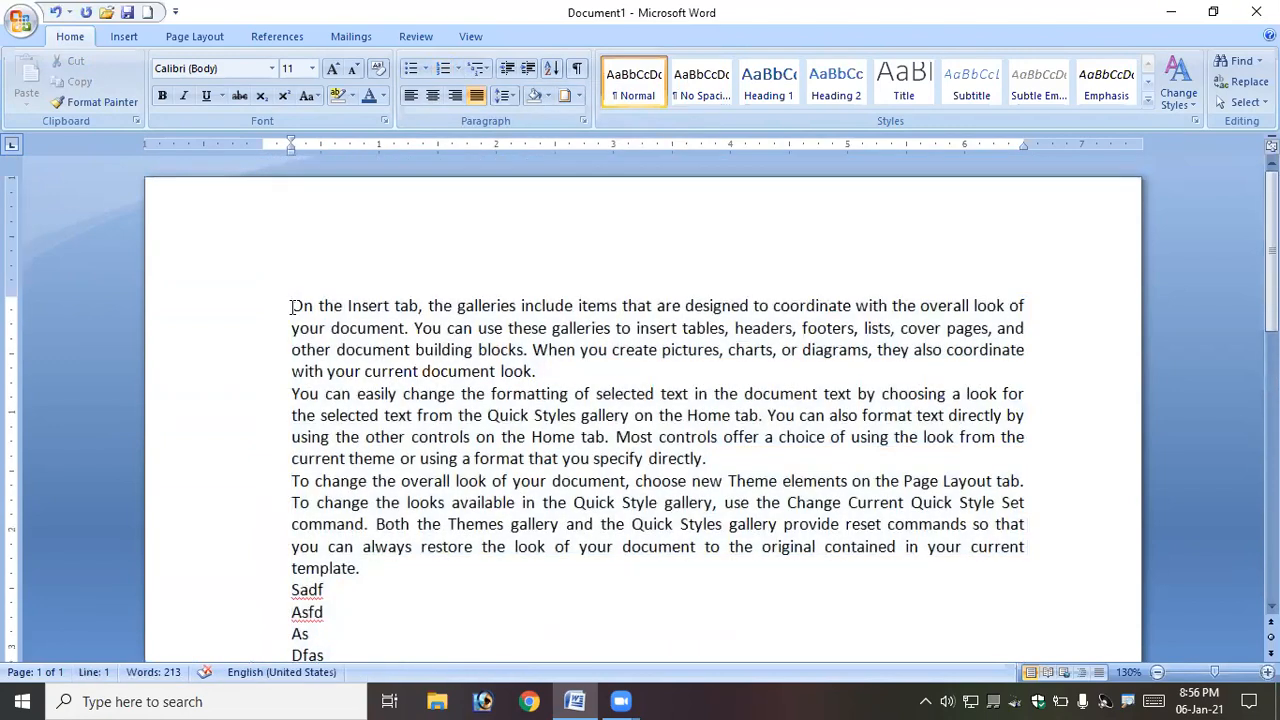
pyautogui.press('Return')
pyautogui.press('Return')
pyautogui.press('Return')
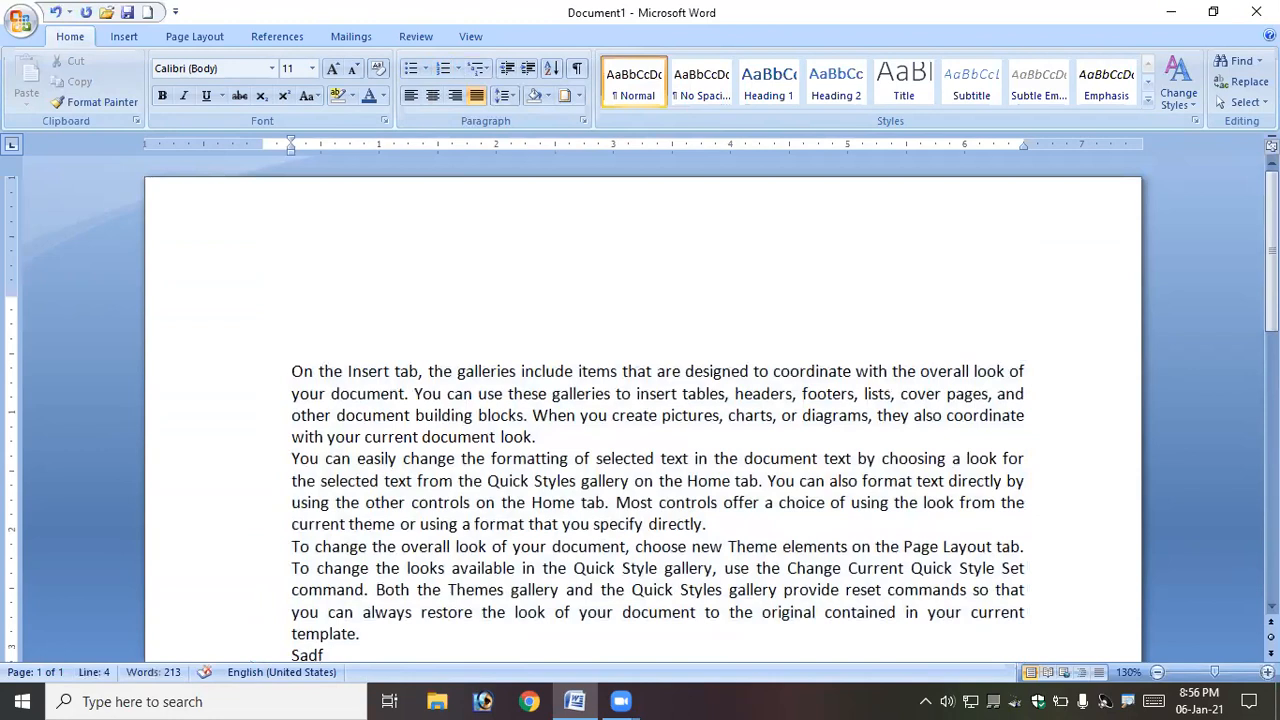
# - Undo the last eight actions
pyautogui.hotkey('ctrl', 'z')
pyautogui.hotkey('ctrl', 'z')
pyautogui.hotkey('ctrl', 'z')
pyautogui.hotkey('ctrl', 'z')
pyautogui.hotkey('ctrl', 'z')
pyautogui.hotkey('ctrl', 'z')
pyautogui.hotkey('ctrl', 'z')
pyautogui.hotkey('ctrl', 'z')
pyautogui.hotkey('ctrl', 'z')
pyautogui.hotkey('ctrl', 'z')
pyautogui.hotkey('ctrl', 'z')
pyautogui.hotkey('ctrl', 'z')
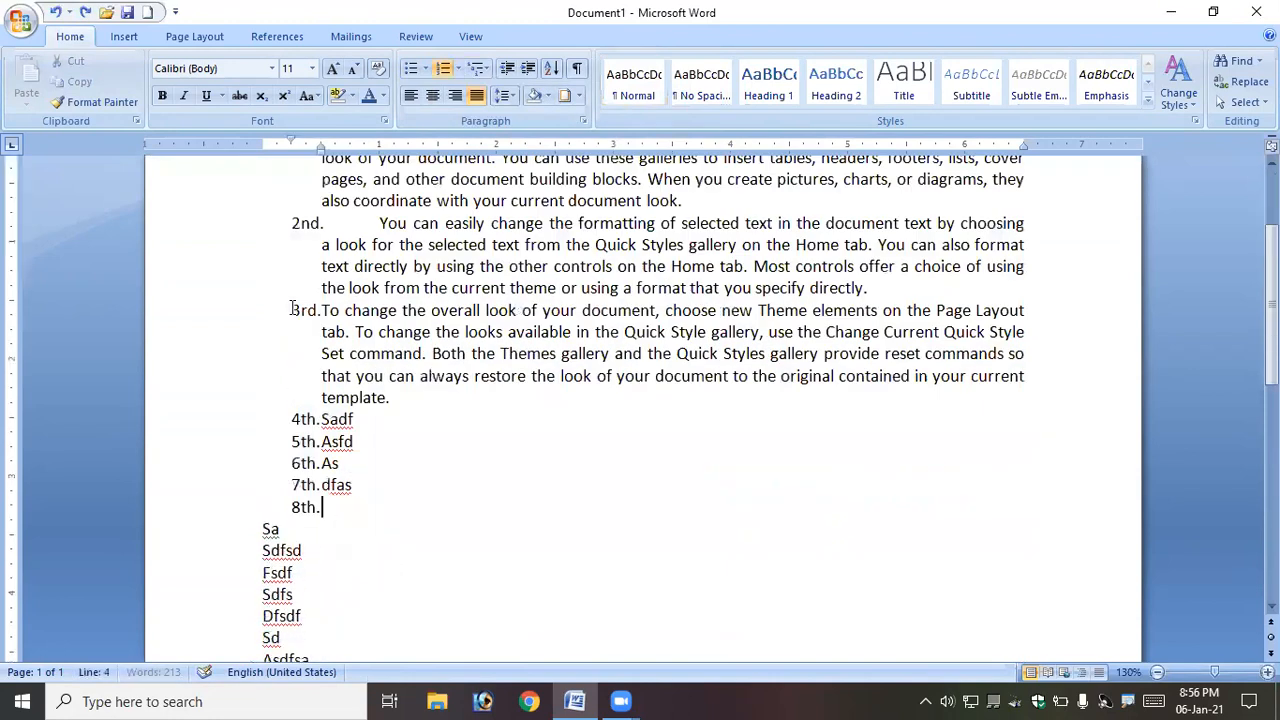
pyautogui.hotkey('ctrl', 'z')
pyautogui.hotkey('ctrl', 'z')
pyautogui.hotkey('ctrl', 'z')
pyautogui.hotkey('ctrl', 'z')
pyautogui.hotkey('ctrl', 'z')
pyautogui.hotkey('ctrl', 'z')
pyautogui.hotkey('ctrl', 'z')
pyautogui.hotkey('ctrl', 'z')
pyautogui.hotkey('ctrl', 'z')
pyautogui.hotkey('ctrl', 'z')
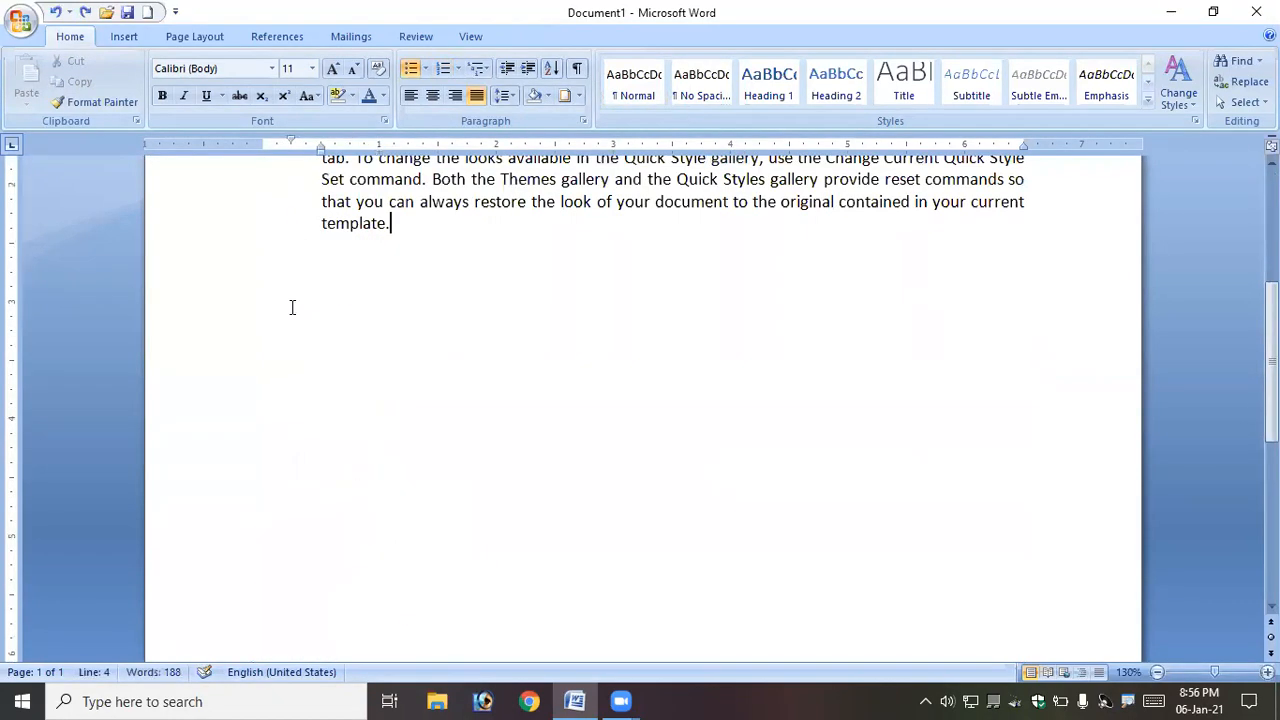
pyautogui.hotkey('ctrl', 'z')
pyautogui.hotkey('ctrl', 'z')
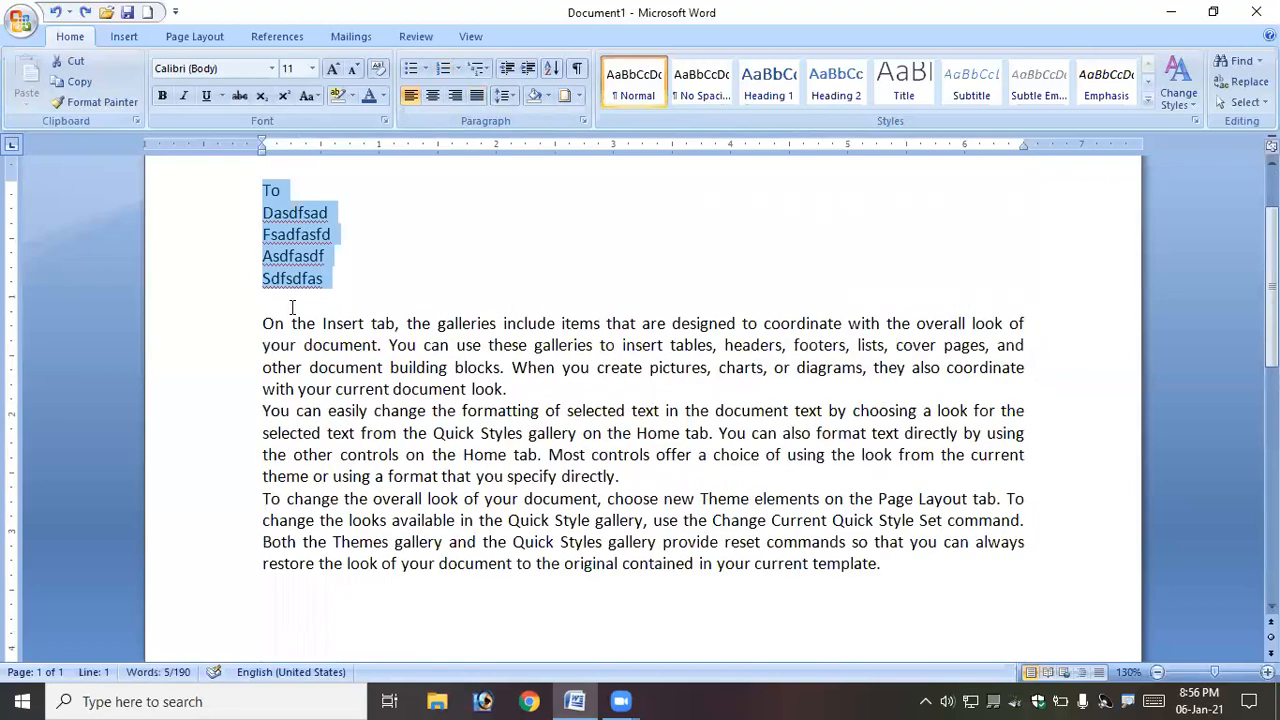
# - Select the five address lines at the top of the page and center them
pyautogui.click(332, 276)
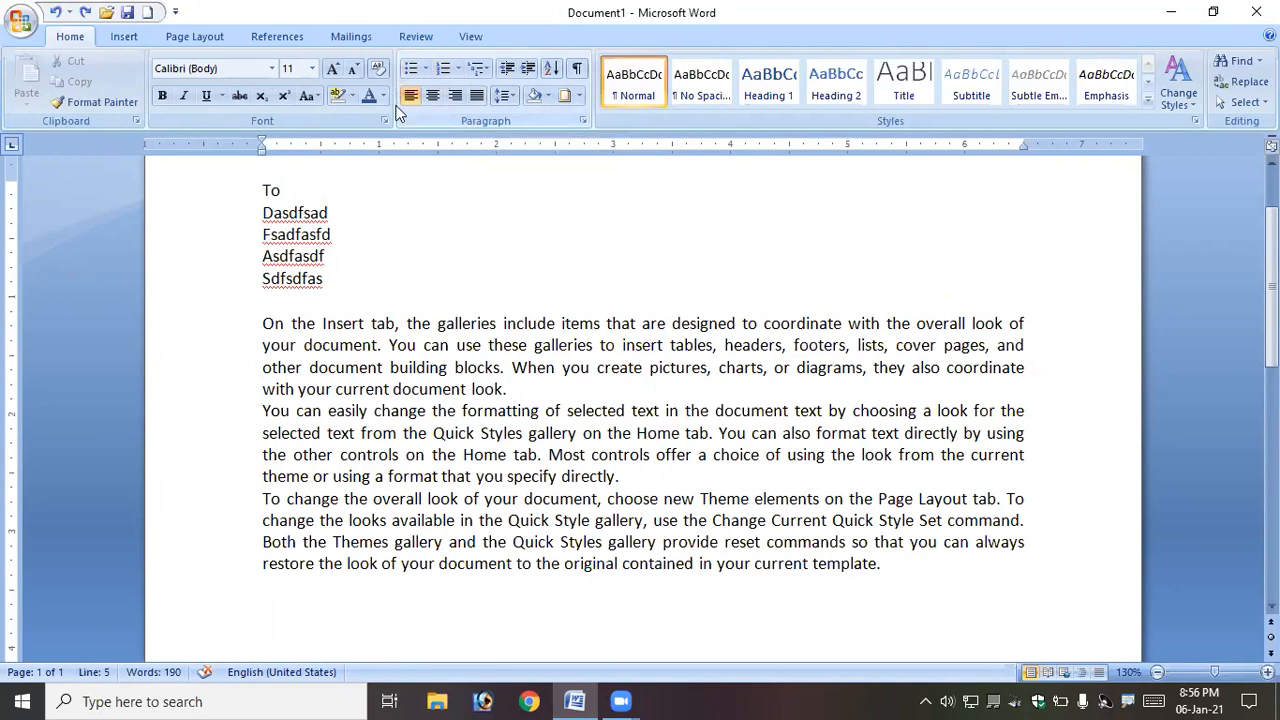
pyautogui.moveTo(263, 191); pyautogui.dragTo(322, 277)
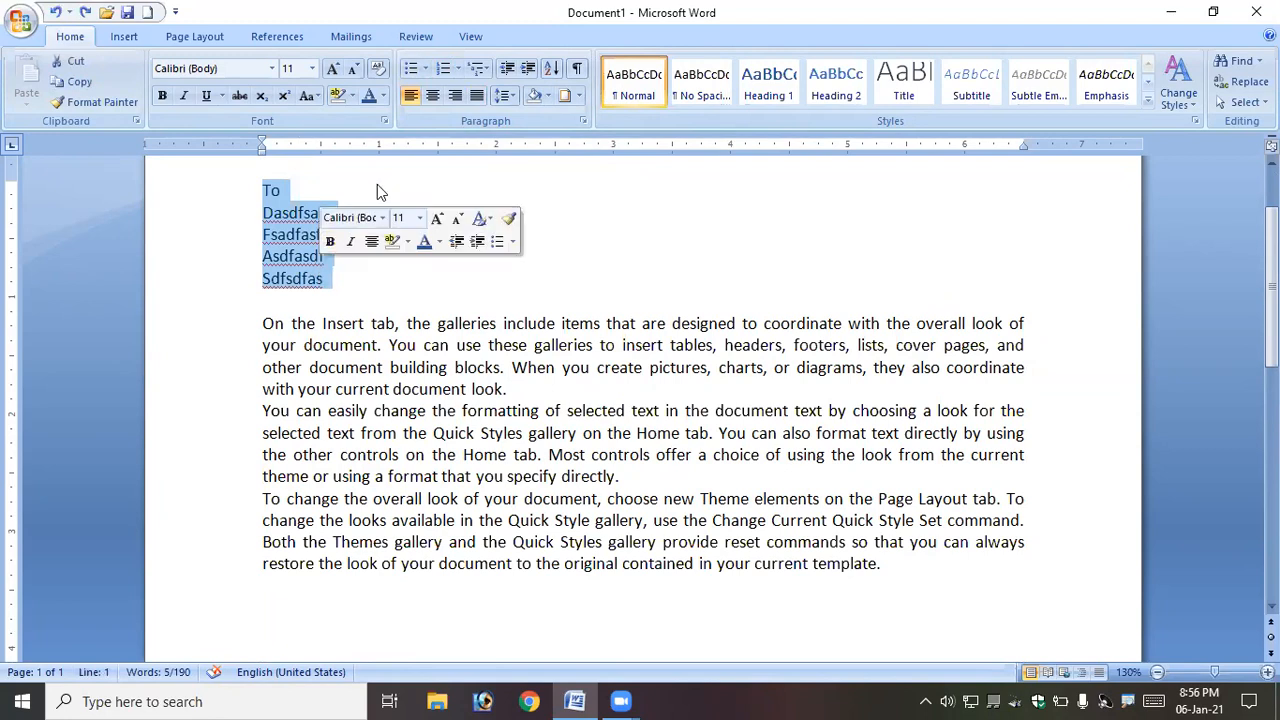
pyautogui.click(433, 96)
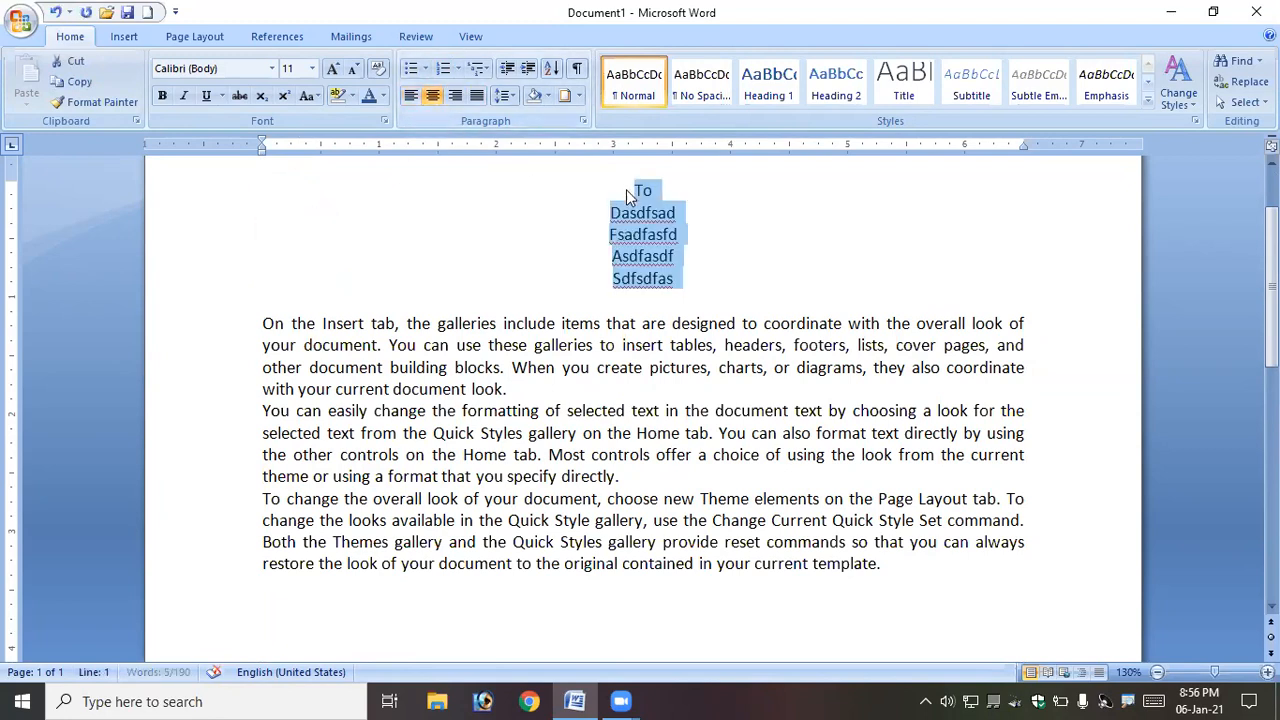
# - Right-align the selected address lines, then set them back to left alignment
pyautogui.click(455, 96)
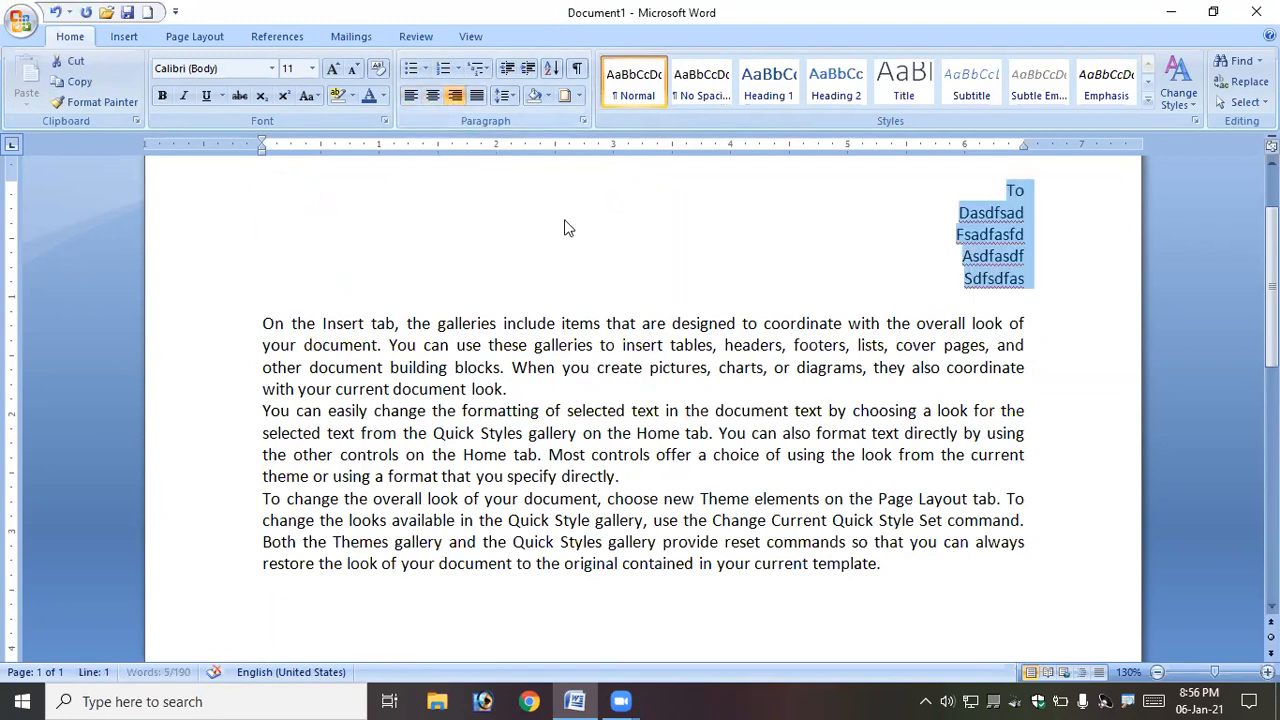
pyautogui.click(426, 100)
pyautogui.click(414, 98)
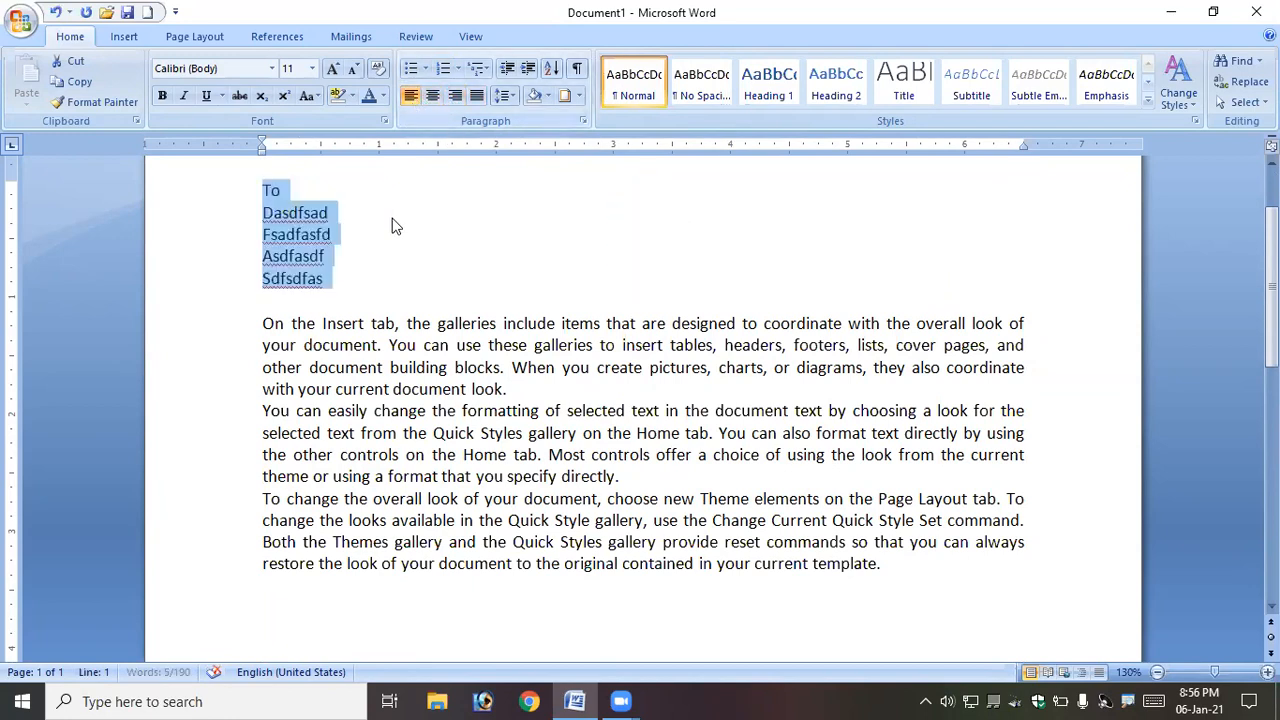
# - Increase the indent of the selected address lines eight times
pyautogui.click(528, 70)
pyautogui.click(528, 70)
pyautogui.click(528, 70)
pyautogui.click(528, 70)
pyautogui.click(528, 70)
pyautogui.click(528, 70)
pyautogui.click(528, 70)
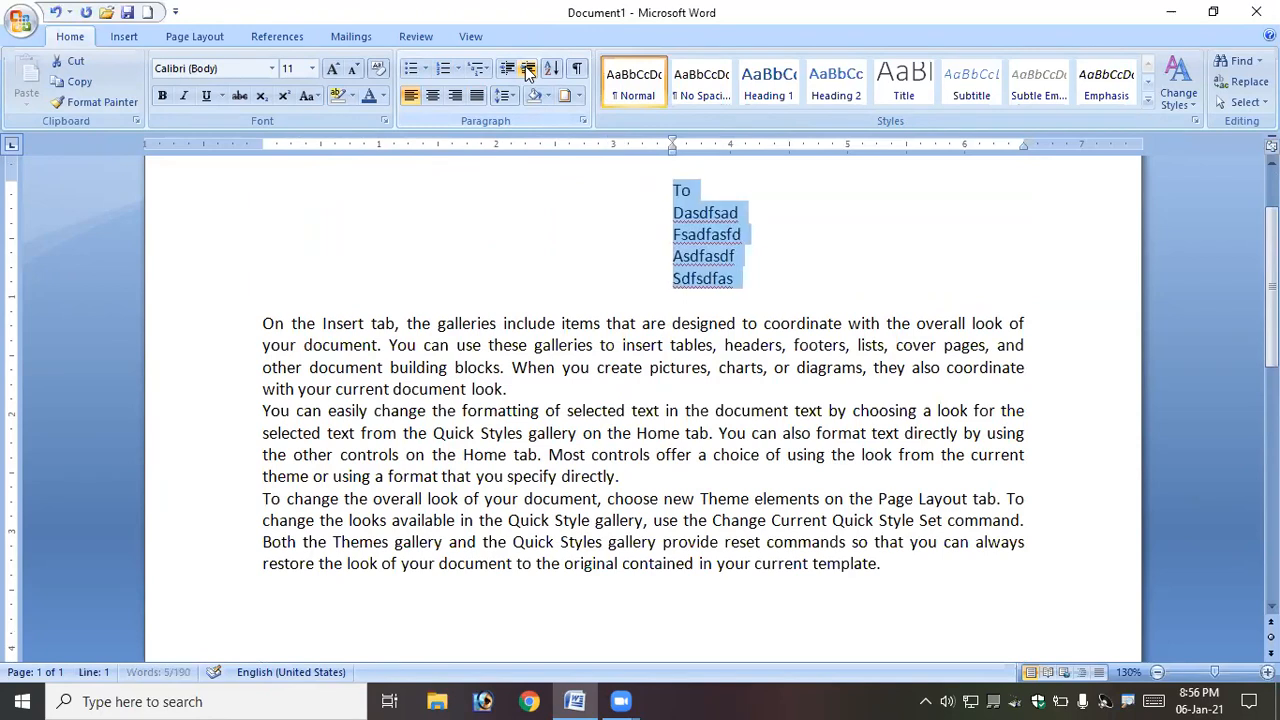
pyautogui.click(528, 70)
# - Decrease the address lines' indent until they return to the left margin
pyautogui.click(507, 72)
pyautogui.click(507, 72)
pyautogui.click(507, 72)
pyautogui.click(507, 72)
pyautogui.click(507, 72)
pyautogui.click(507, 72)
pyautogui.click(507, 72)
pyautogui.click(507, 72)
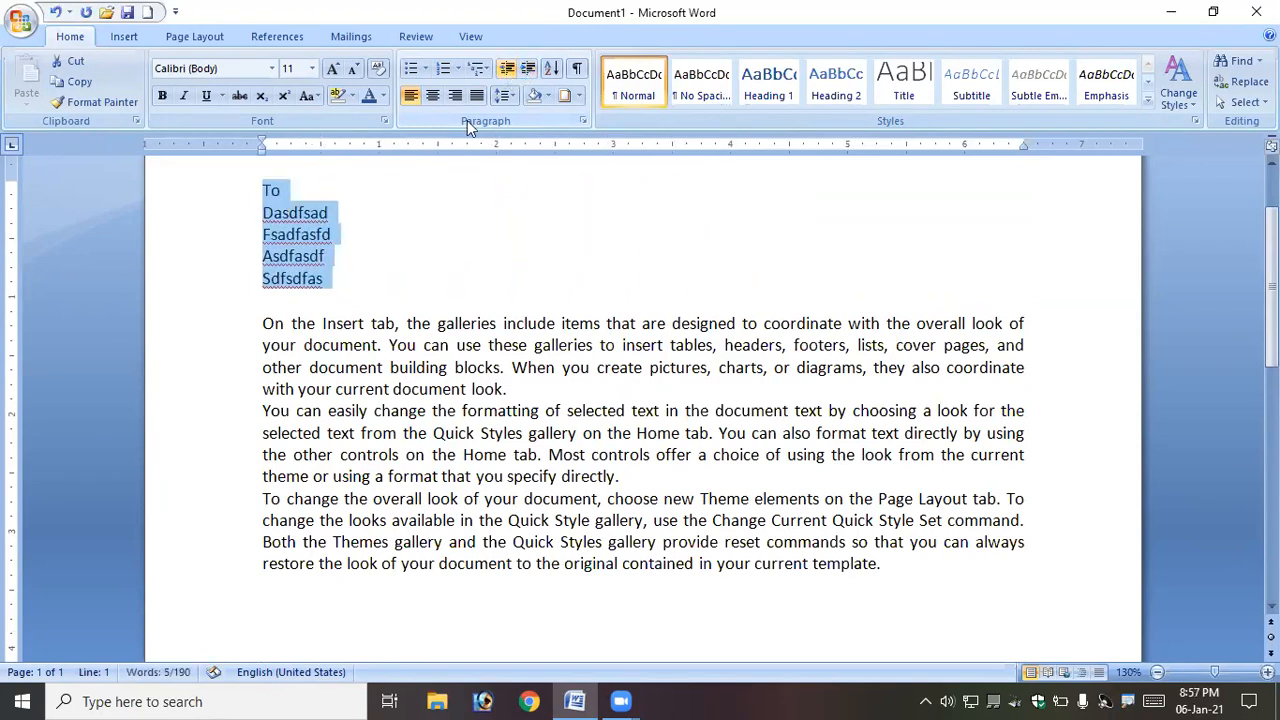
# - Select the three body paragraphs and increase their indent four times
pyautogui.moveTo(264, 326); pyautogui.dragTo(896, 561)
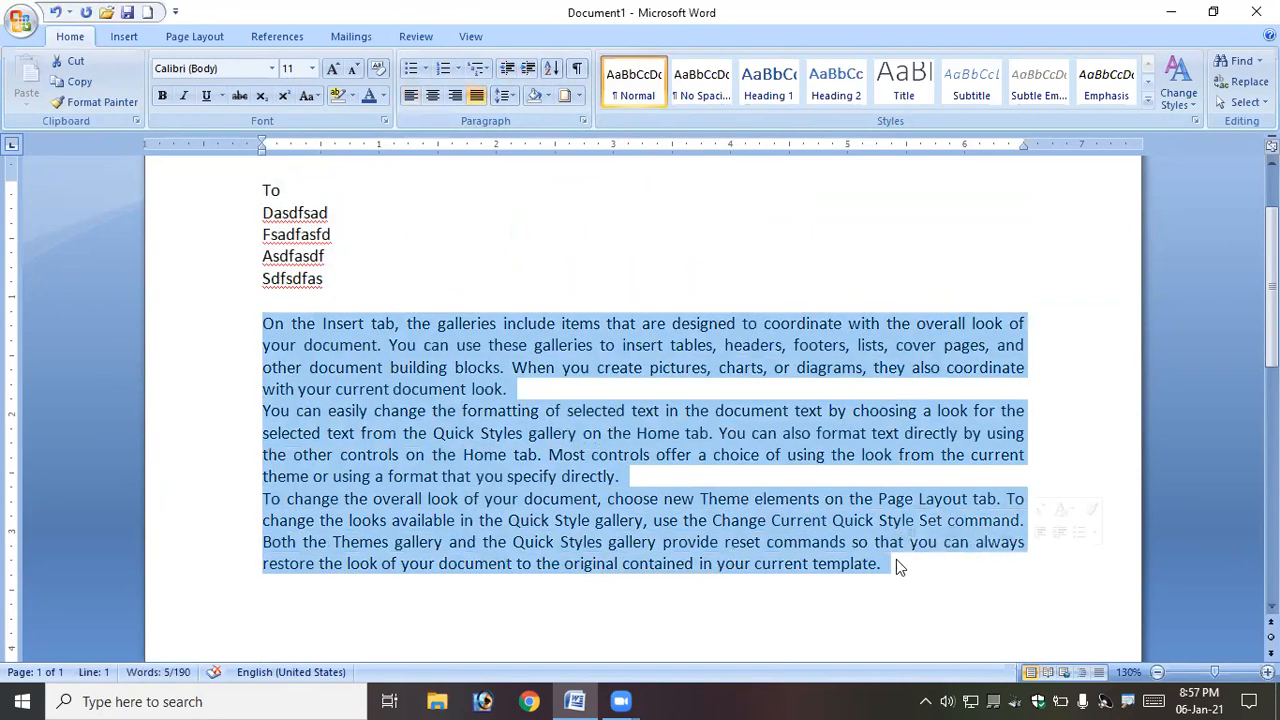
pyautogui.click(532, 71)
pyautogui.click(532, 71)
pyautogui.click(532, 71)
pyautogui.click(532, 71)
pyautogui.click(532, 71)
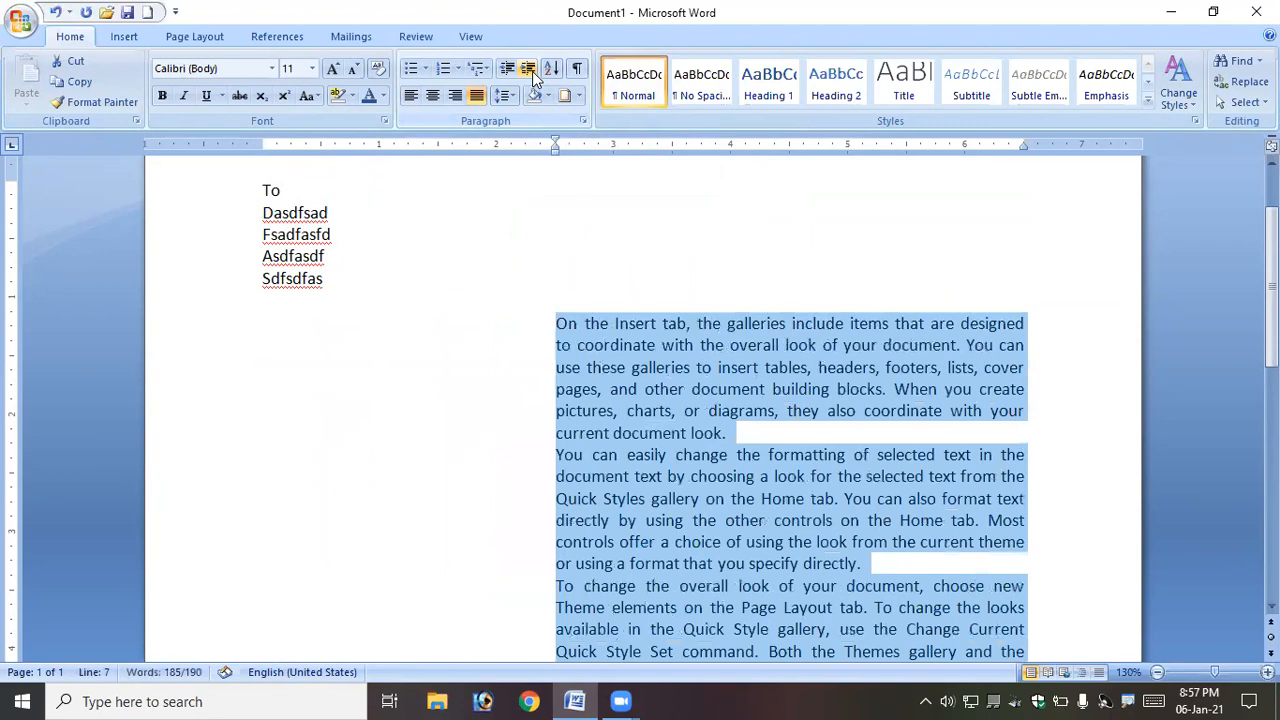
pyautogui.click(532, 71)
# - Decrease the body paragraphs' indent back to the left margin
pyautogui.click(505, 77)
pyautogui.click(505, 77)
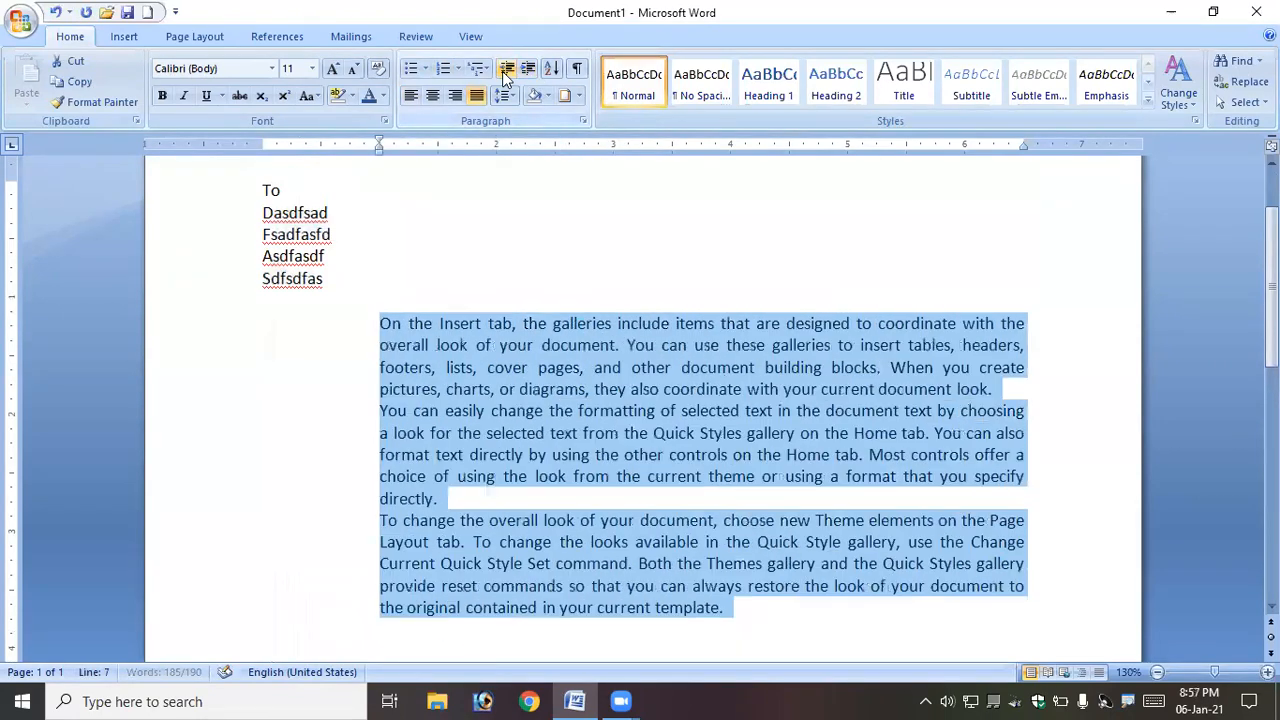
pyautogui.click(505, 77)
pyautogui.click(505, 77)
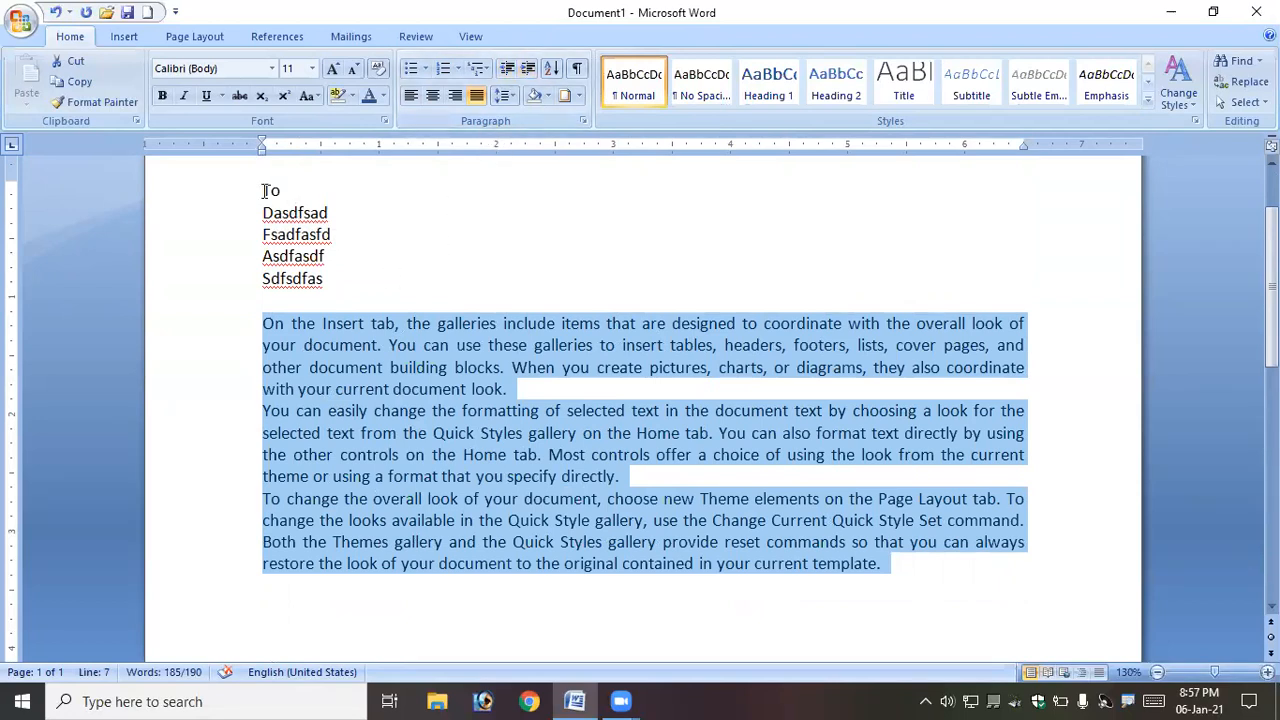
# - Start a new list below the address lines by typing two first names on separate lines
pyautogui.click(365, 296)
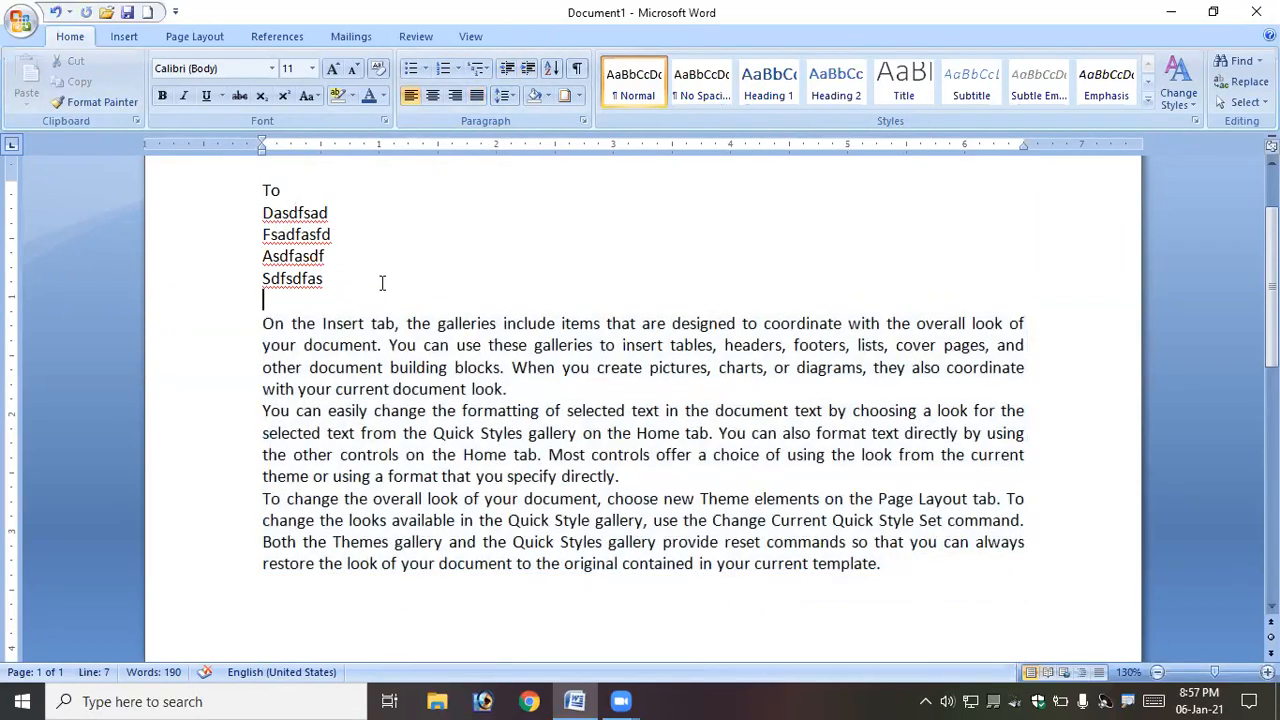
pyautogui.press('Return')
pyautogui.write('R')
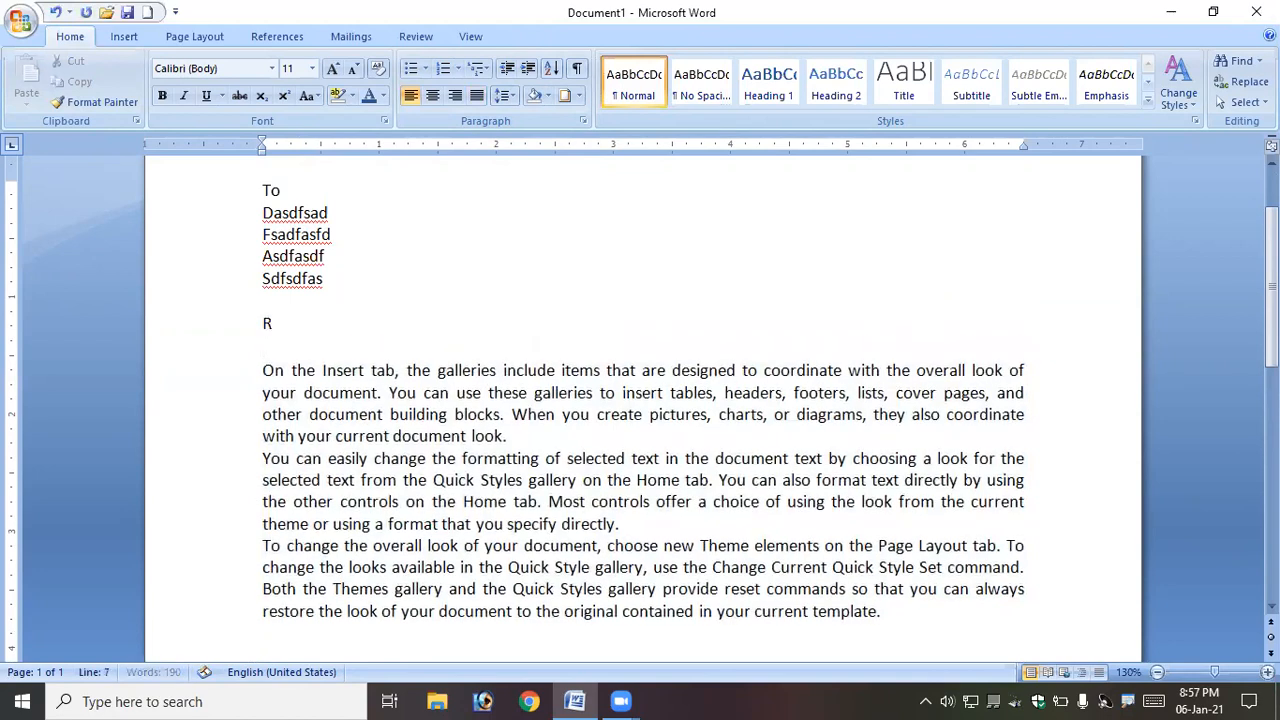
pyautogui.write('aju')
pyautogui.press('Return')
pyautogui.click(264, 323)
pyautogui.write('s')
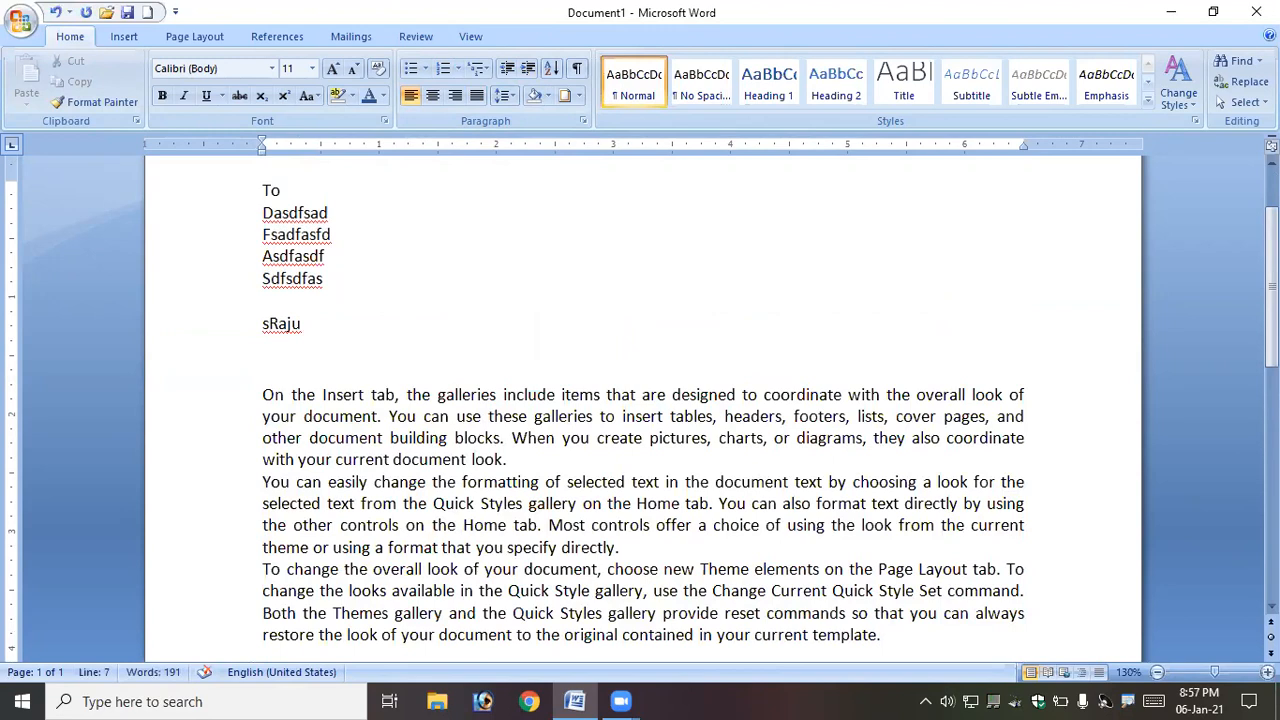
pyautogui.write('hiva')
pyautogui.press('Return')
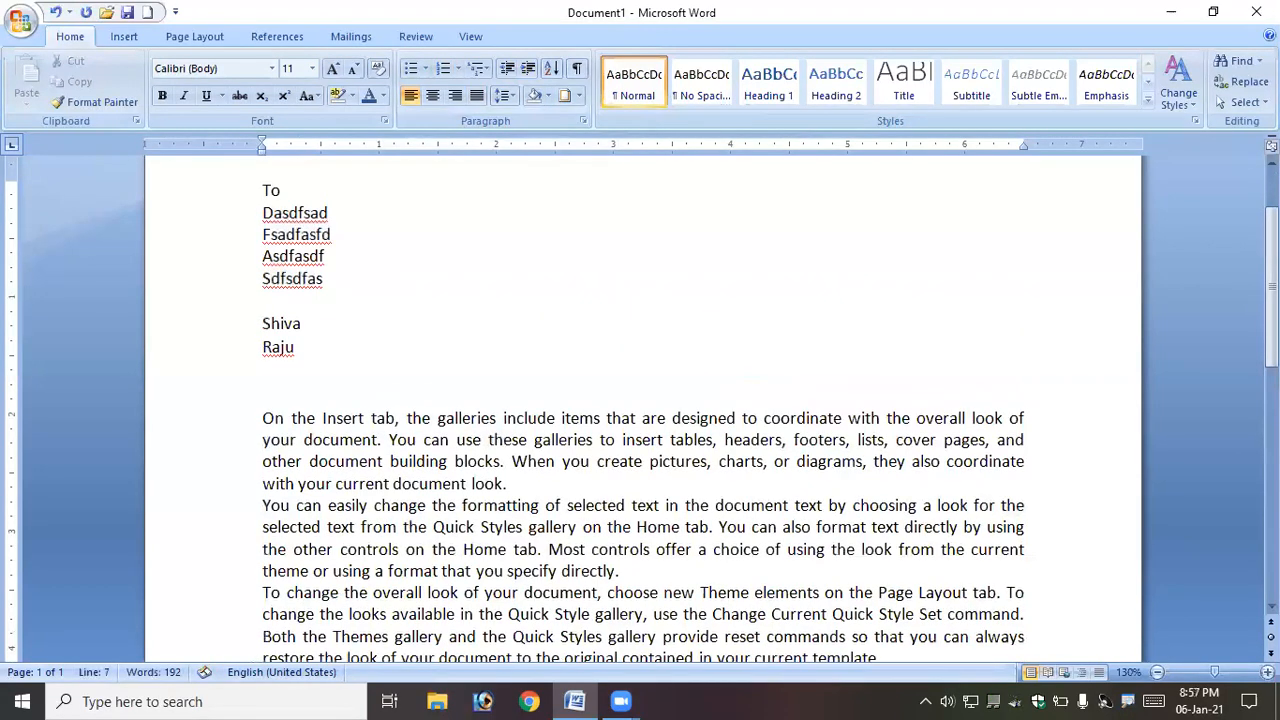
# - Continue the list with six more first names, one per line
pyautogui.write('Om')
pyautogui.press('BackSpace')
pyautogui.press('BackSpace')
pyautogui.press('End')
pyautogui.press('Return')
pyautogui.write('Omkar')
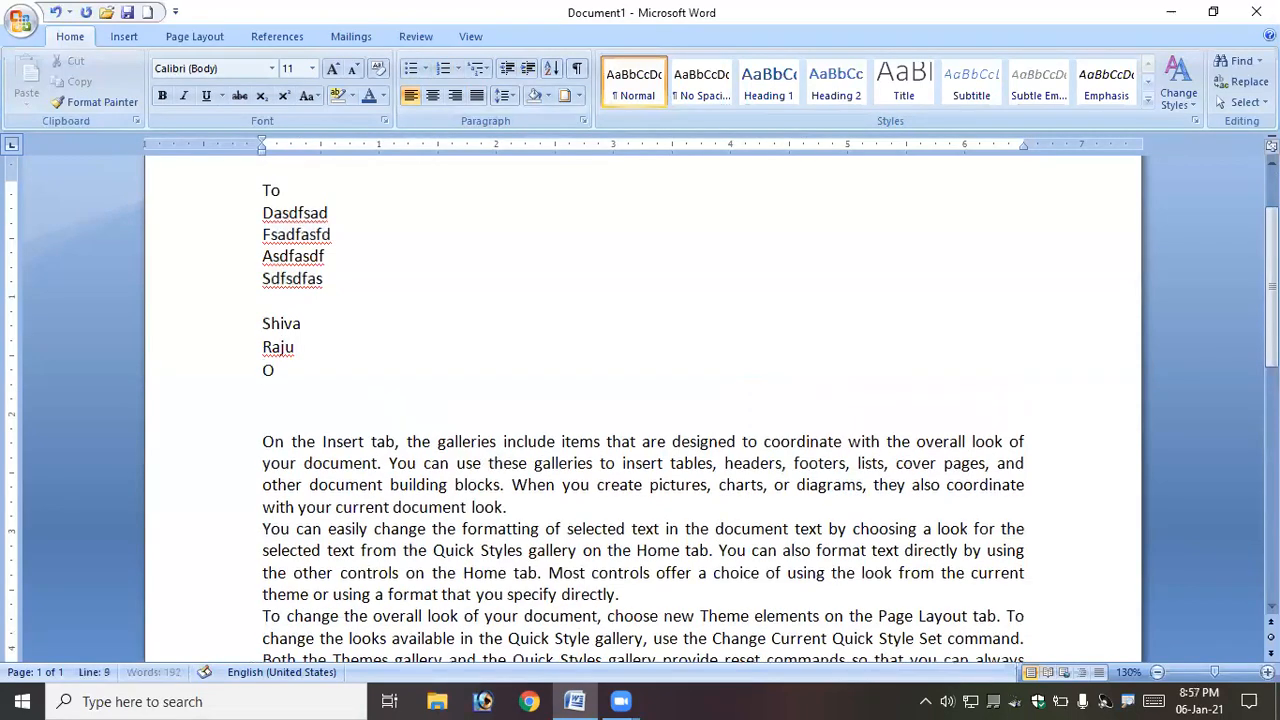
pyautogui.press('Return')
pyautogui.write('Prasad')
pyautogui.press('Return')
pyautogui.write('Anirudh')
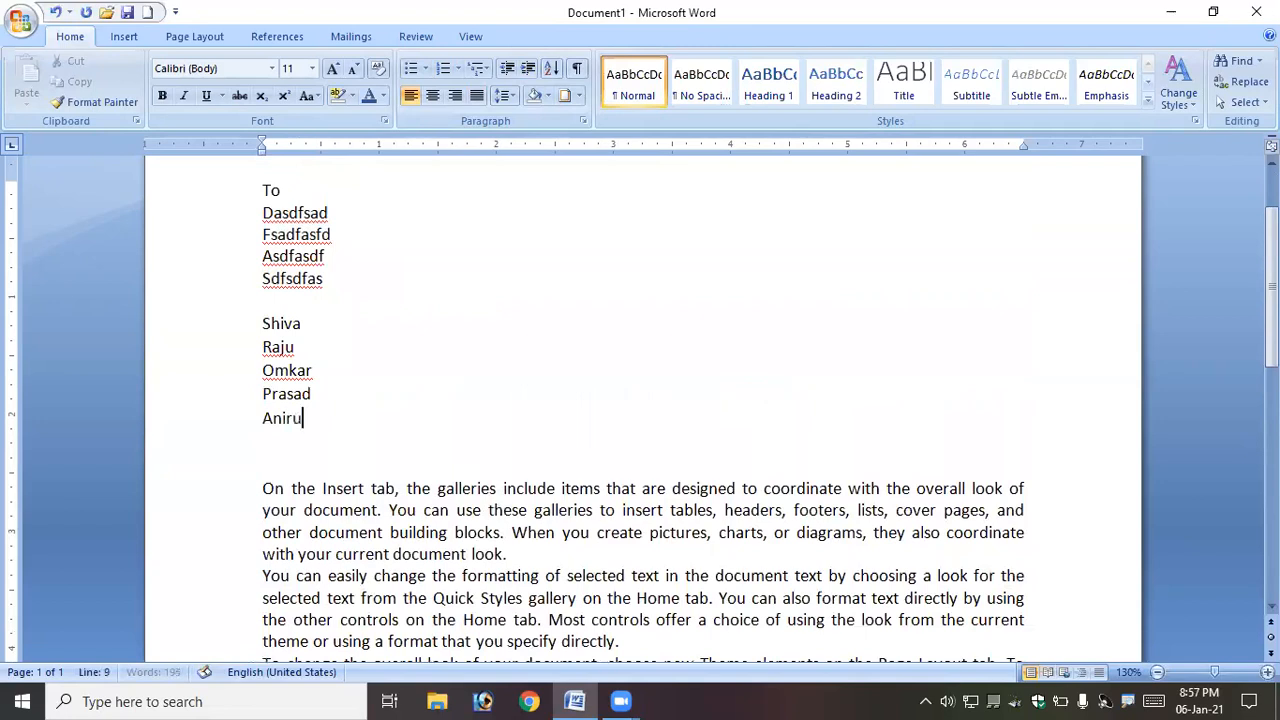
pyautogui.press('Return')
pyautogui.write('NIPUNA')
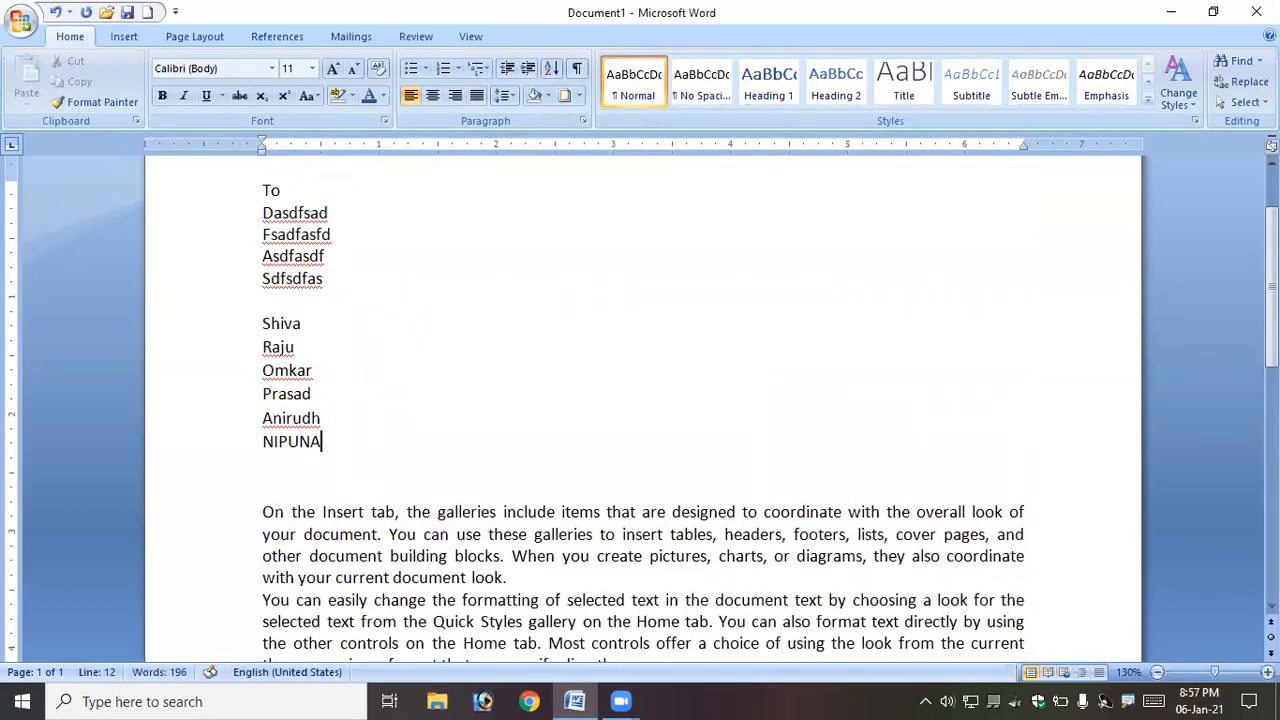
pyautogui.press('Return')
pyautogui.write('Sri lakhsmi')
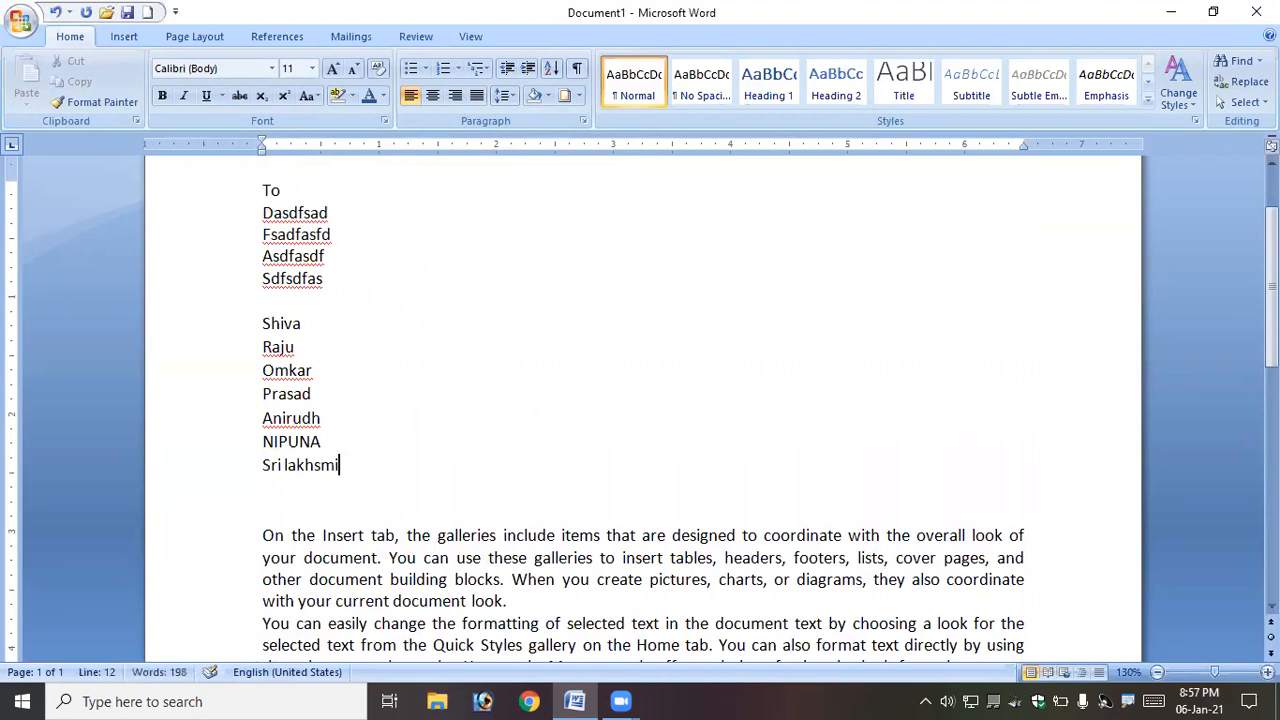
pyautogui.press('Return')
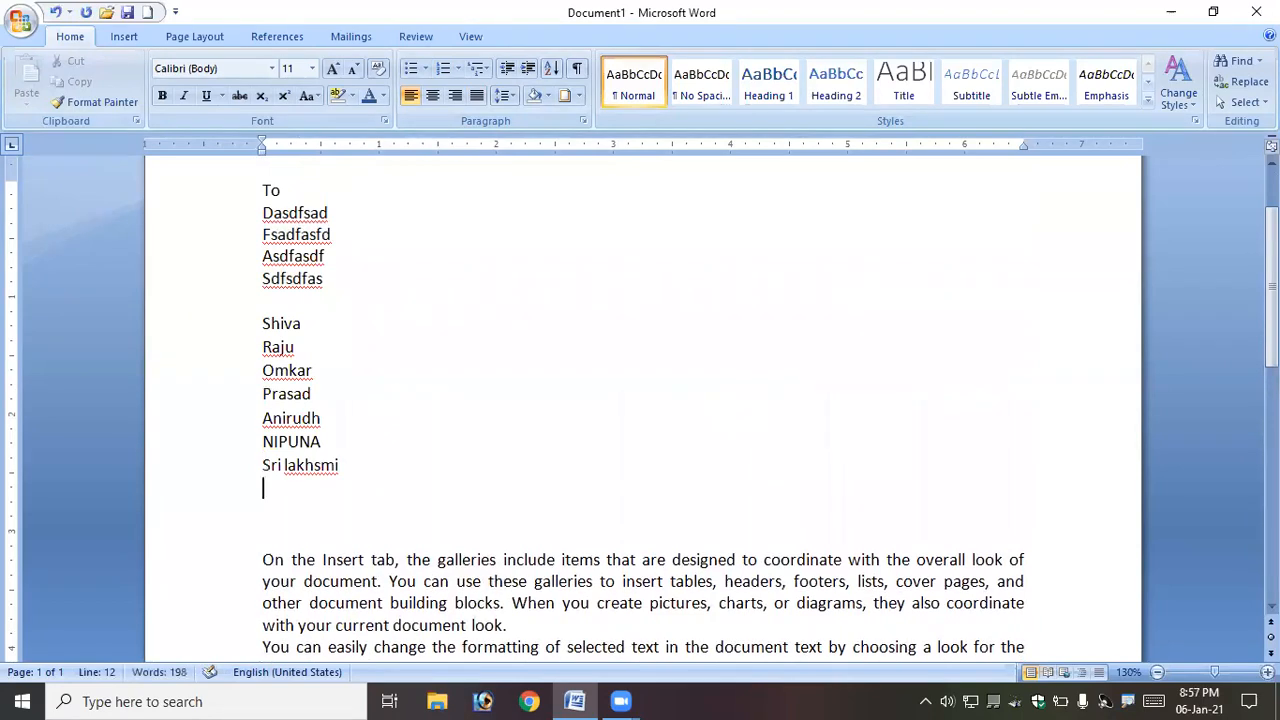
pyautogui.write('Talaiva')
# - Select the name list and sort its paragraphs as text in ascending order
pyautogui.click(264, 322)
pyautogui.moveTo(264, 322); pyautogui.dragTo(295, 498)
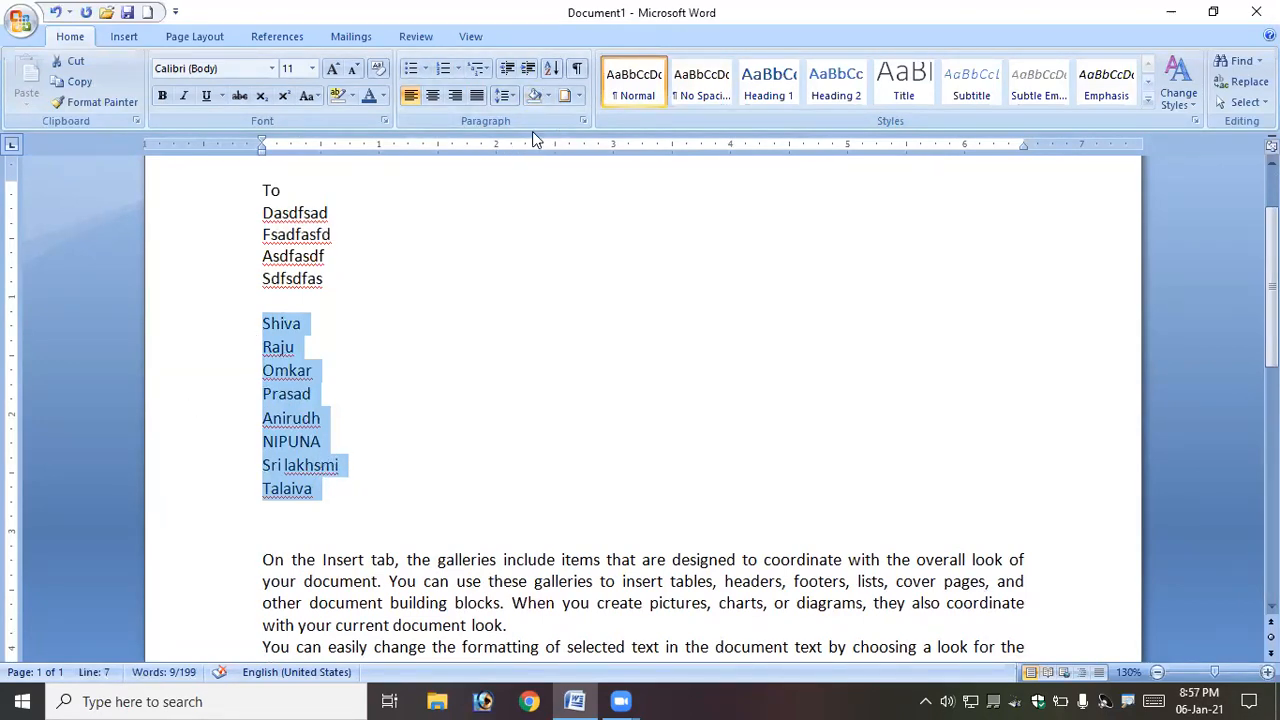
pyautogui.click(551, 71)
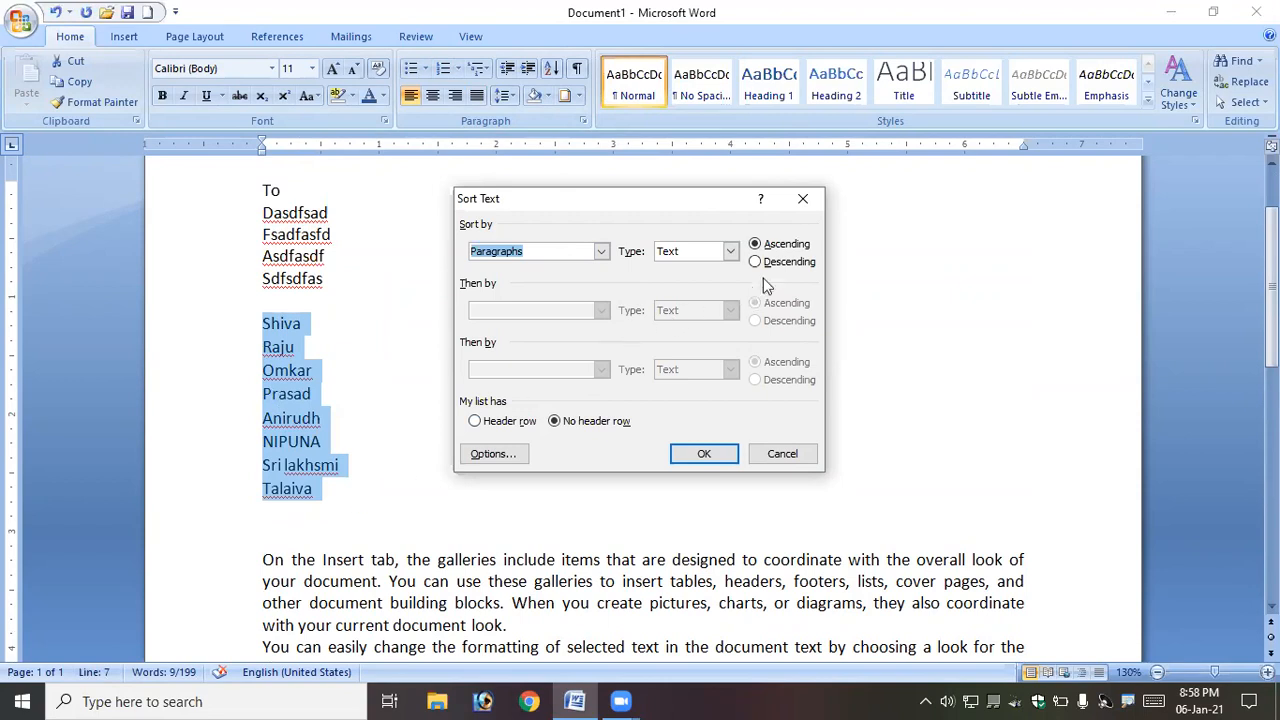
pyautogui.click(787, 246)
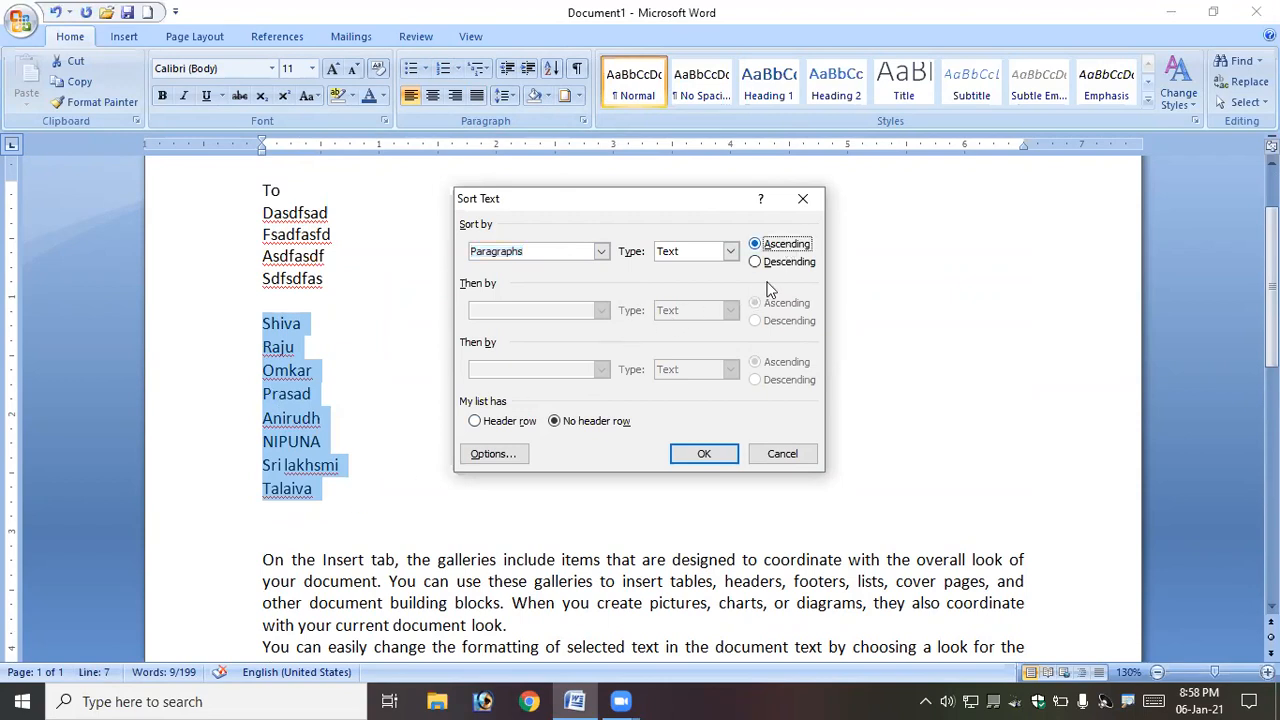
pyautogui.click(712, 453)
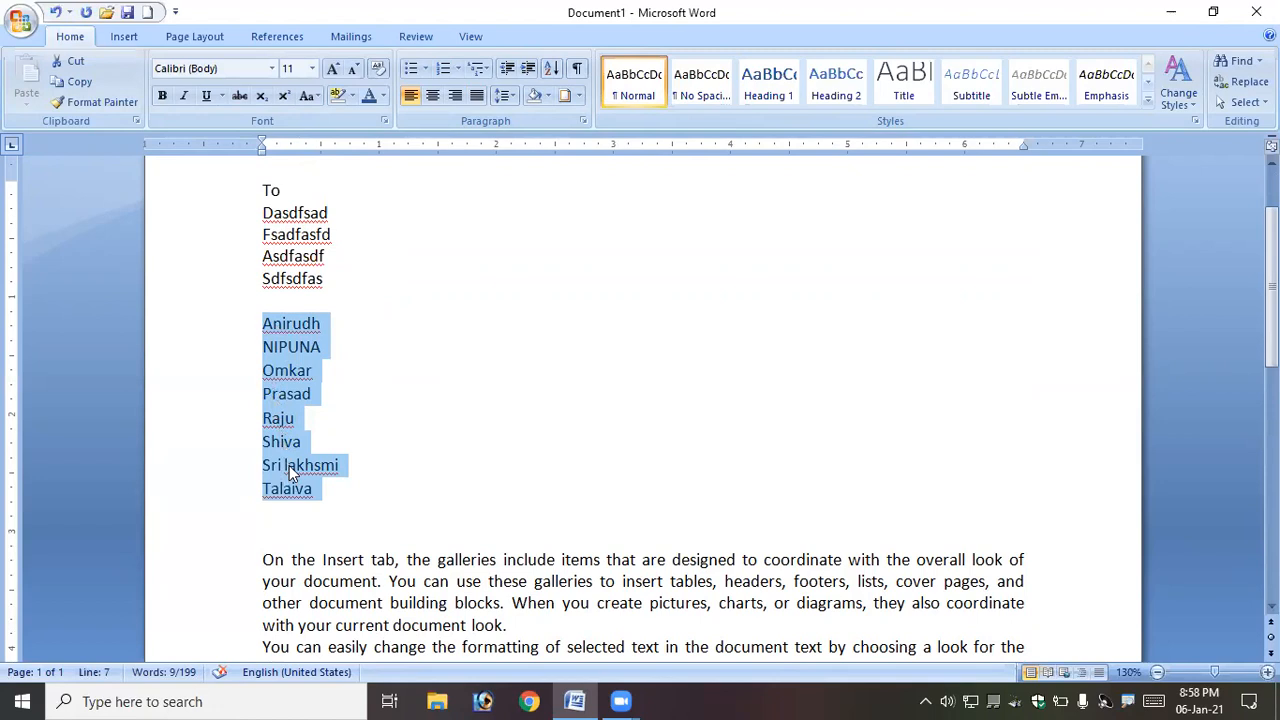
# - Sort the selected name list again in descending order
pyautogui.click(551, 68)
pyautogui.click(755, 262)
pyautogui.click(729, 454)
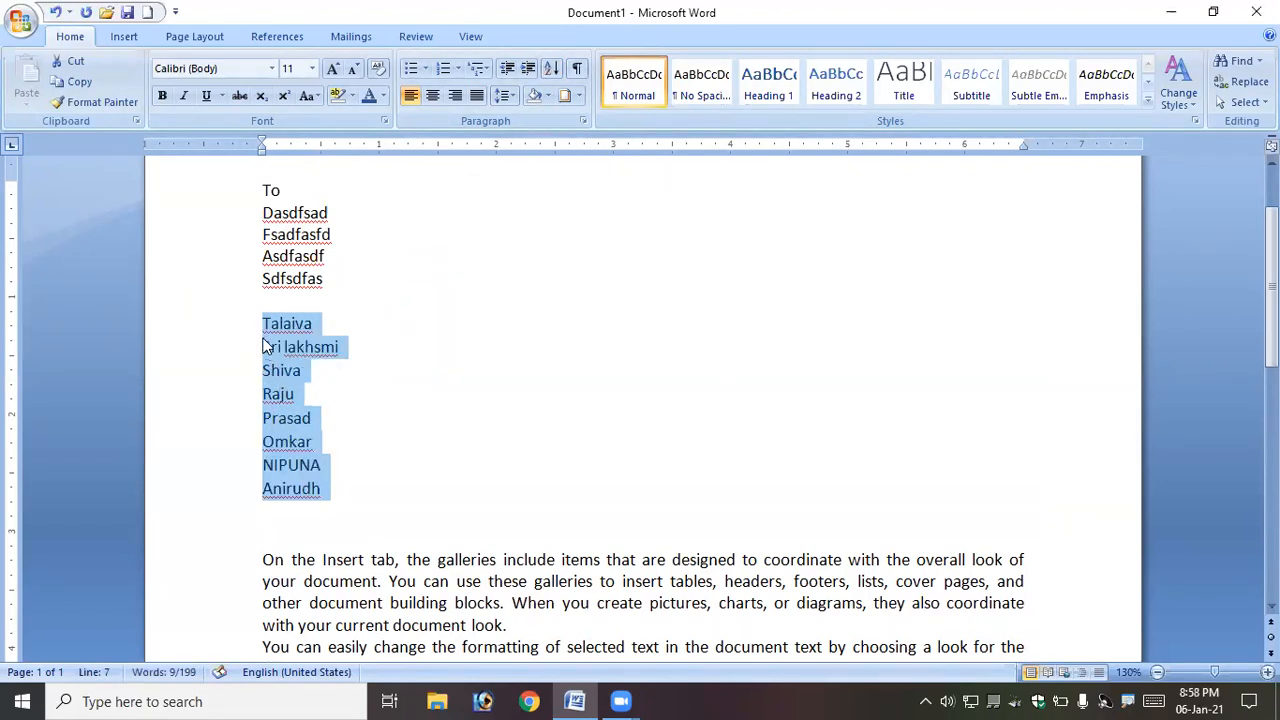
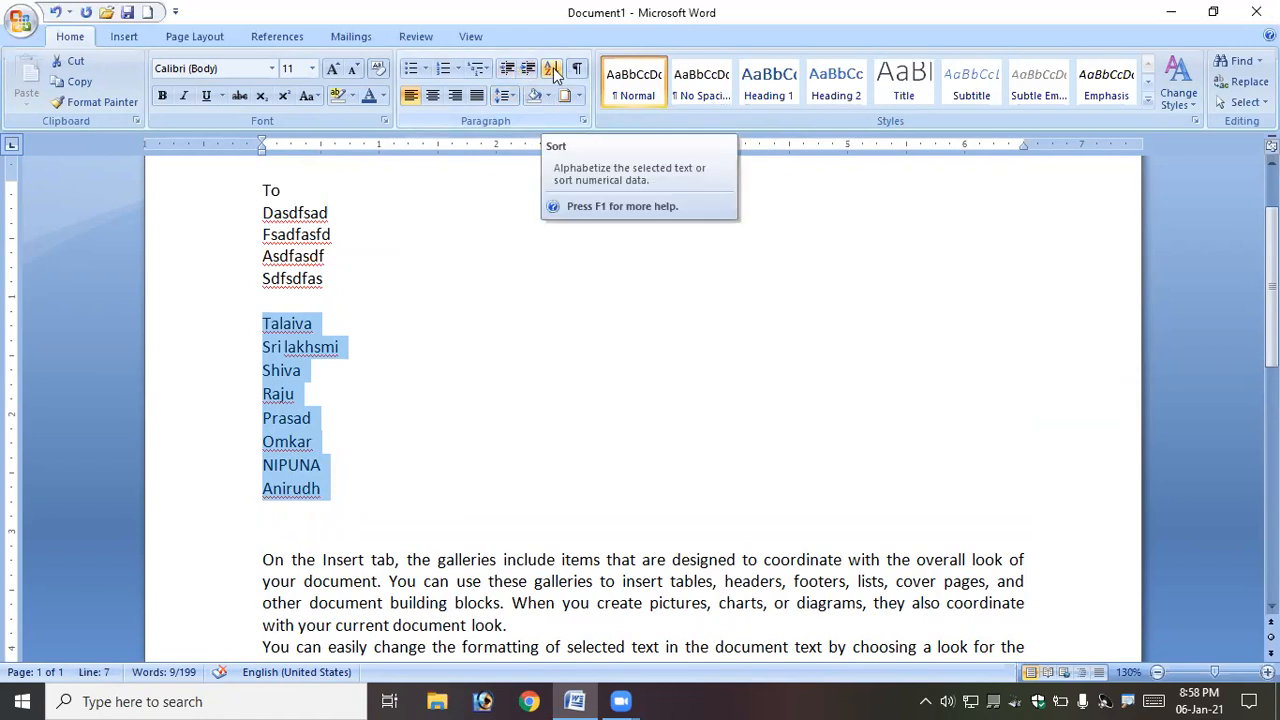
# - Turn on the display of paragraph marks and other hidden formatting symbols
pyautogui.click(414, 457)
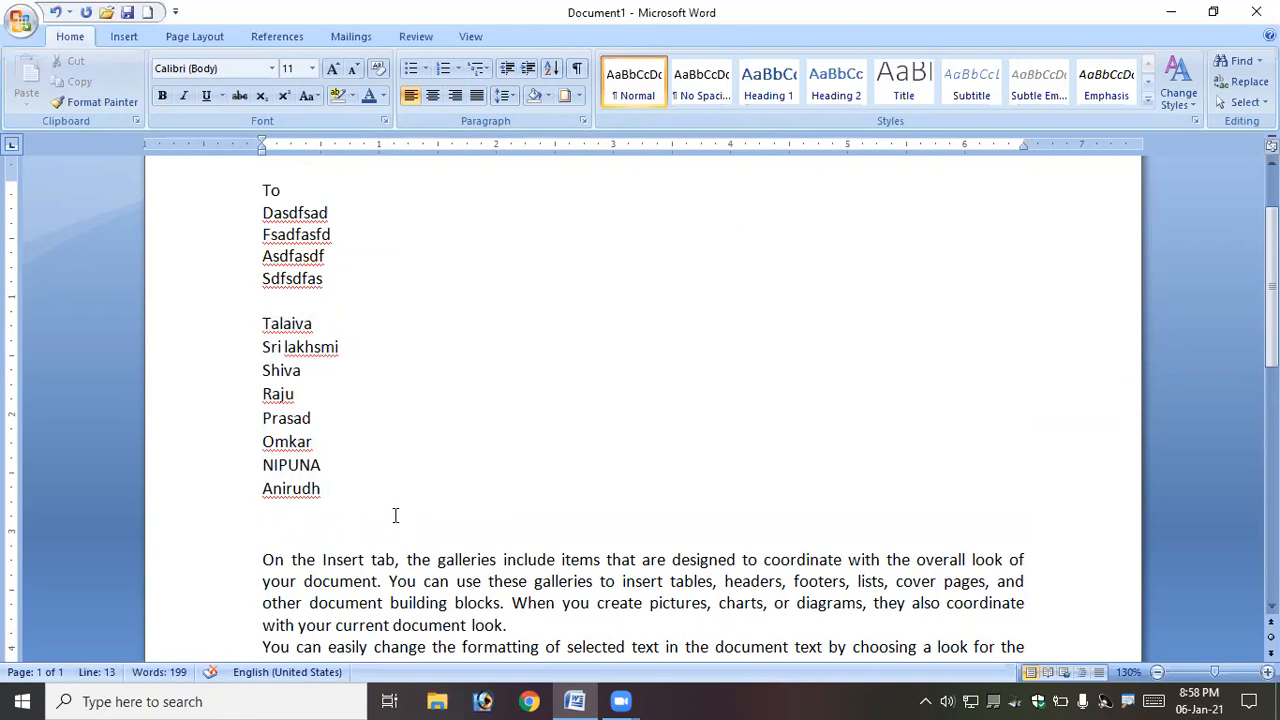
pyautogui.click(577, 70)
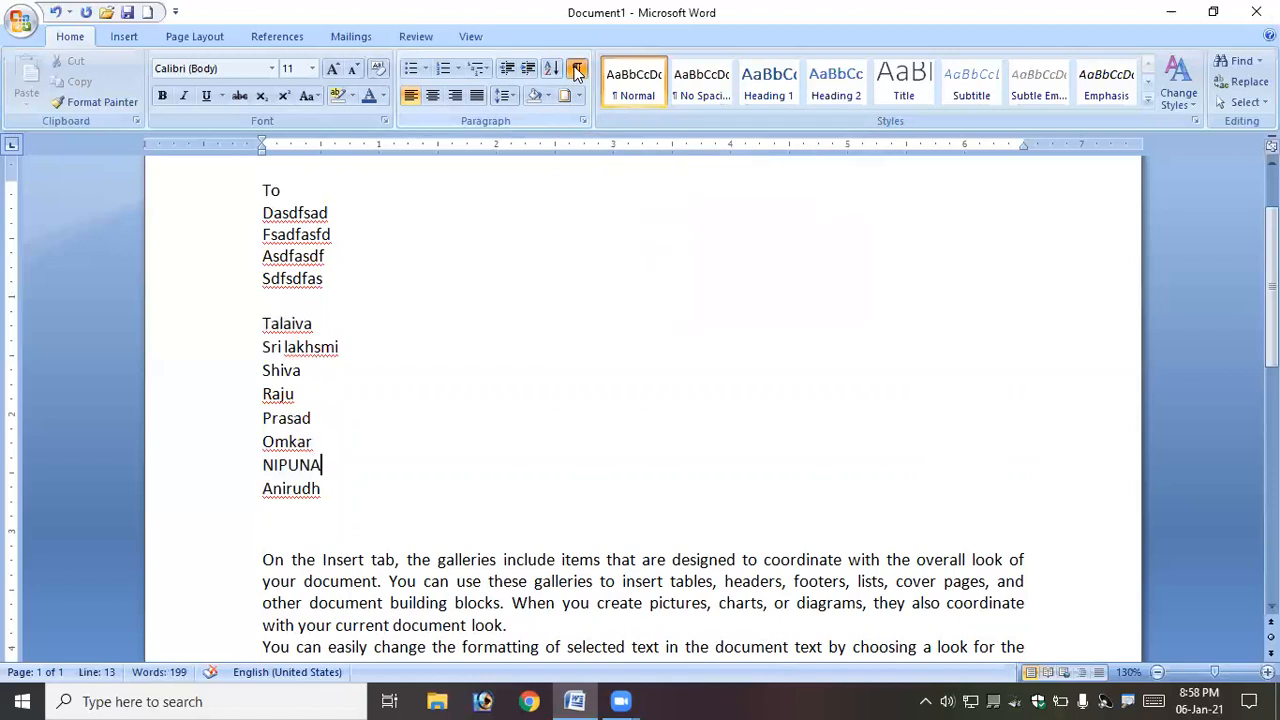
# - Insert a row of tab characters on the empty last line of the document
pyautogui.moveTo(332, 213); pyautogui.dragTo(345, 220)
pyautogui.scroll(-2, 411, 425)
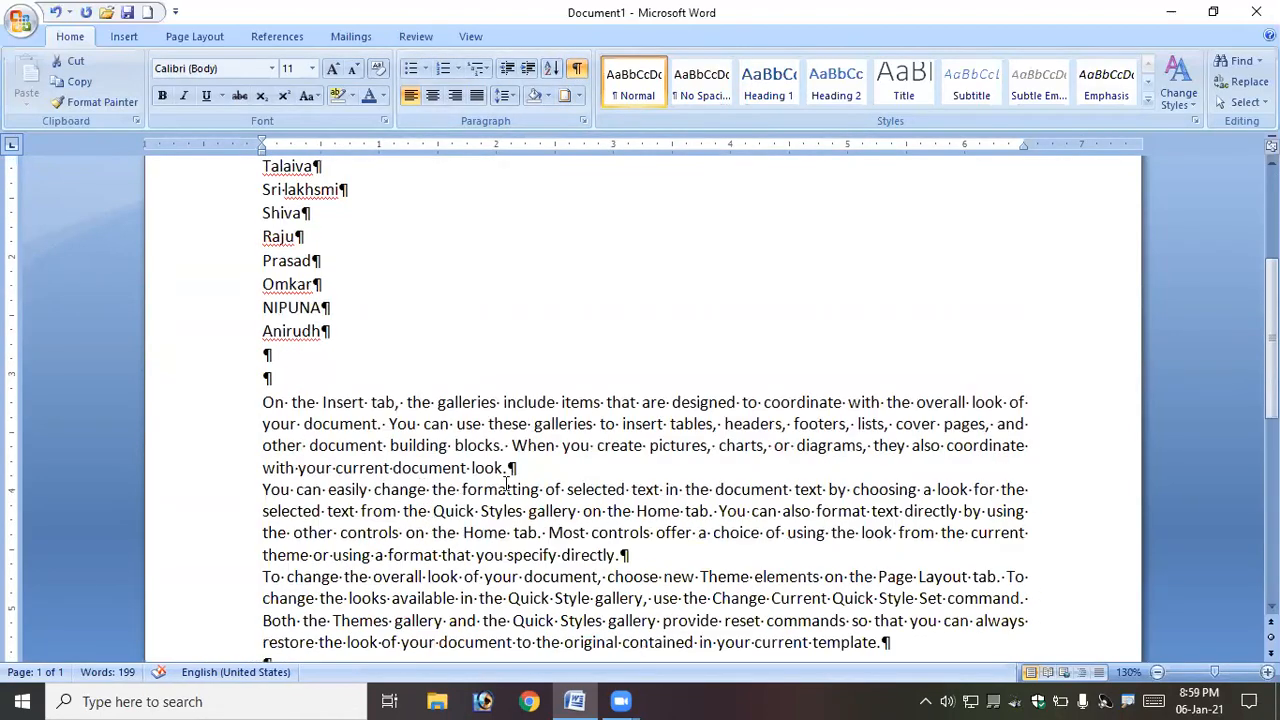
pyautogui.scroll(-2, 506, 460)
pyautogui.click(349, 531)
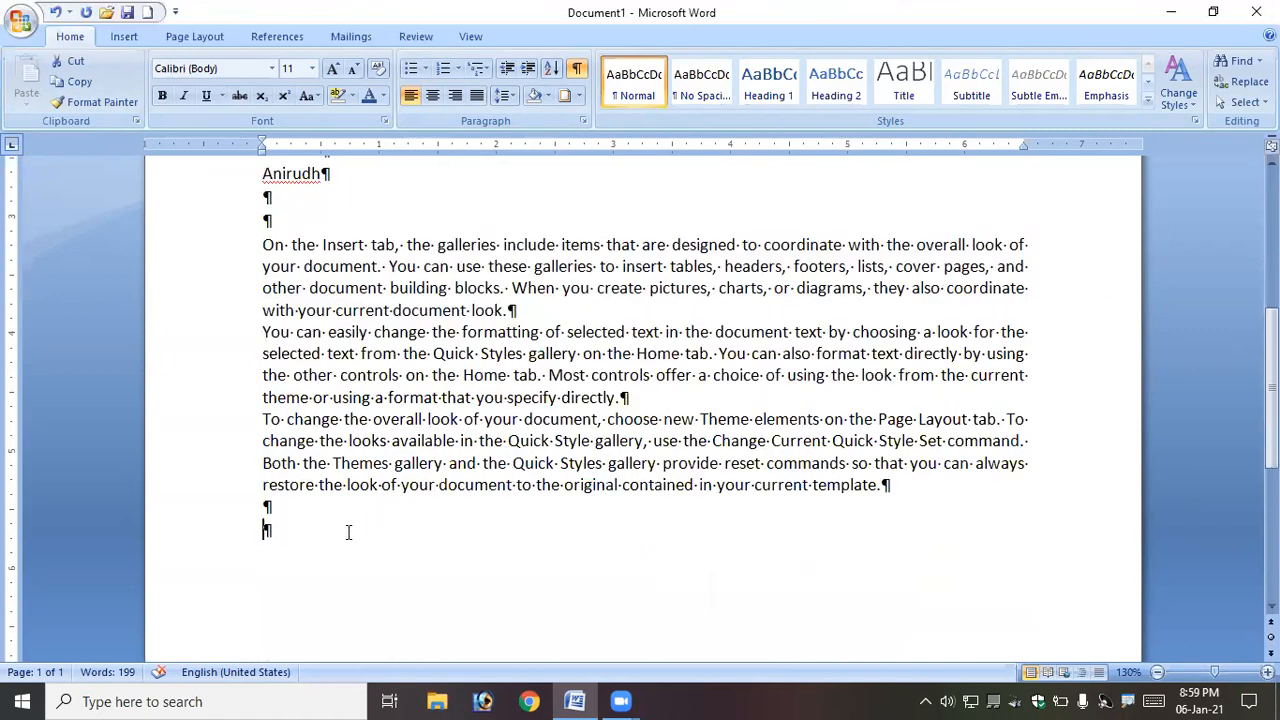
pyautogui.press('Tab')
pyautogui.press('Tab')
pyautogui.press('Tab')
pyautogui.press('Tab')
pyautogui.press('Tab')
pyautogui.press('Tab')
pyautogui.press('Tab')
pyautogui.press('Tab')
pyautogui.press('Tab')
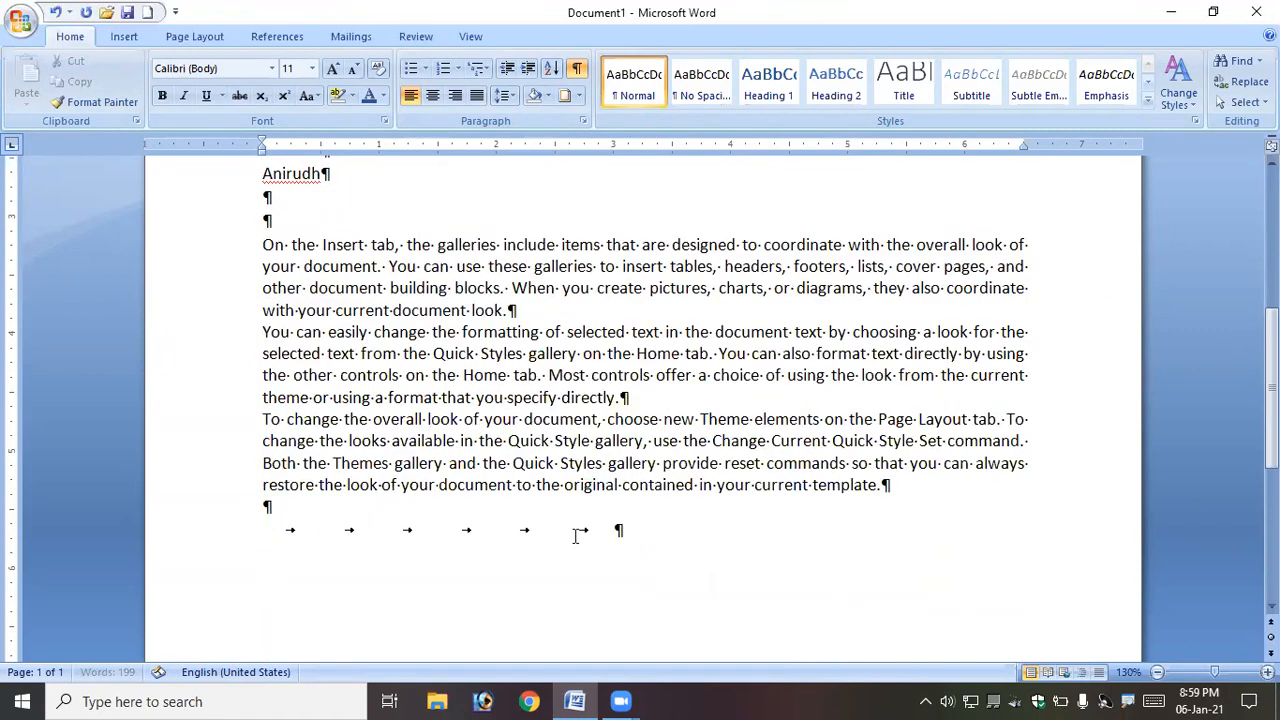
pyautogui.press('Tab')
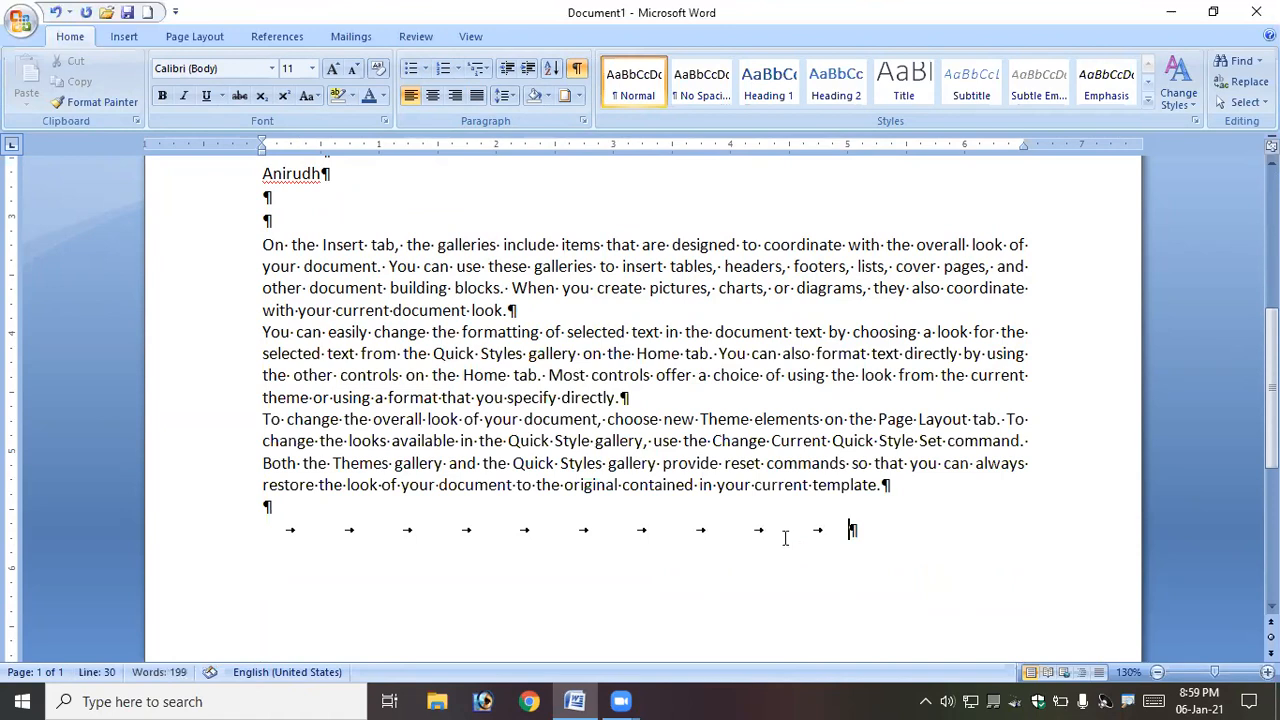
# - Type a dotted leader line followed by three more tabs on the same line
pyautogui.press('Tab')
pyautogui.press('Tab')
pyautogui.press('Tab')
pyautogui.press('Tab')
pyautogui.press('Tab')
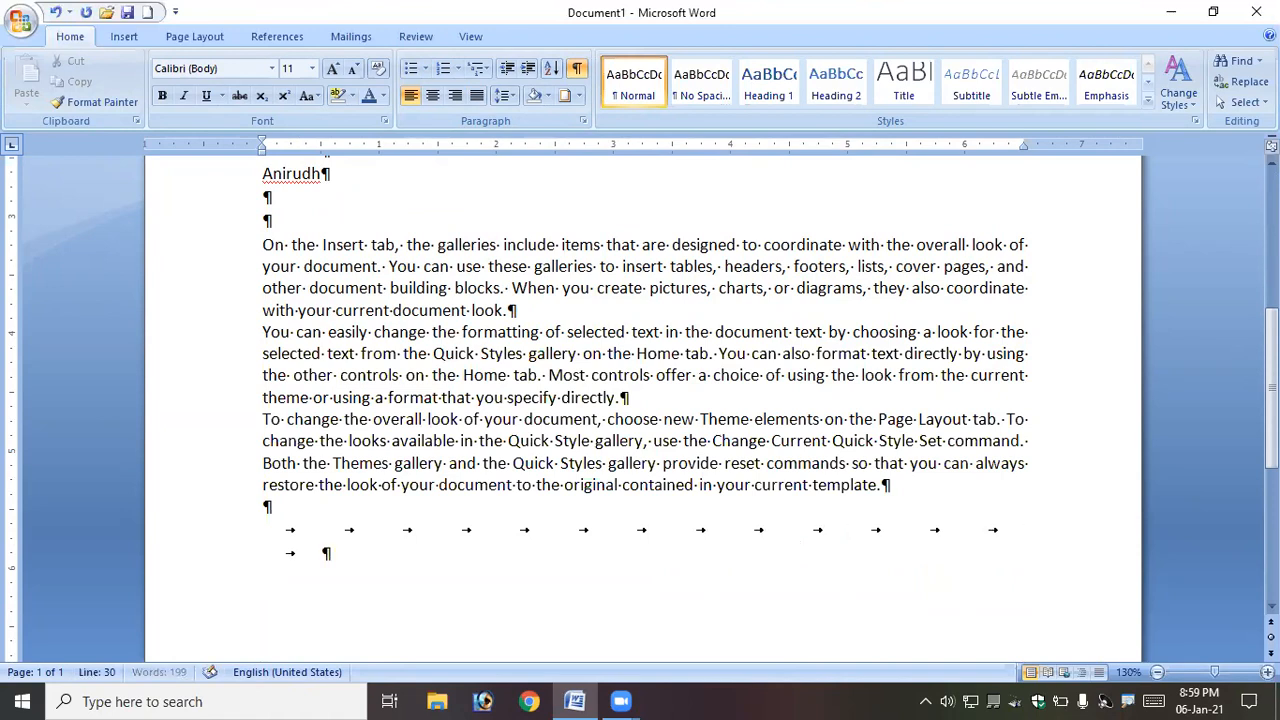
pyautogui.write('..............................................')
pyautogui.press('Tab')
pyautogui.press('Tab')
pyautogui.press('Tab')
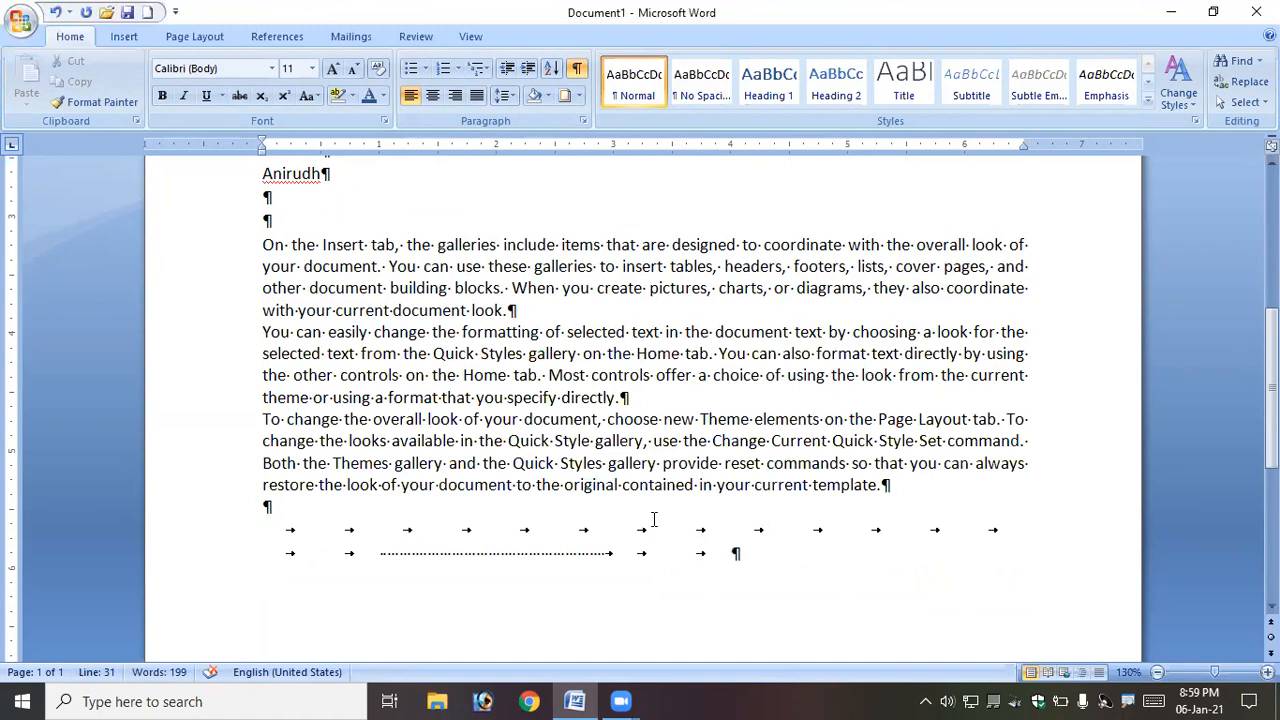
# - Hide the paragraph marks and formatting symbols again
pyautogui.scroll(2, 645, 510)
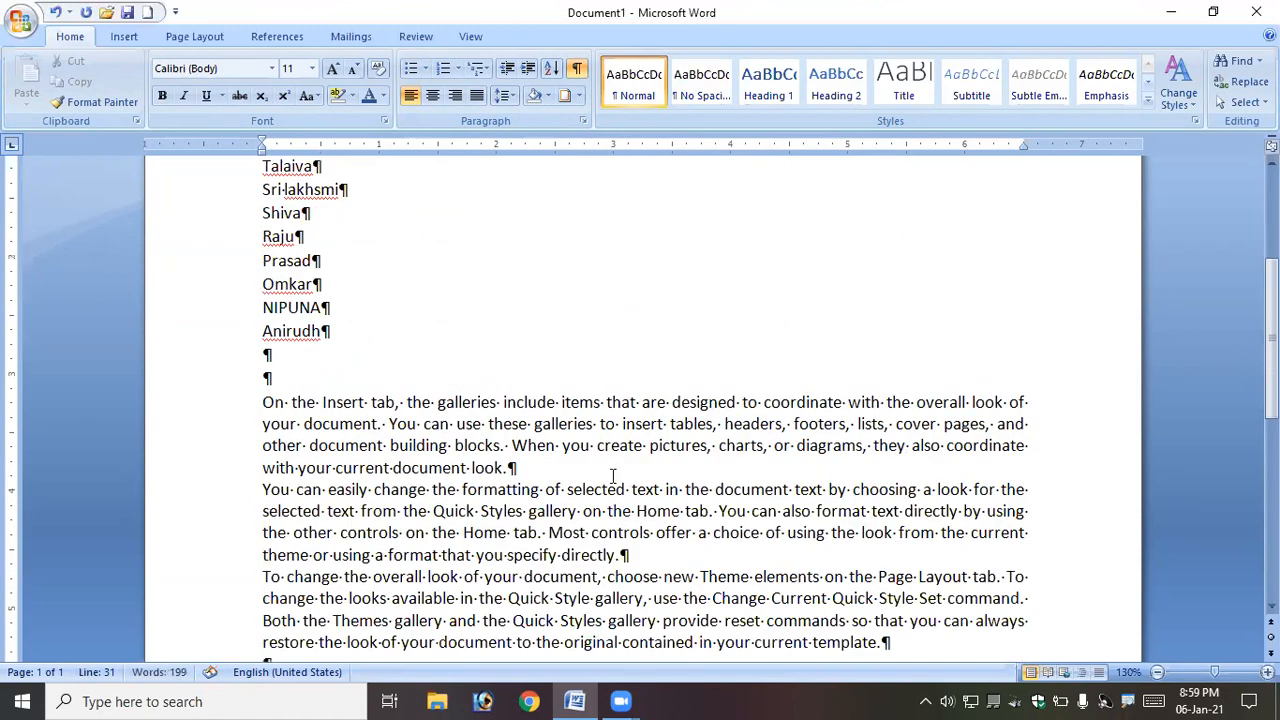
pyautogui.click(579, 72)
# - Select all of the document's content and delete it
pyautogui.scroll(1, 403, 346)
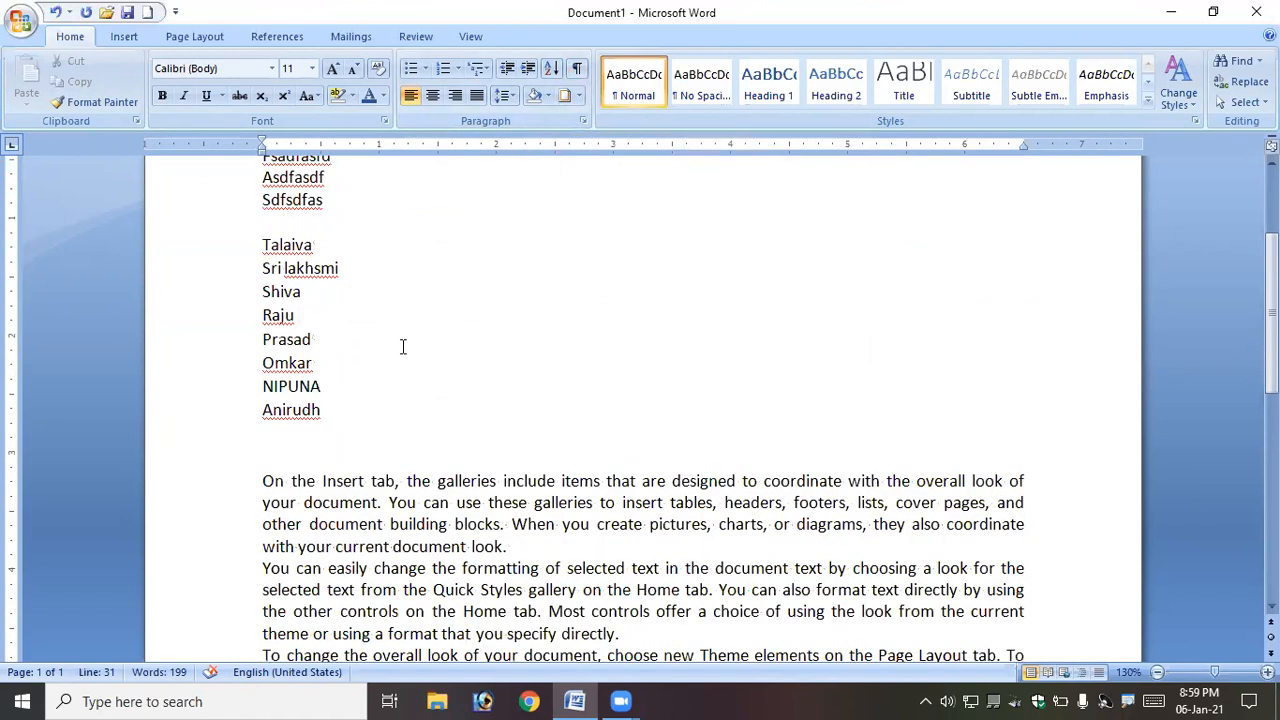
pyautogui.scroll(1, 403, 346)
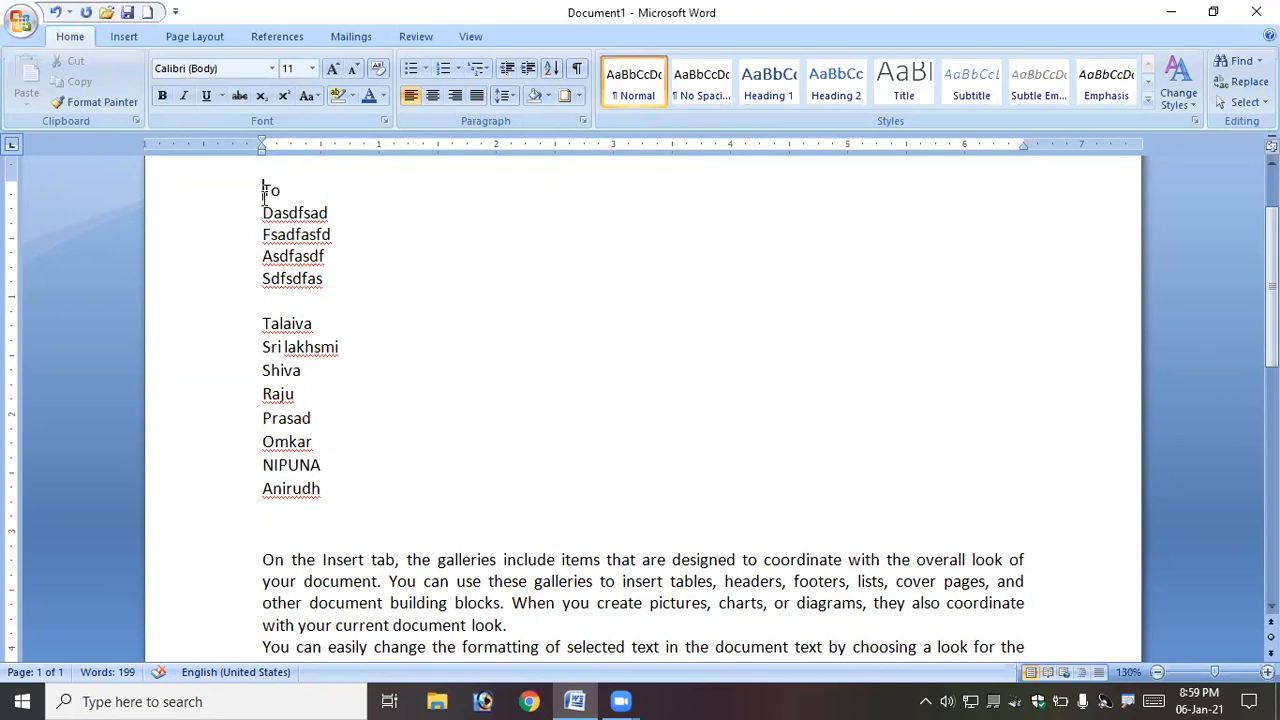
pyautogui.hotkey('ctrl', 'a')
pyautogui.press('BackSpace')
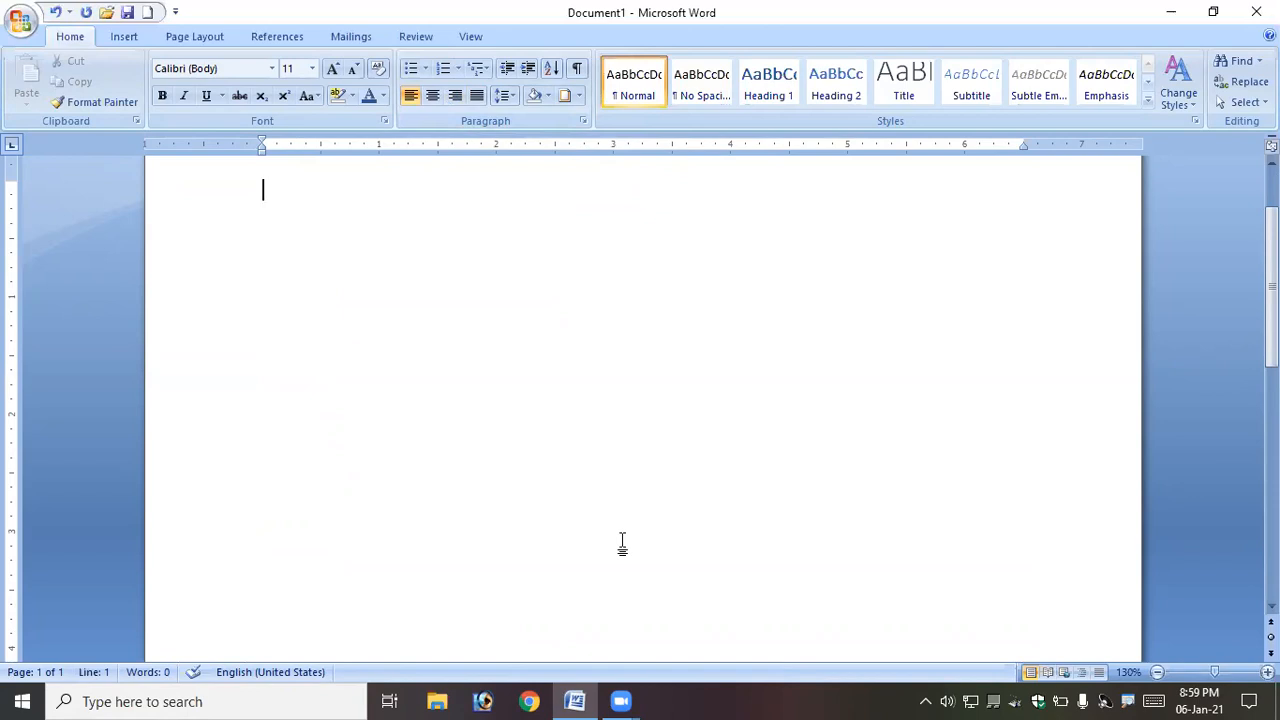
# - Create a new blank document
pyautogui.click(19, 24)
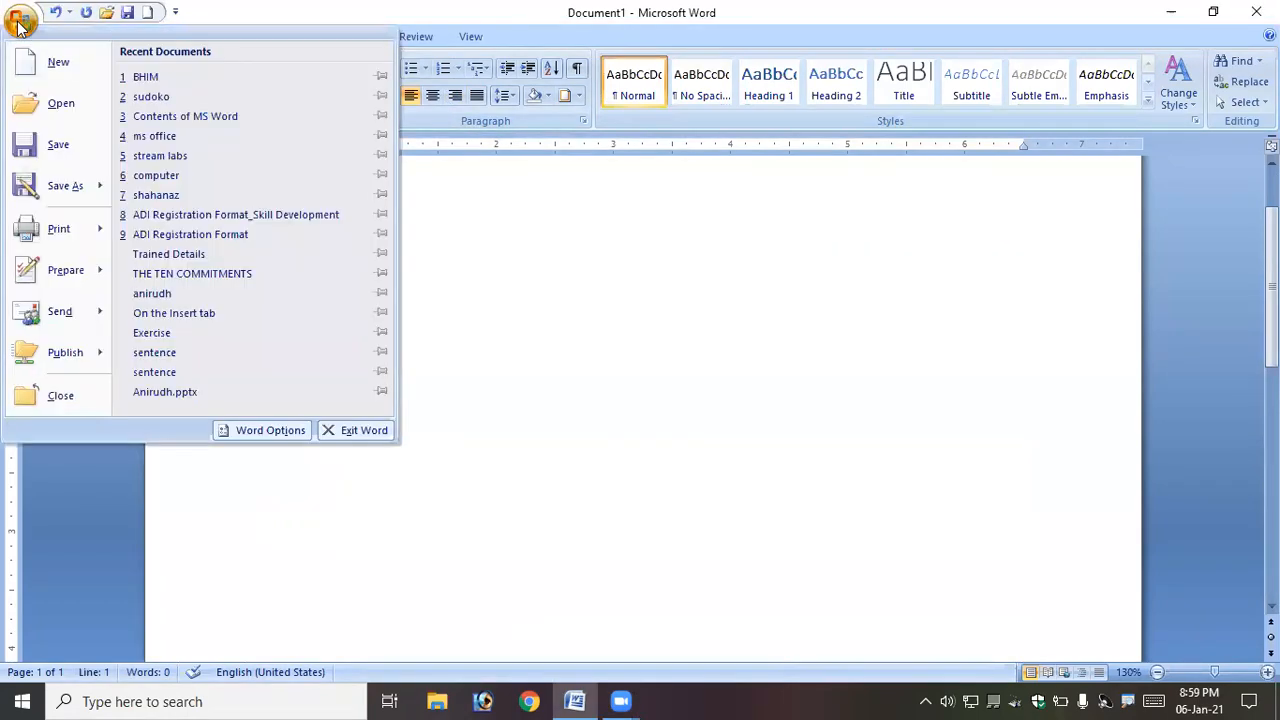
pyautogui.click(56, 64)
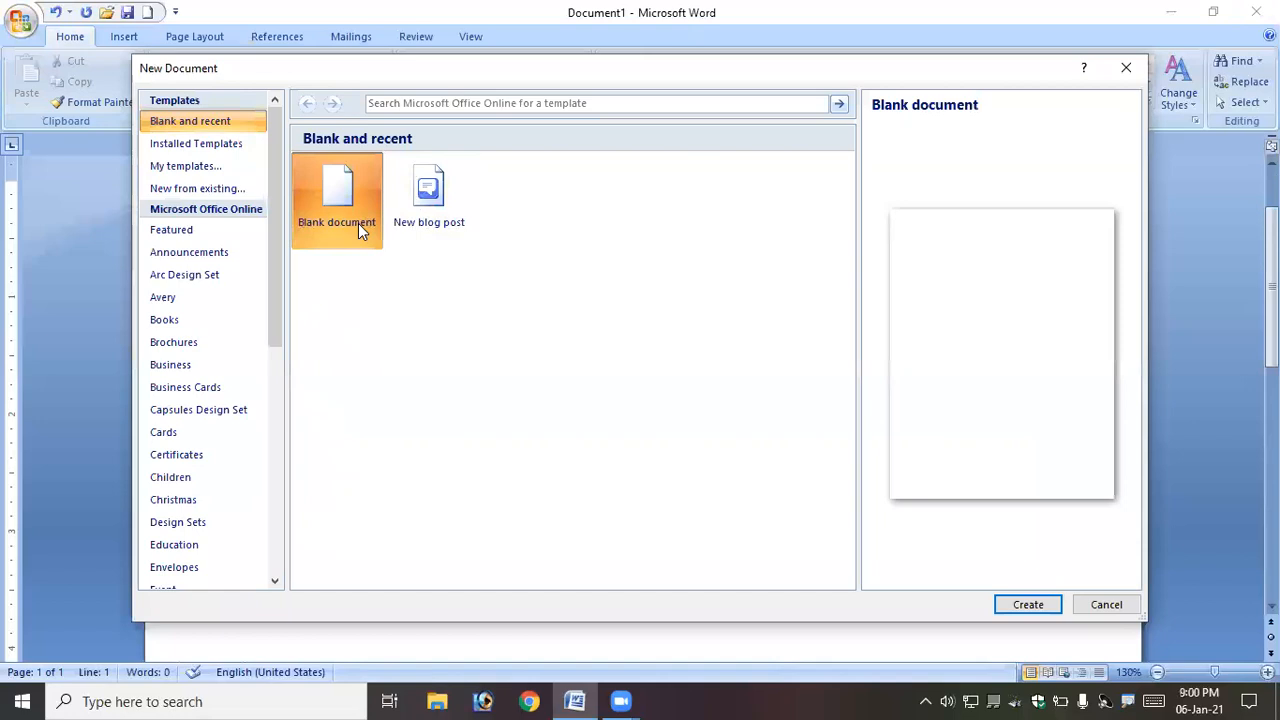
pyautogui.click(1025, 608)
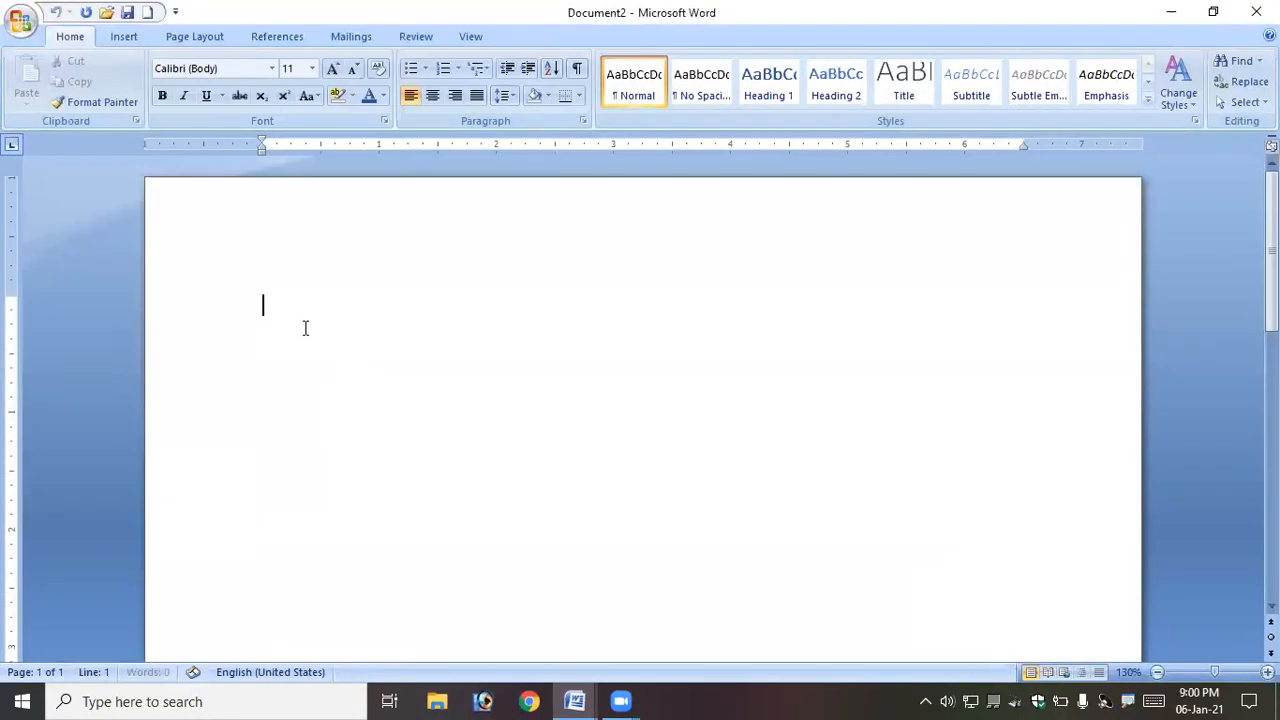
# - Create several more new blank documents
pyautogui.click(147, 17)
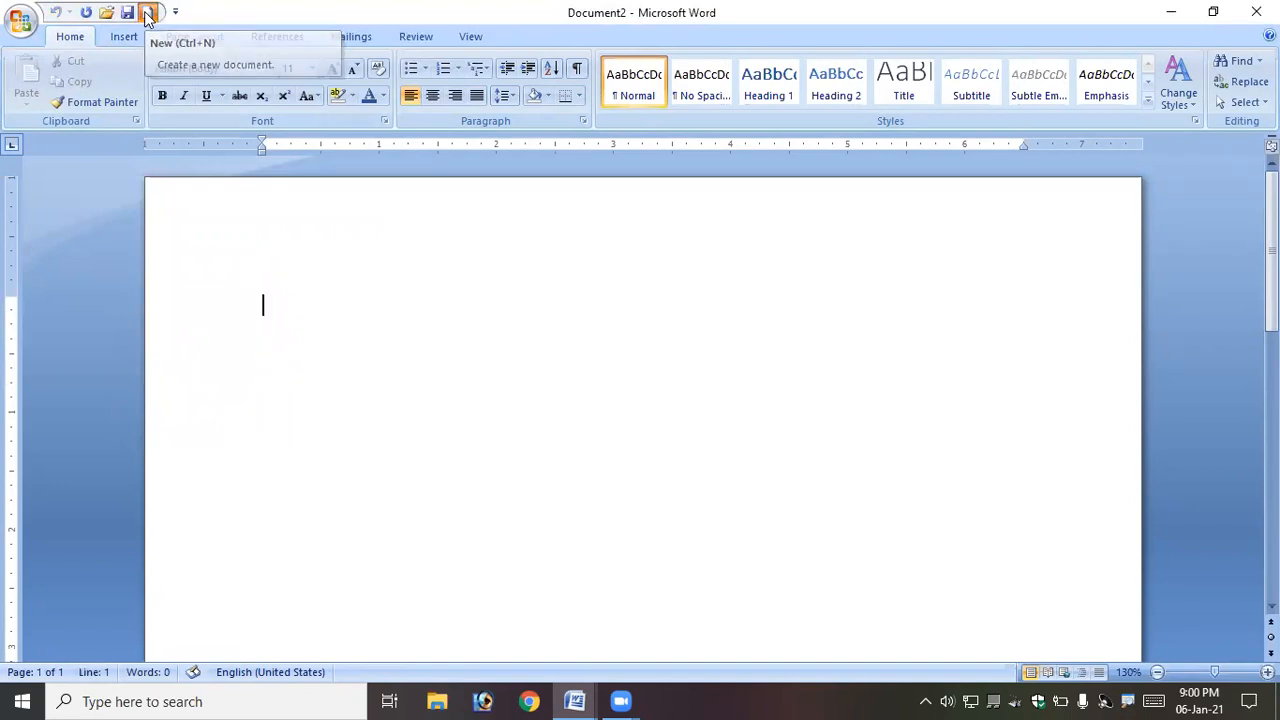
pyautogui.click(147, 17)
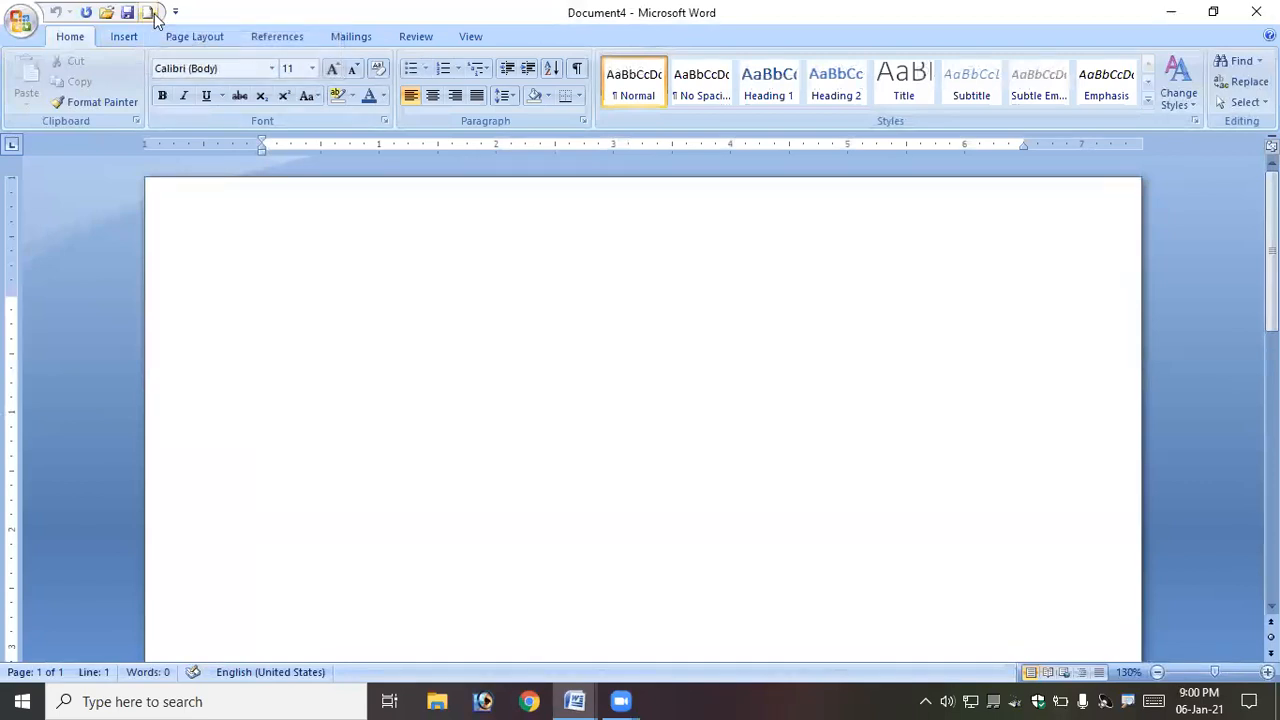
pyautogui.click(150, 15)
pyautogui.click(149, 14)
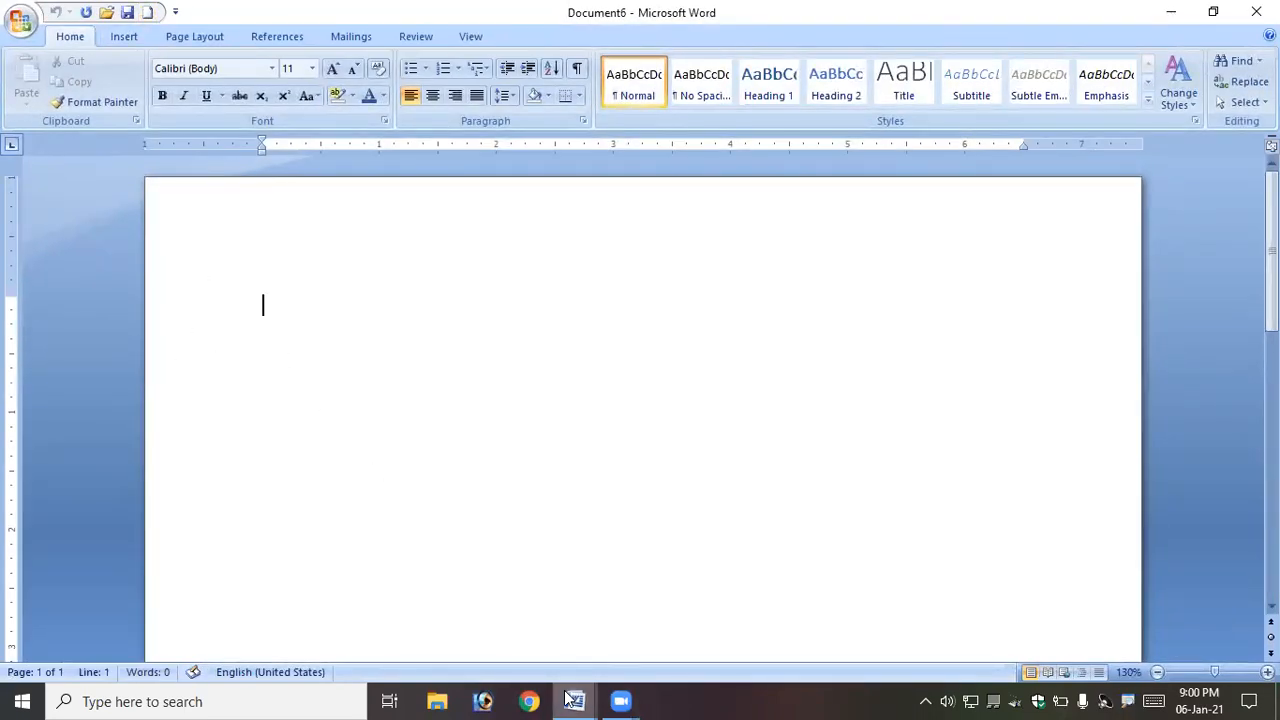
# - Close the current blank document
pyautogui.moveTo(568, 697)
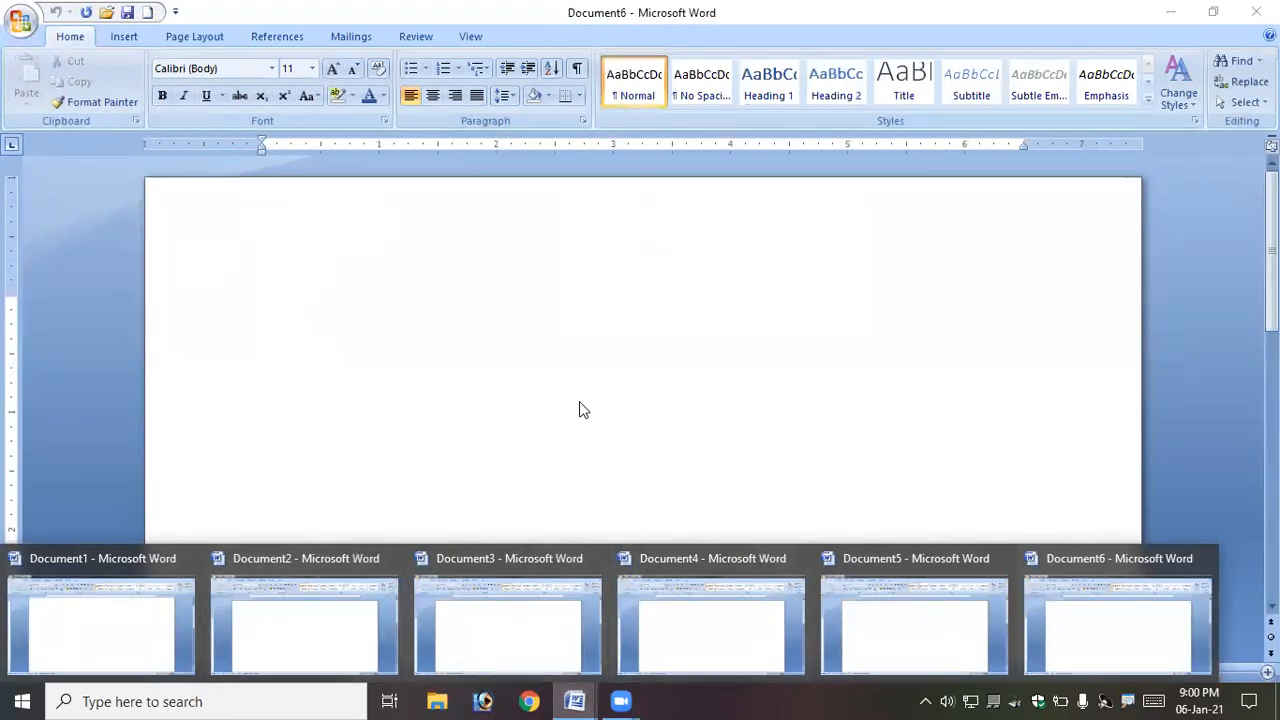
pyautogui.click(21, 22)
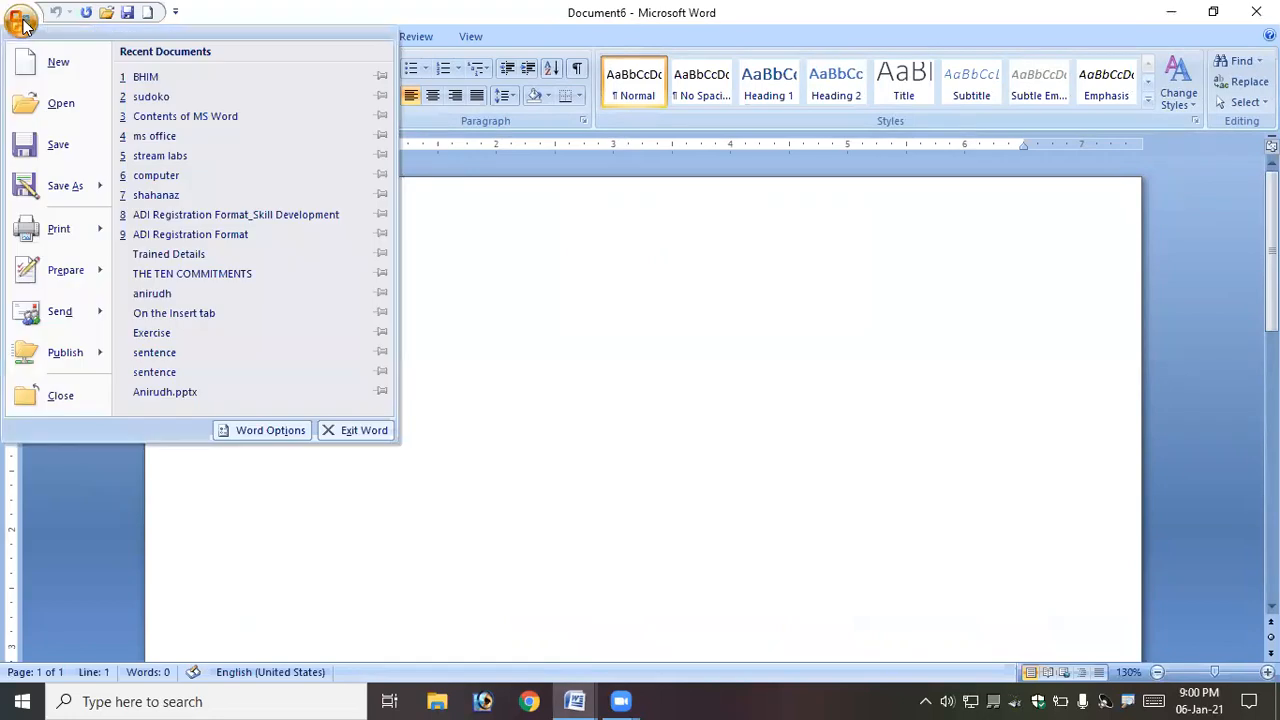
pyautogui.click(70, 400)
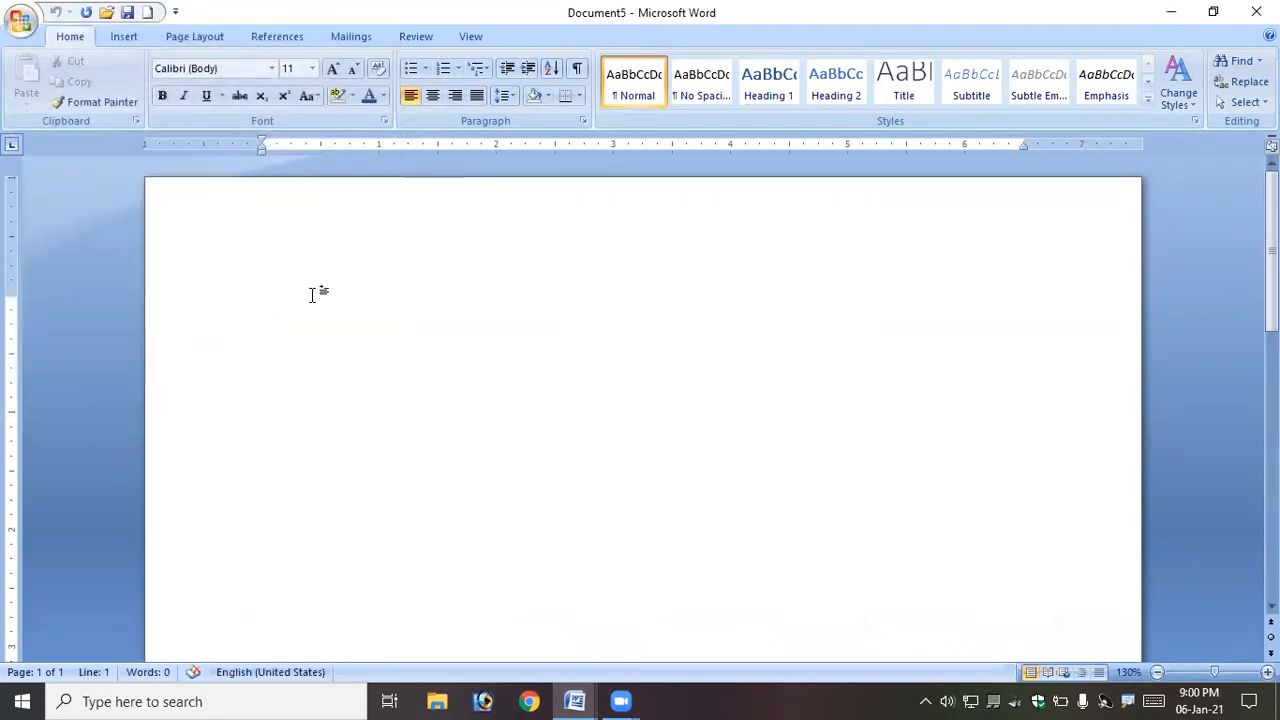
# - Type the text Ctrl+W in the blank document
pyautogui.write('Ctrl+W')
# - Close the document without saving its changes
pyautogui.click(229, 318)
pyautogui.hotkey('ctrl', 'w')
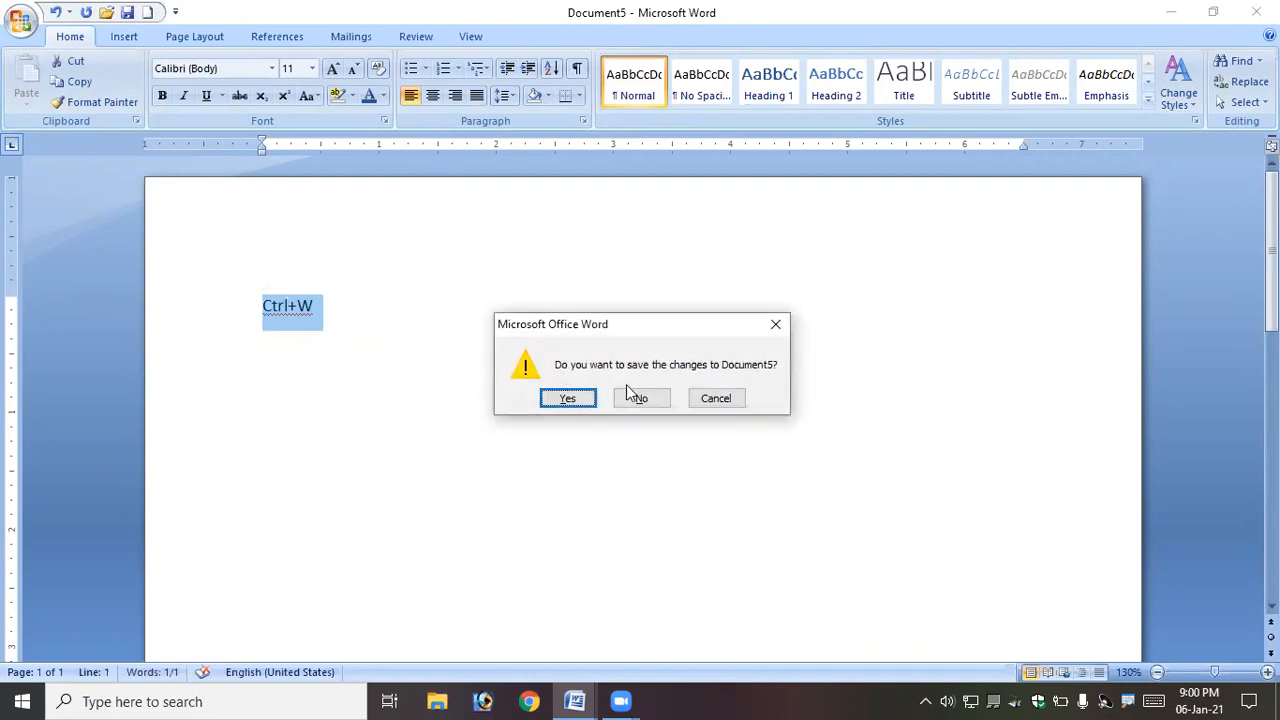
pyautogui.click(645, 401)
# - Close all remaining open documents, declining to save changes
pyautogui.hotkey('ctrl', 'w')
pyautogui.hotkey('ctrl', 'w')
pyautogui.hotkey('ctrl', 'w')
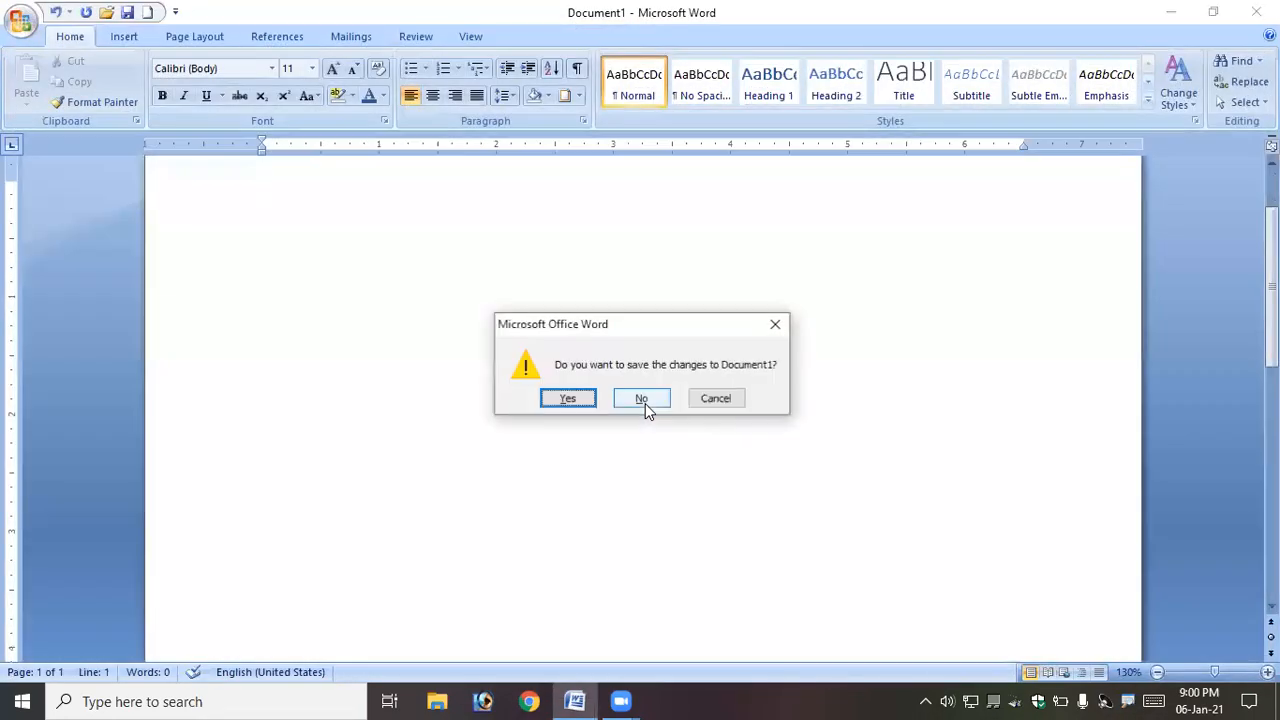
pyautogui.click(645, 401)
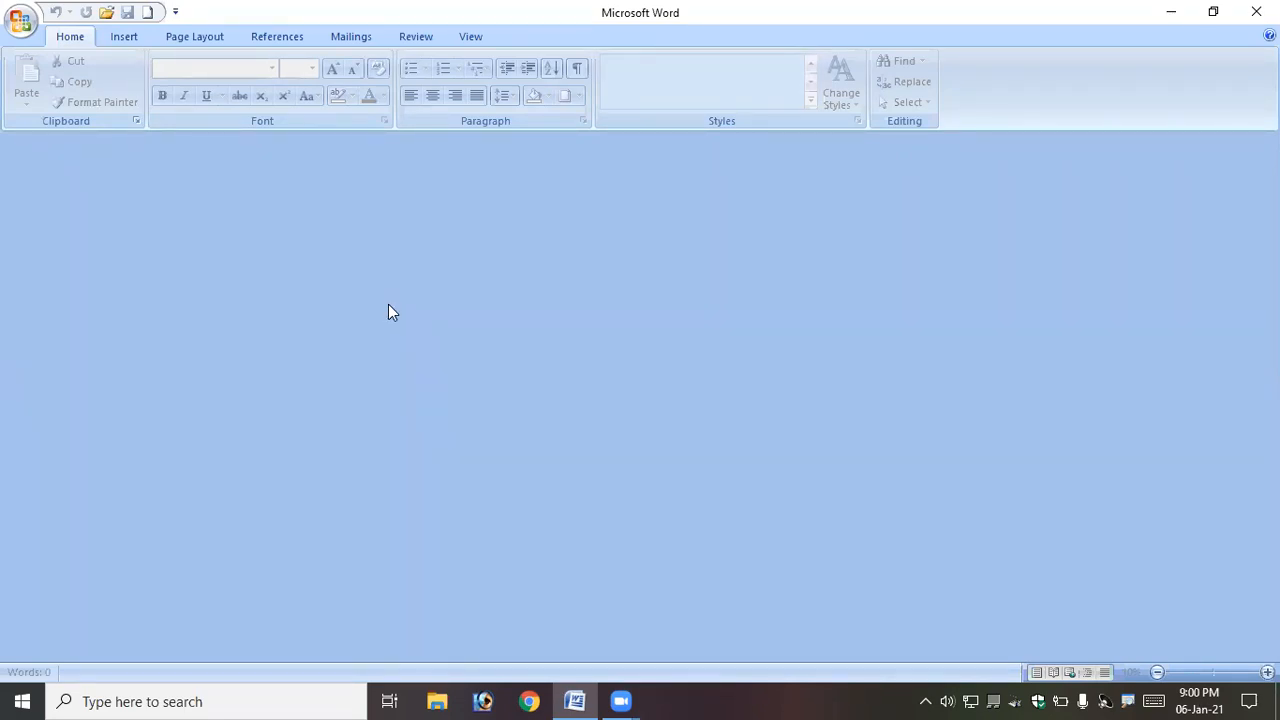
# - Create a new document and fill it with sample text using =rand()
pyautogui.click(148, 12)
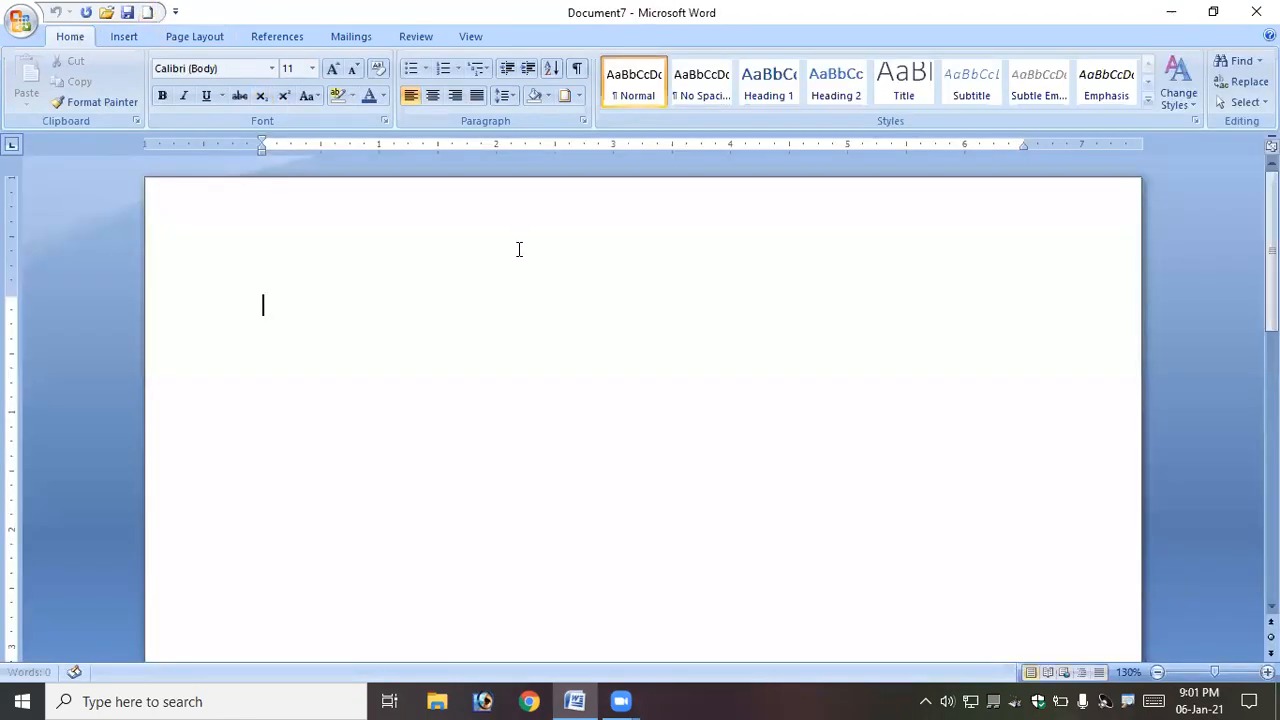
pyautogui.write('=rand()')
pyautogui.press('Return')
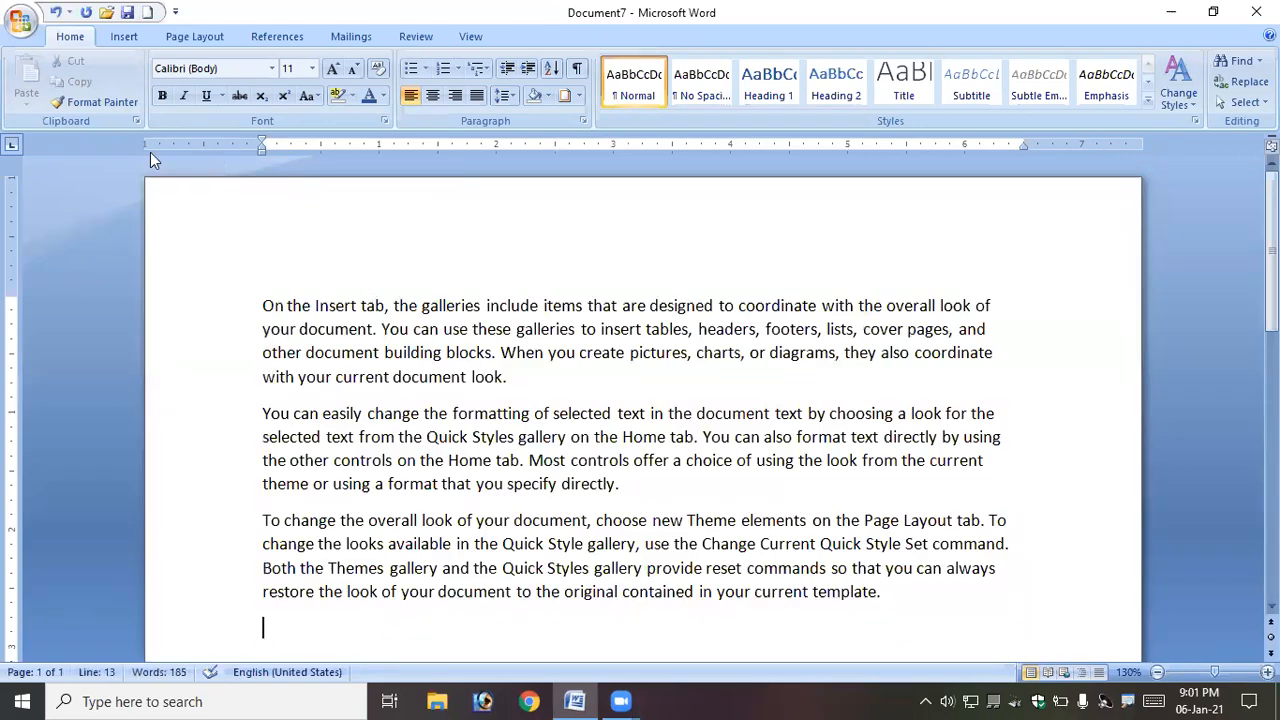
# - Save the document as ms office class
pyautogui.click(18, 22)
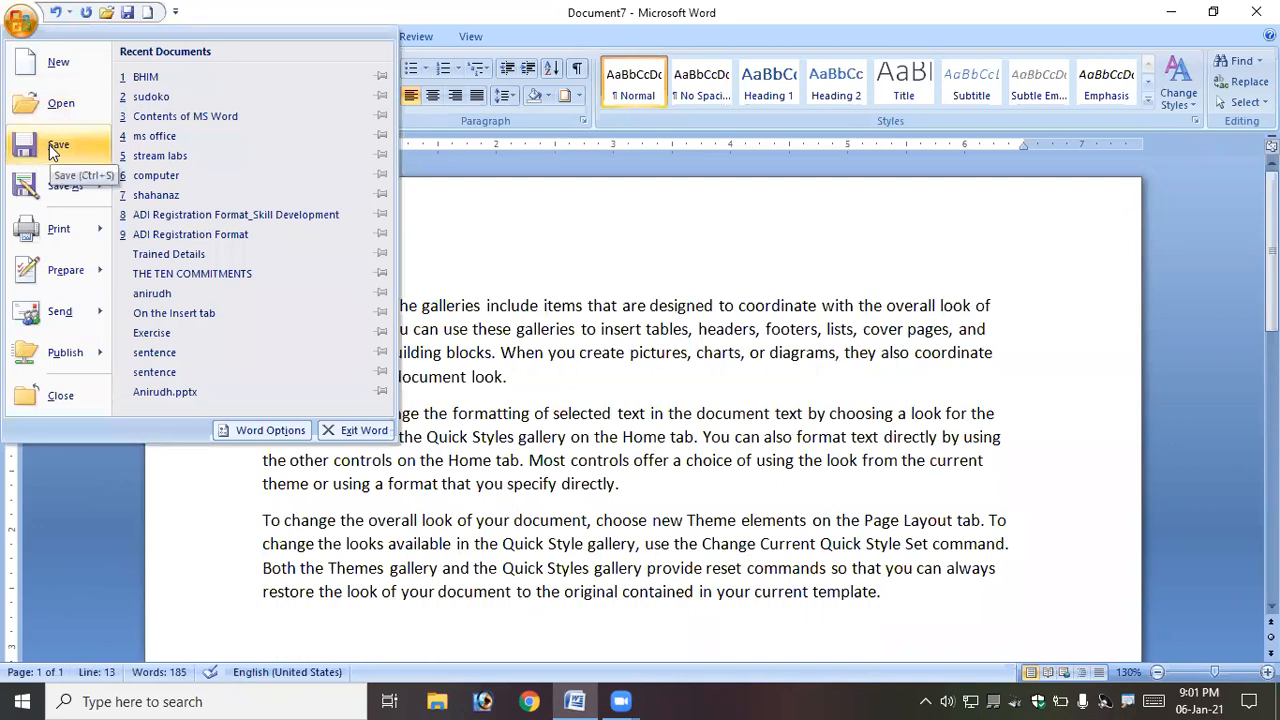
pyautogui.click(54, 148)
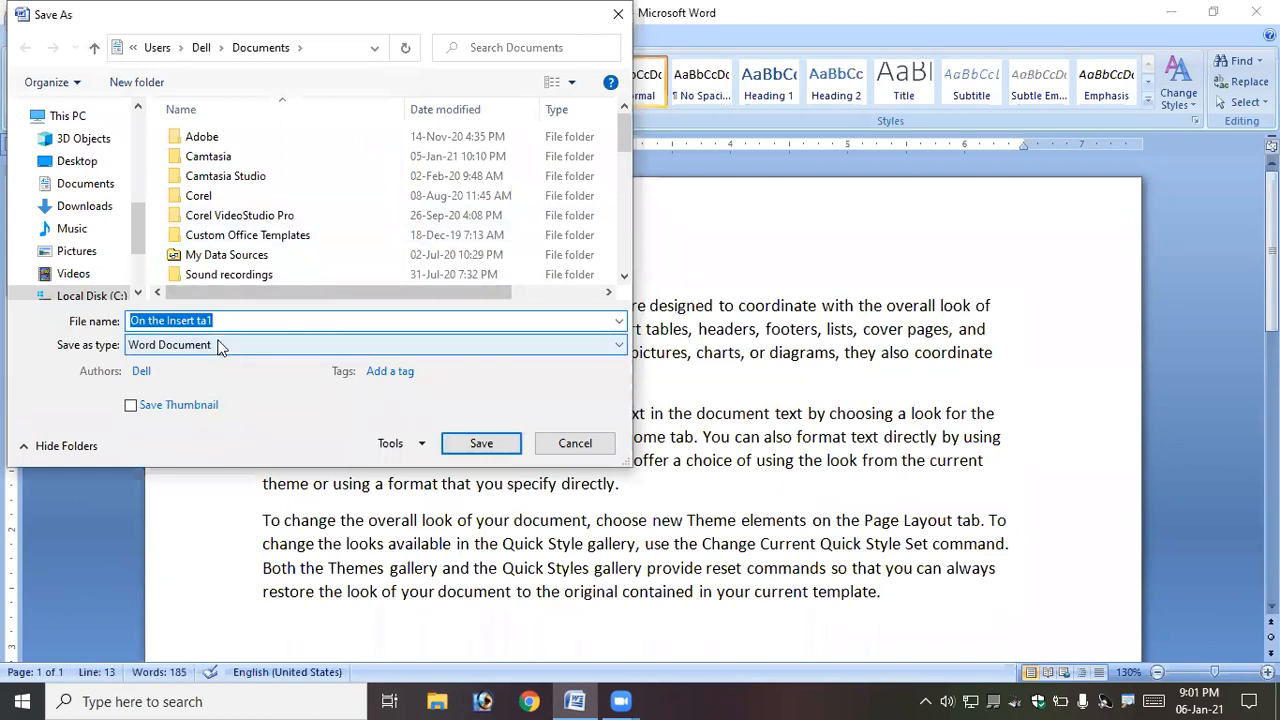
pyautogui.moveTo(250, 318); pyautogui.dragTo(40, 348)
pyautogui.write('ms')
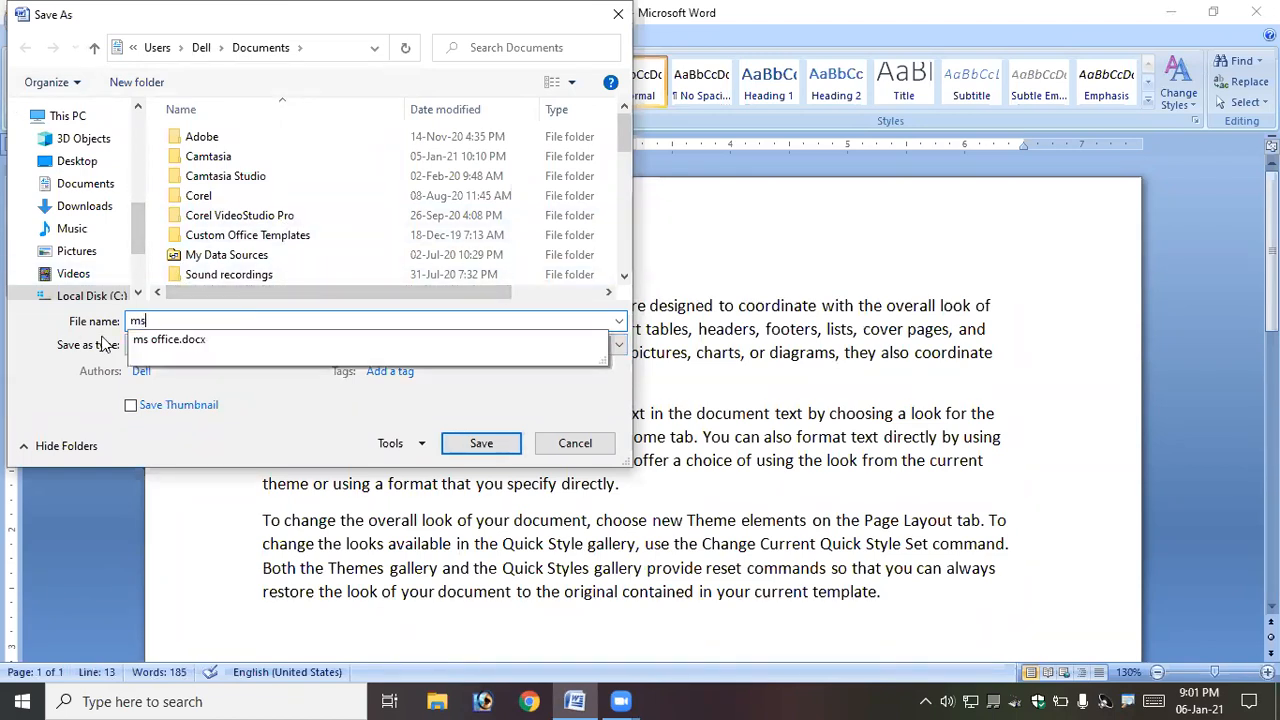
pyautogui.write(' office class')
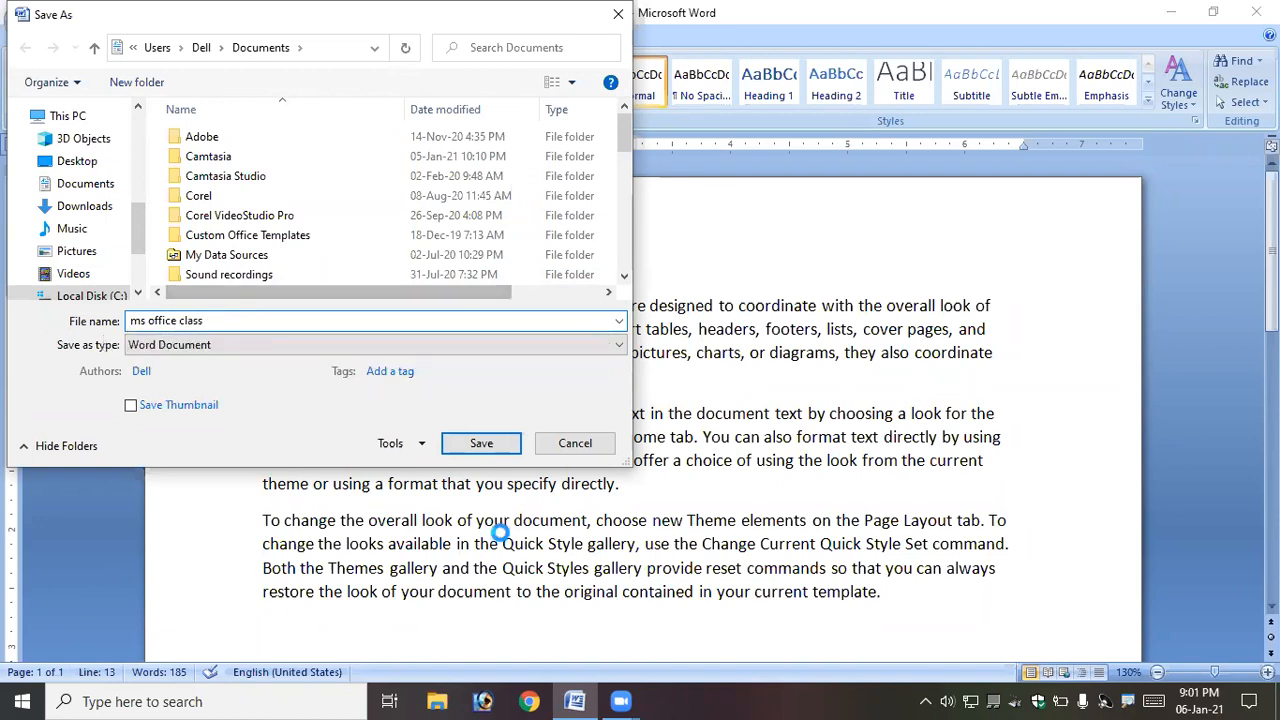
pyautogui.click(481, 443)
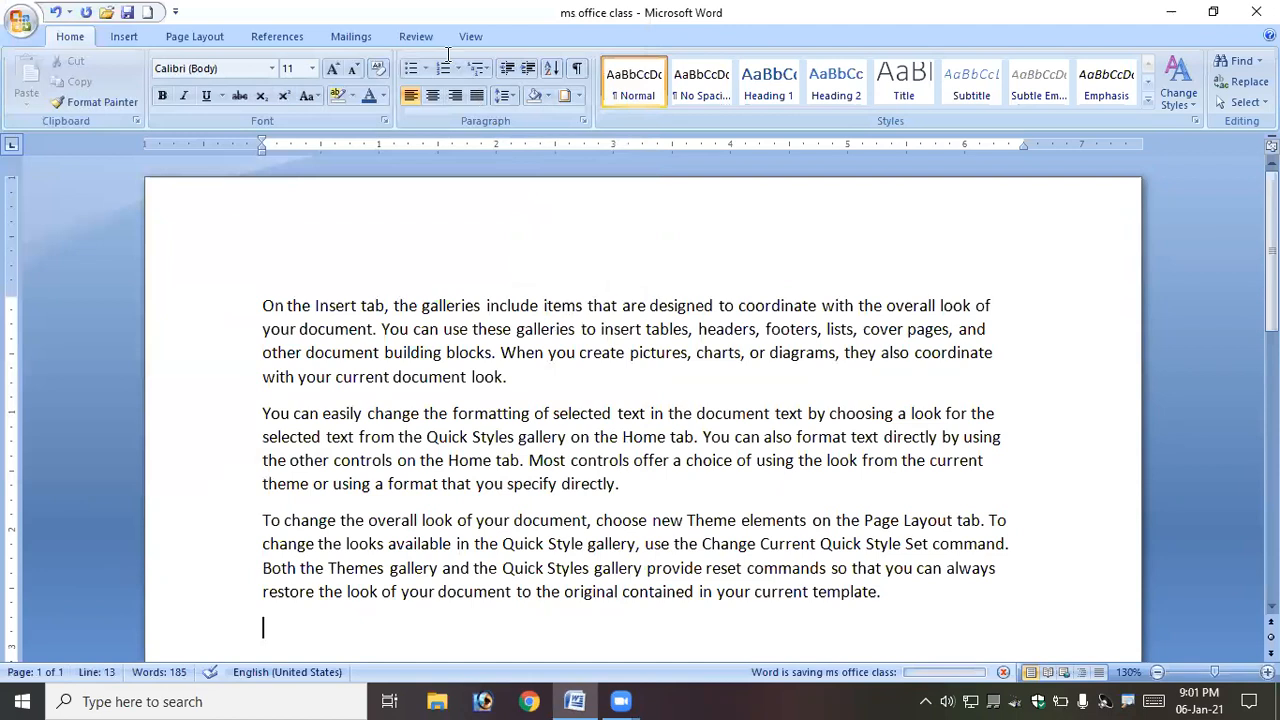
pyautogui.click(1213, 12)
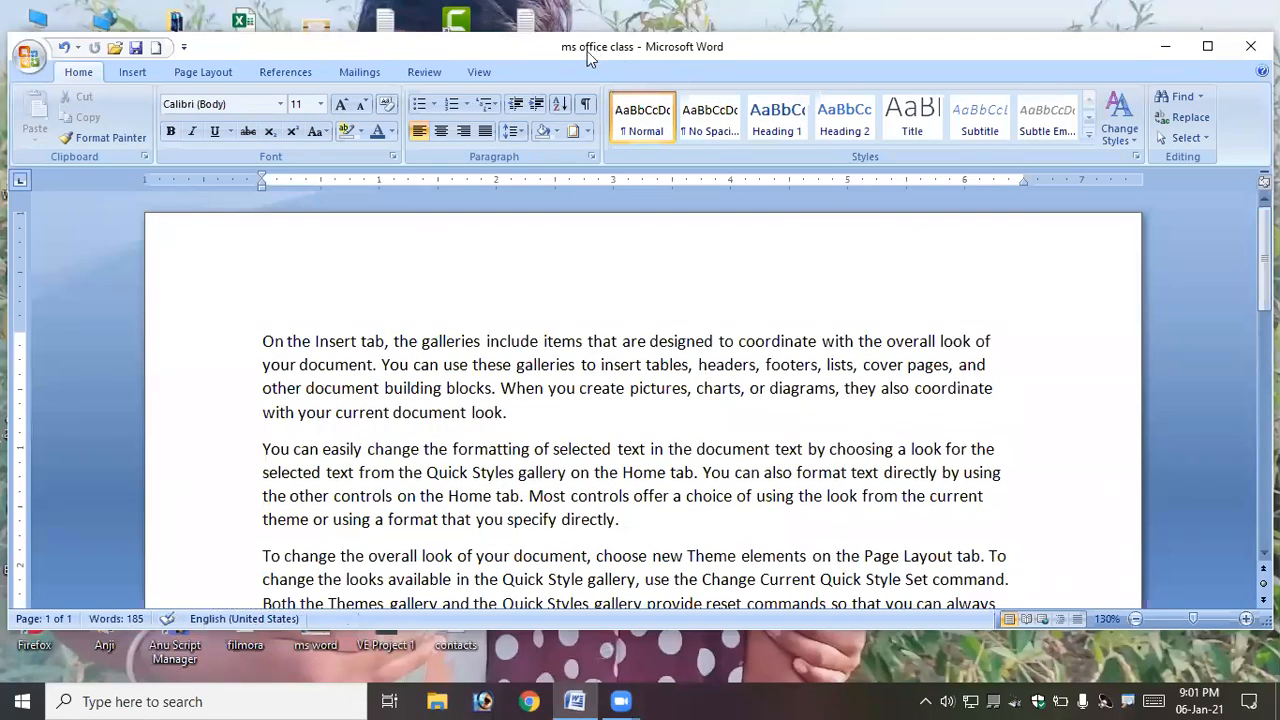
pyautogui.click(1198, 52)
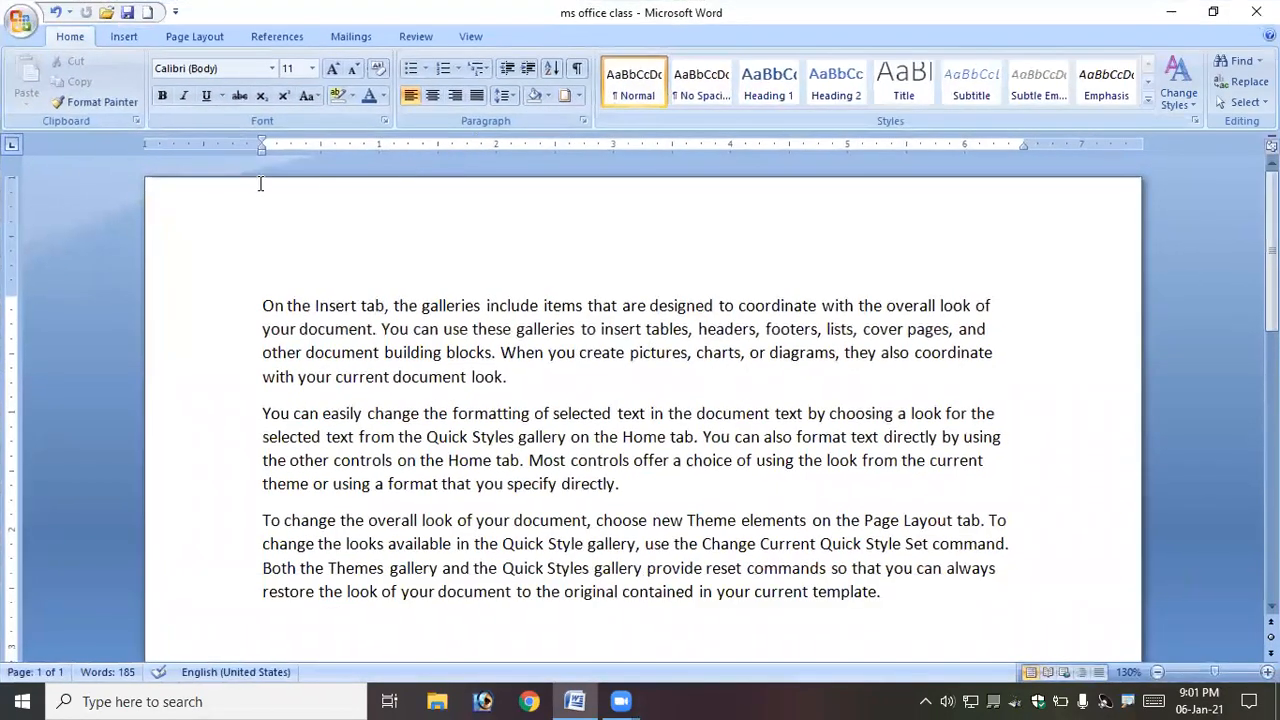
# - Close the saved document
pyautogui.click(20, 20)
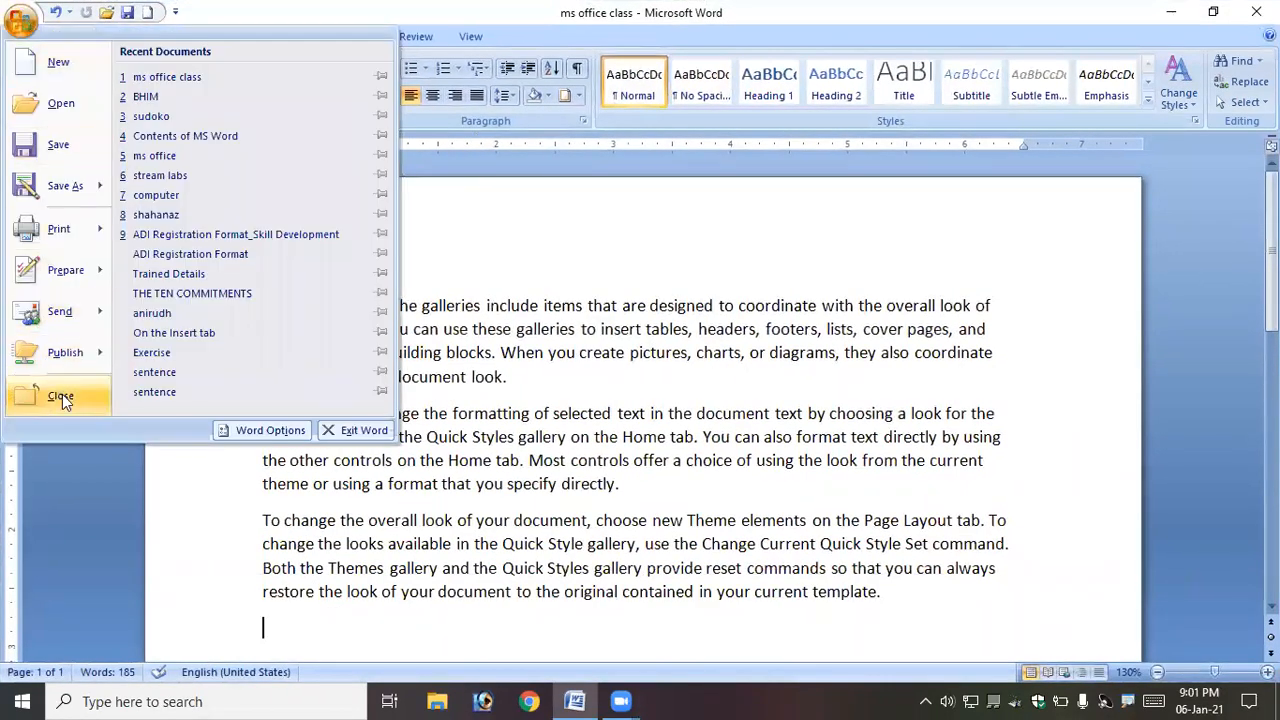
pyautogui.click(62, 394)
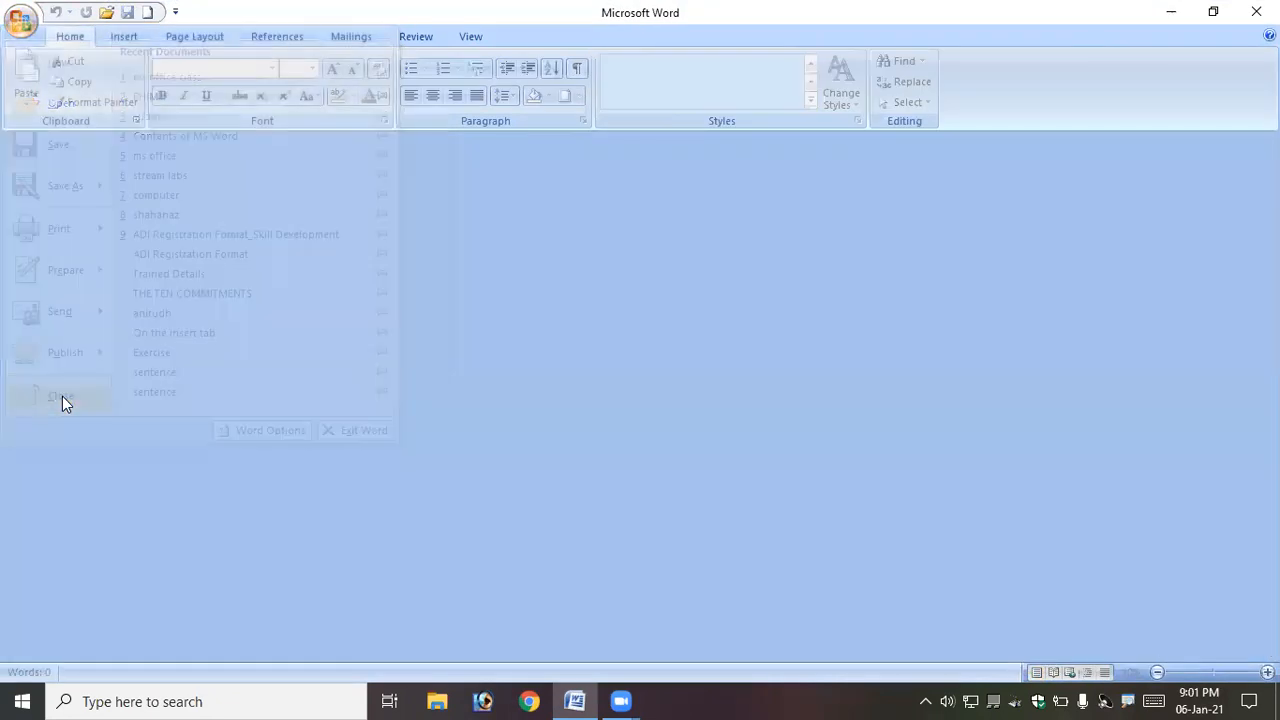
# - Open the ms office class document from the Documents folder
pyautogui.click(21, 20)
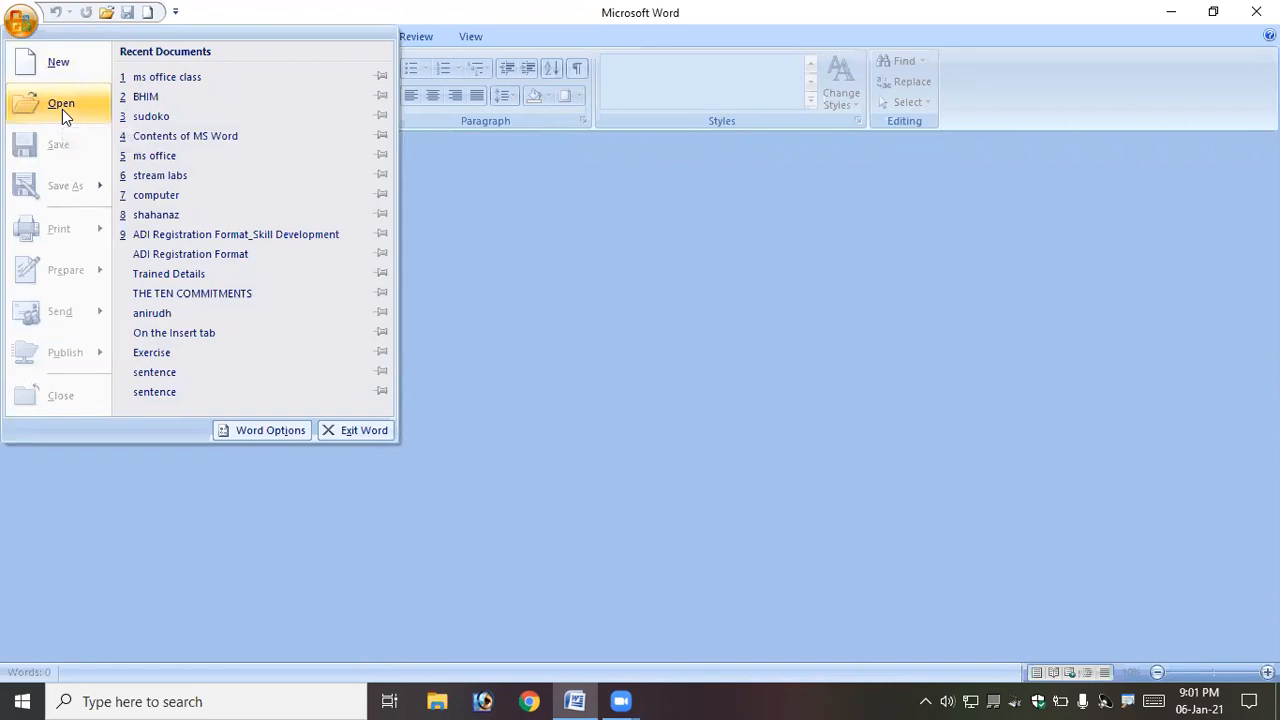
pyautogui.click(62, 109)
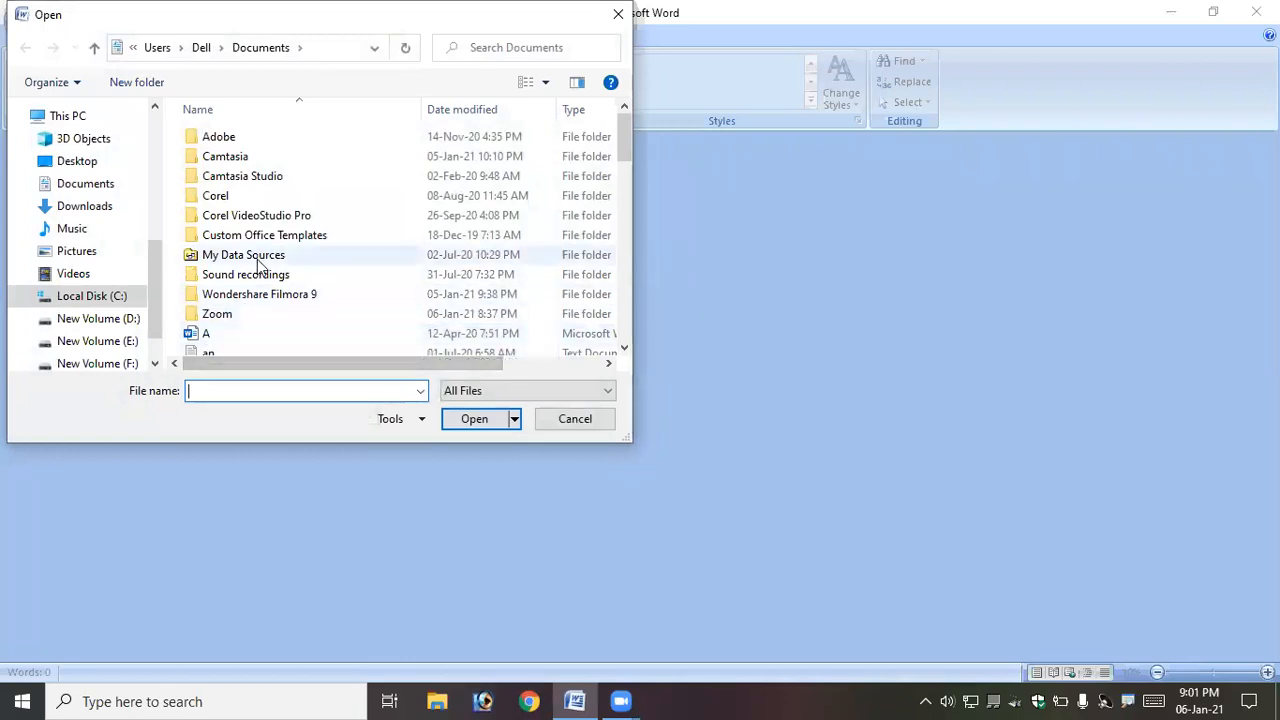
pyautogui.click(210, 335)
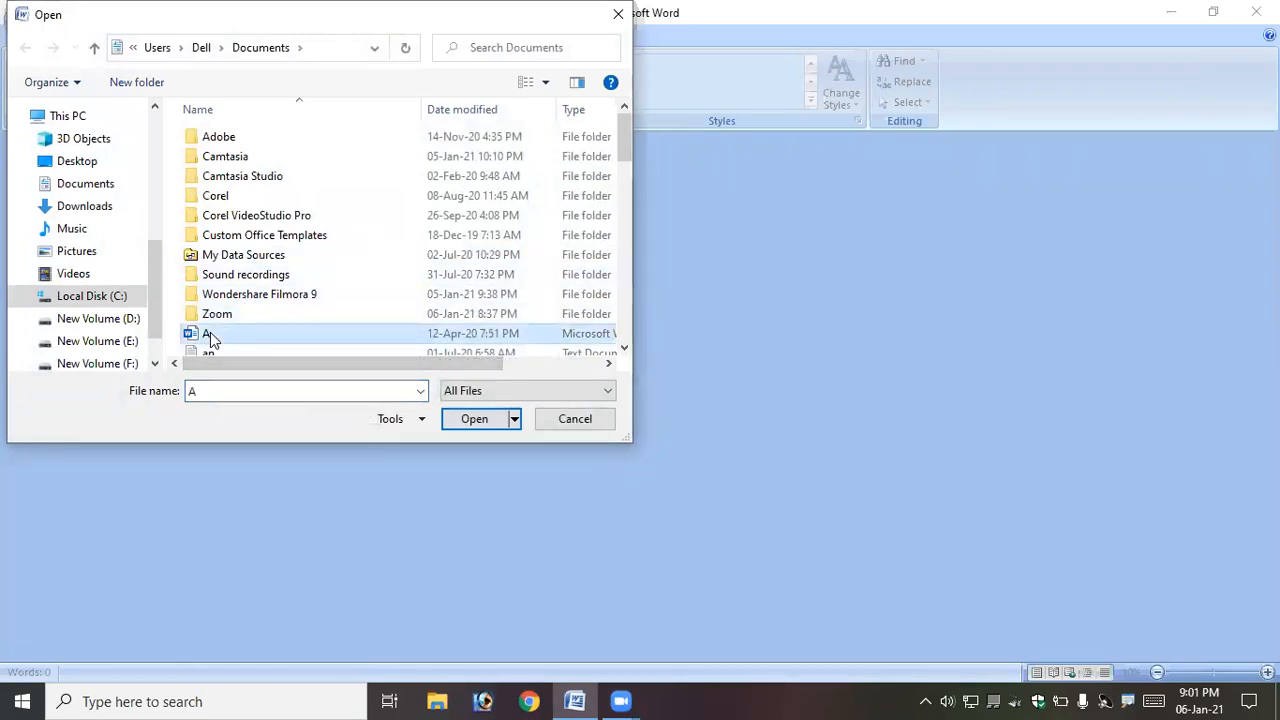
pyautogui.press('m')
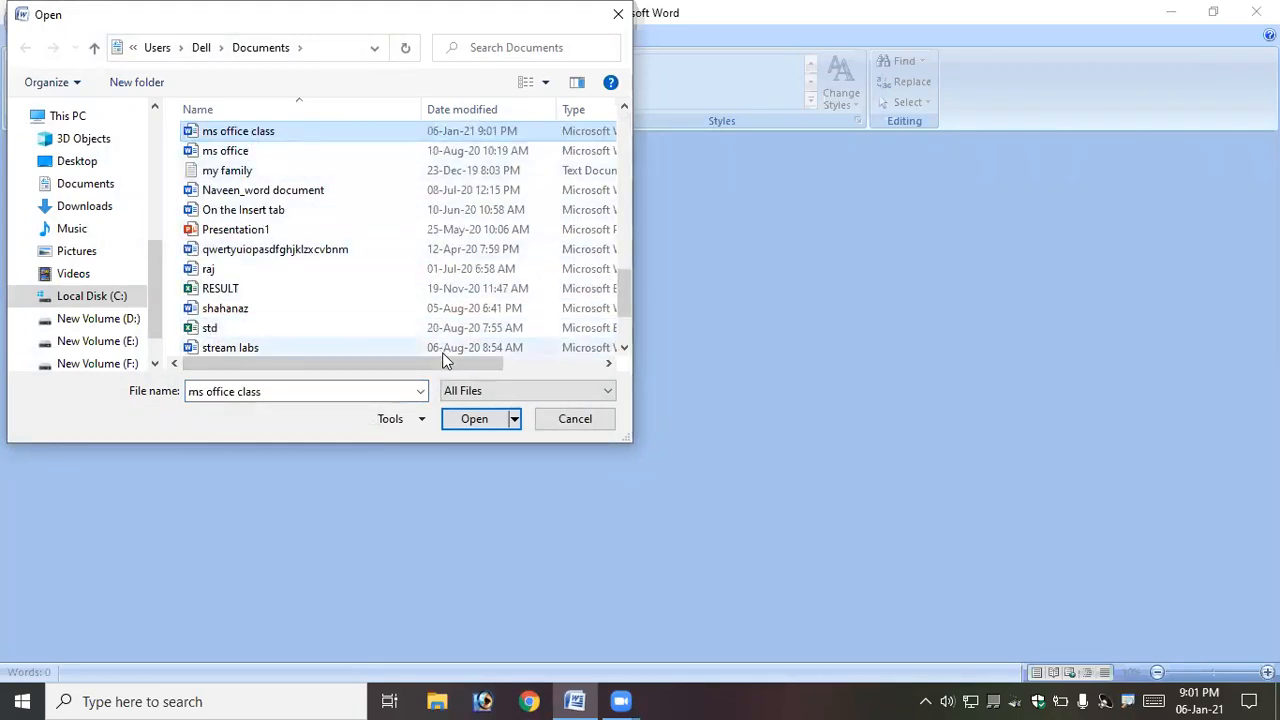
pyautogui.click(476, 419)
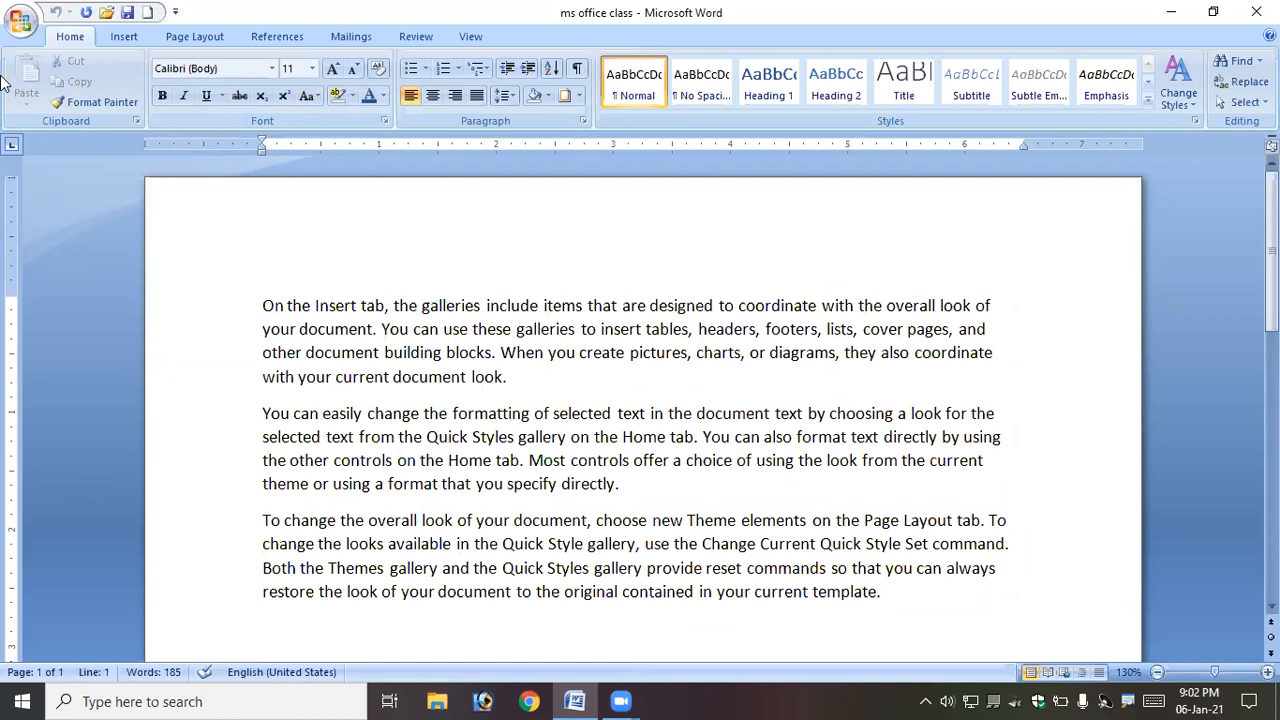
# - Close the document, then reopen ms office class through the quick-access Open command
pyautogui.click(22, 22)
pyautogui.click(60, 396)
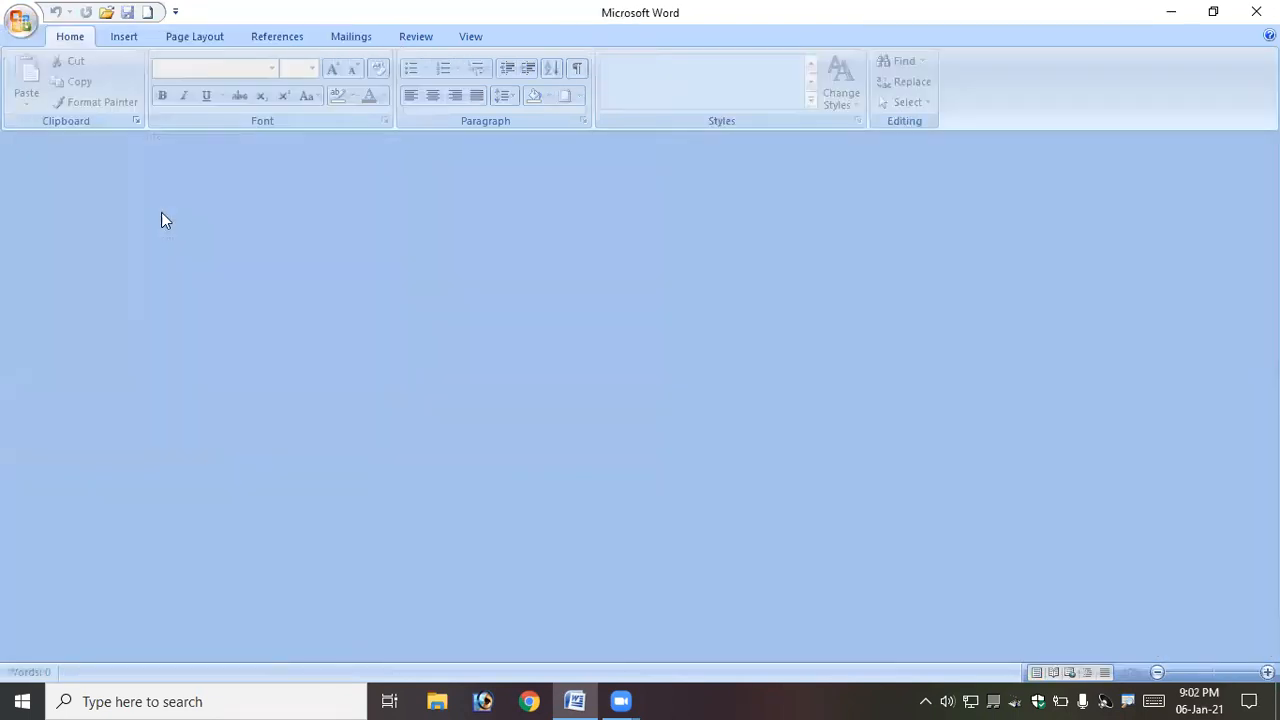
pyautogui.click(108, 12)
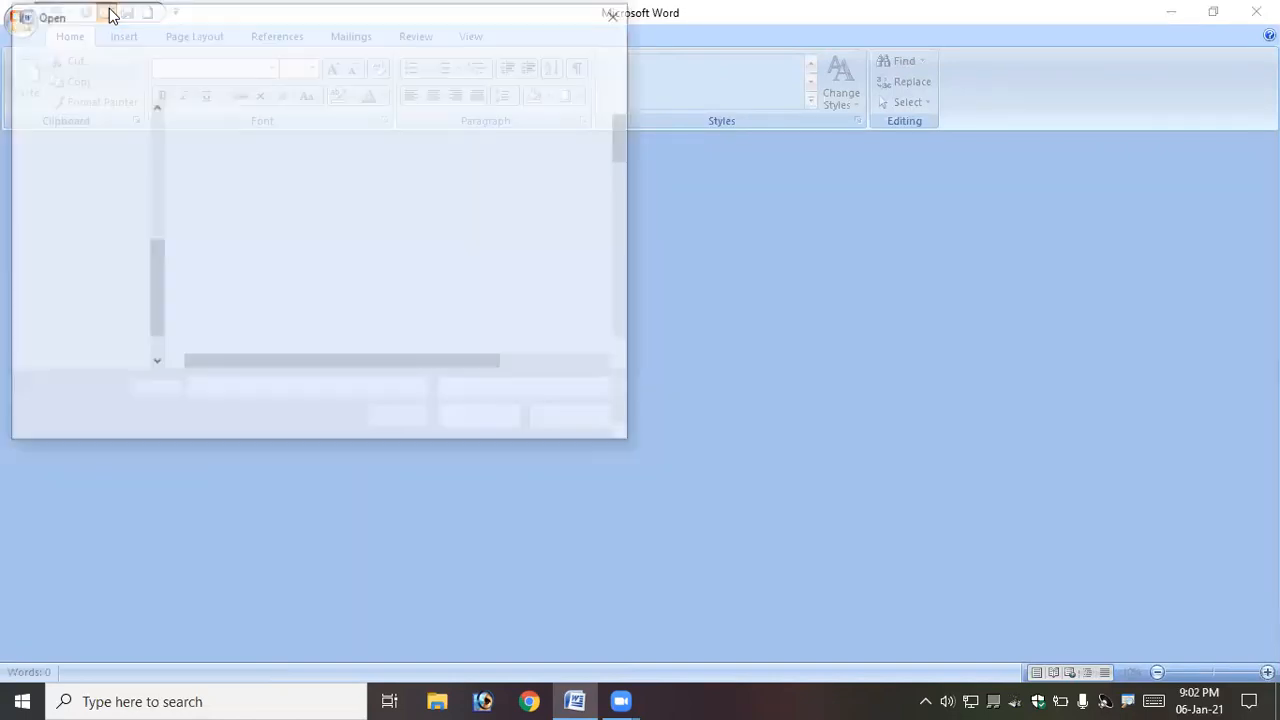
pyautogui.click(545, 418)
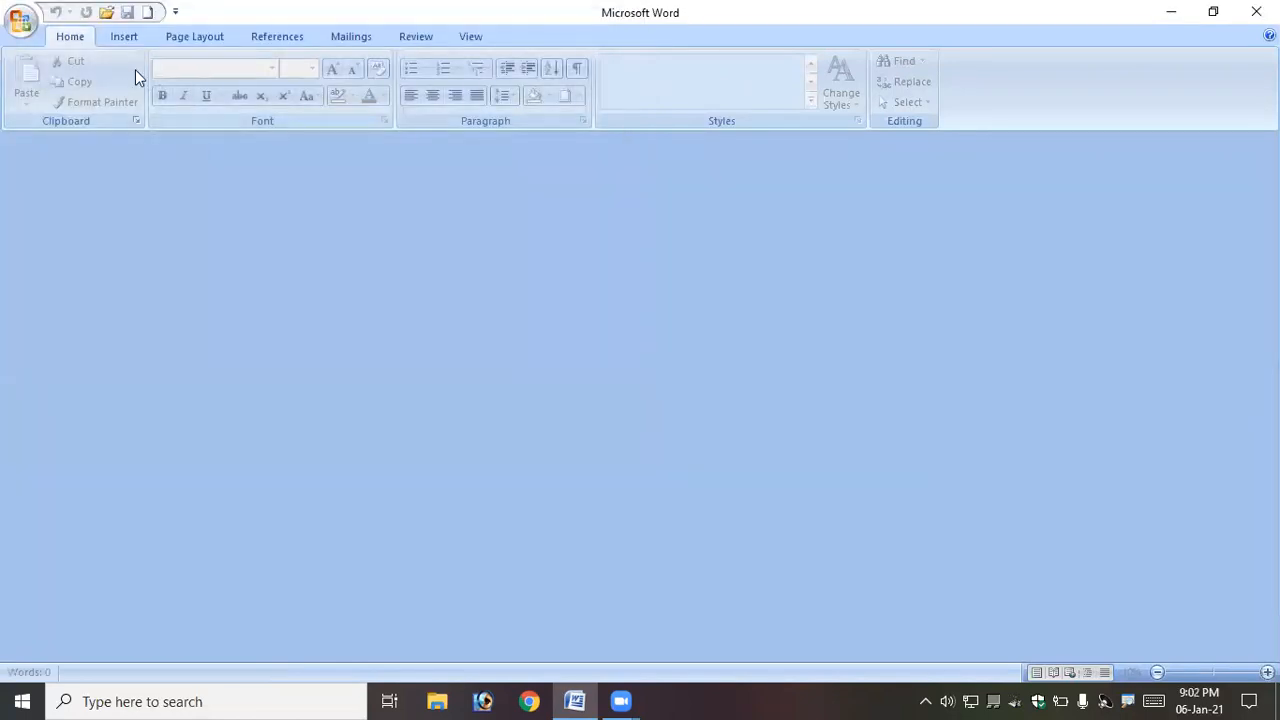
pyautogui.click(104, 13)
pyautogui.click(239, 328)
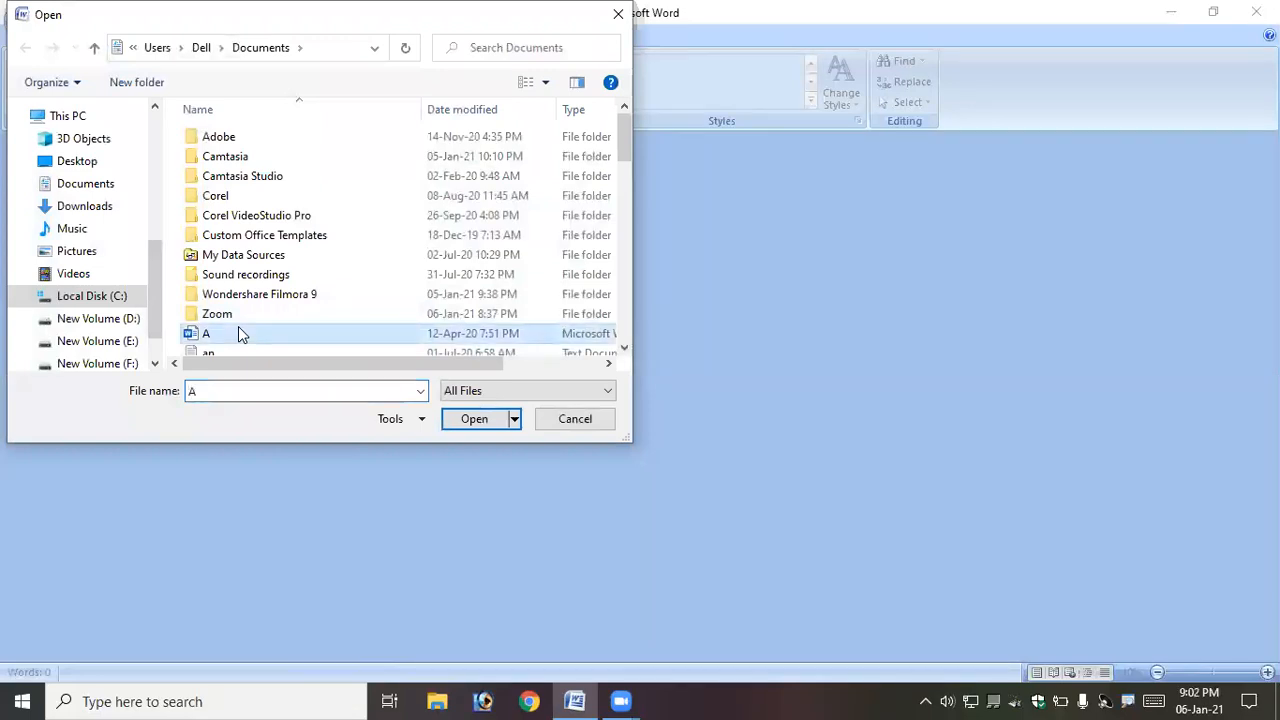
pyautogui.press('m')
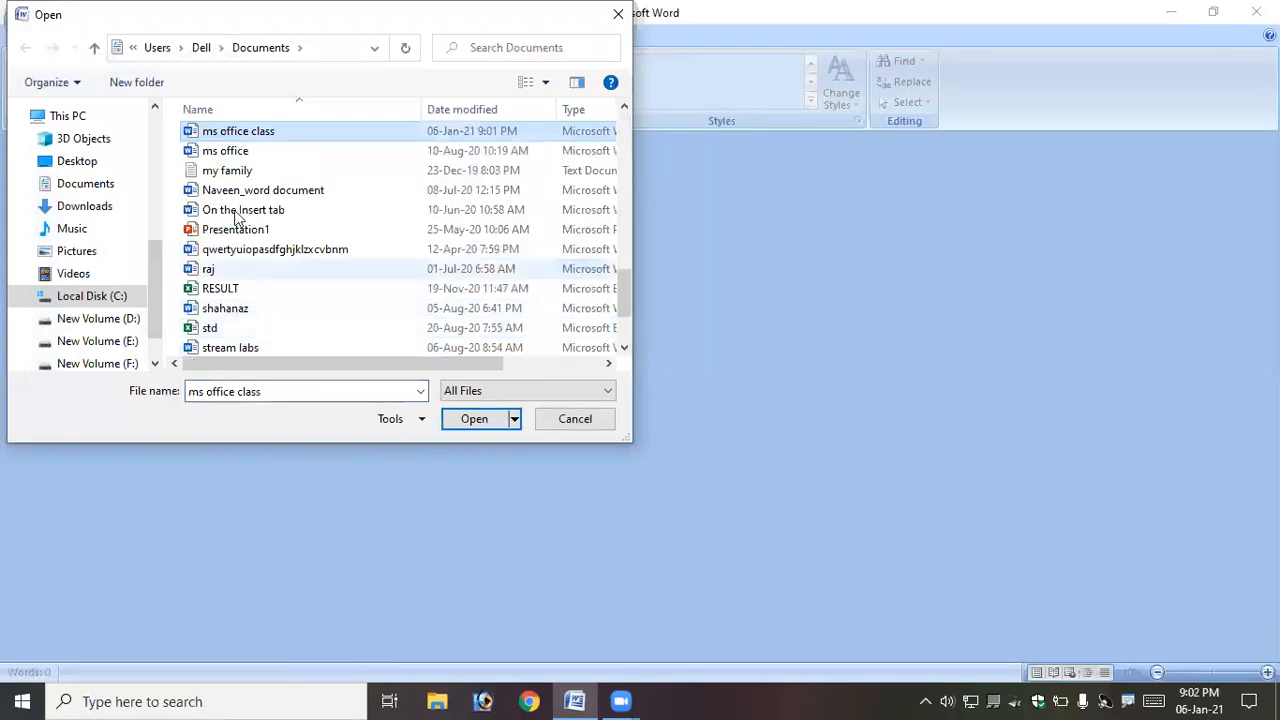
pyautogui.click(478, 419)
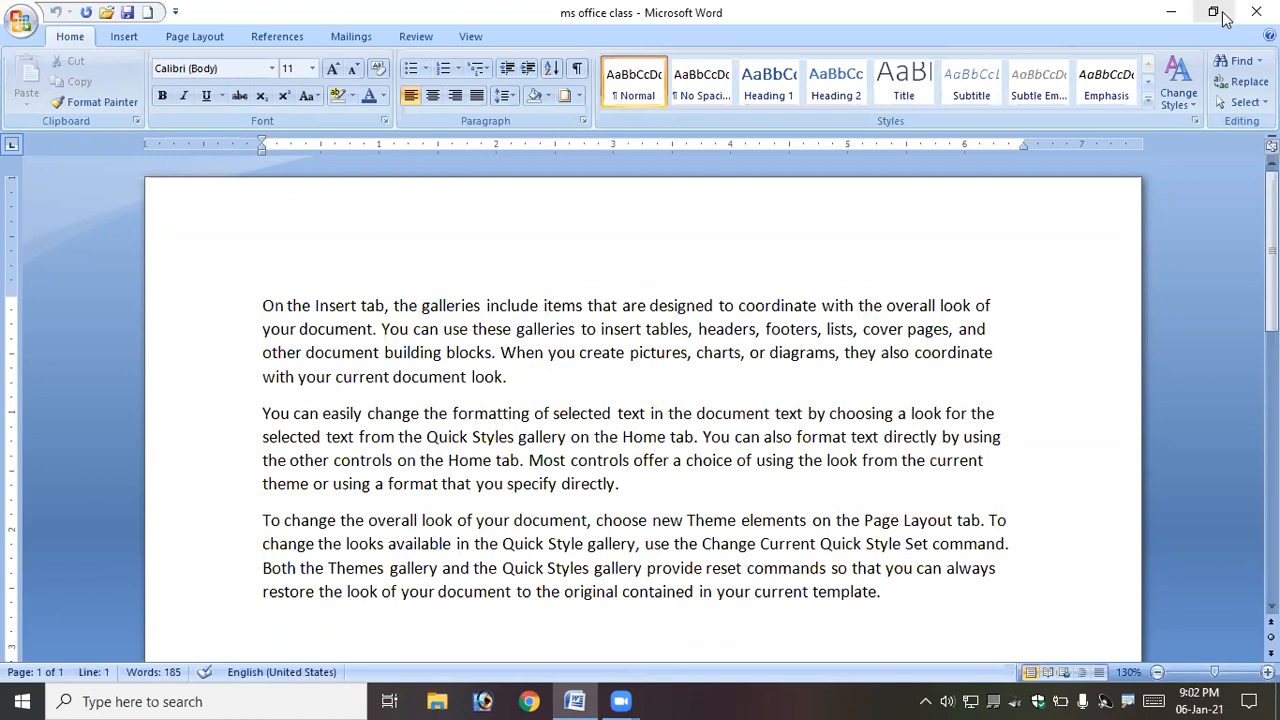
pyautogui.click(693, 400)
pyautogui.click(1218, 14)
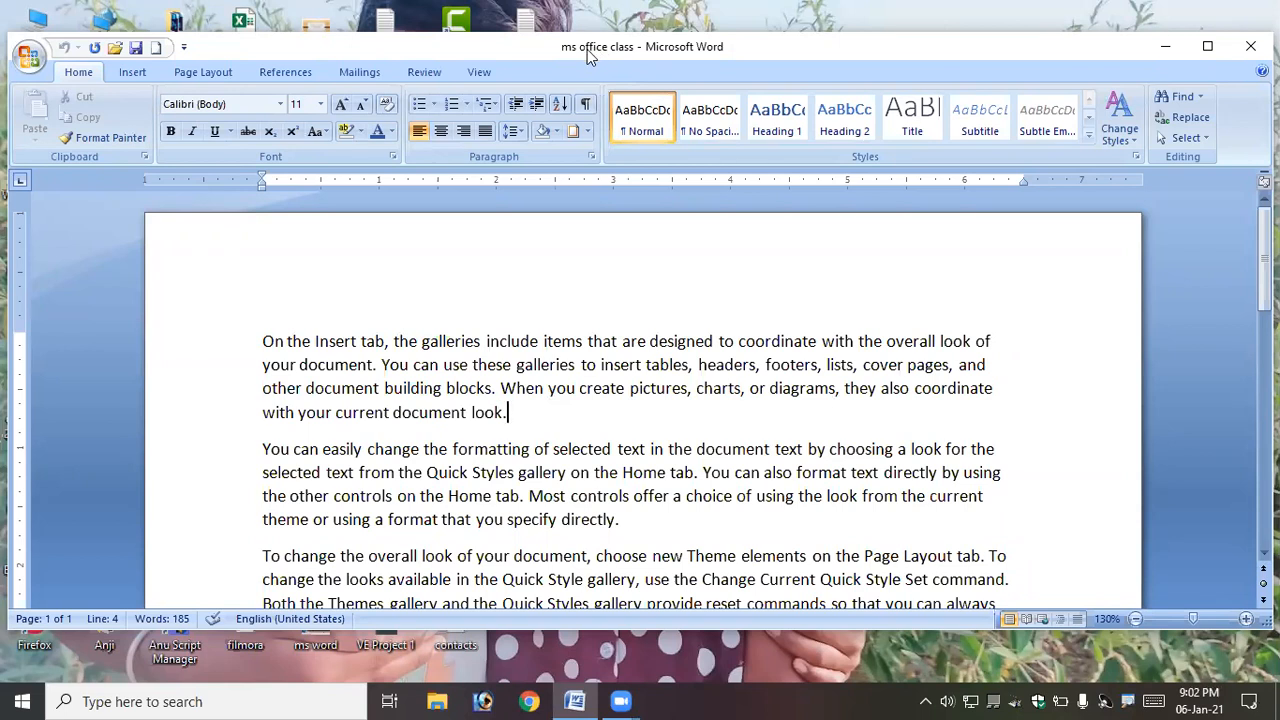
pyautogui.scroll(-1, 563, 400)
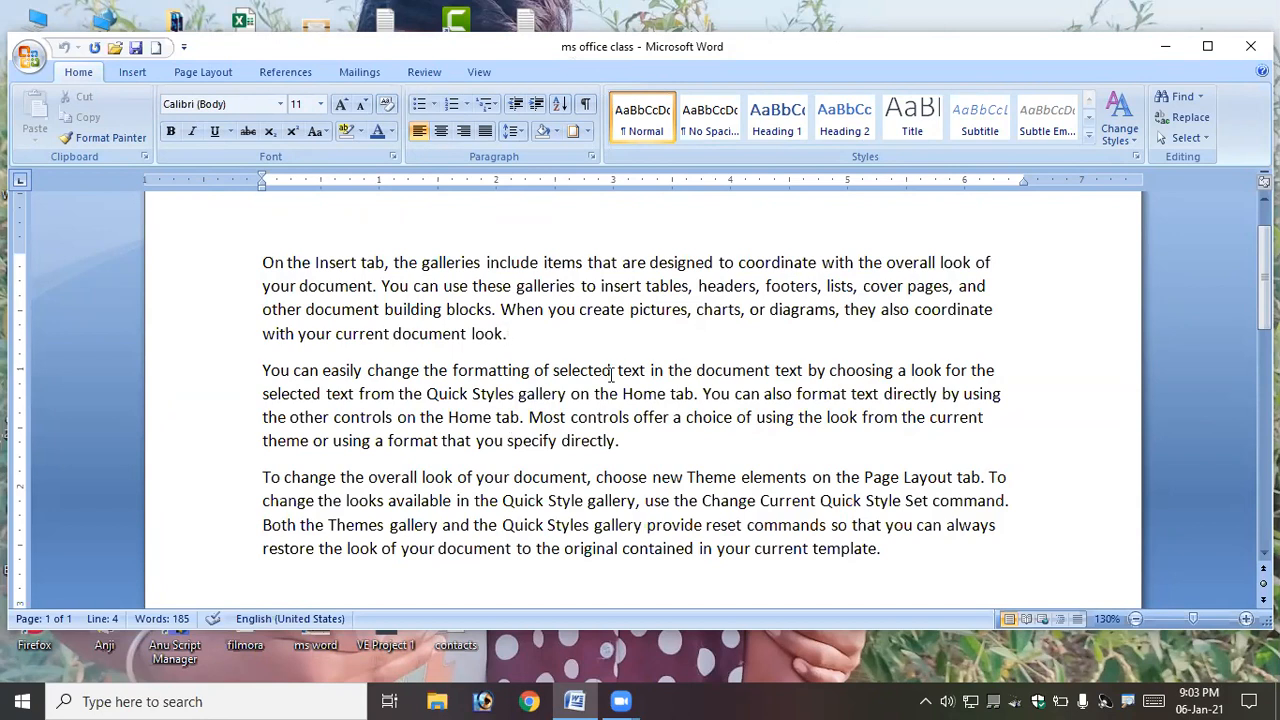
pyautogui.click(1207, 50)
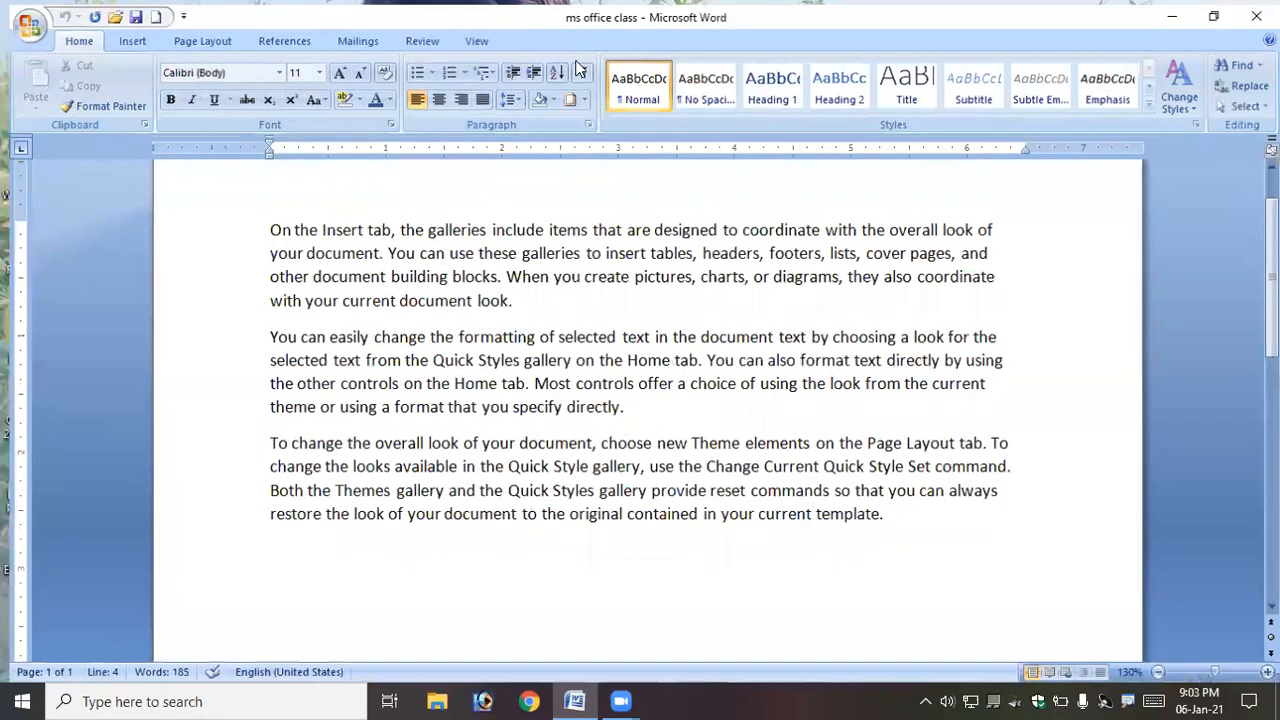
# - Save a copy of the document as a Word Document named evening
pyautogui.click(20, 20)
pyautogui.moveTo(65, 187)
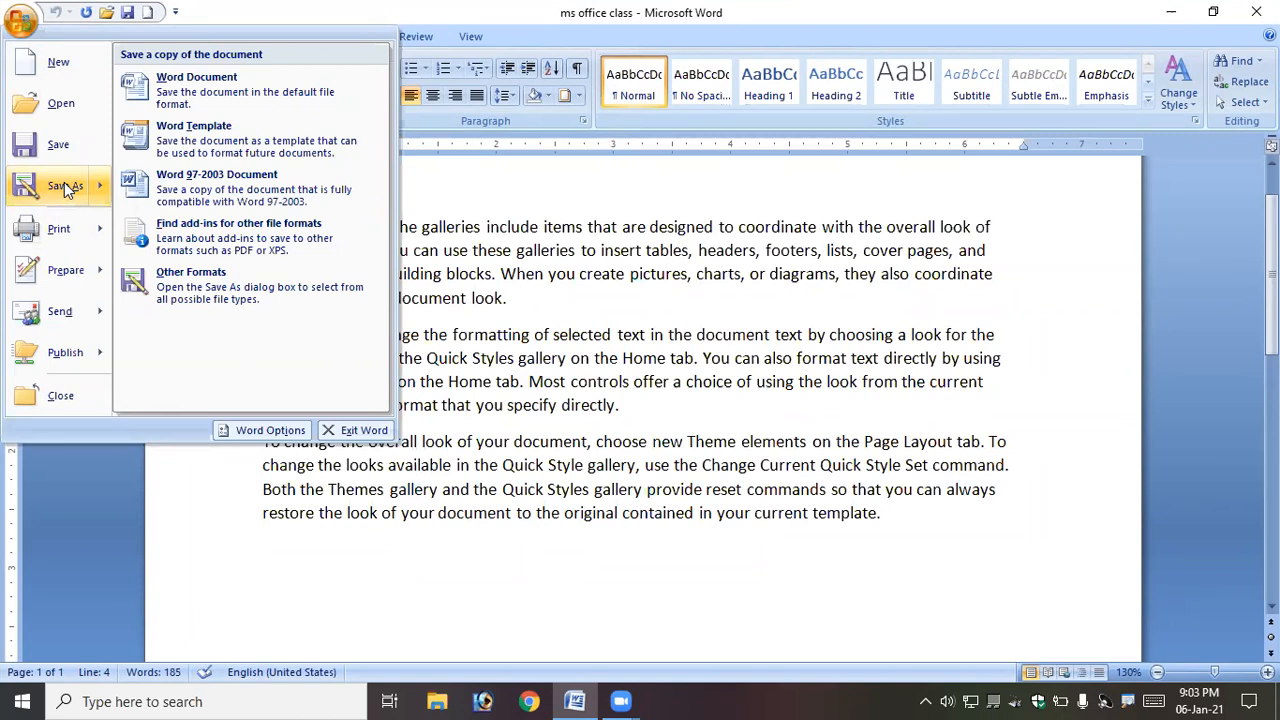
pyautogui.click(65, 188)
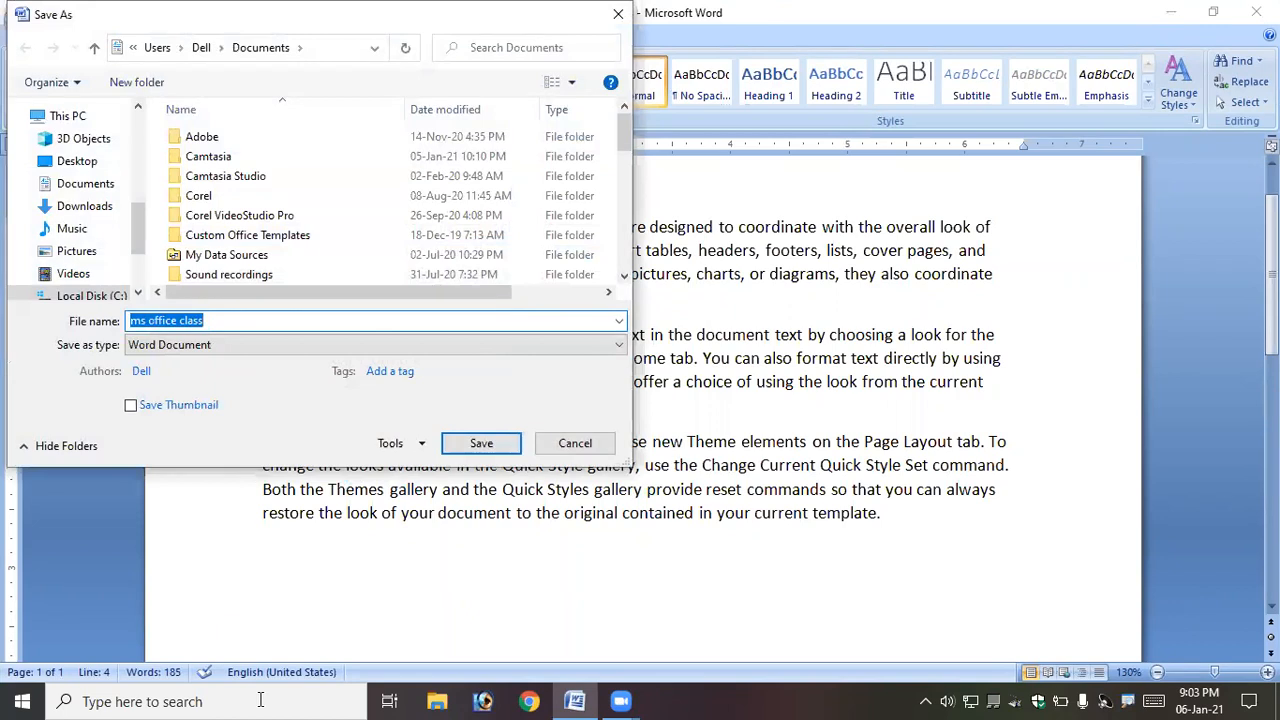
pyautogui.moveTo(209, 321); pyautogui.dragTo(122, 326)
pyautogui.write('evening')
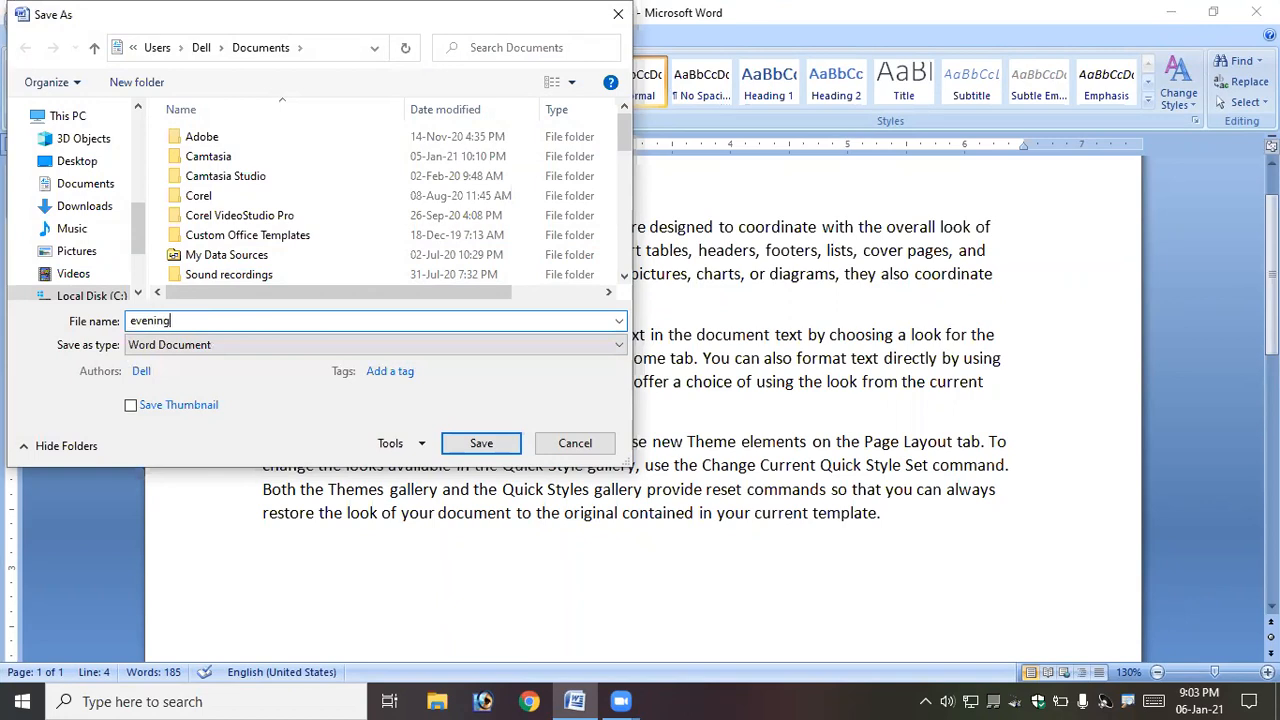
pyautogui.click(488, 447)
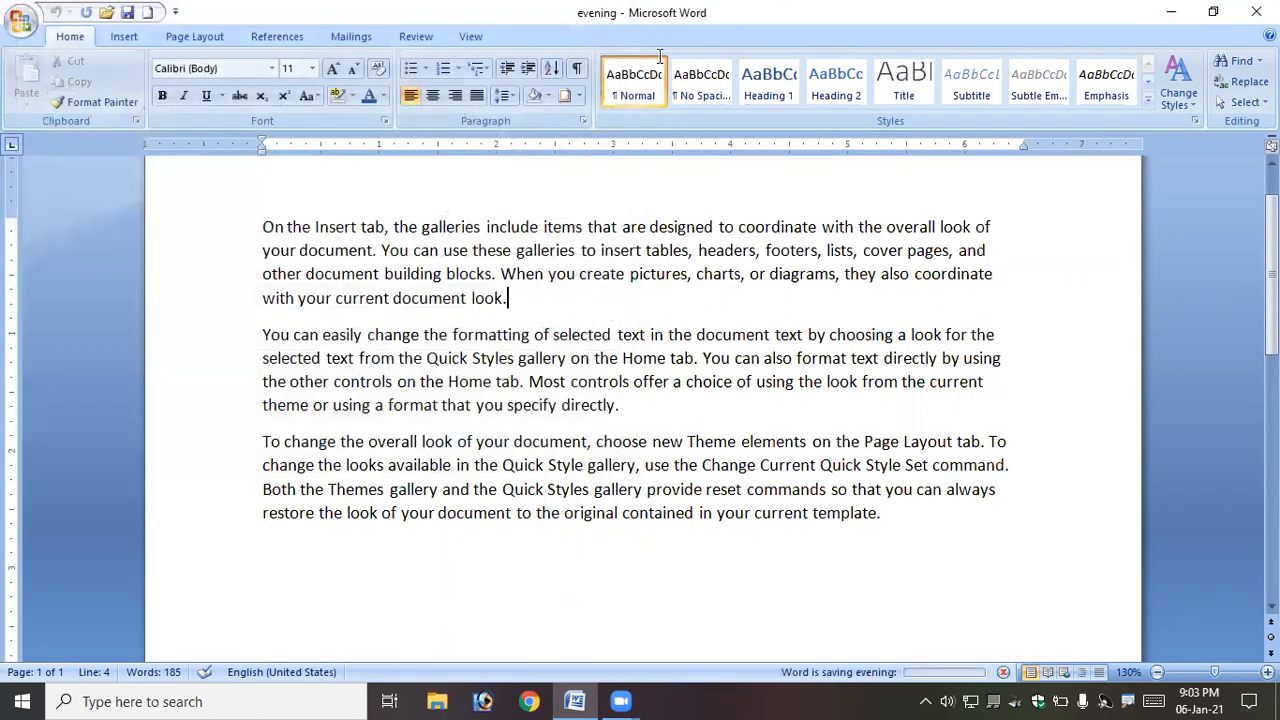
# - Type F12 at the end of the first paragraph
pyautogui.moveTo(622, 22); pyautogui.dragTo(594, 49)
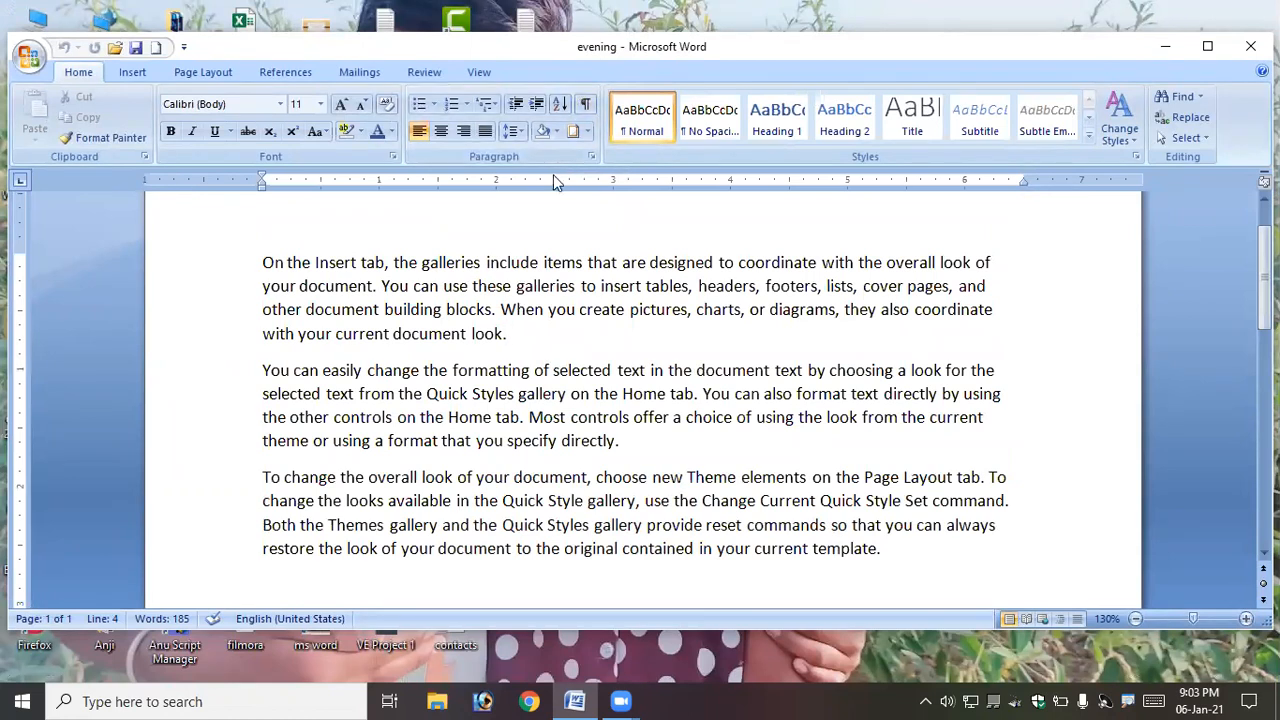
pyautogui.click(28, 58)
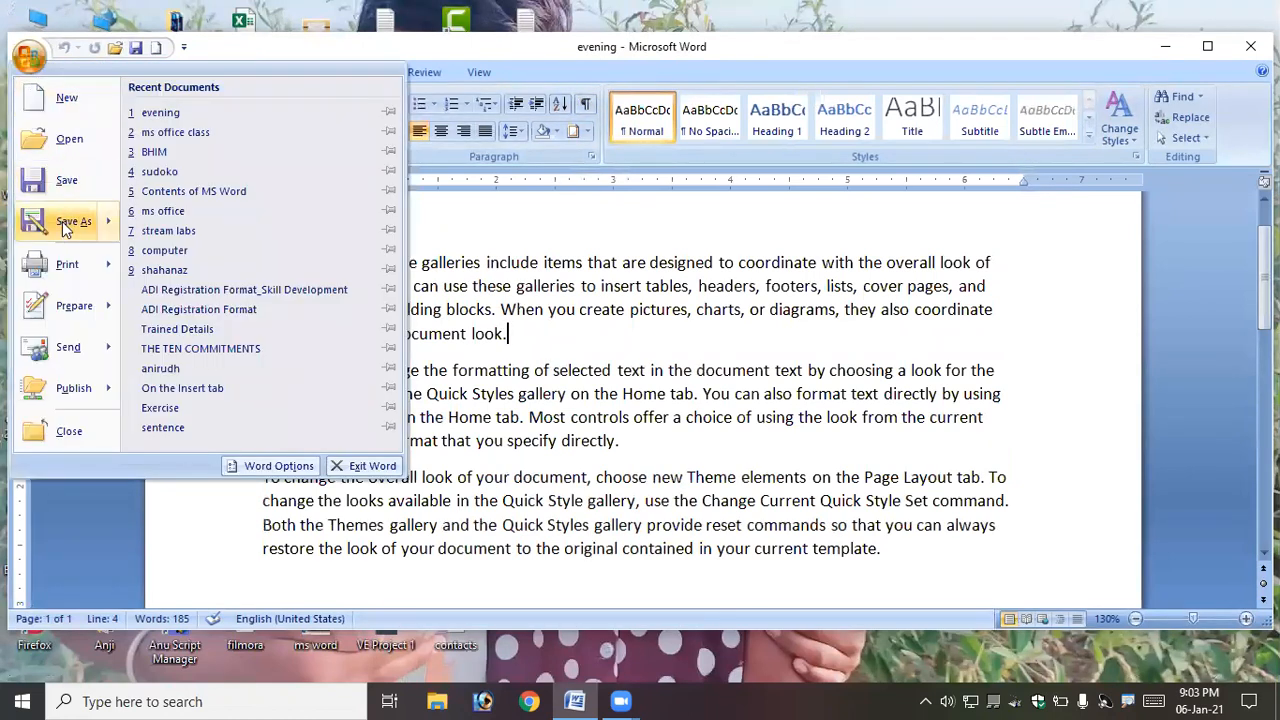
pyautogui.moveTo(66, 227)
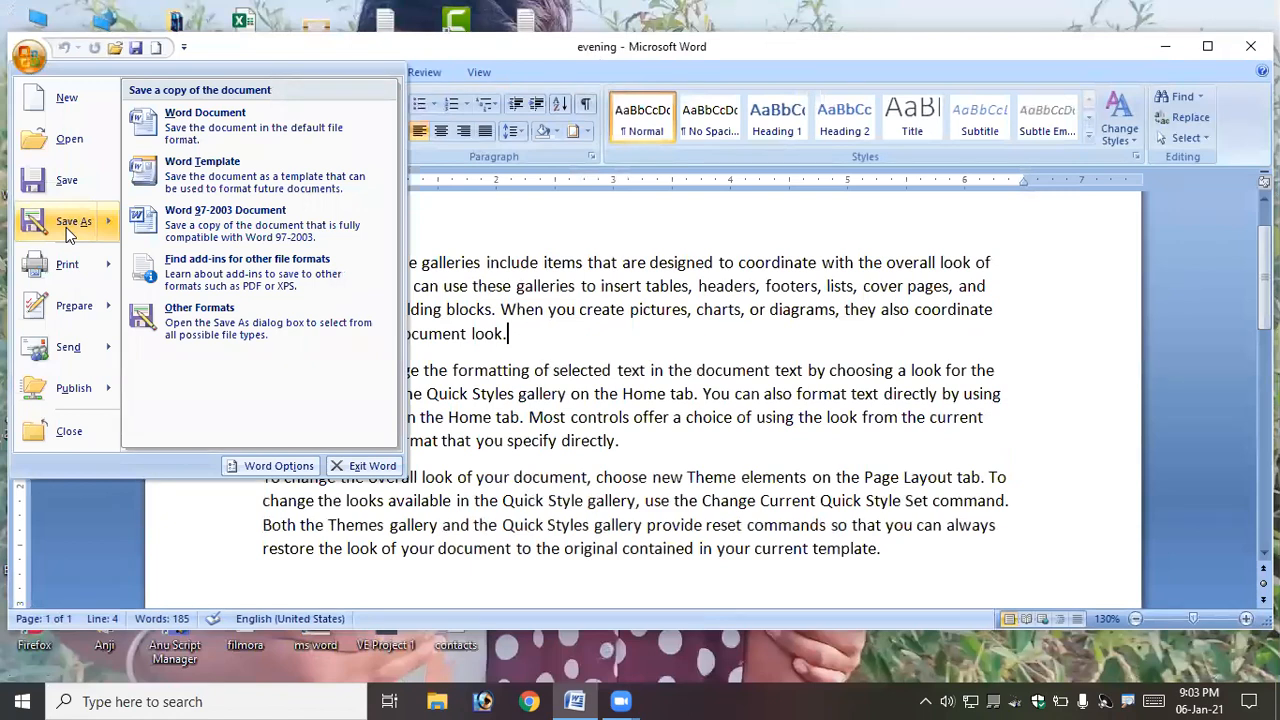
pyautogui.click(547, 345)
pyautogui.write('F12')
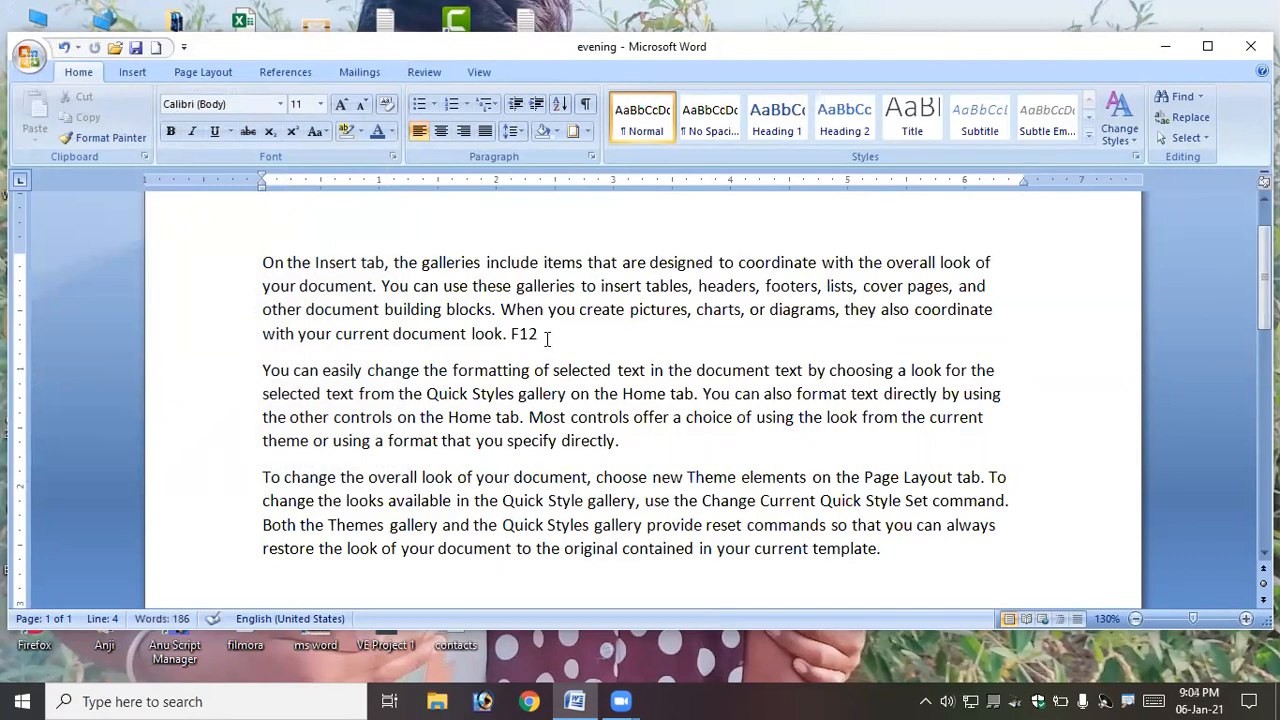
pyautogui.moveTo(550, 340); pyautogui.dragTo(521, 335)
pyautogui.click(545, 336)
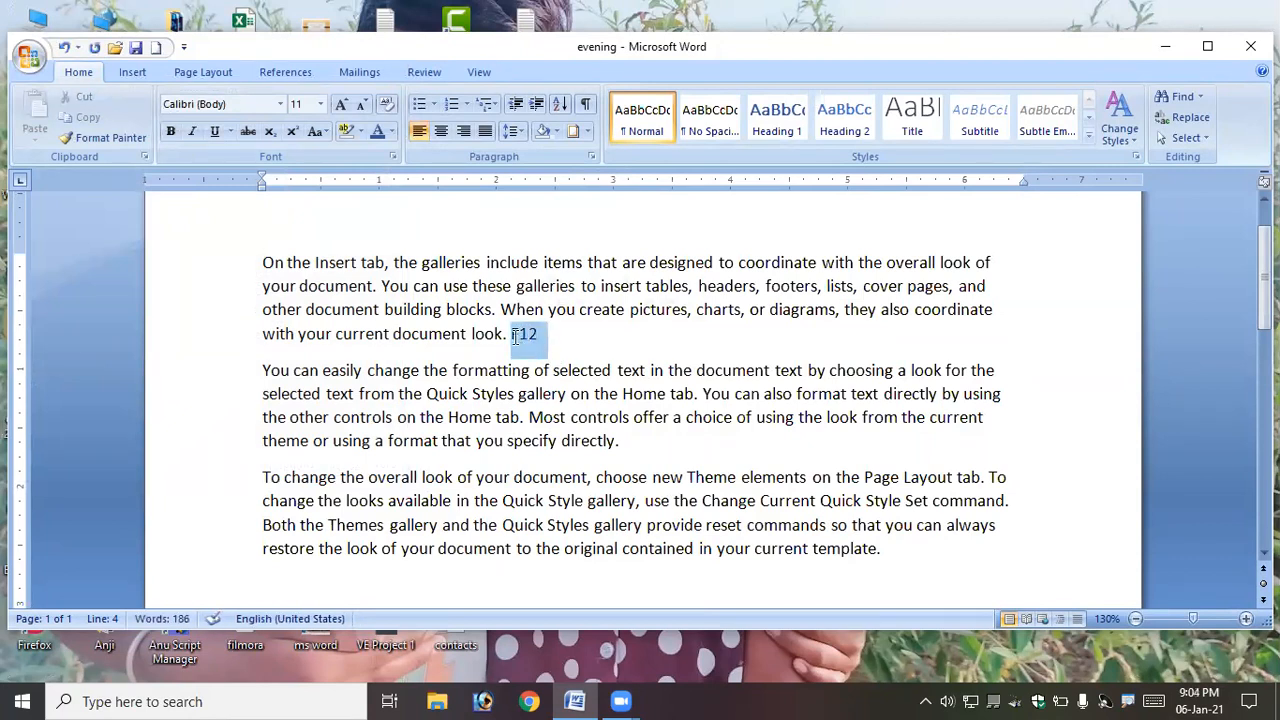
pyautogui.click(595, 333)
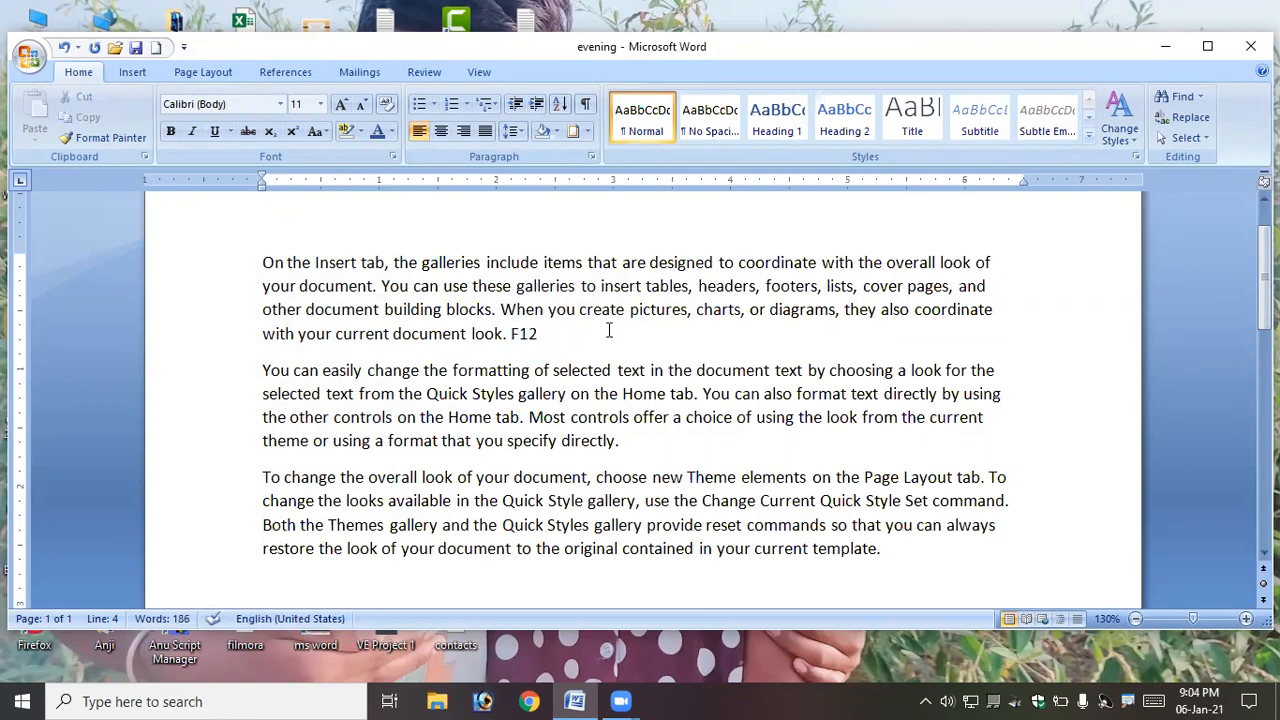
pyautogui.click(1207, 46)
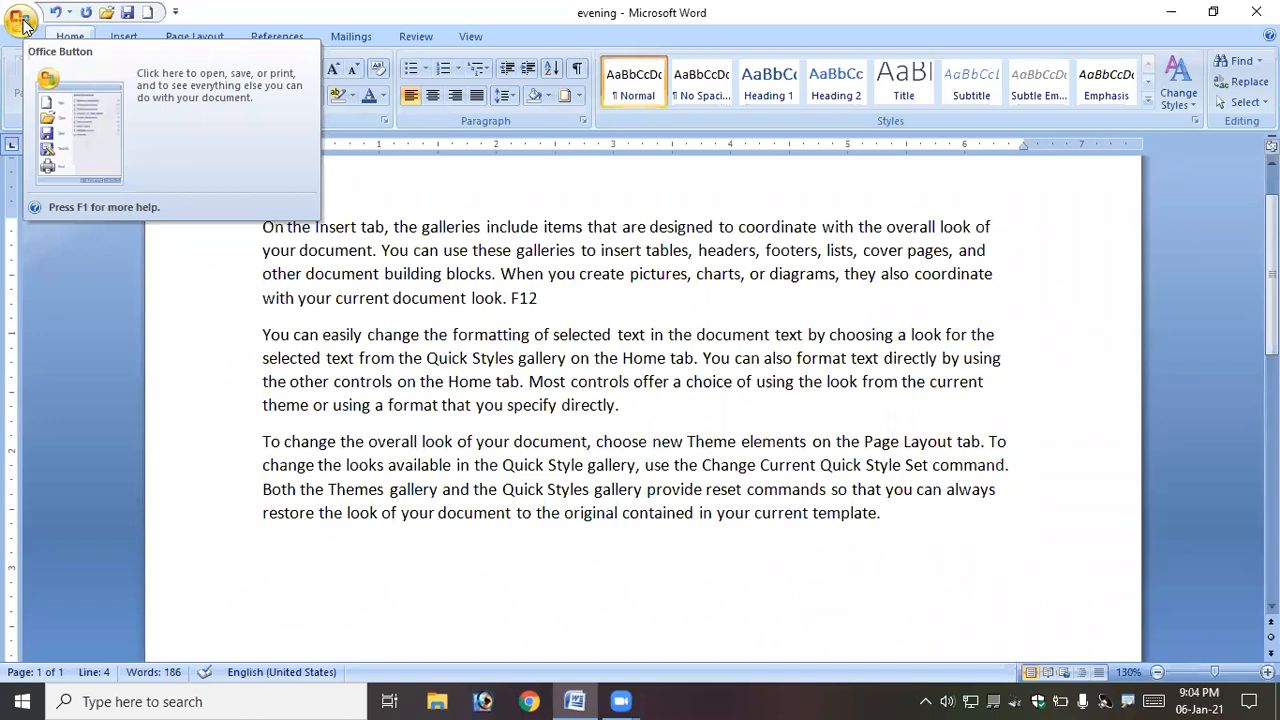
pyautogui.click(21, 22)
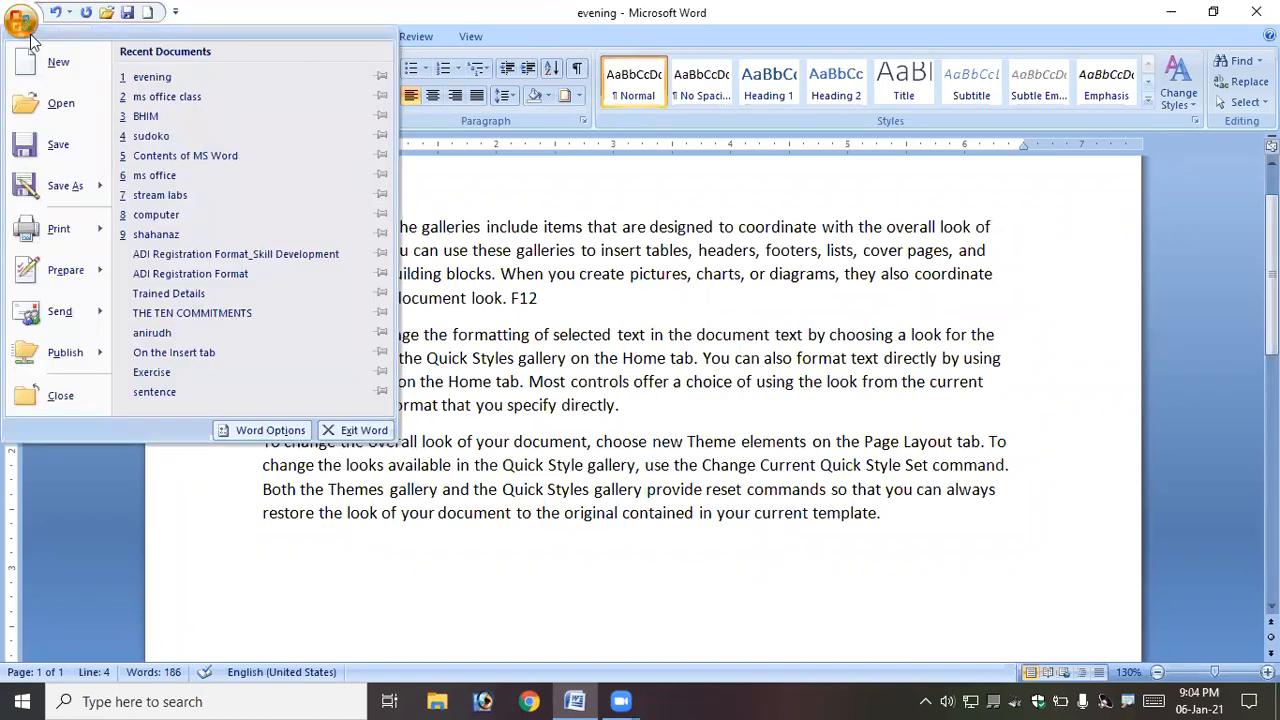
pyautogui.click(460, 343)
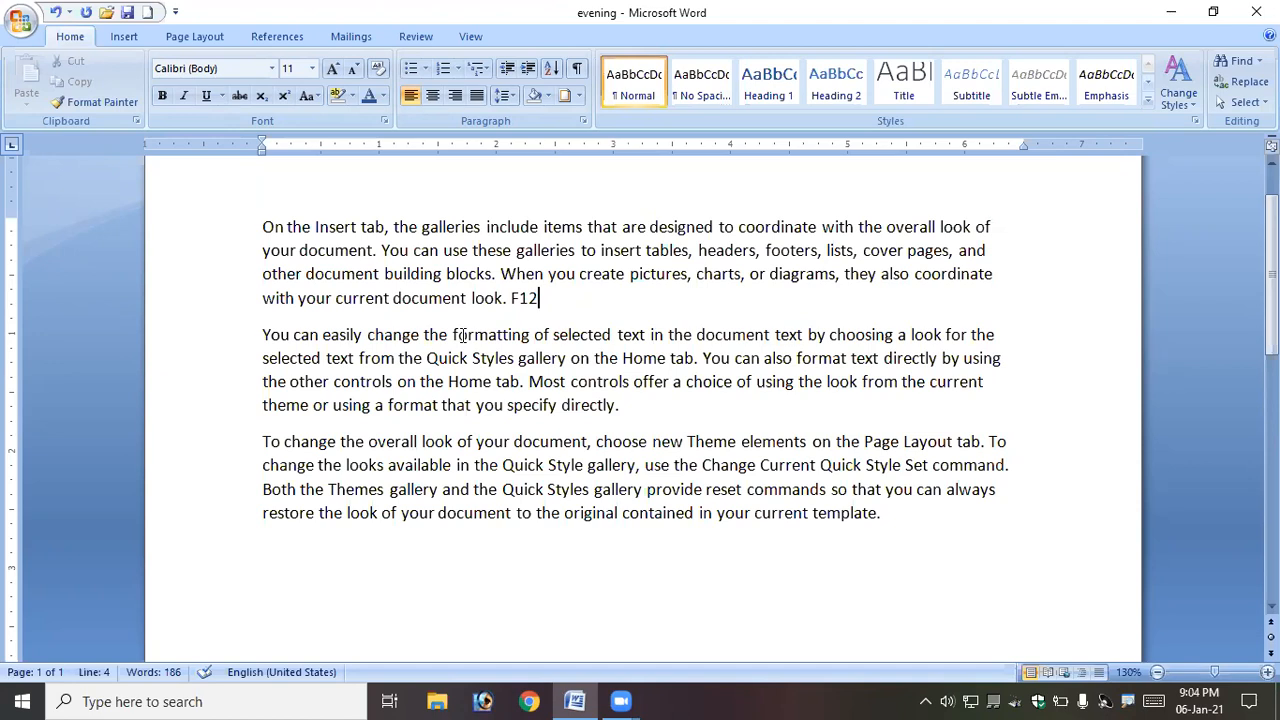
pyautogui.click(18, 21)
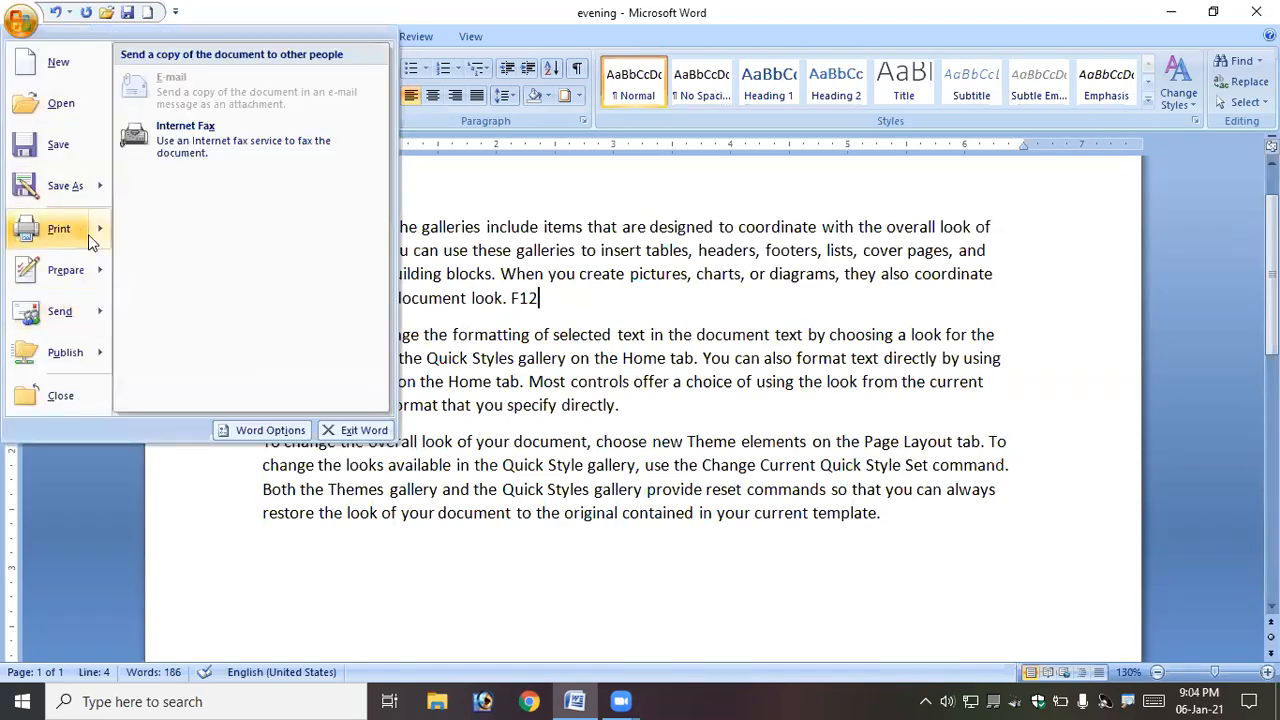
pyautogui.click(625, 398)
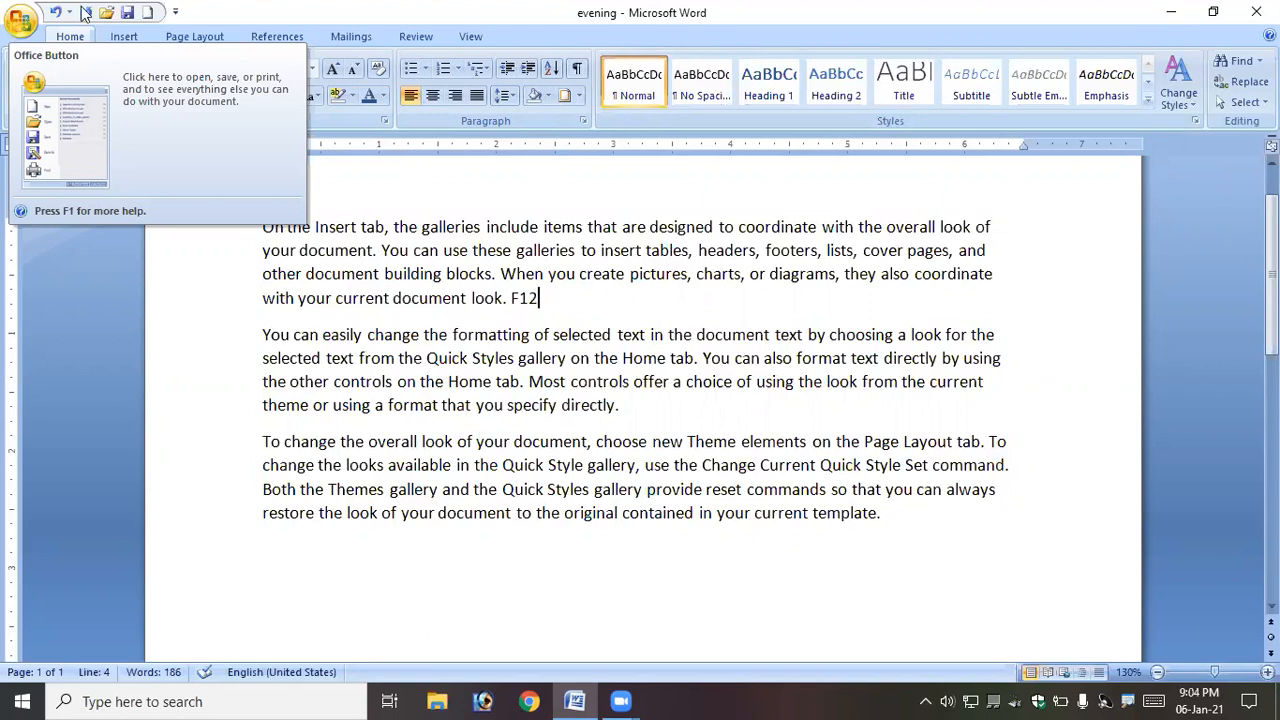
pyautogui.click(450, 250)
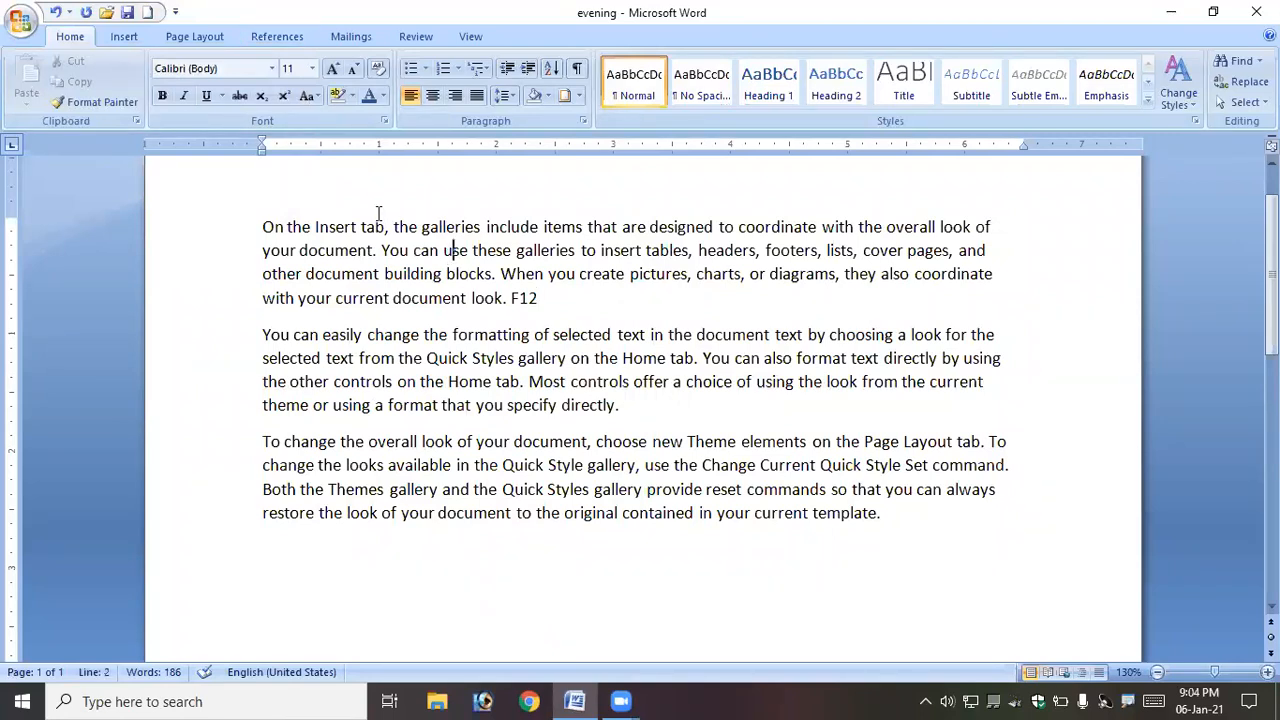
pyautogui.doubleClick(225, 23)
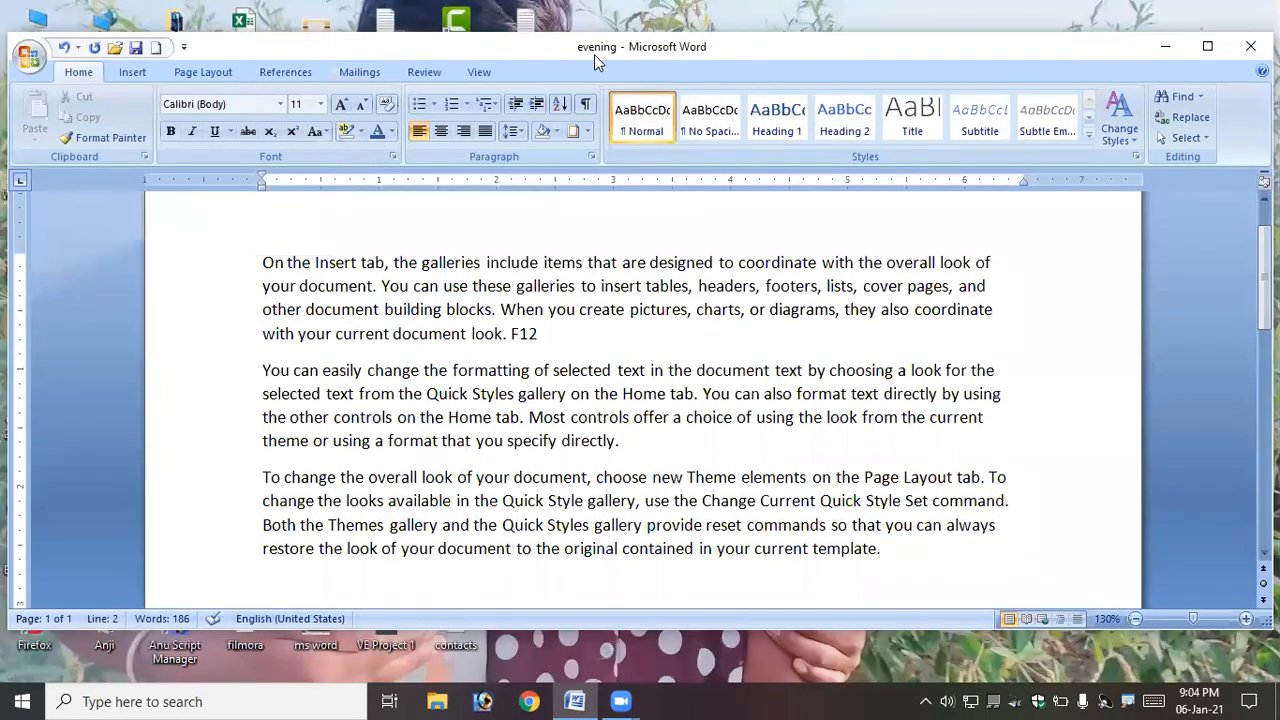
pyautogui.click(1209, 54)
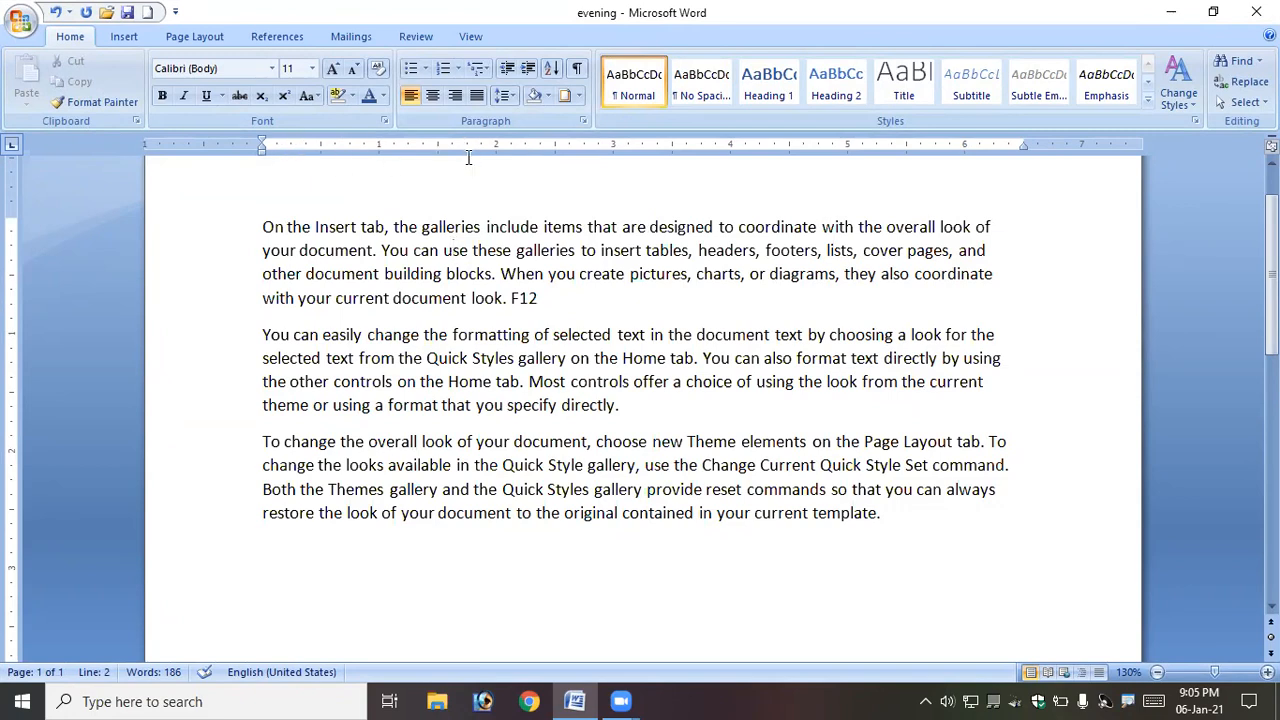
# - Open the Font dialog, examine its Character Spacing tab, and close the dialog
pyautogui.click(385, 120)
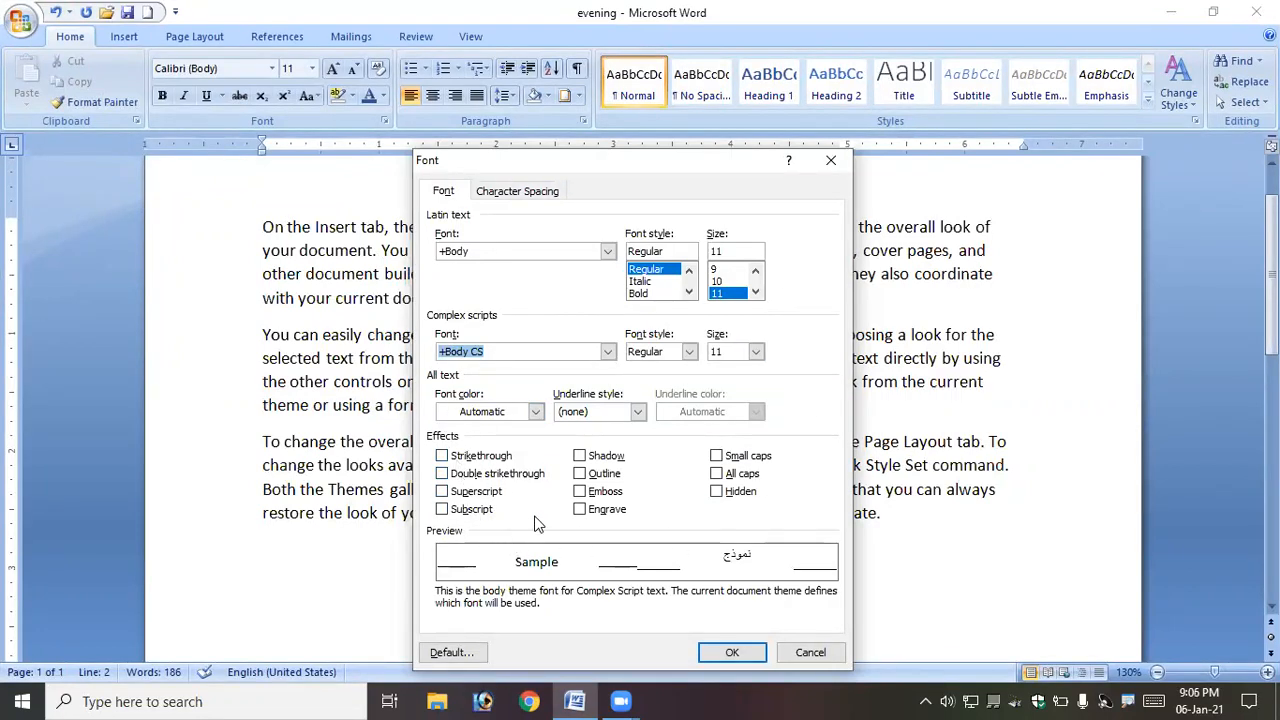
pyautogui.click(517, 192)
pyautogui.click(830, 160)
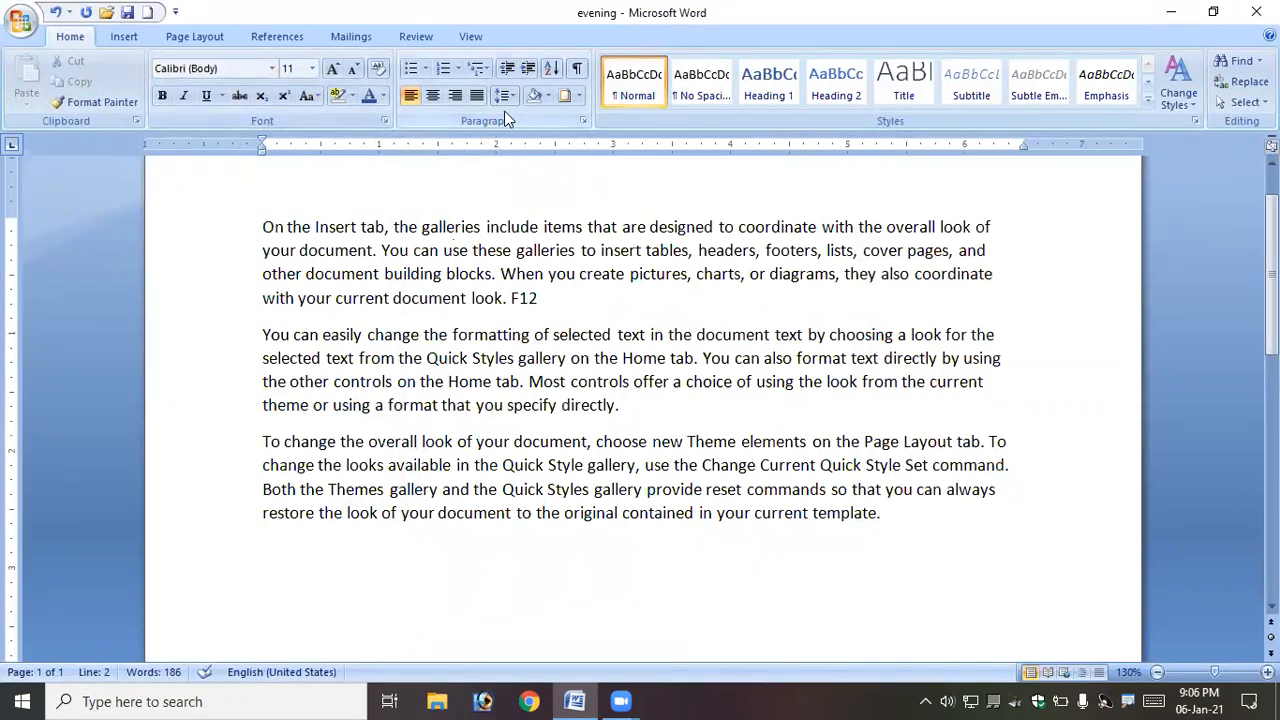
# - Open the Paragraph dialog, reposition it to view its Indents and Spacing settings, and close it
pyautogui.click(587, 122)
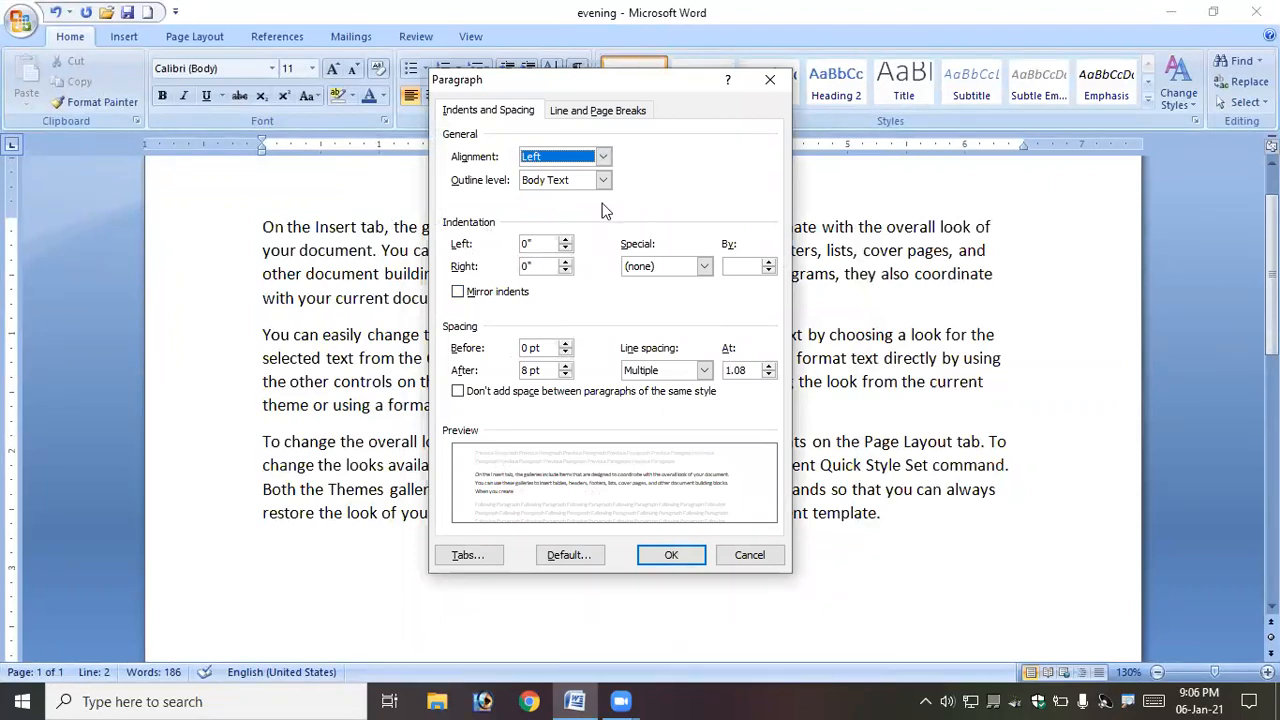
pyautogui.moveTo(515, 90); pyautogui.dragTo(595, 191)
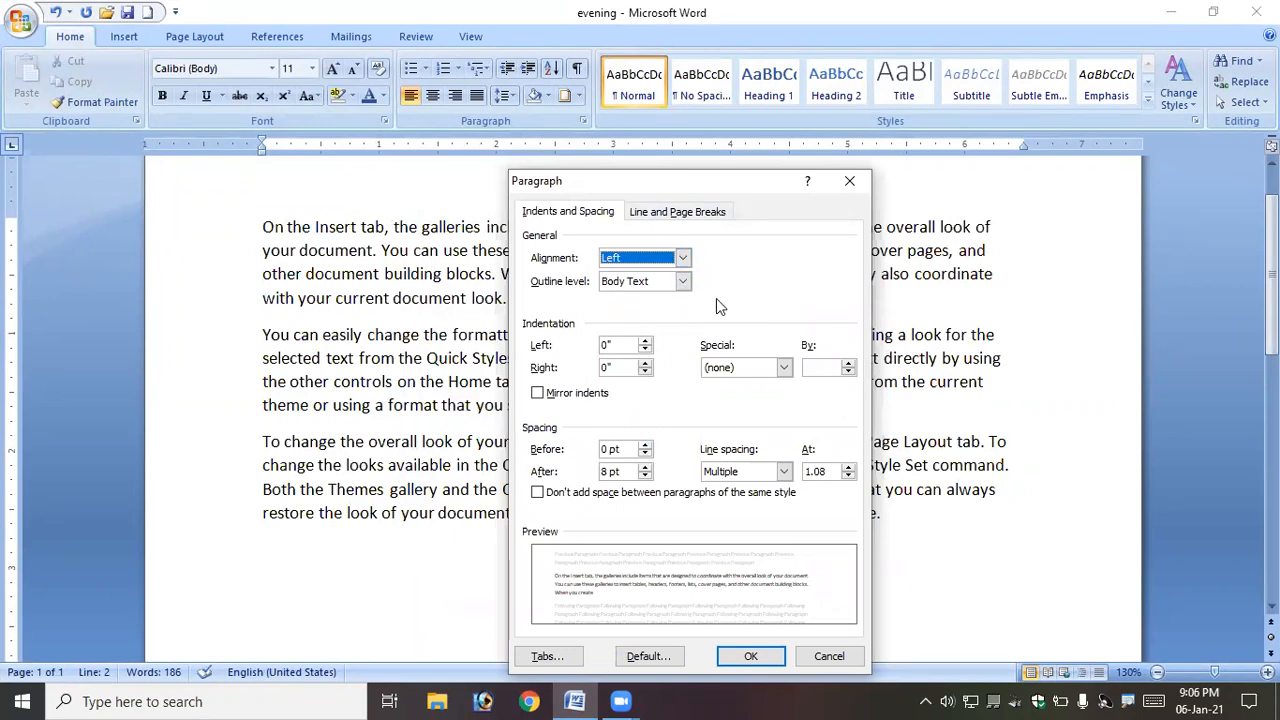
pyautogui.click(848, 184)
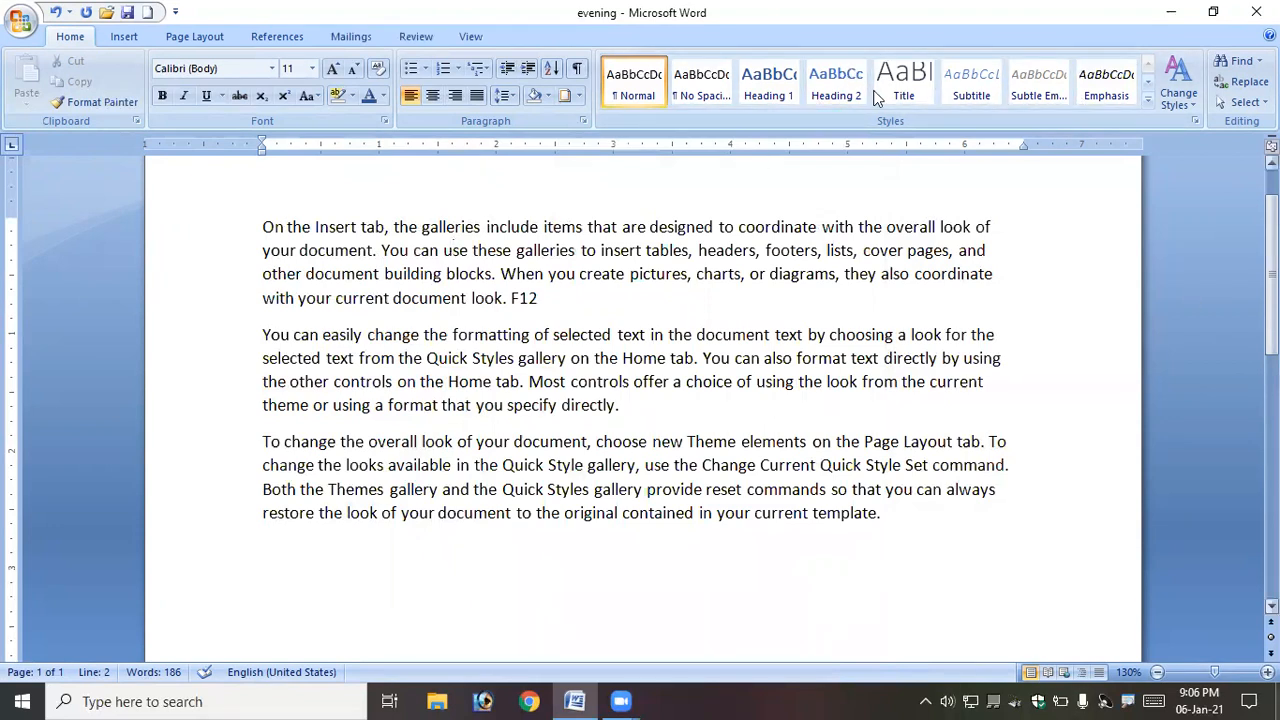
# - Open Word Options and view the Proofing page
pyautogui.click(592, 273)
pyautogui.click(569, 189)
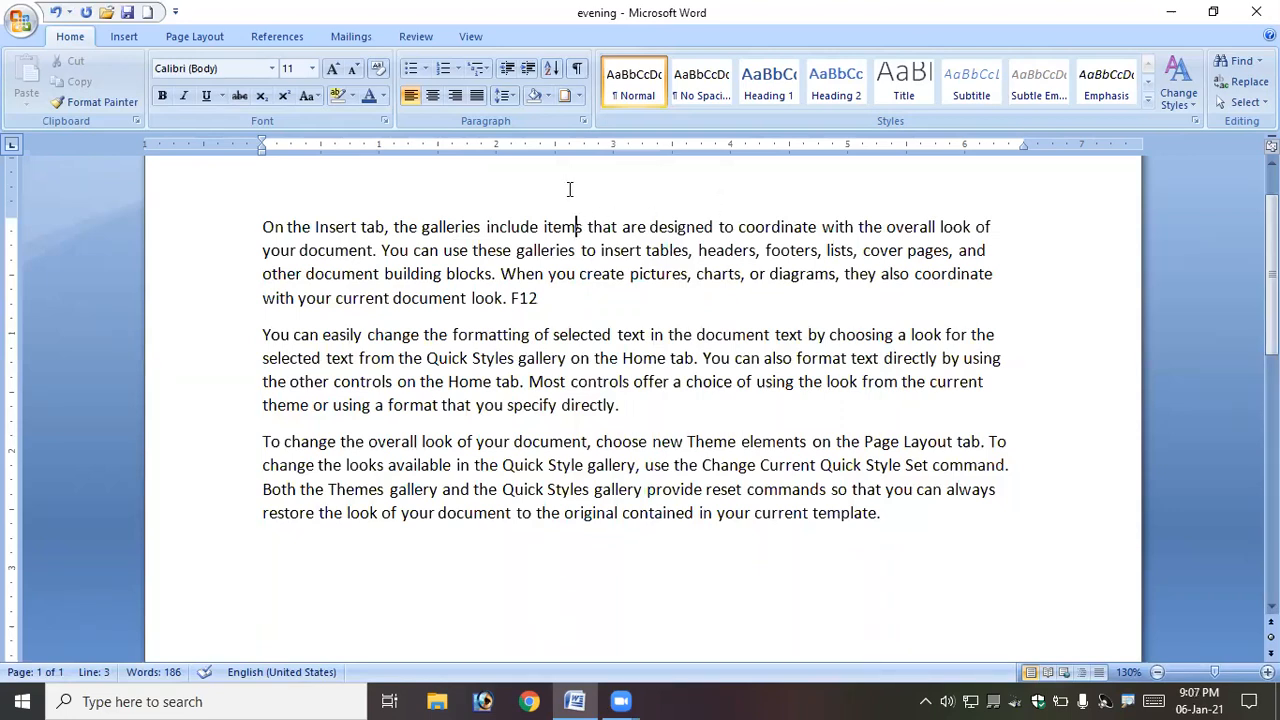
pyautogui.click(22, 28)
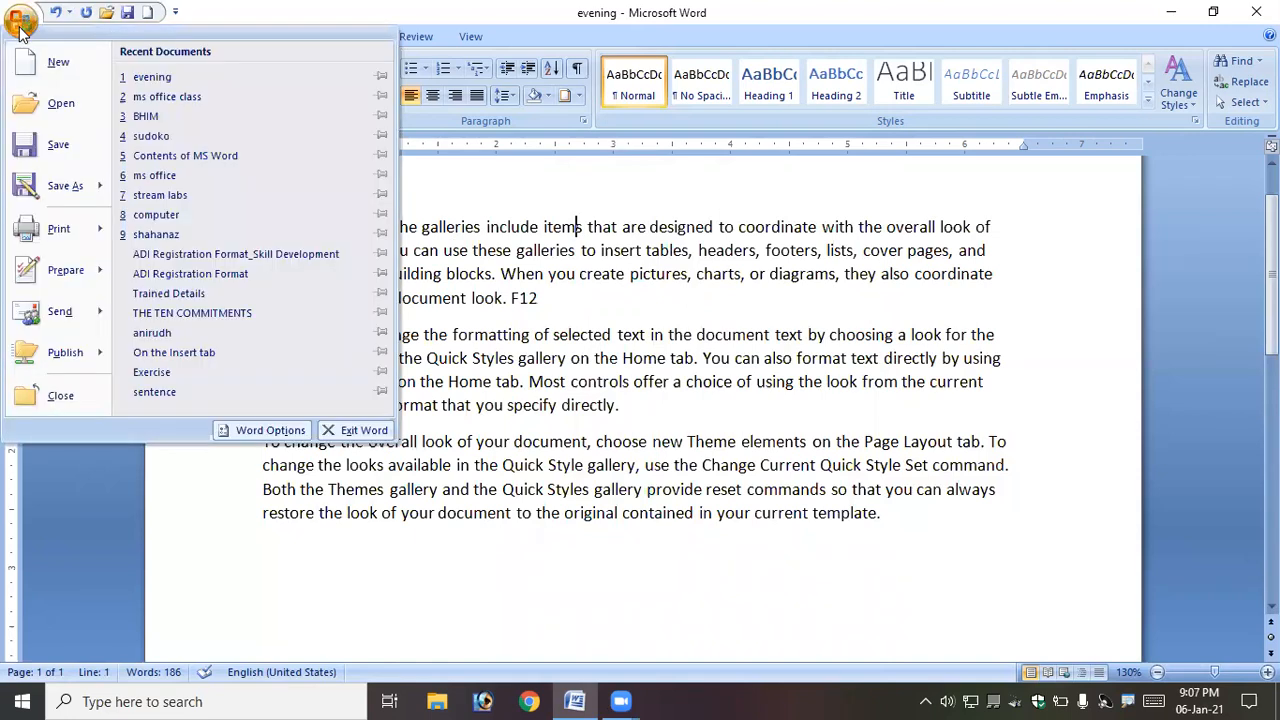
pyautogui.click(255, 428)
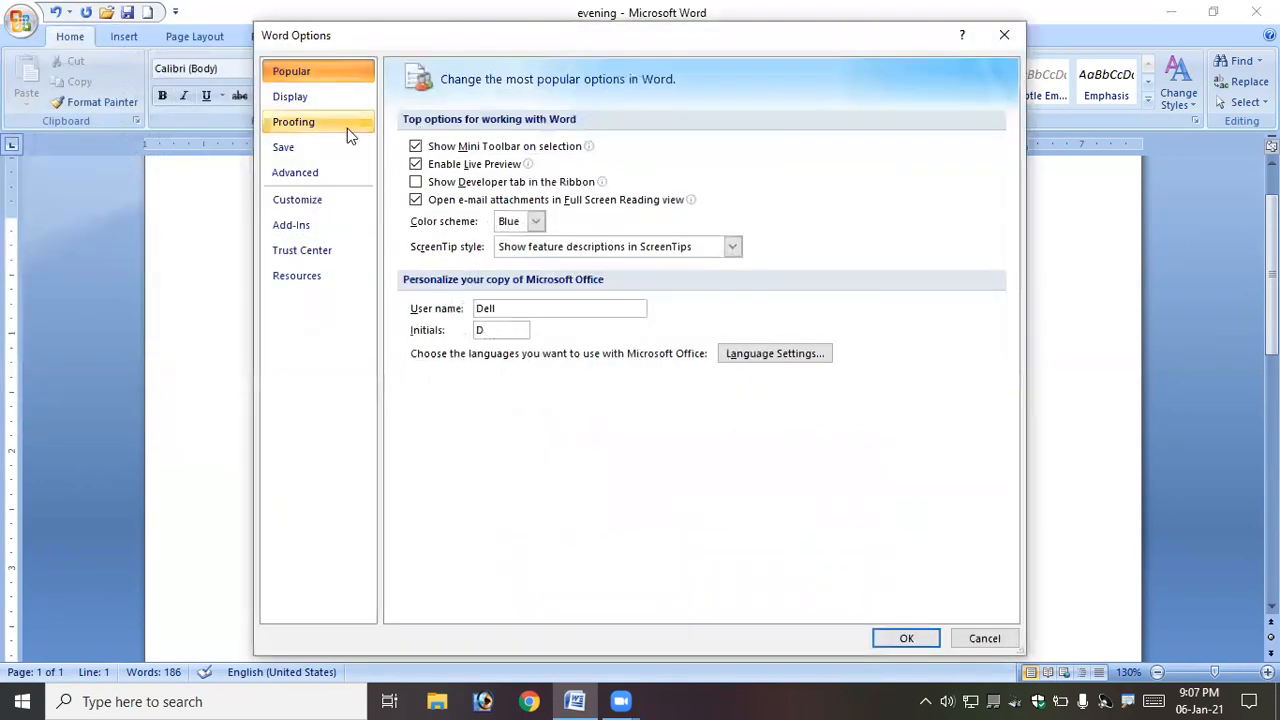
pyautogui.click(305, 122)
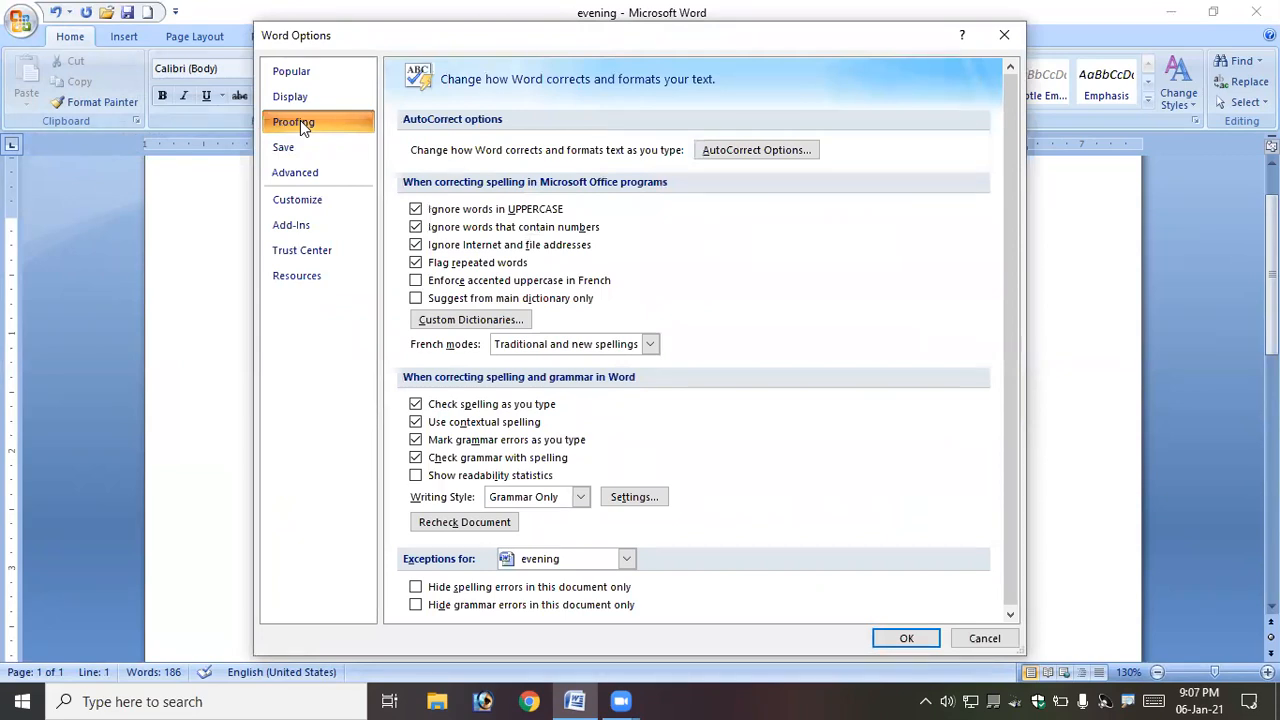
# - Open AutoCorrect Options, turn Replace text as you type off and back on, and confirm both dialogs
pyautogui.click(785, 155)
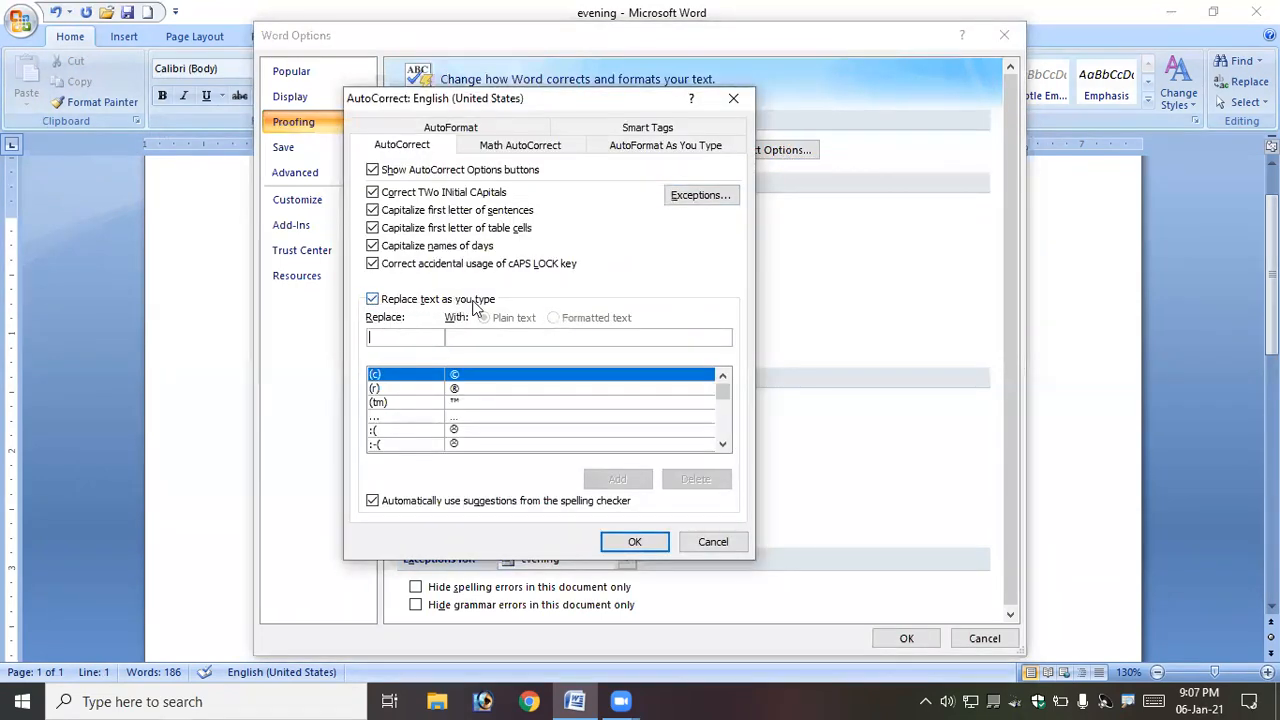
pyautogui.click(379, 306)
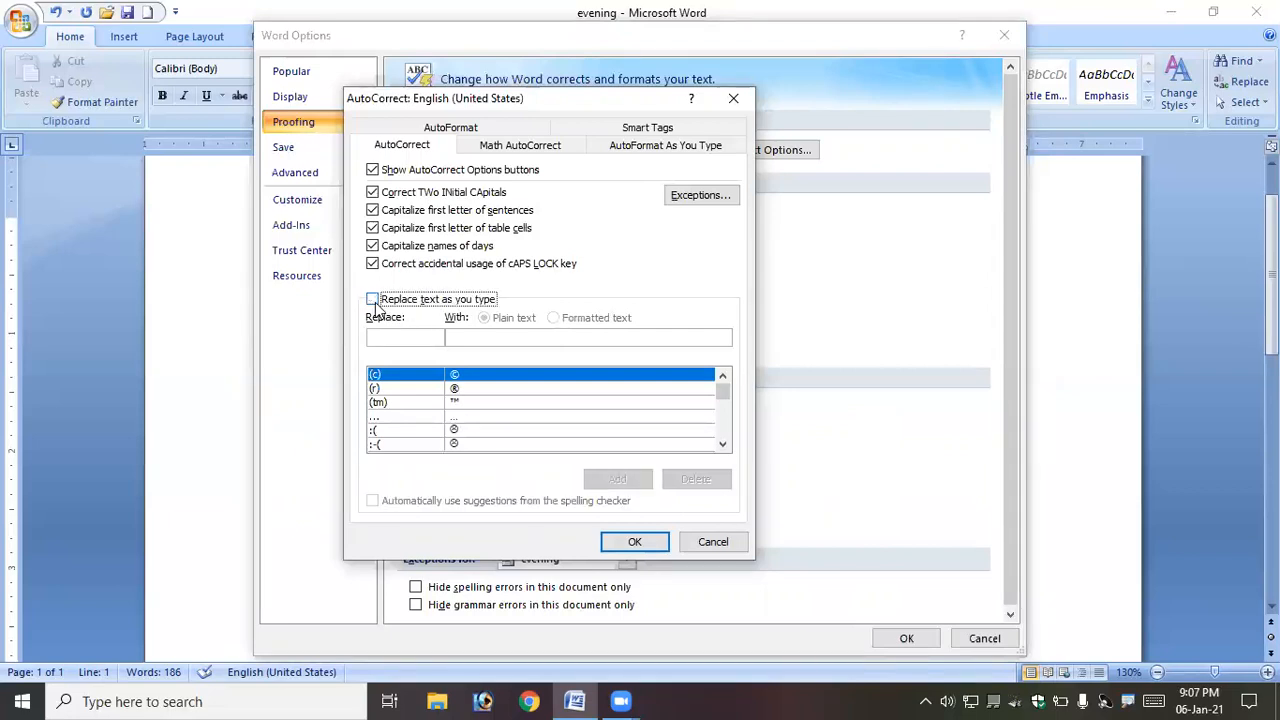
pyautogui.click(373, 301)
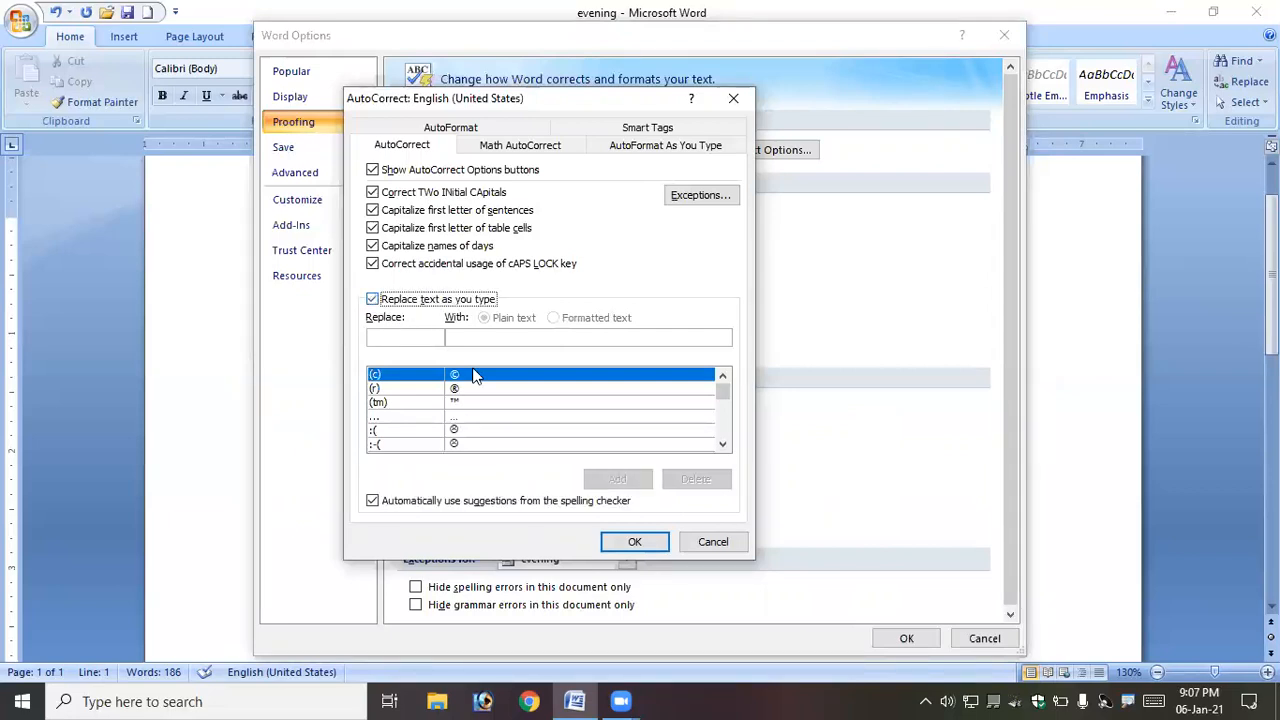
pyautogui.click(656, 544)
pyautogui.click(906, 638)
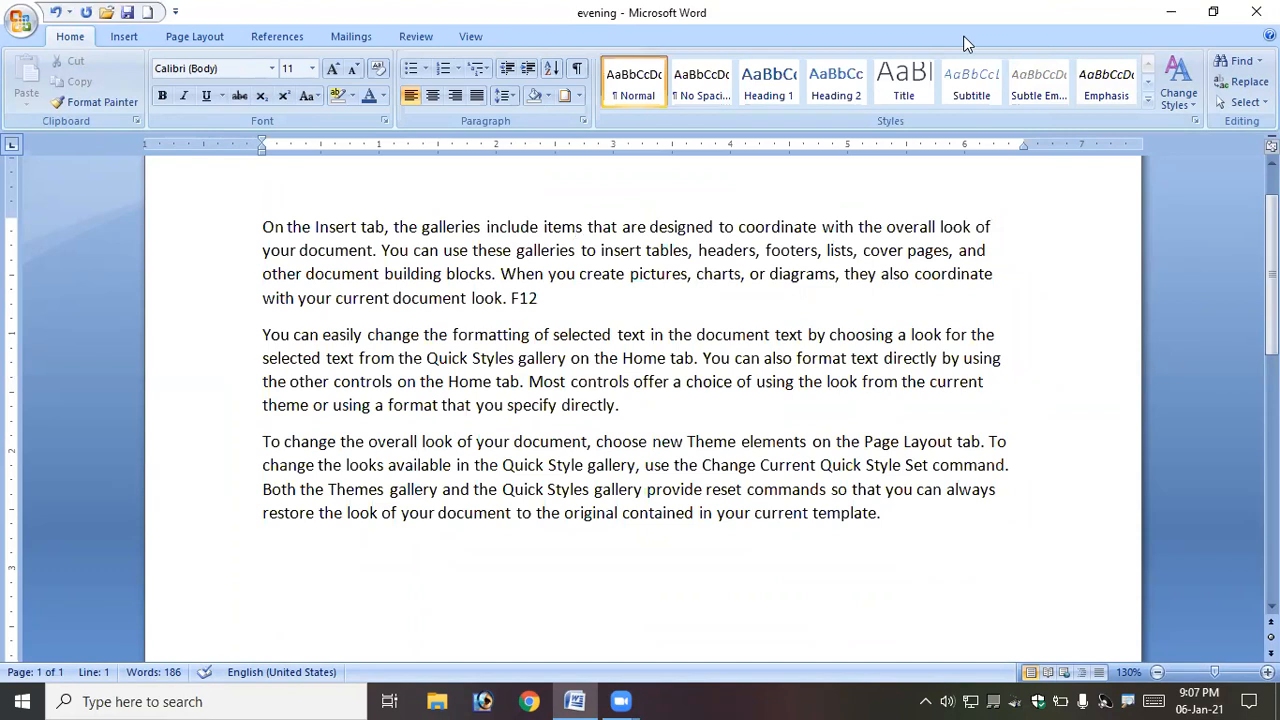
pyautogui.click(564, 320)
pyautogui.scroll(1, 565, 320)
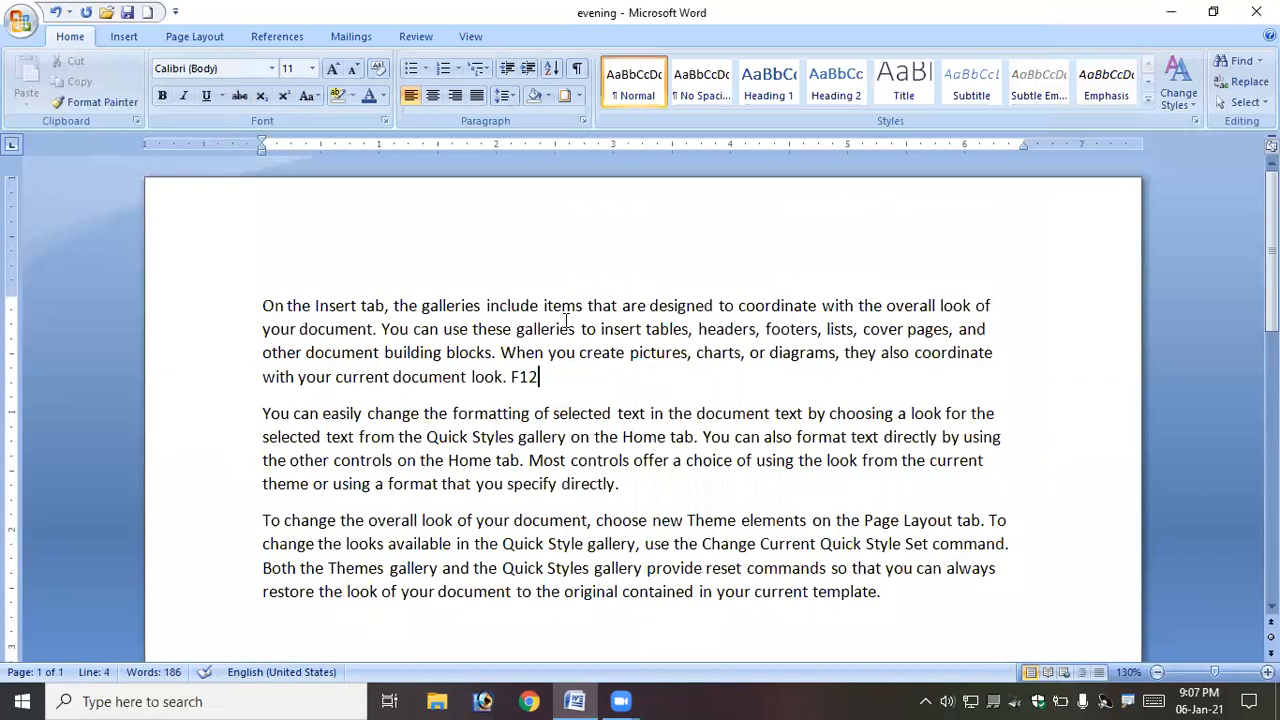
pyautogui.scroll(-1, 565, 320)
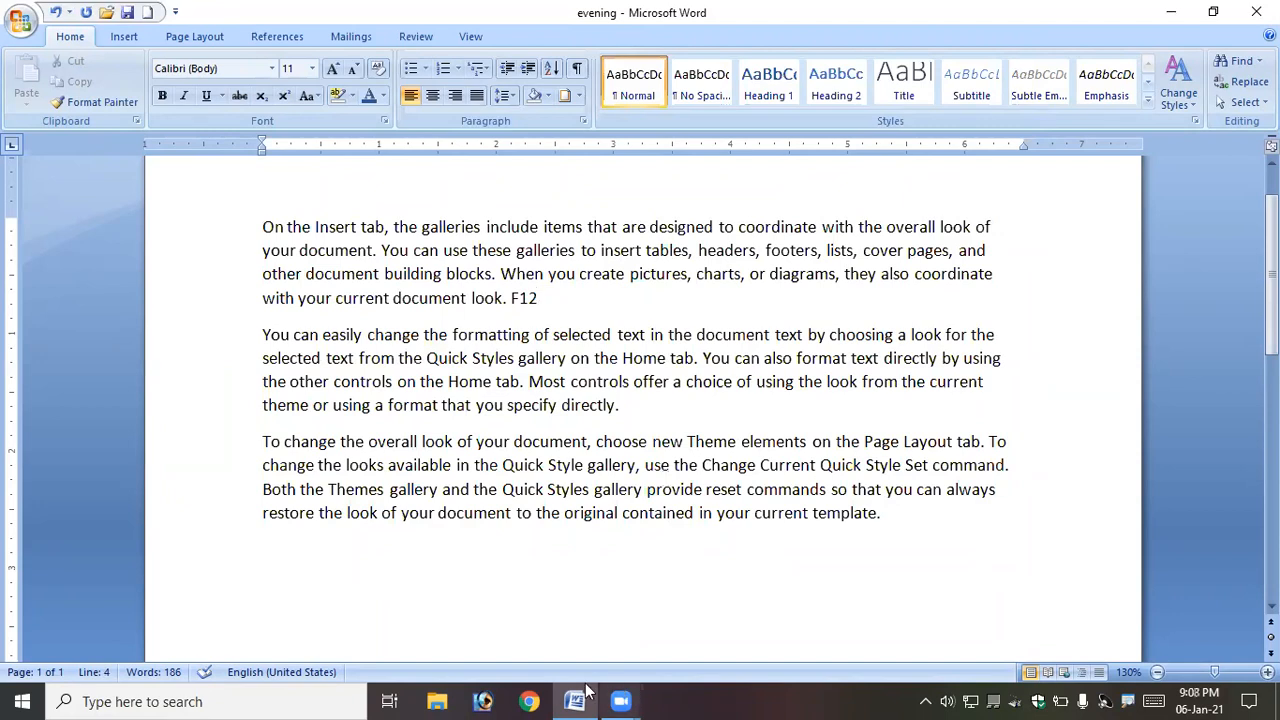
# - Search Windows for word and open the shortcut menu of Microsoft Office Word 2007, then dismiss it
pyautogui.click(262, 700)
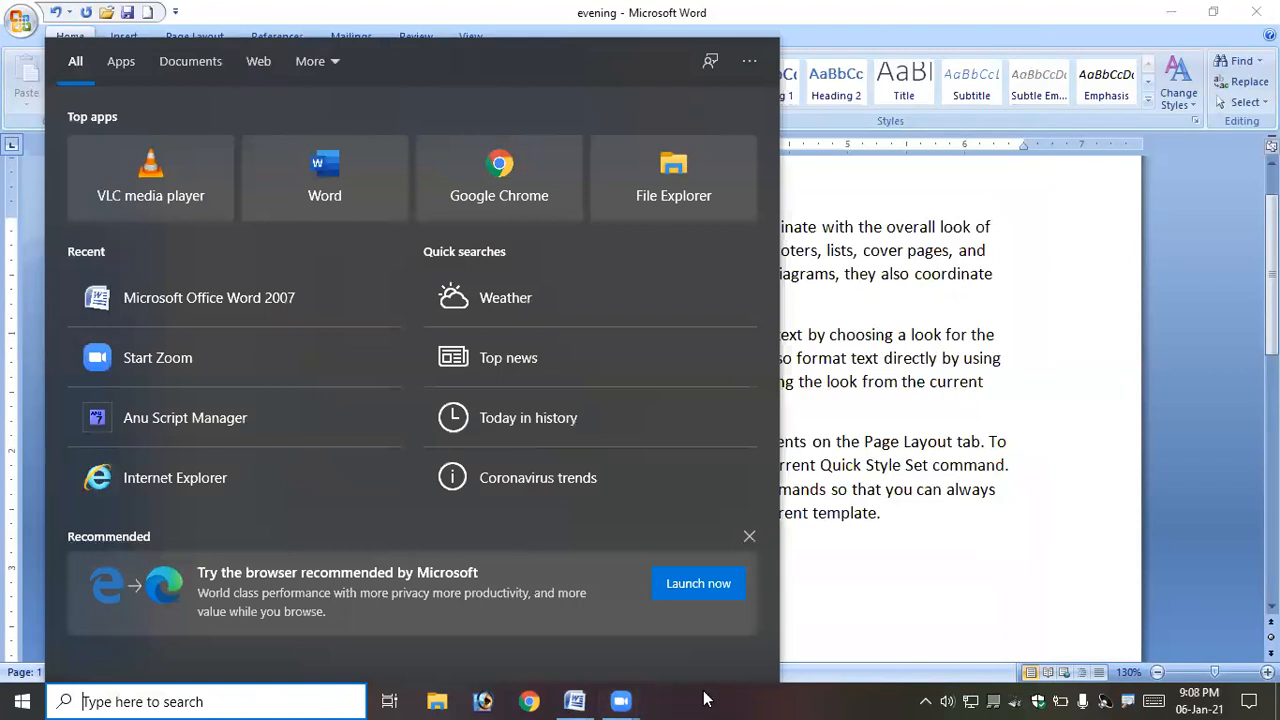
pyautogui.click(705, 698)
pyautogui.click(127, 700)
pyautogui.write('w')
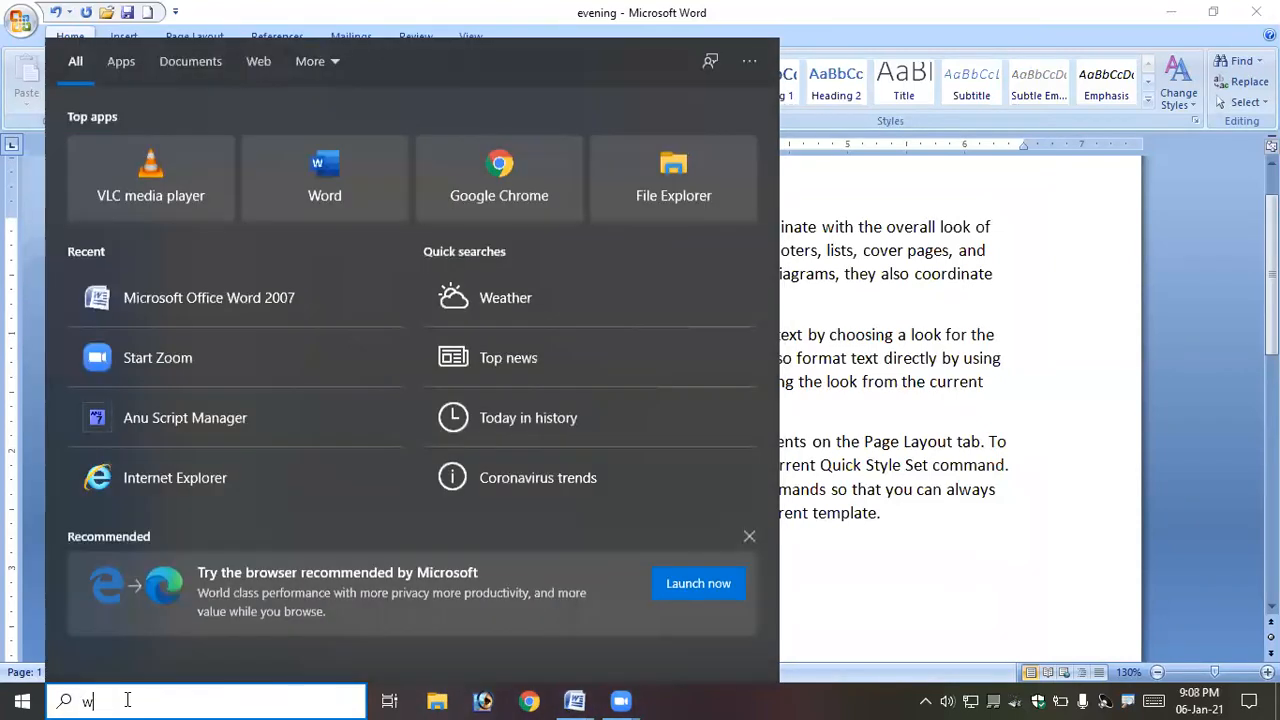
pyautogui.write('ord')
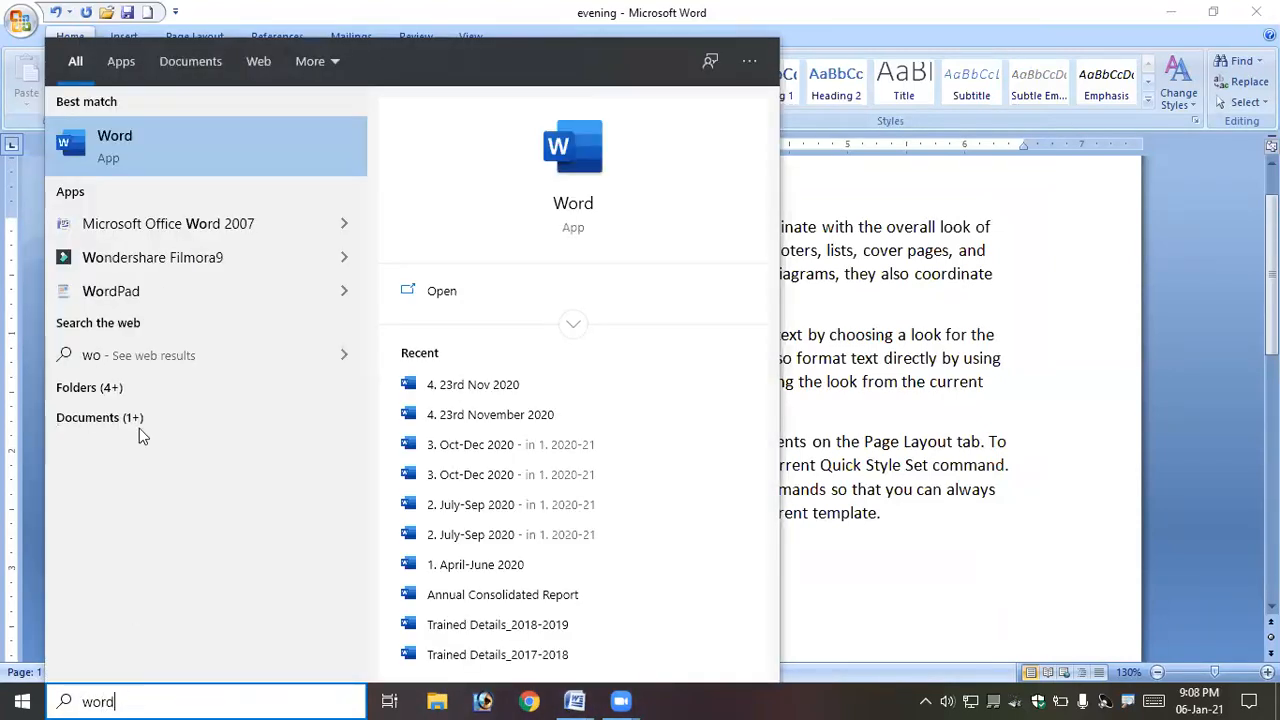
pyautogui.rightClick(222, 223)
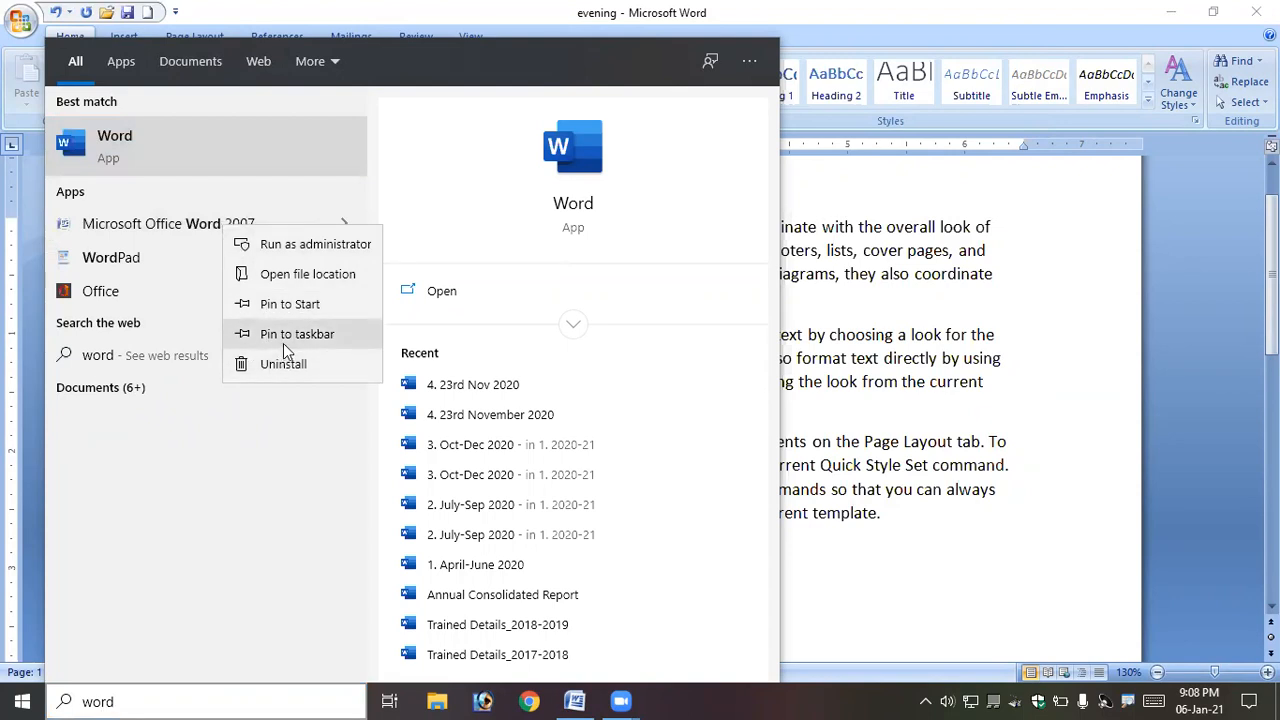
pyautogui.click(866, 645)
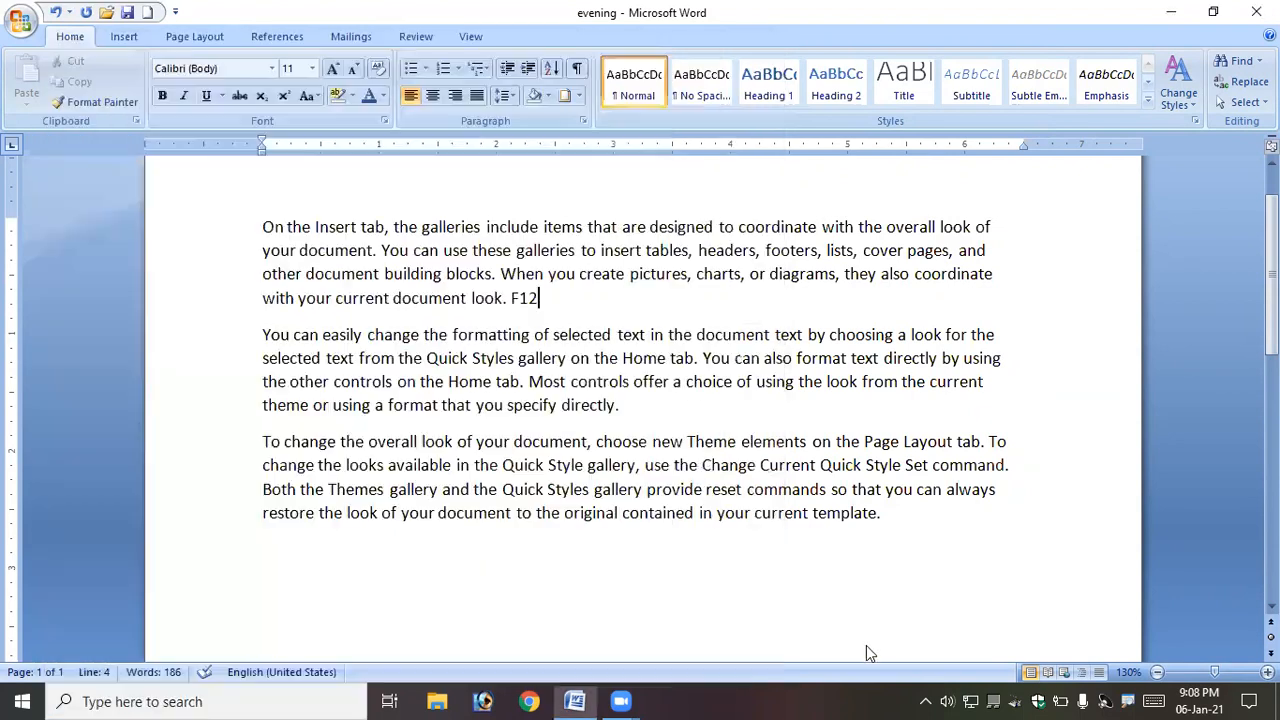